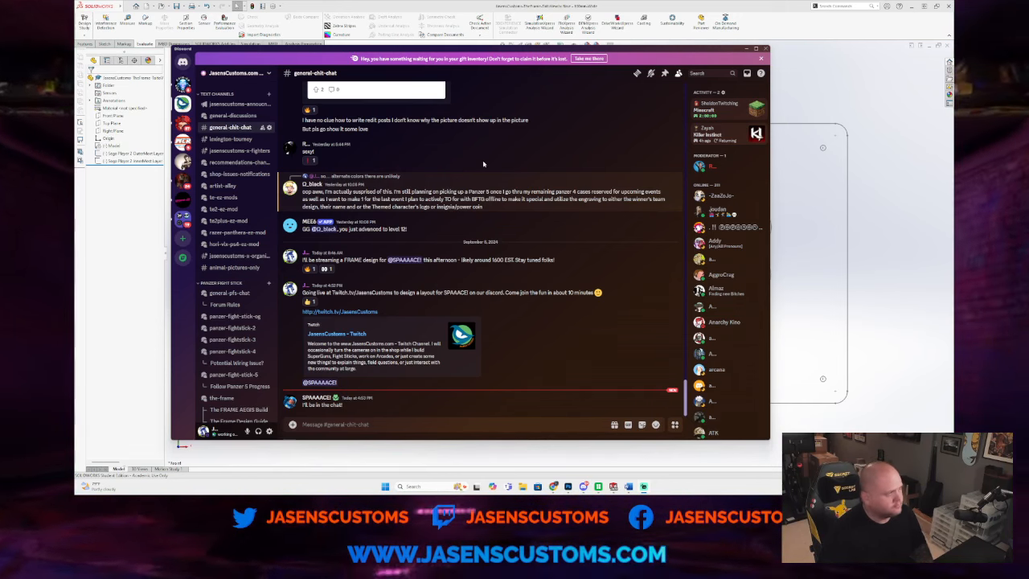
Step: Minimize the Discord window and show the Model sketch in the part
{"action": "left_click", "coordinate": [747, 50]}
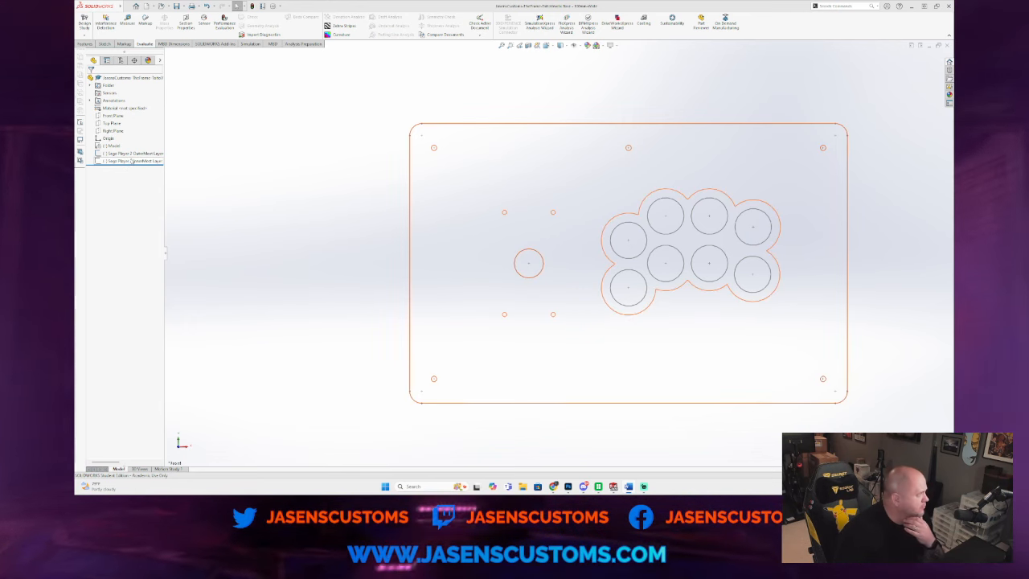
{"action": "left_click", "coordinate": [111, 145]}
{"action": "left_click", "coordinate": [124, 136]}
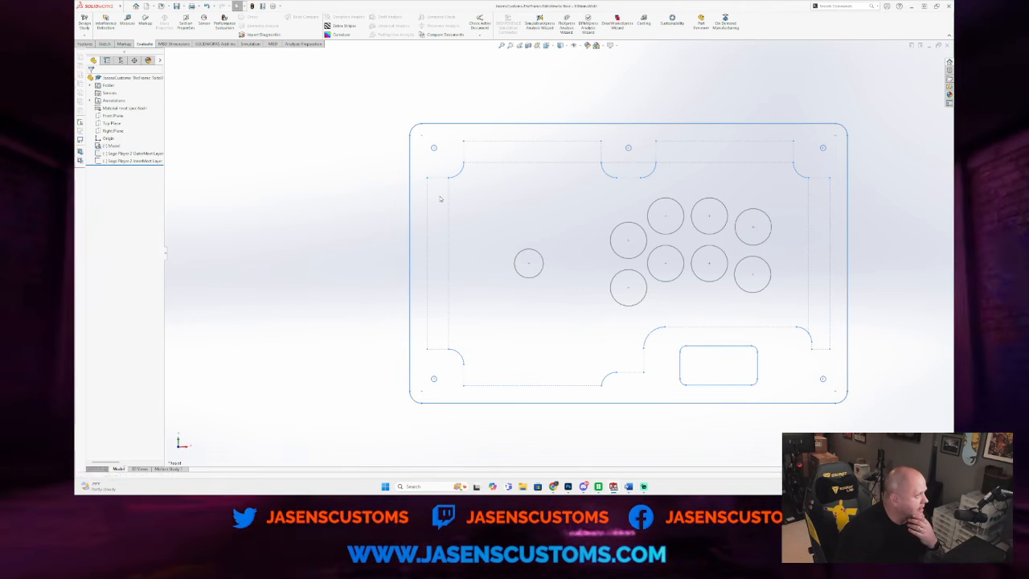
Step: Rename the Sega Player 2 OuterMost Layer sketch as 100mm Vewlix
{"action": "left_click", "coordinate": [128, 153]}
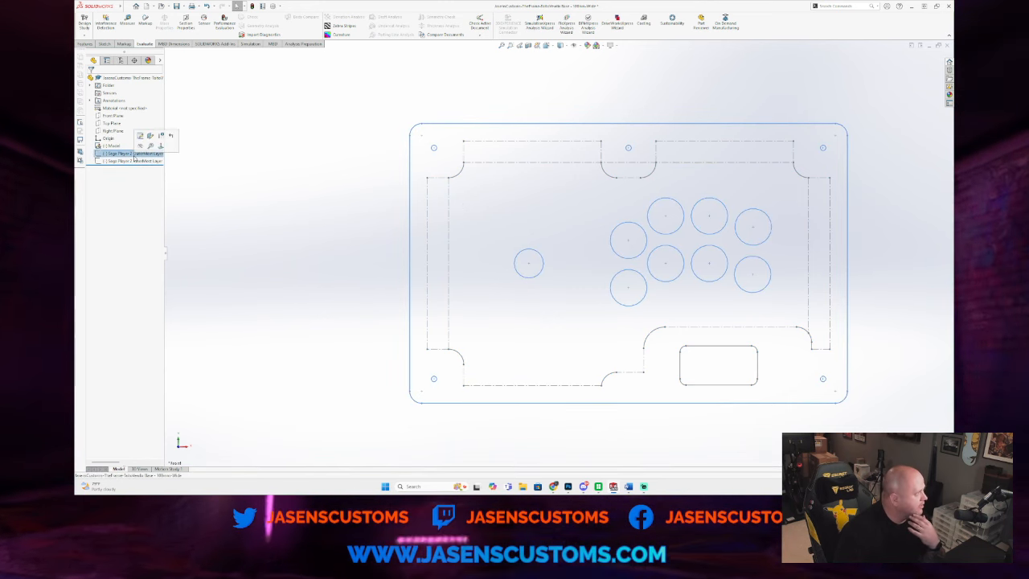
{"action": "right_click", "coordinate": [134, 157]}
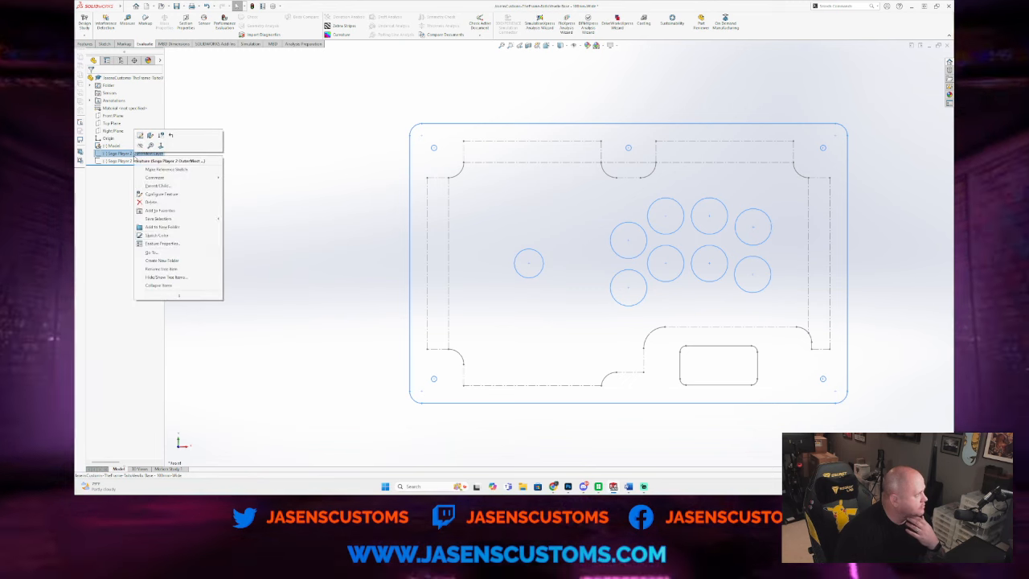
{"action": "left_click", "coordinate": [176, 269]}
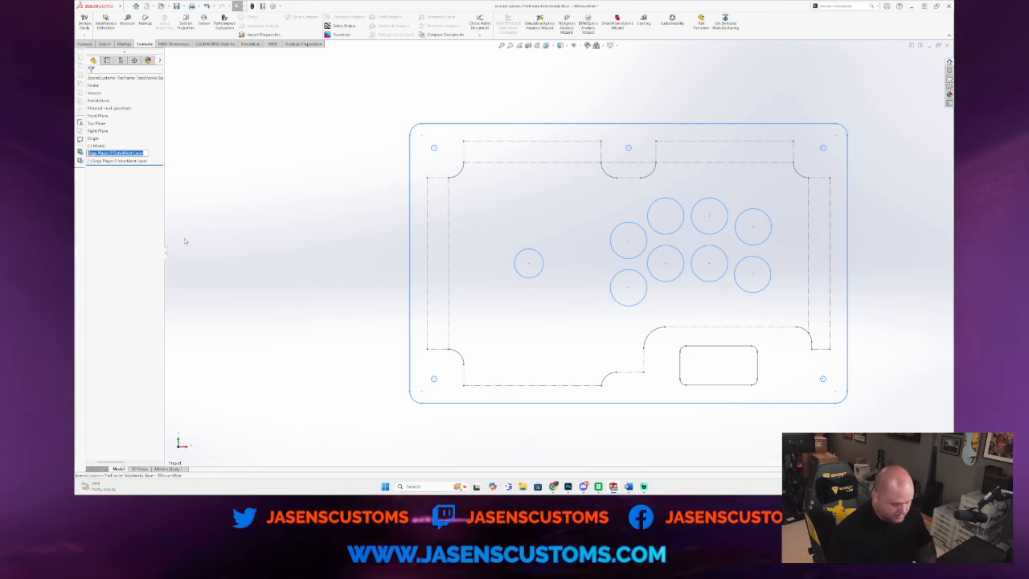
{"action": "type", "text": "100mm Wide"}
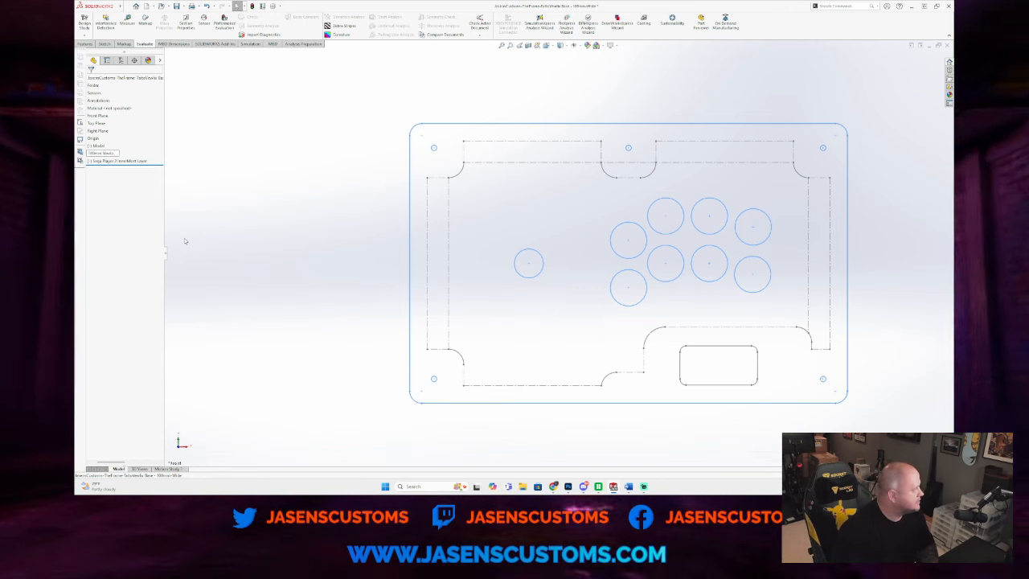
{"action": "key", "text": "Return"}
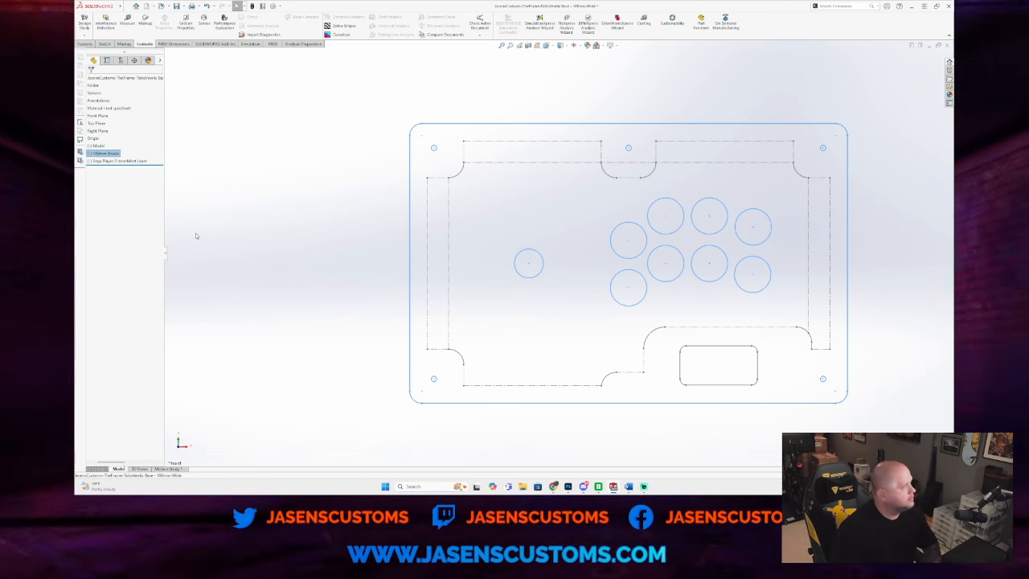
Step: Edit the 100mm Vewlix sketch and set the horizontal distance from the lever hole to the lower leftmost button to 100 mm
{"action": "left_click", "coordinate": [105, 43]}
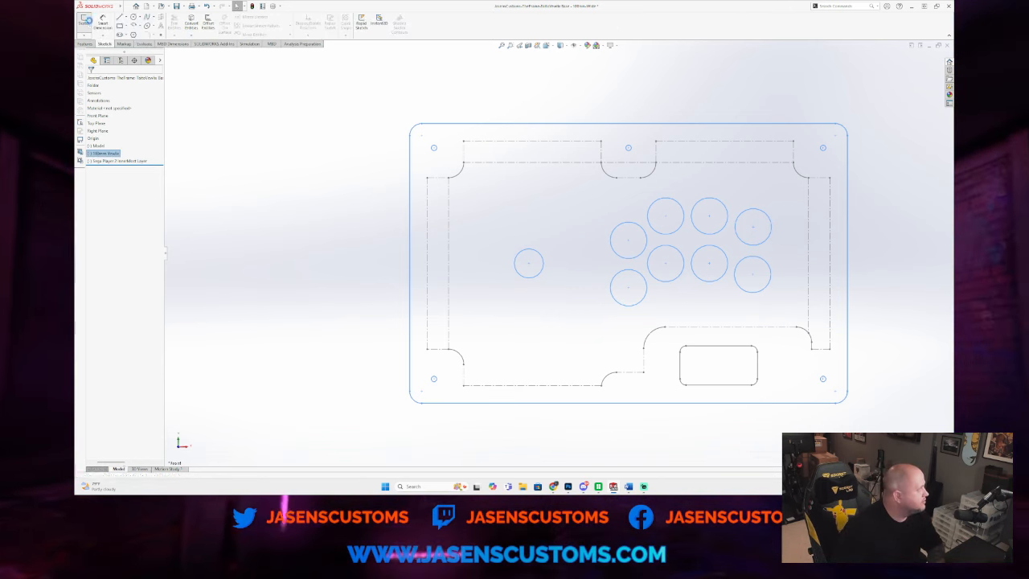
{"action": "left_click", "coordinate": [84, 24]}
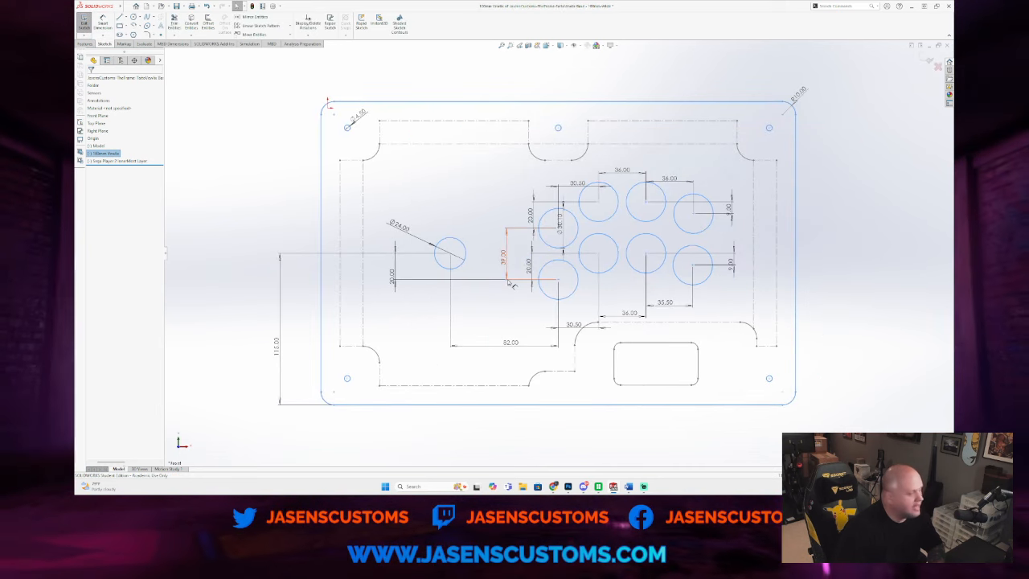
{"action": "double_click", "coordinate": [518, 344]}
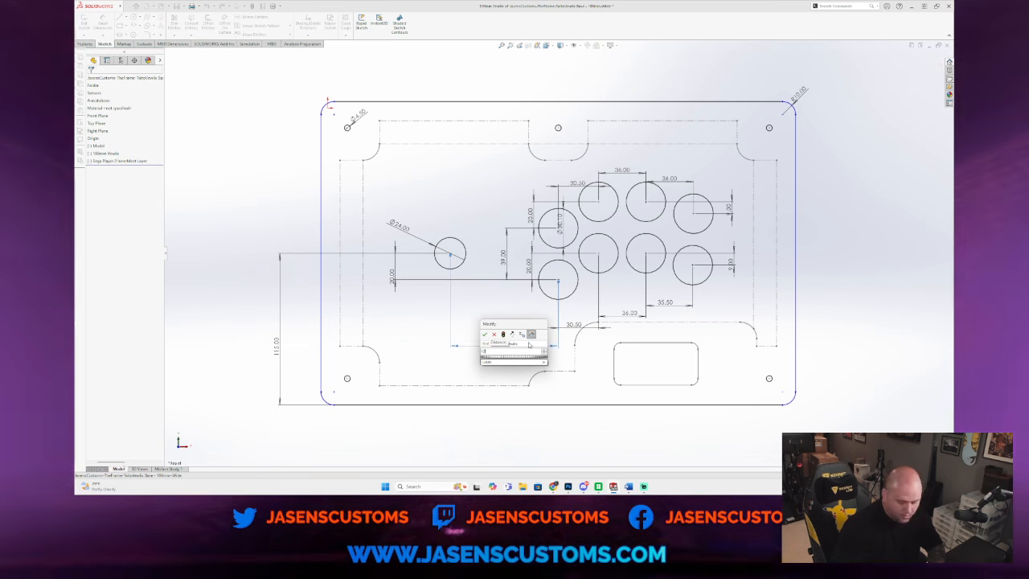
{"action": "key", "text": "Return"}
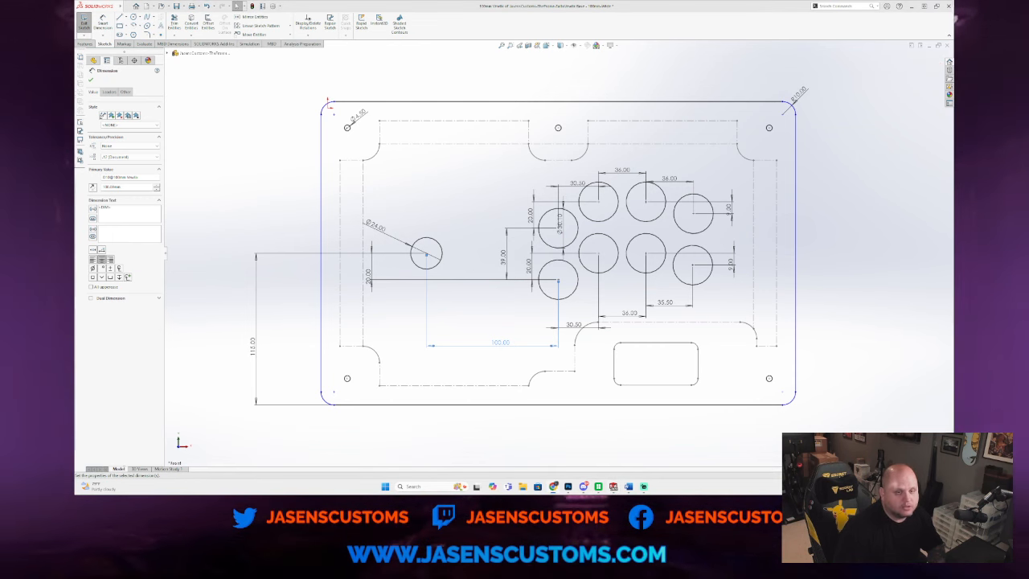
Step: Consult the Vewlix layout diagram in the browser, and set the lower button row's first horizontal spacing to 33 mm and its last to 36 mm
{"action": "left_click_drag", "start_coordinate": [954, 63], "coordinate": [400, 54]}
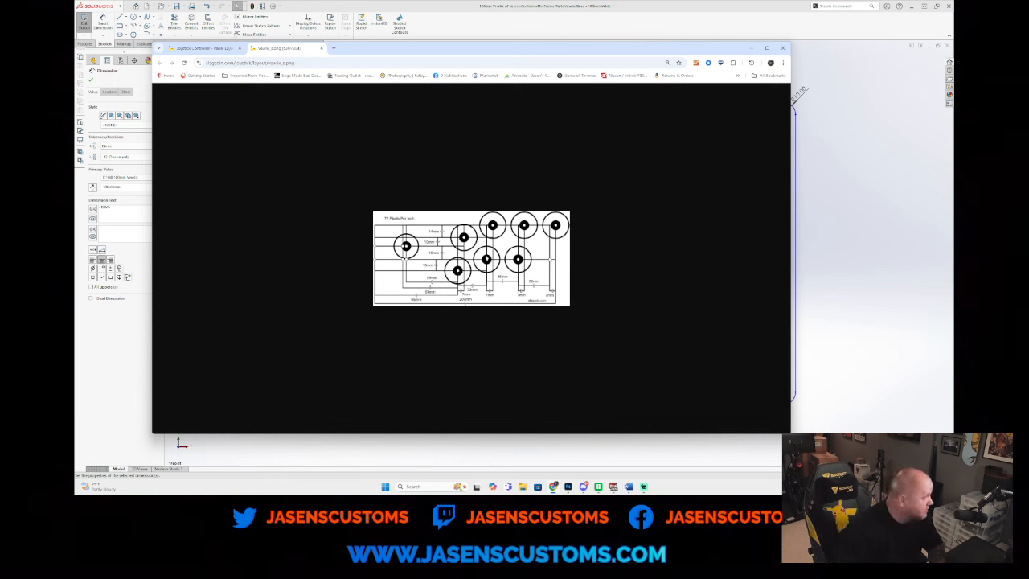
{"action": "mouse_move", "coordinate": [413, 56]}
{"action": "left_mouse_down"}
{"action": "mouse_move", "coordinate": [659, 107]}
{"action": "mouse_move", "coordinate": [1028, 90]}
{"action": "left_mouse_up"}
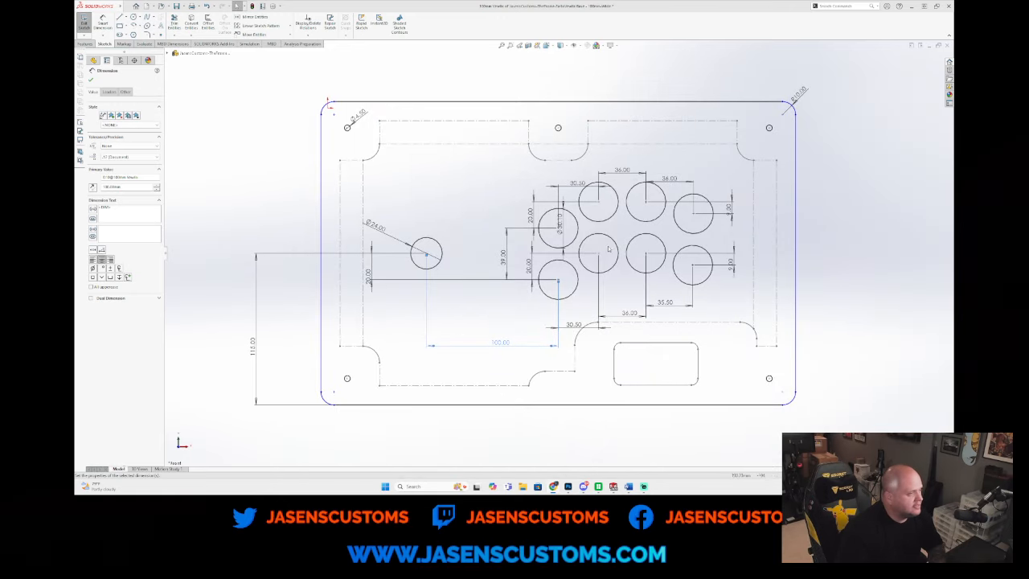
{"action": "scroll", "coordinate": [636, 214], "scroll_direction": "up", "scroll_amount": 2}
{"action": "scroll", "coordinate": [620, 223], "scroll_direction": "down", "scroll_amount": 4}
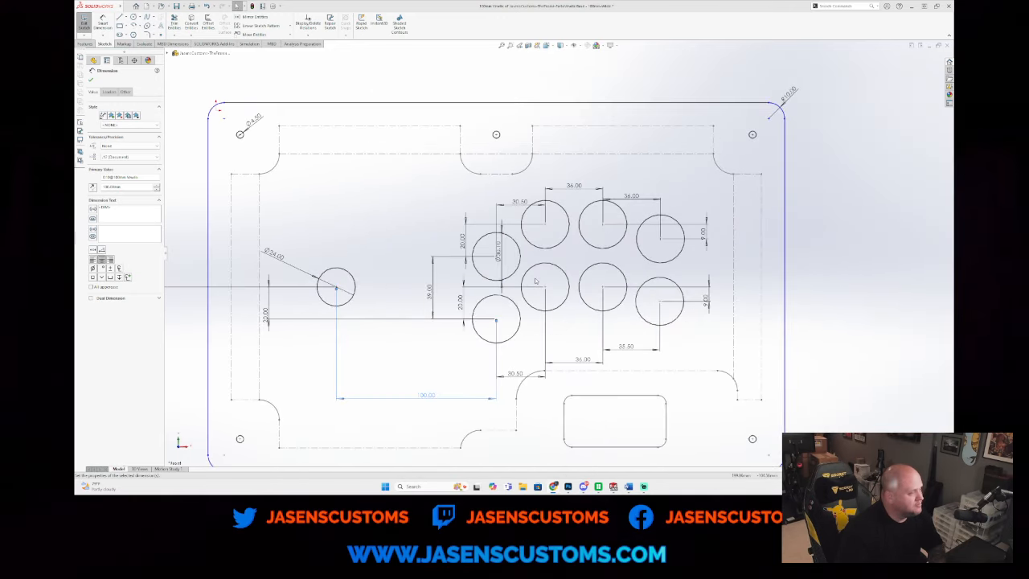
{"action": "left_click", "coordinate": [518, 377]}
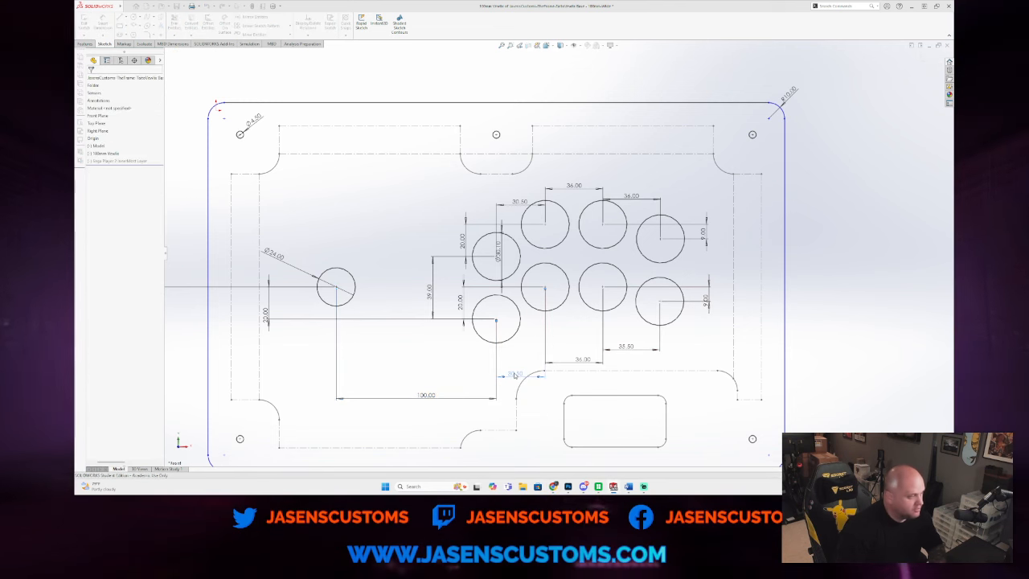
{"action": "left_click", "coordinate": [572, 362]}
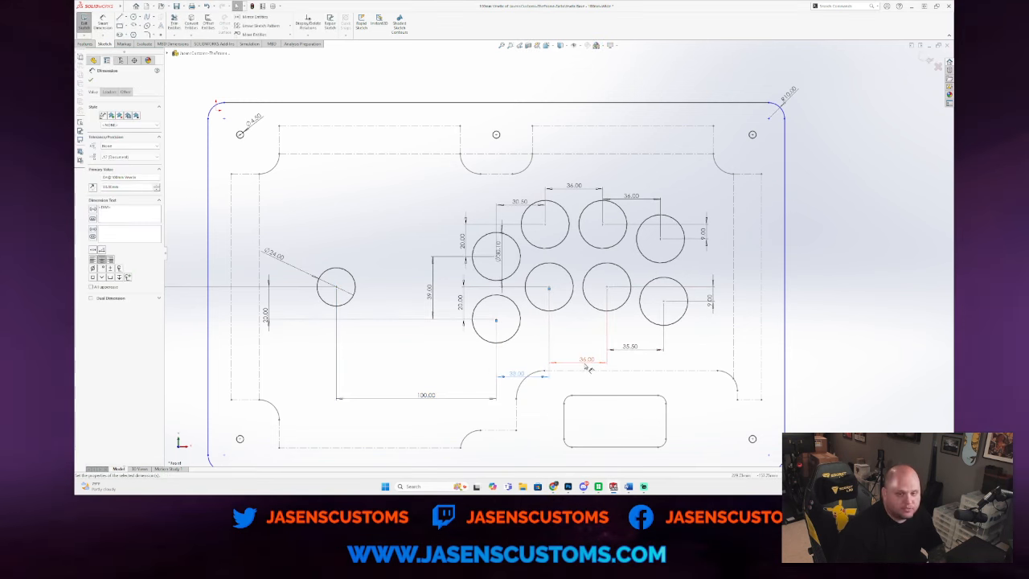
{"action": "left_click", "coordinate": [640, 353]}
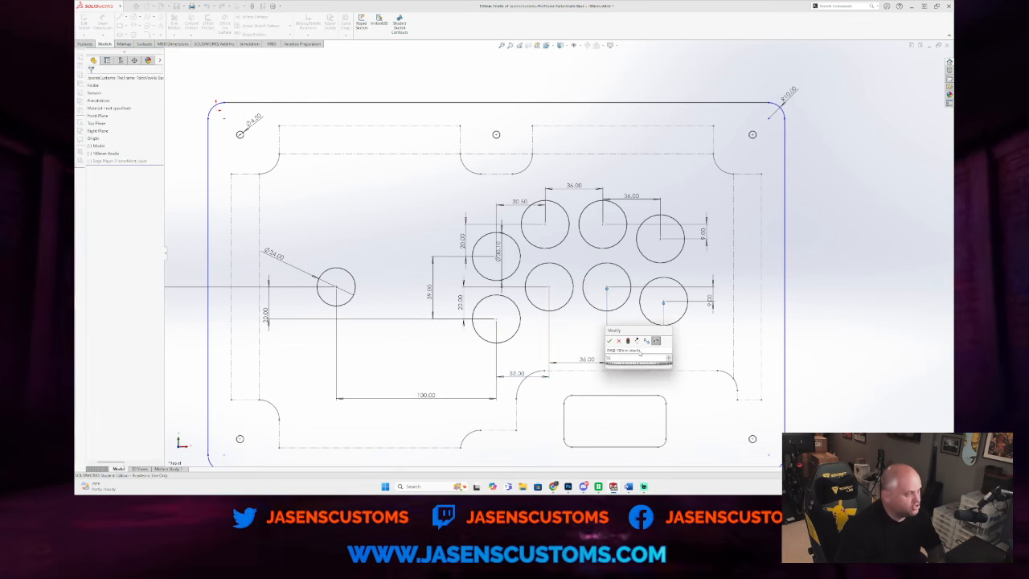
{"action": "key", "text": "Return"}
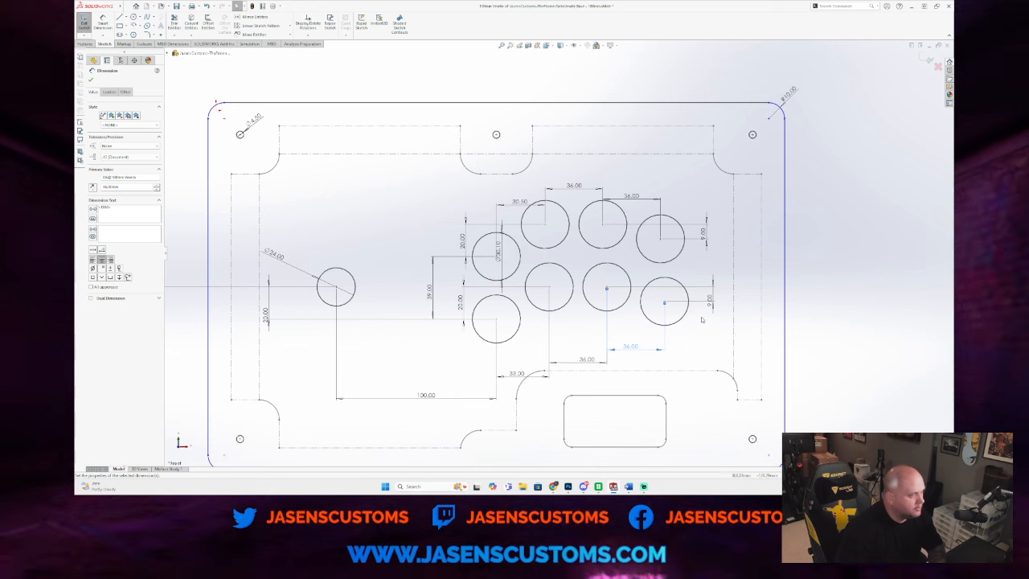
Step: Set the vertical offset of the rightmost button to 0 mm in both the lower and upper rows
{"action": "left_click", "coordinate": [715, 307]}
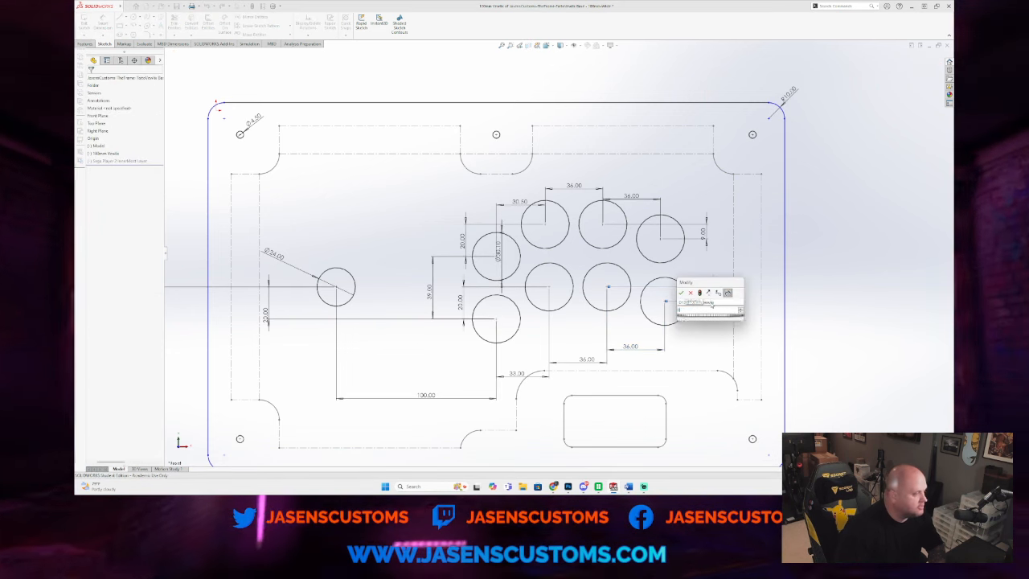
{"action": "key", "text": "Return"}
{"action": "key", "text": "ctrl+z"}
{"action": "double_click", "coordinate": [707, 232]}
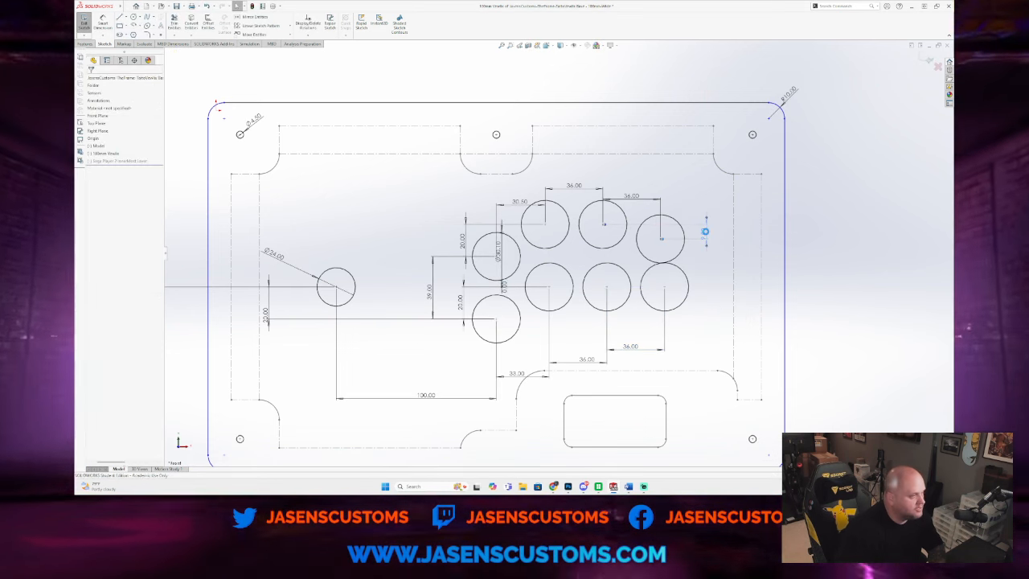
{"action": "key", "text": "Return"}
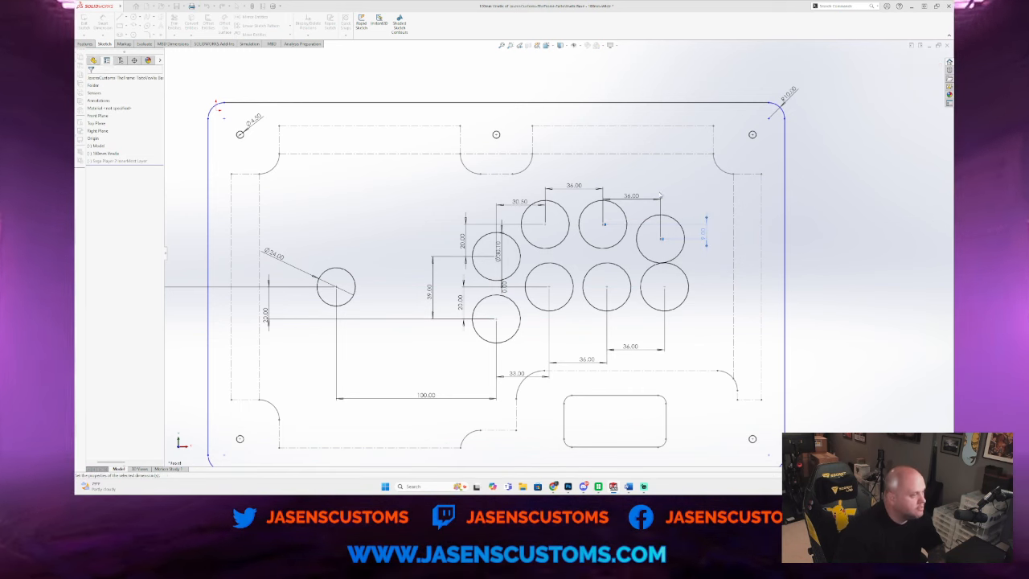
Step: Set the upper row's horizontal spacing between the first and second buttons to 33 mm
{"action": "left_click", "coordinate": [631, 200]}
{"action": "left_click", "coordinate": [523, 205]}
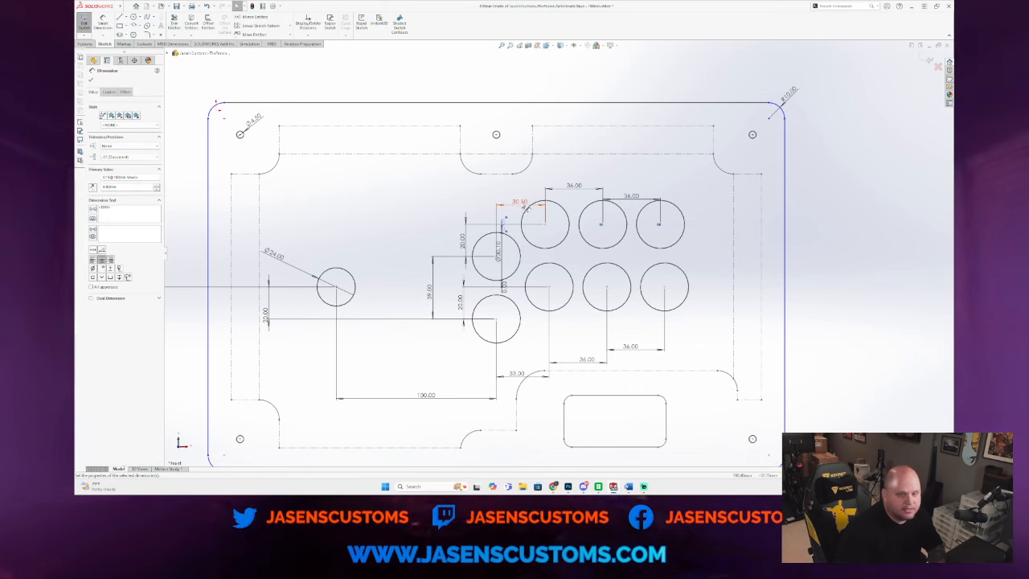
{"action": "double_click", "coordinate": [523, 204]}
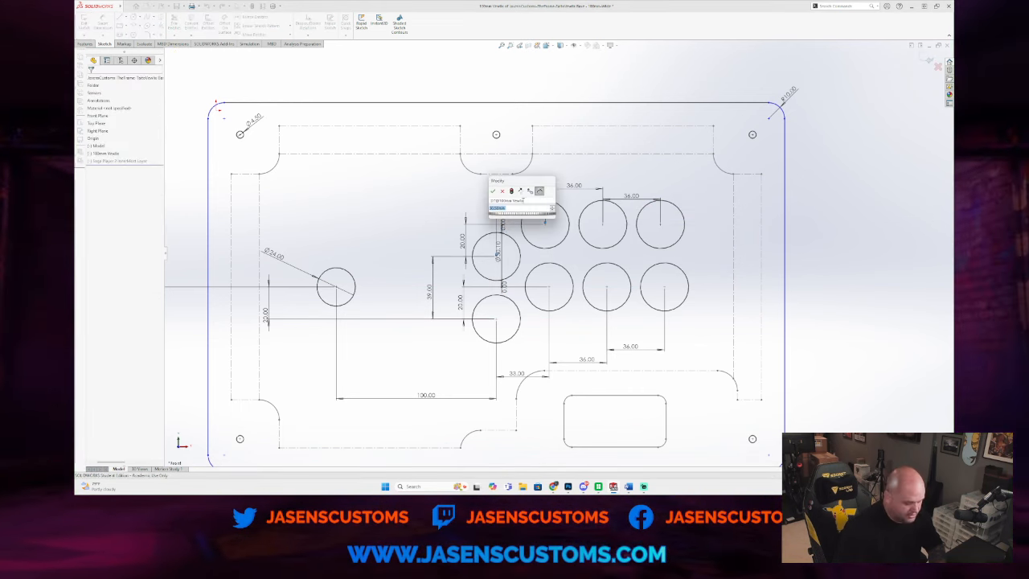
{"action": "key", "text": "Return"}
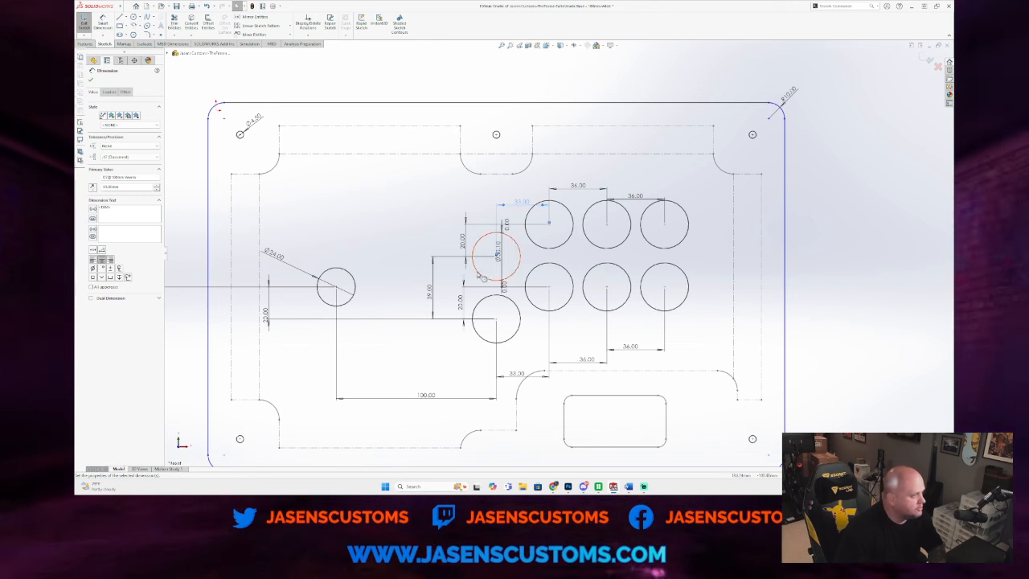
Step: Set the vertical distance between the two leftmost buttons to 19+19 mm and accept the dimension
{"action": "left_click", "coordinate": [434, 287]}
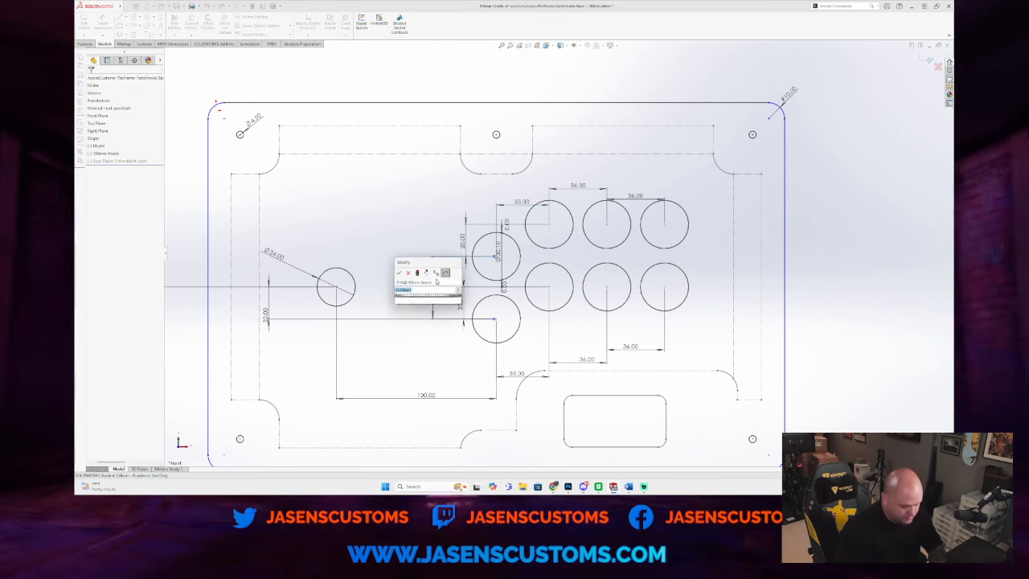
{"action": "type", "text": "19+"}
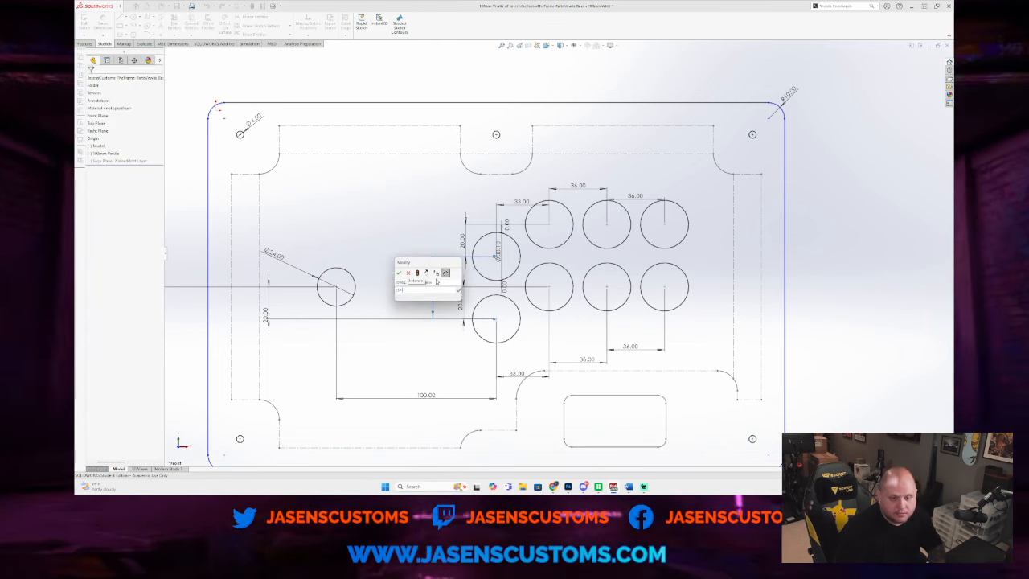
{"action": "type", "text": "19"}
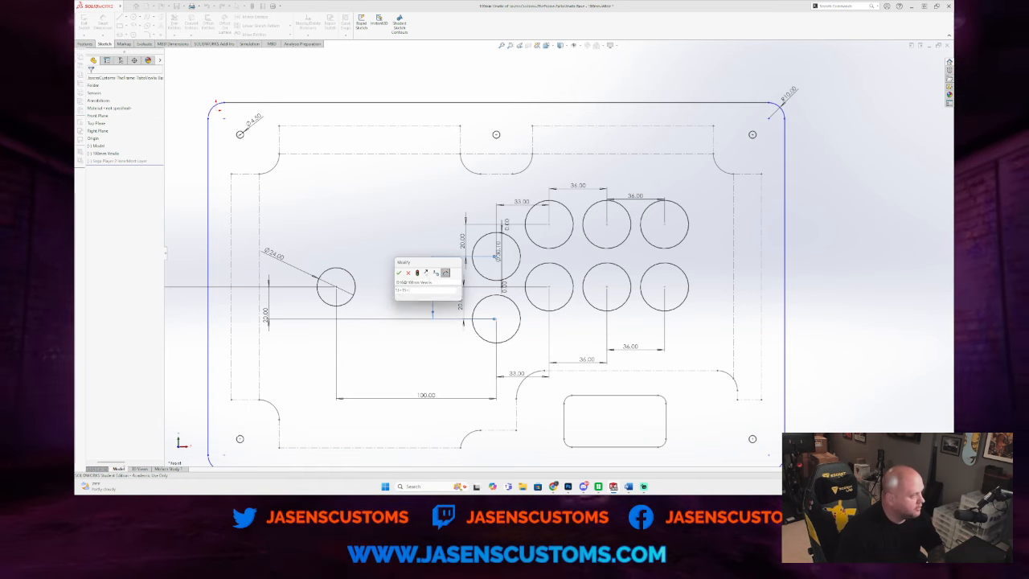
{"action": "key", "text": "Return"}
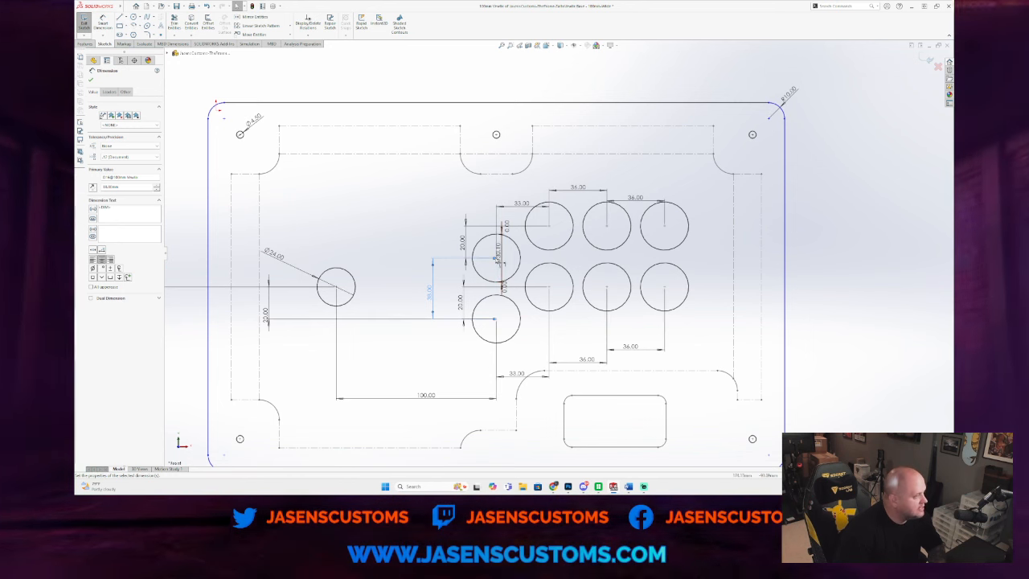
{"action": "scroll", "coordinate": [506, 283], "scroll_direction": "down", "scroll_amount": 2}
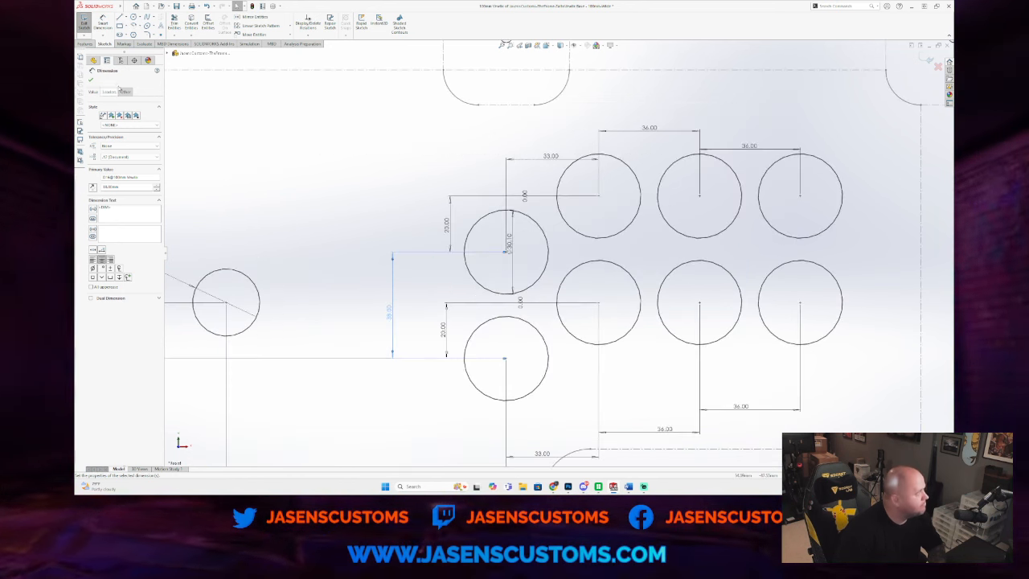
{"action": "left_click", "coordinate": [91, 79]}
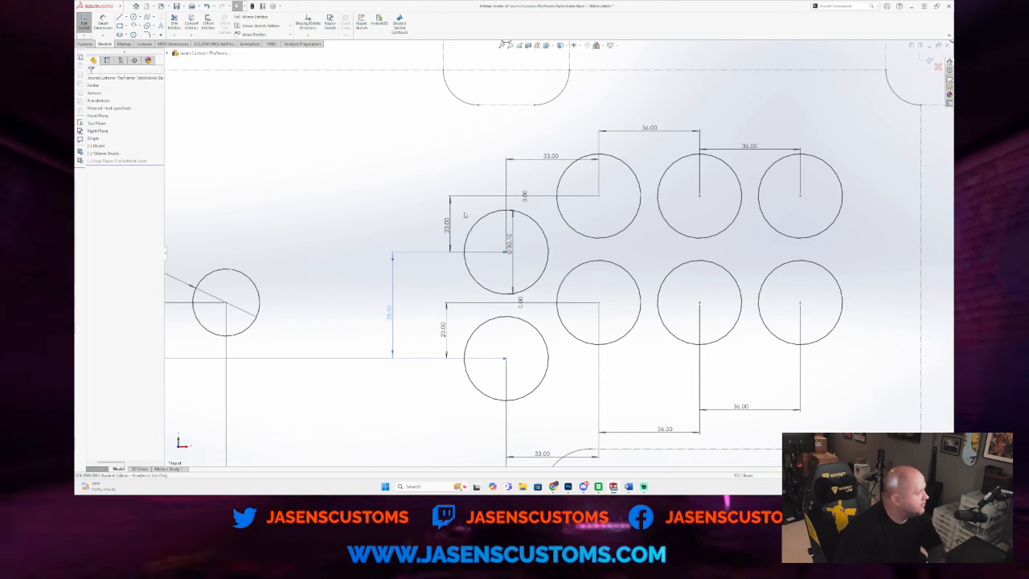
Step: Delete the vertical relation between the center points of the two leftmost buttons
{"action": "left_click", "coordinate": [508, 253]}
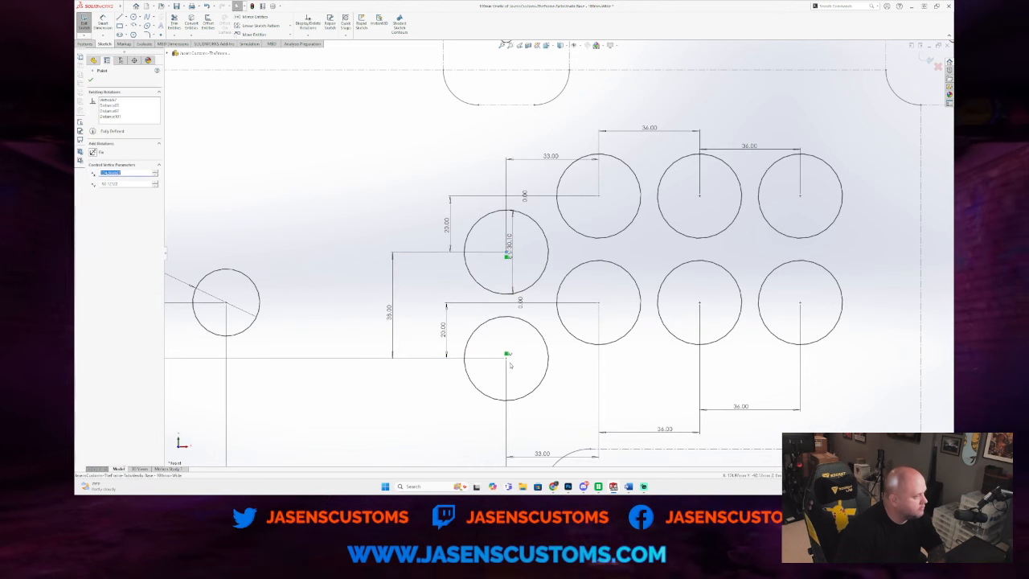
{"action": "left_click", "coordinate": [507, 355], "text": "ctrl"}
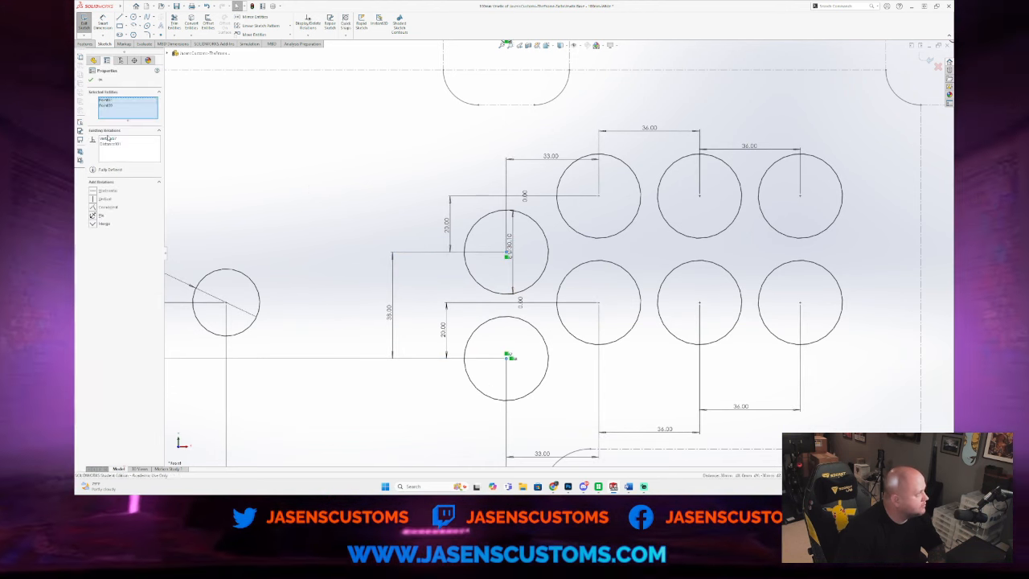
{"action": "left_click", "coordinate": [108, 140]}
{"action": "key", "text": "Delete"}
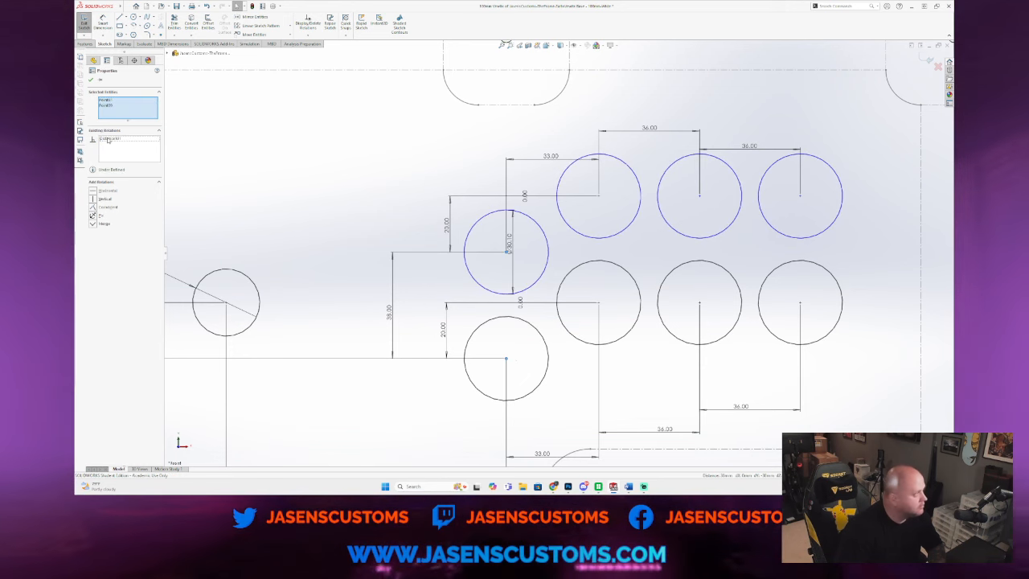
{"action": "left_click", "coordinate": [299, 171]}
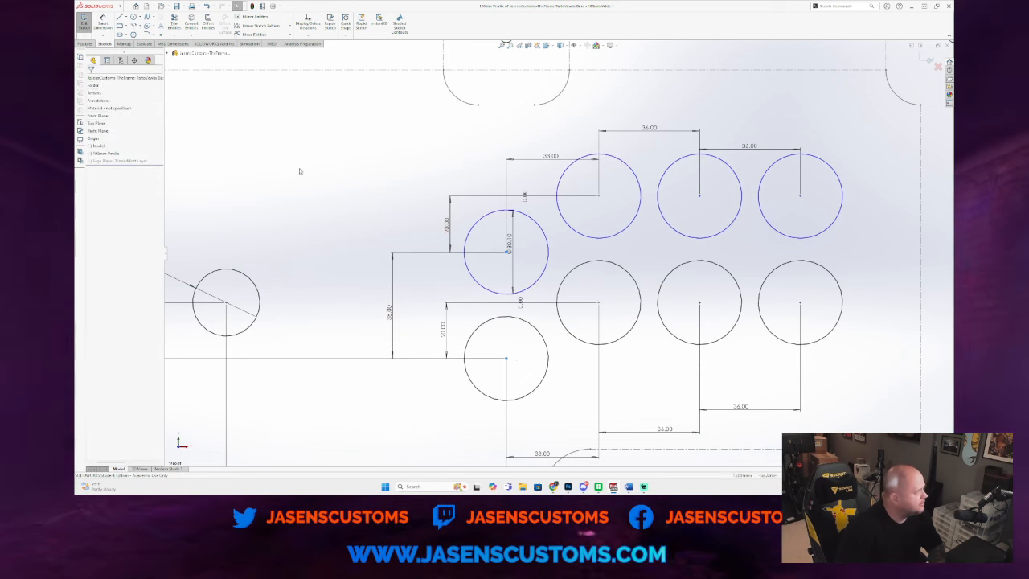
{"action": "left_click", "coordinate": [102, 22]}
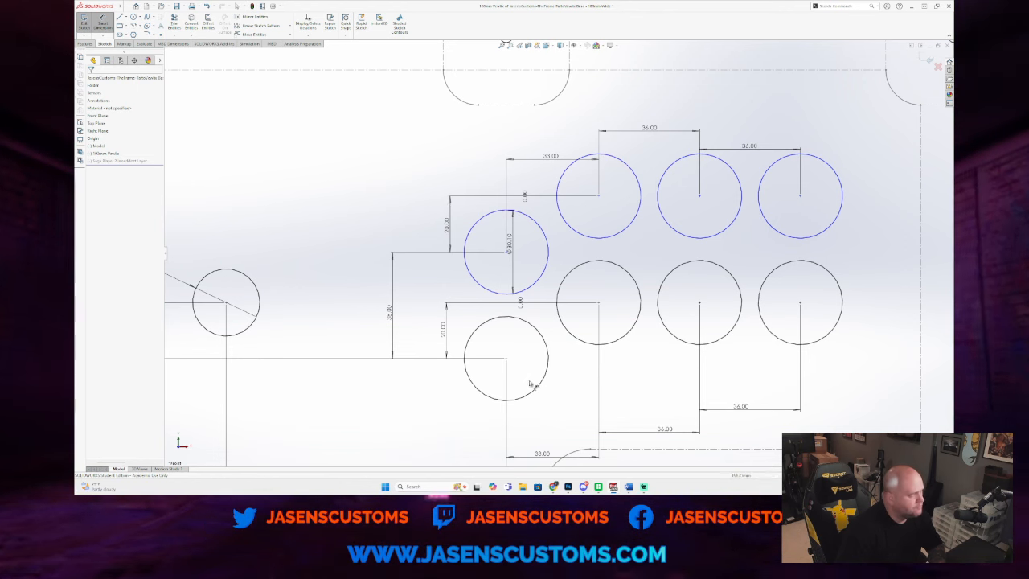
{"action": "left_click", "coordinate": [507, 360]}
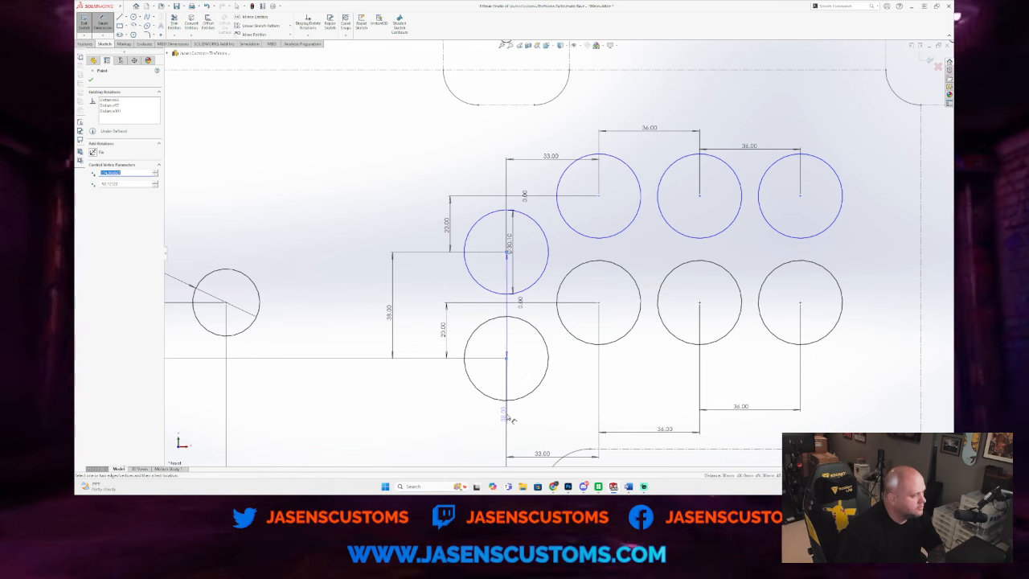
{"action": "key", "text": "Escape"}
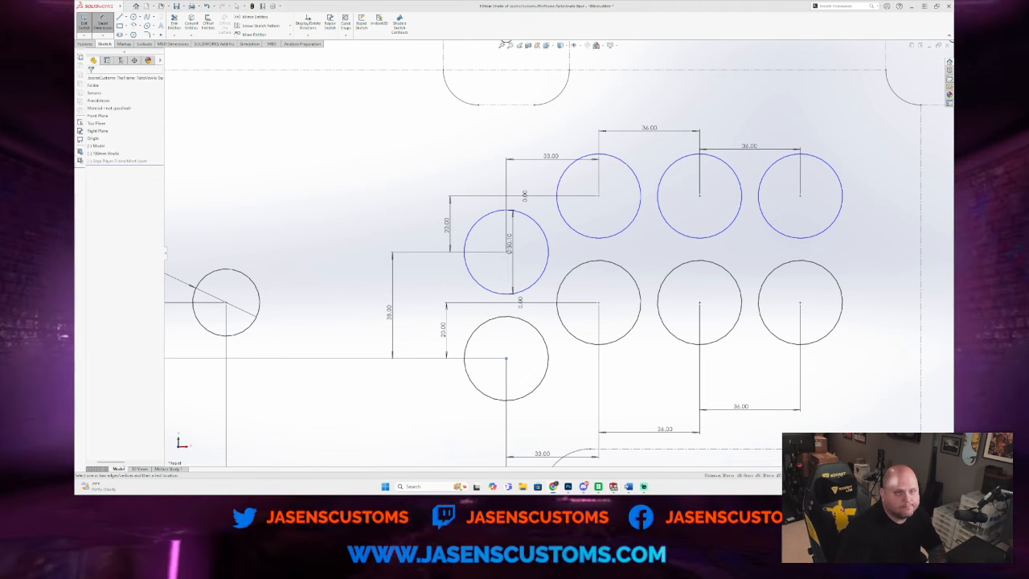
Step: Try to dimension the horizontal distance between the lever hole and the upper leftmost button
{"action": "scroll", "coordinate": [454, 278], "scroll_direction": "down", "scroll_amount": 3}
{"action": "scroll", "coordinate": [438, 282], "scroll_direction": "up", "scroll_amount": 4}
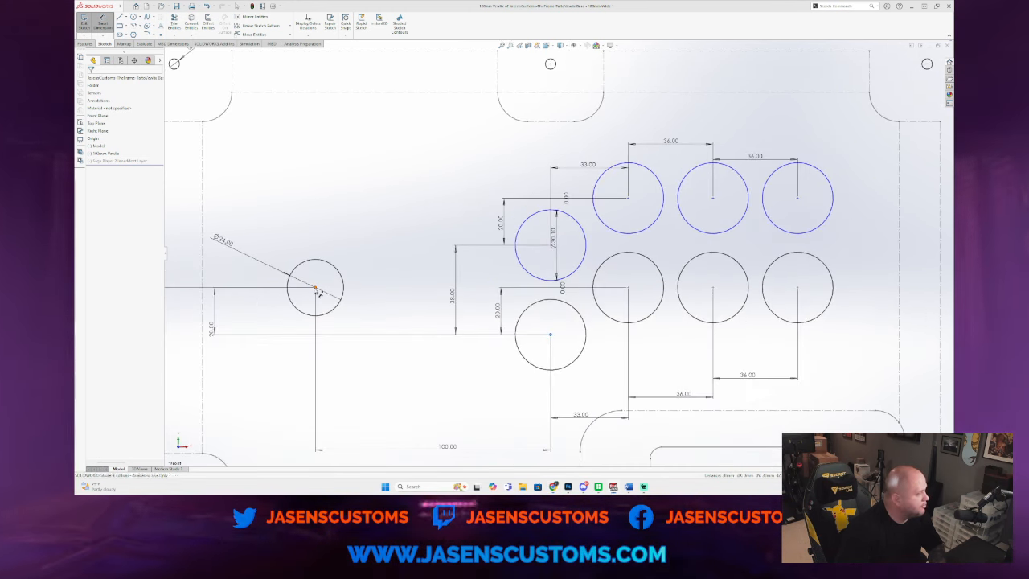
{"action": "left_click", "coordinate": [315, 288]}
{"action": "left_click", "coordinate": [551, 245]}
{"action": "left_click", "coordinate": [551, 246]}
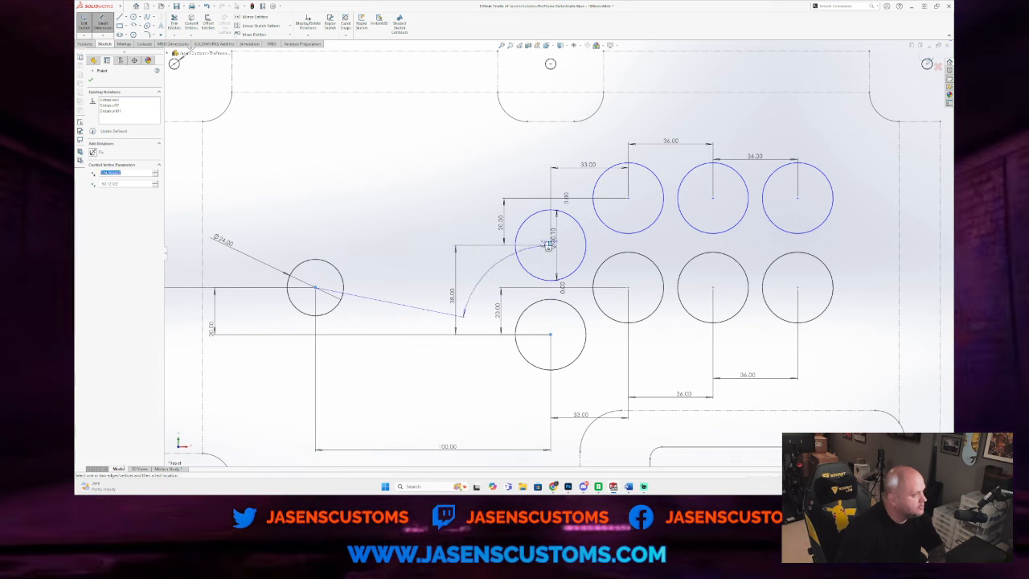
{"action": "key", "text": "Escape"}
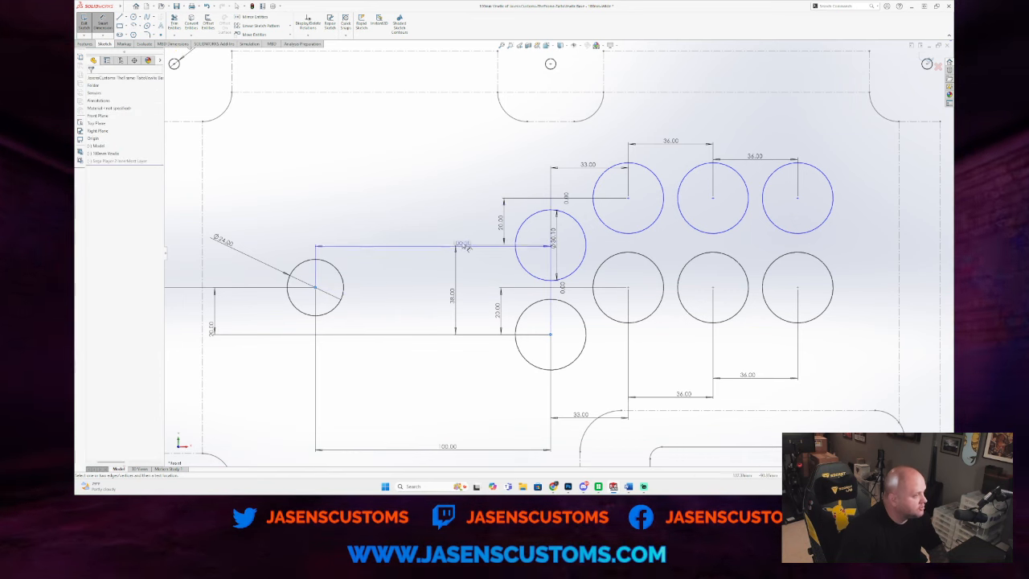
{"action": "left_click", "coordinate": [442, 189]}
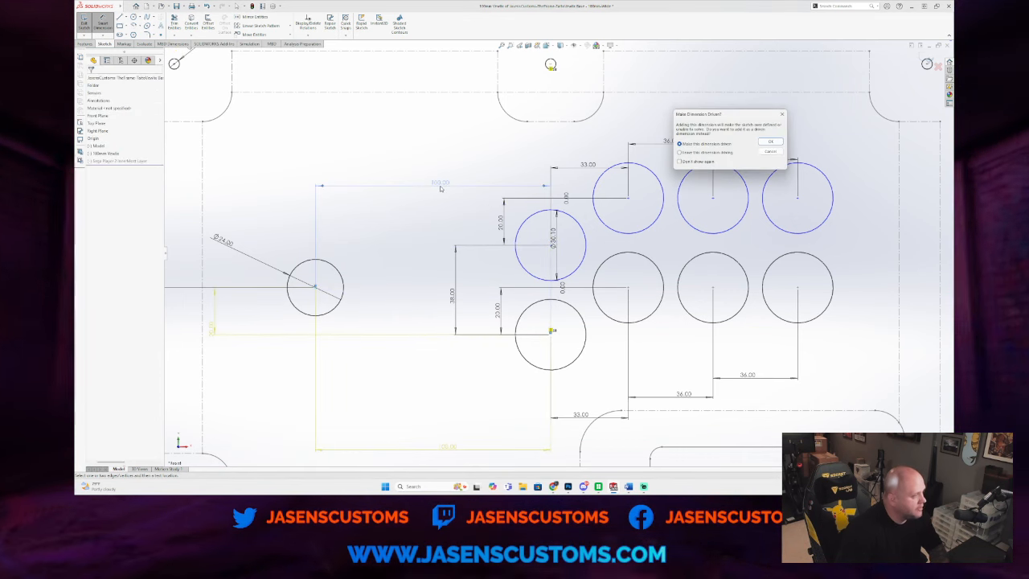
{"action": "left_click", "coordinate": [770, 152]}
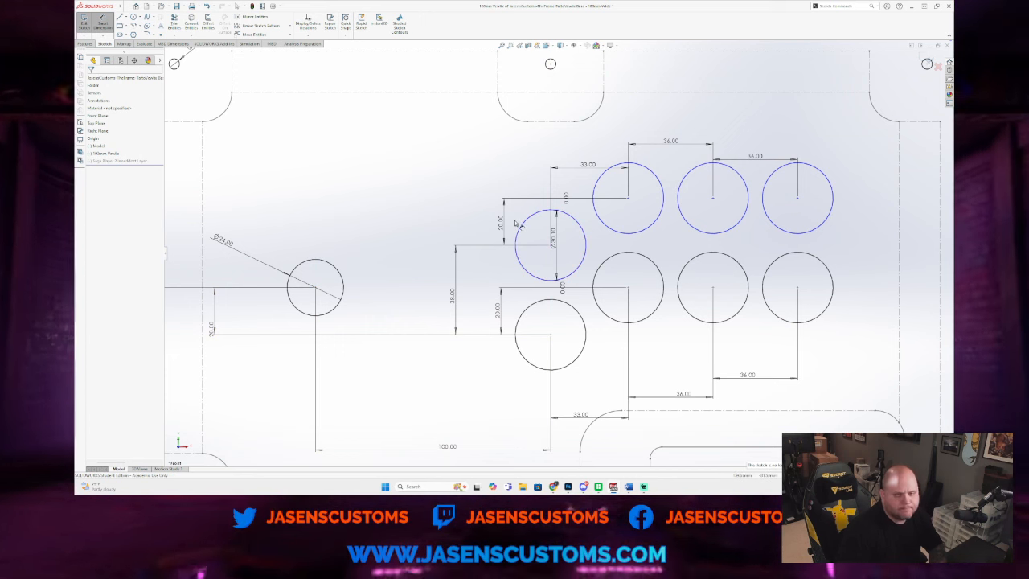
Step: Set the vertical offset between the first and second buttons to 14 mm in the upper row and 13 mm in the lower row
{"action": "left_click", "coordinate": [500, 226]}
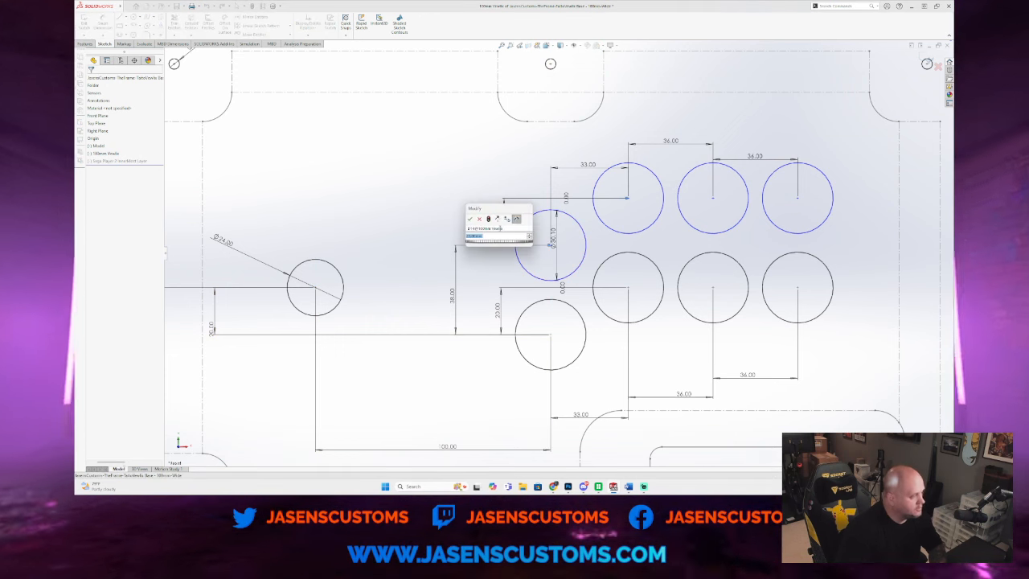
{"action": "type", "text": "20"}
{"action": "key", "text": "Return"}
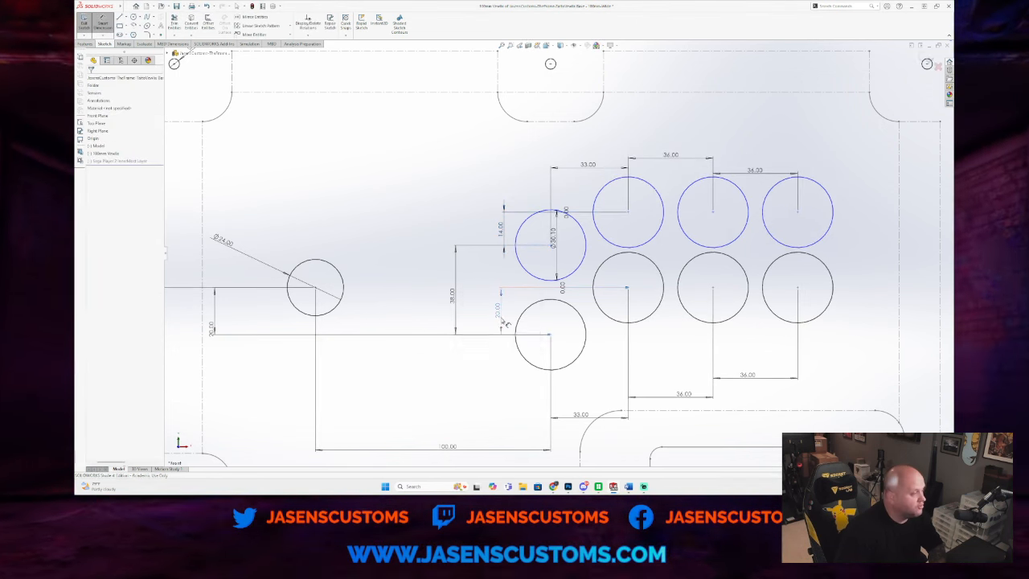
{"action": "double_click", "coordinate": [502, 318]}
{"action": "key", "text": "Return"}
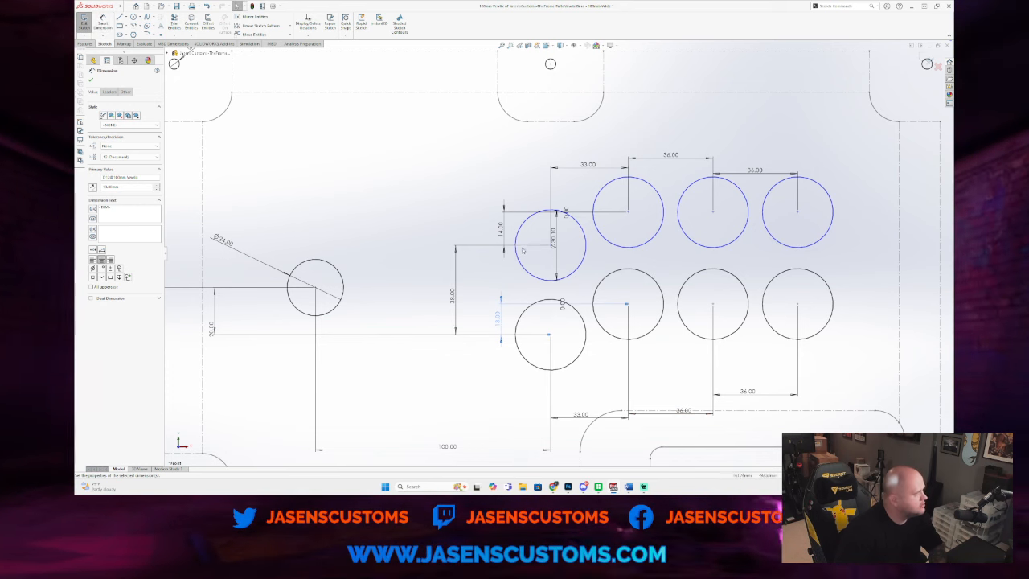
Step: Dimension the horizontal distance from the lever hole to the upper leftmost button and set it to 107 mm
{"action": "left_click", "coordinate": [552, 244]}
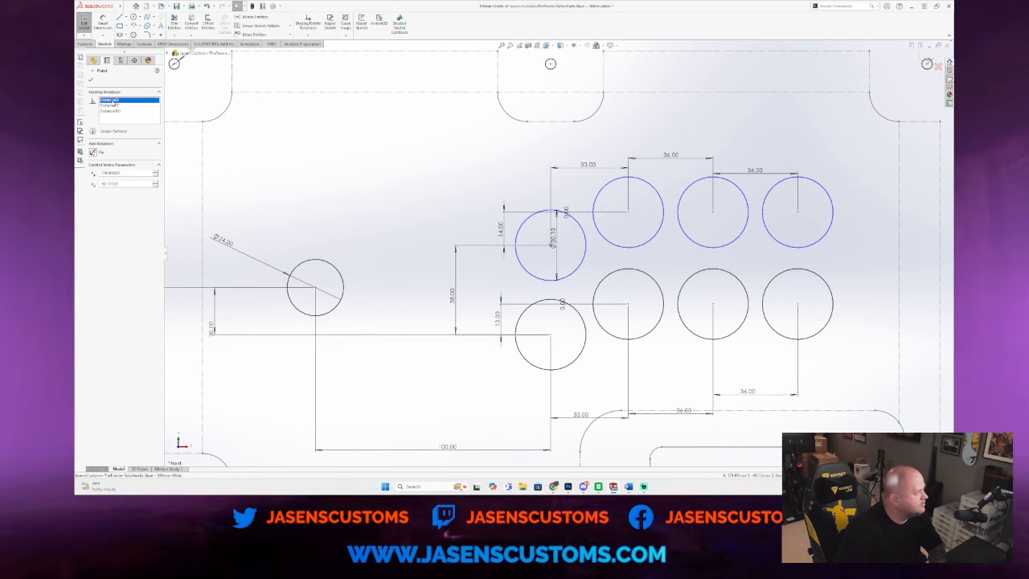
{"action": "left_click", "coordinate": [119, 111]}
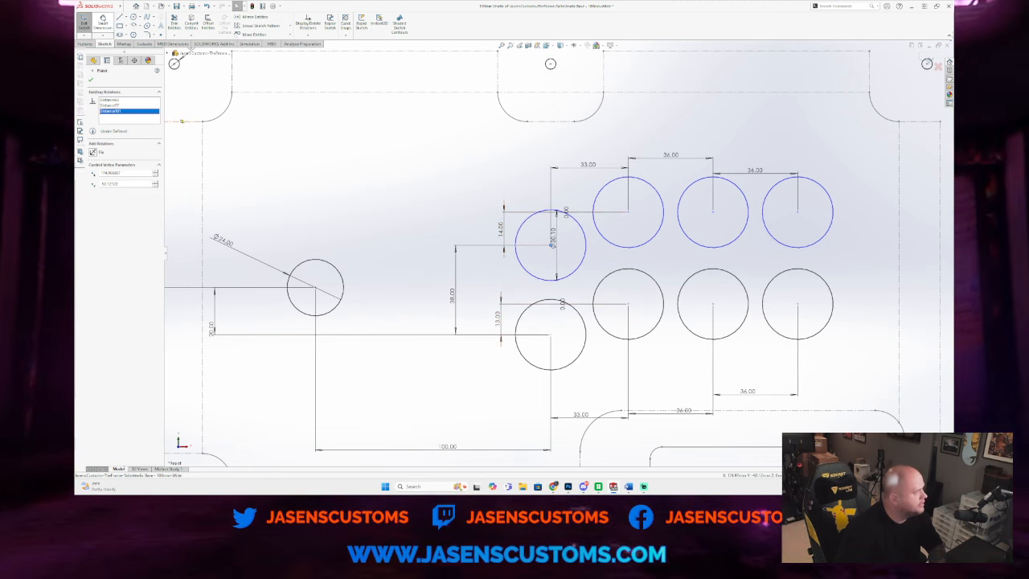
{"action": "left_click", "coordinate": [102, 22]}
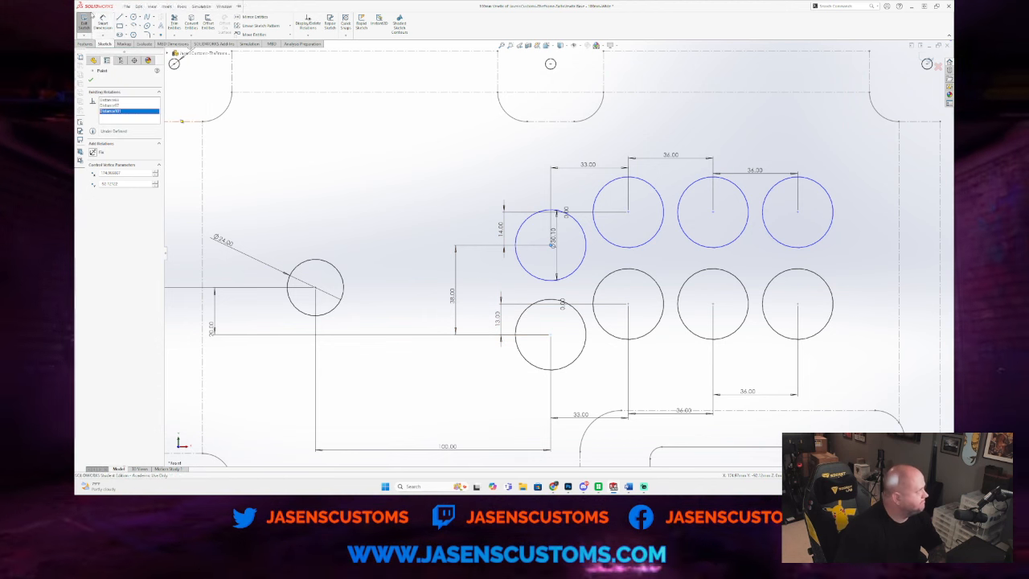
{"action": "left_click", "coordinate": [316, 287]}
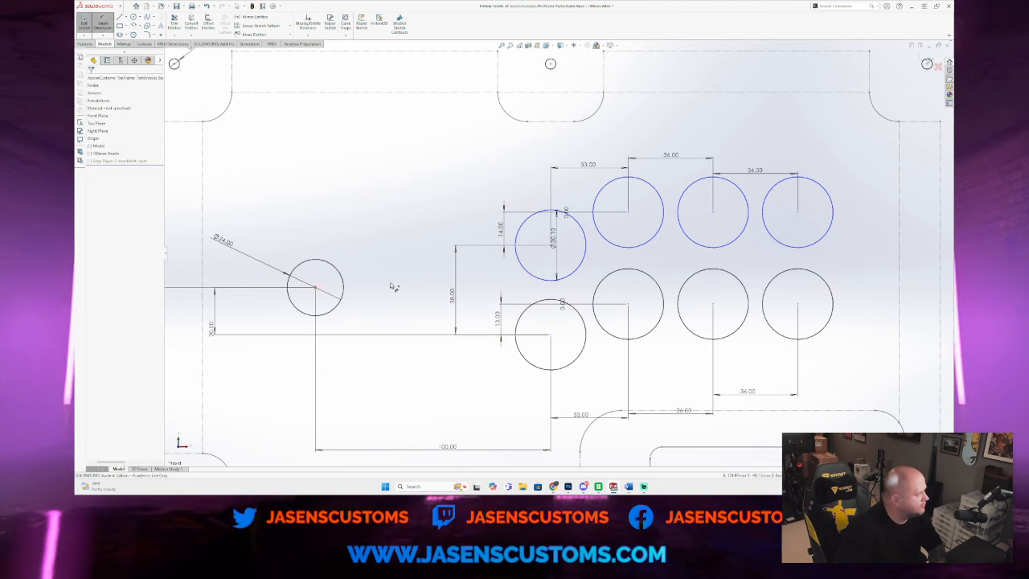
{"action": "left_click", "coordinate": [551, 245]}
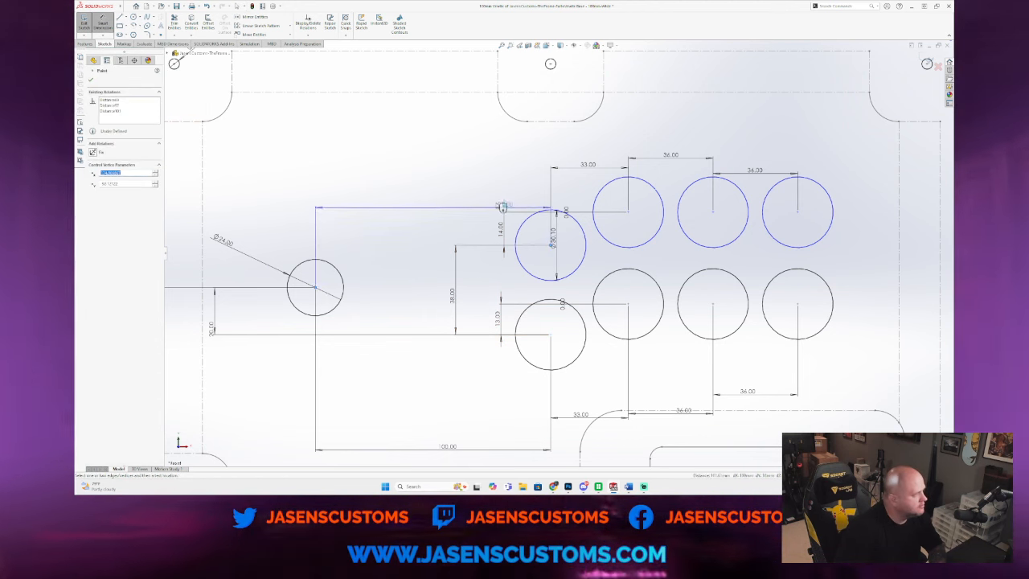
{"action": "left_click", "coordinate": [454, 183]}
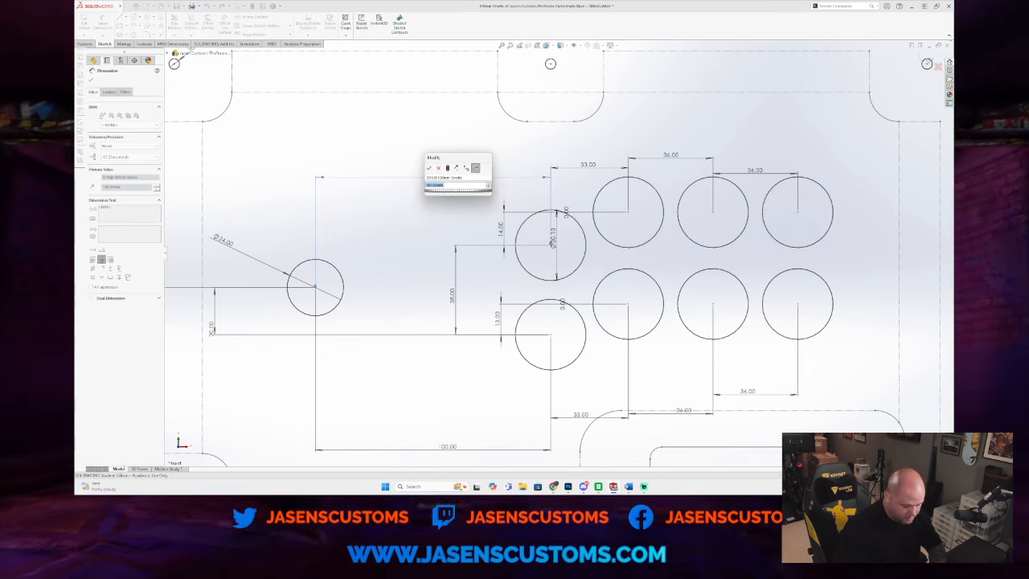
{"action": "type", "text": "100"}
{"action": "key", "text": "Return"}
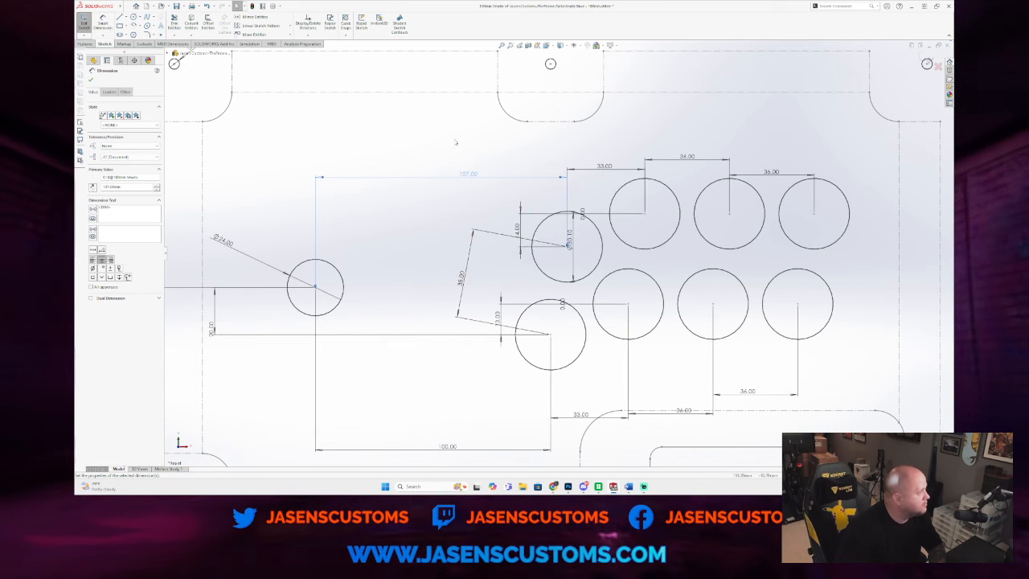
Step: Delete the 107 mm lever dimension and the slanted 38 mm dimension between the two leftmost buttons
{"action": "key", "text": "Escape"}
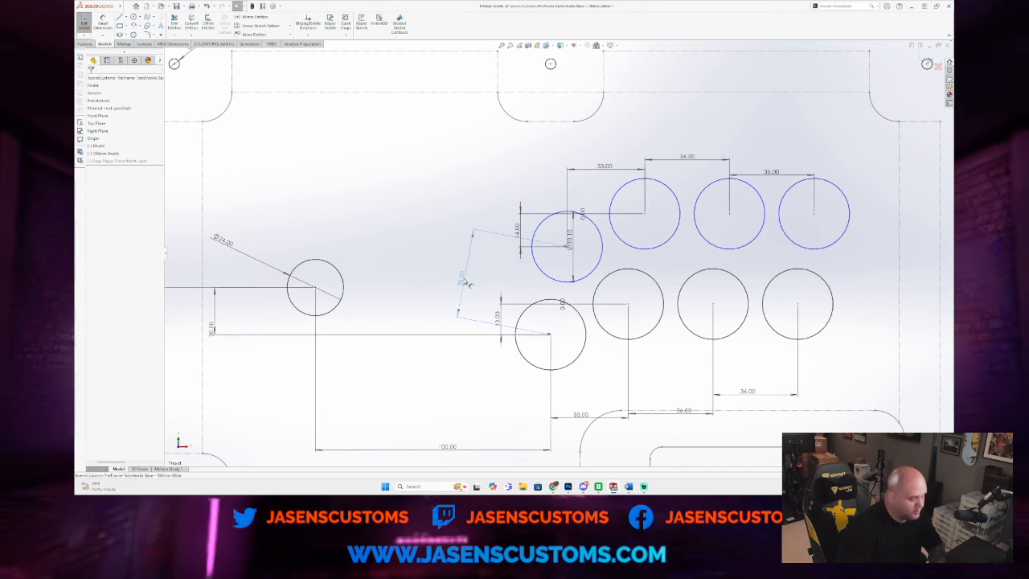
{"action": "key", "text": "Delete"}
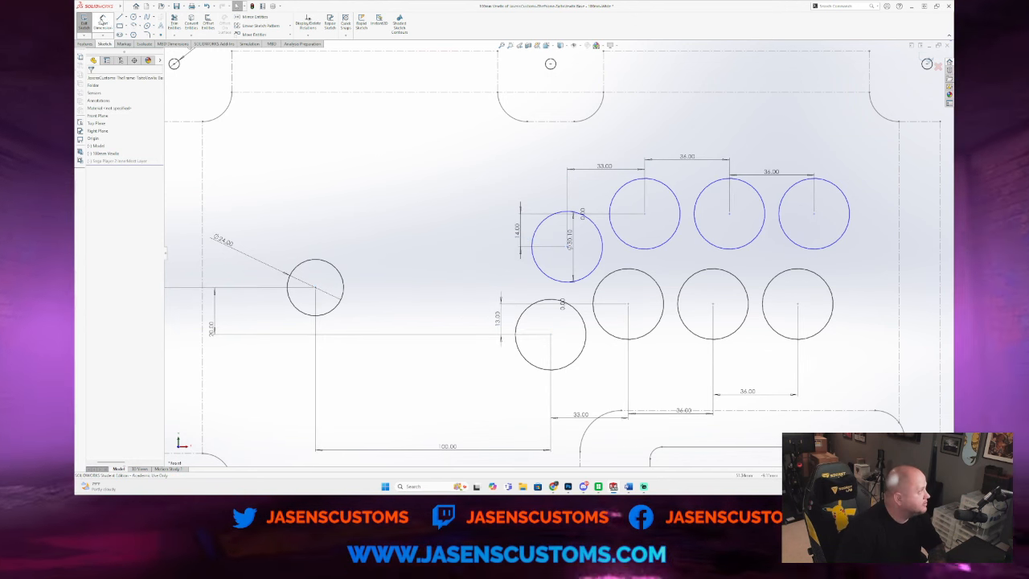
Step: Dimension the two leftmost buttons' centers 7 mm apart horizontally and 38 mm apart vertically
{"action": "left_click", "coordinate": [103, 23]}
{"action": "left_click", "coordinate": [551, 336]}
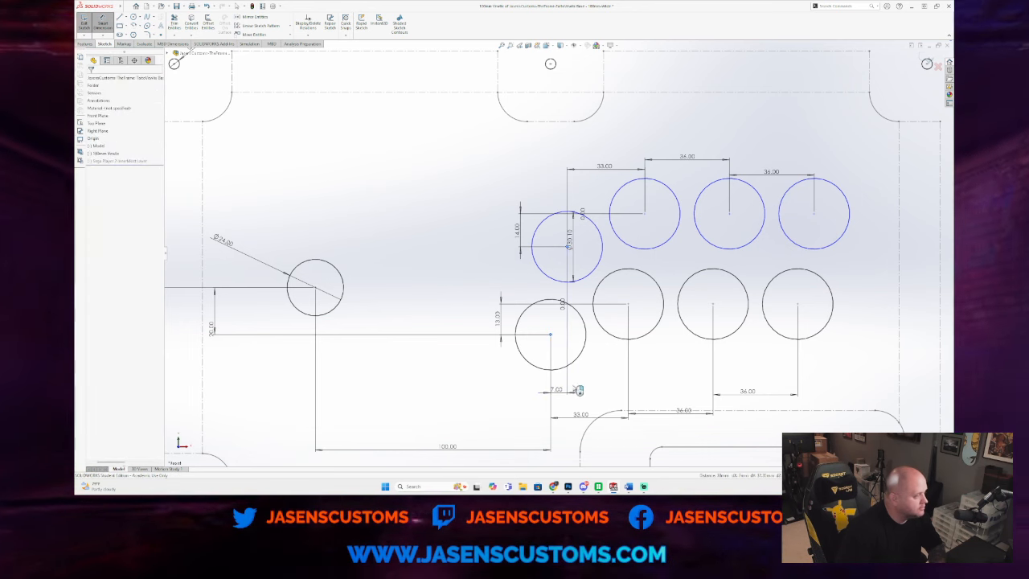
{"action": "left_click", "coordinate": [563, 400]}
{"action": "type", "text": "7"}
{"action": "key", "text": "Return"}
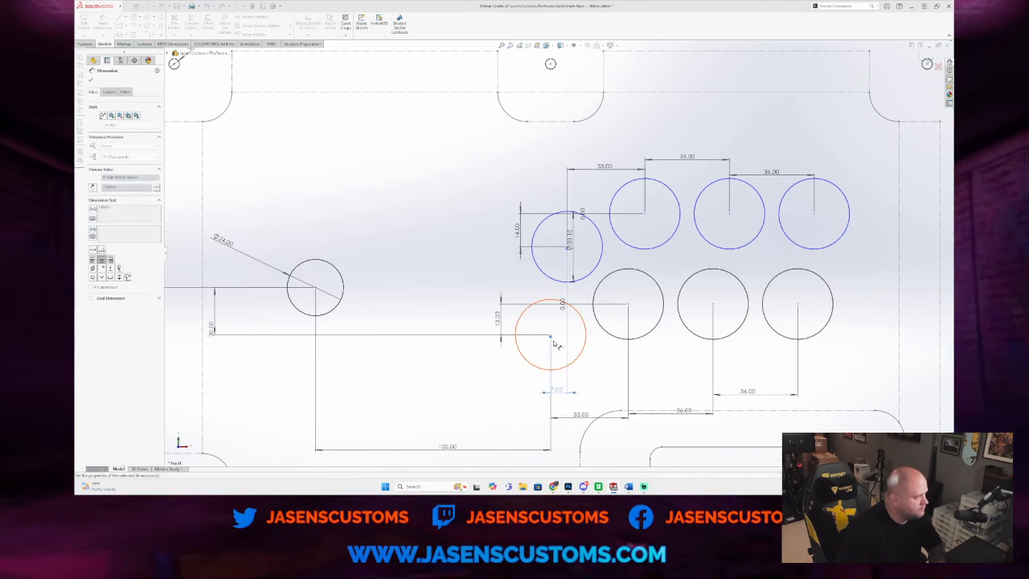
{"action": "left_click", "coordinate": [551, 336]}
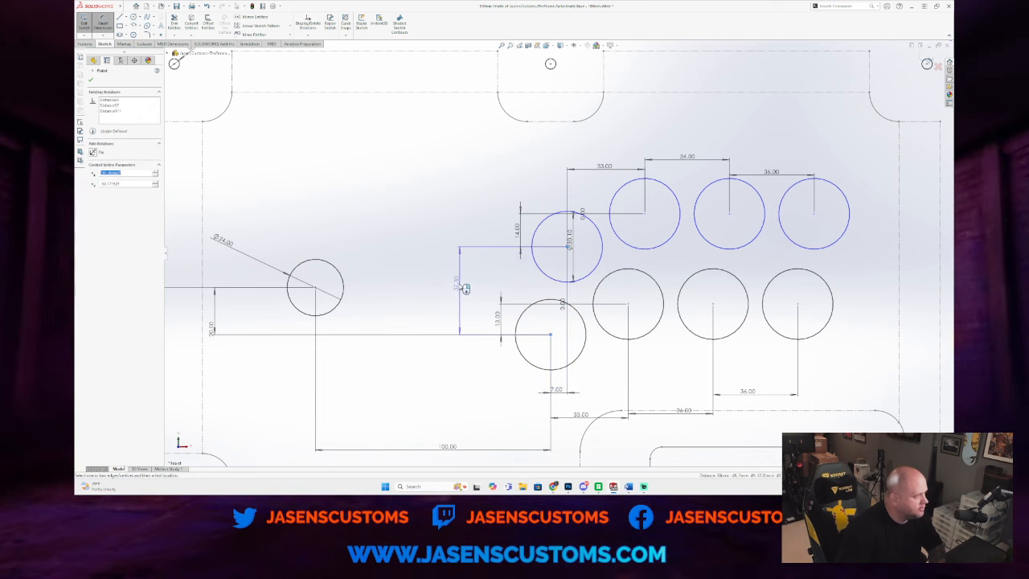
{"action": "left_click", "coordinate": [454, 289]}
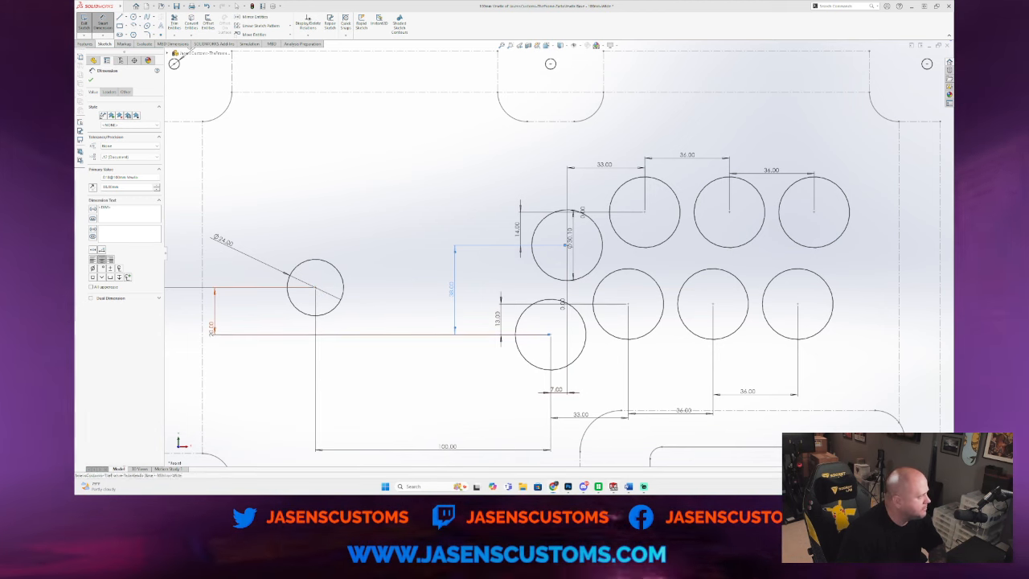
Step: Set the vertical offset between the lever hole and the lower leftmost button to 28 mm
{"action": "double_click", "coordinate": [213, 328]}
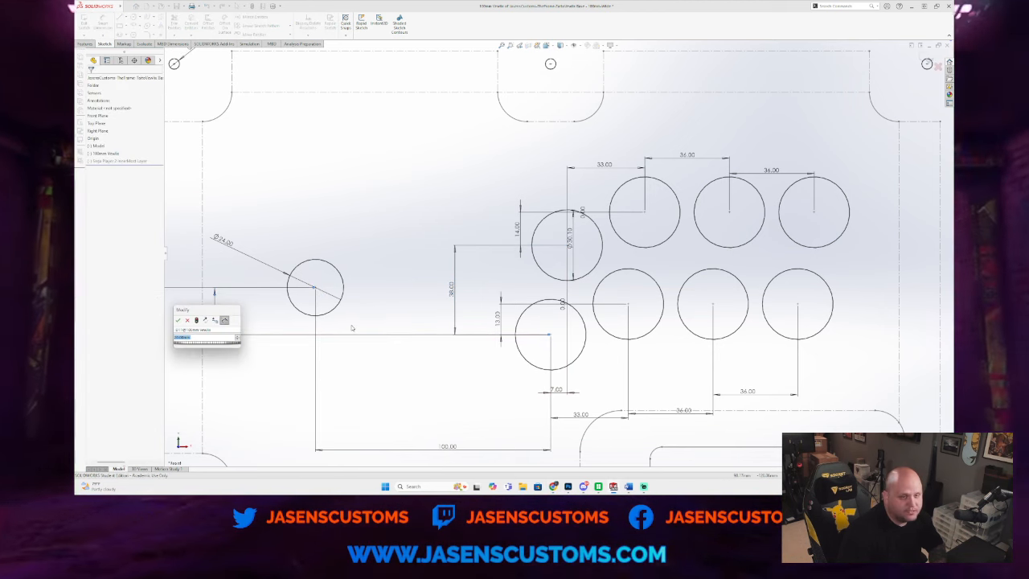
{"action": "type", "text": "0"}
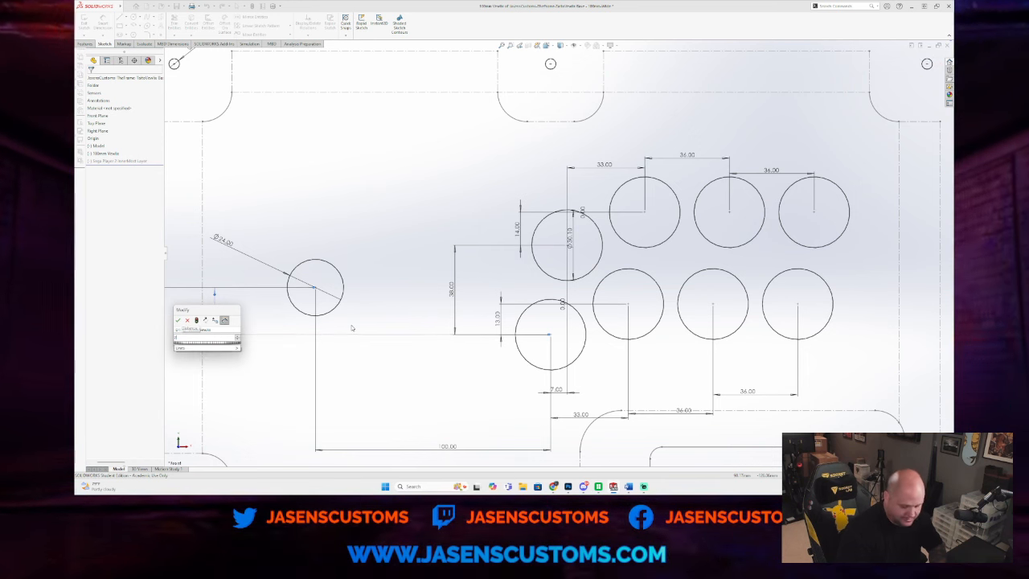
{"action": "key", "text": "Return"}
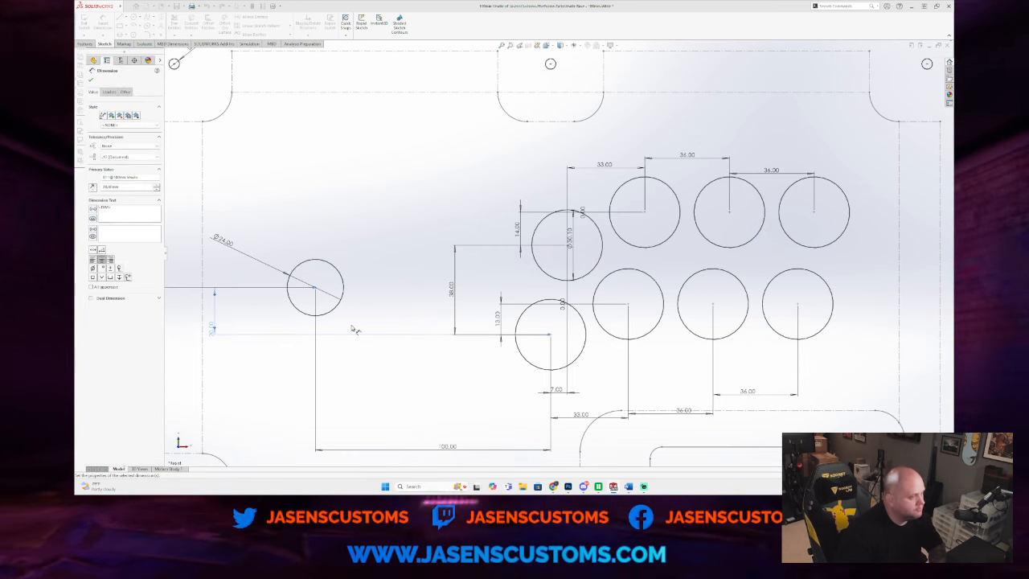
{"action": "scroll", "coordinate": [699, 326], "scroll_direction": "down", "scroll_amount": 2}
{"action": "scroll", "coordinate": [643, 324], "scroll_direction": "up", "scroll_amount": 5}
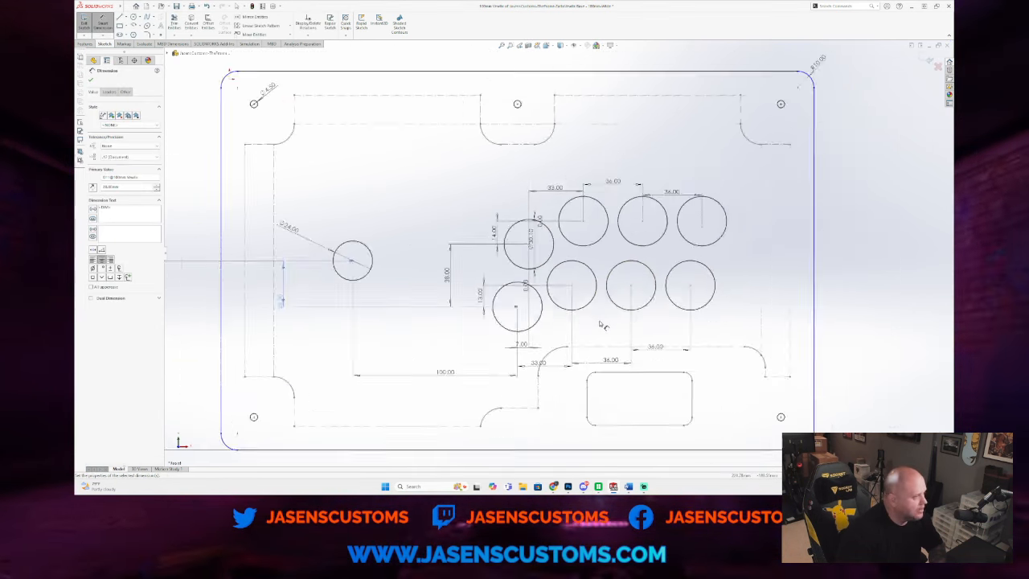
{"action": "left_click", "coordinate": [92, 79]}
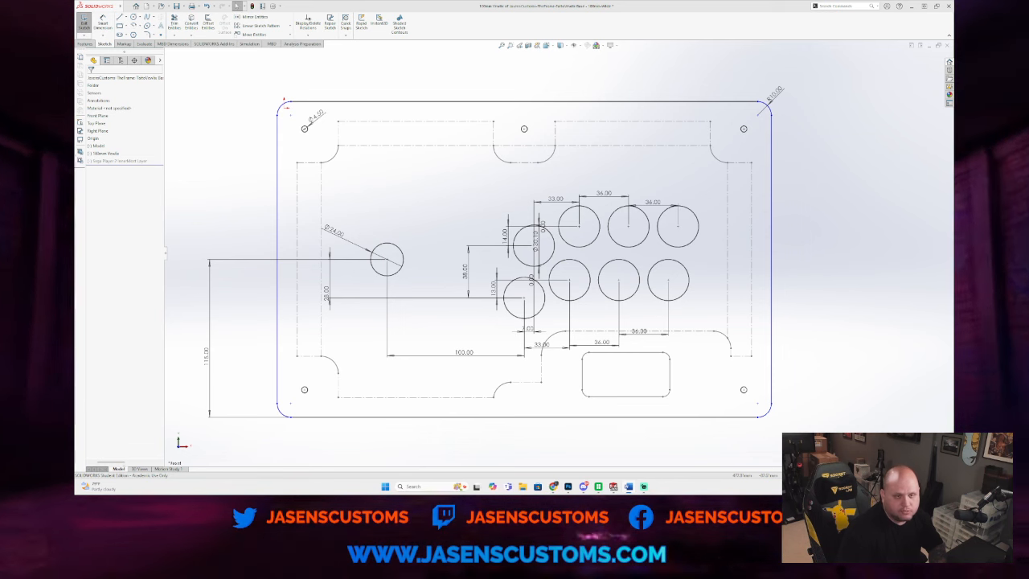
Step: Switch to the Word document and examine the request and example photo for the row of three 24 mm buttons
{"action": "left_click_drag", "start_coordinate": [954, 91], "coordinate": [567, 92]}
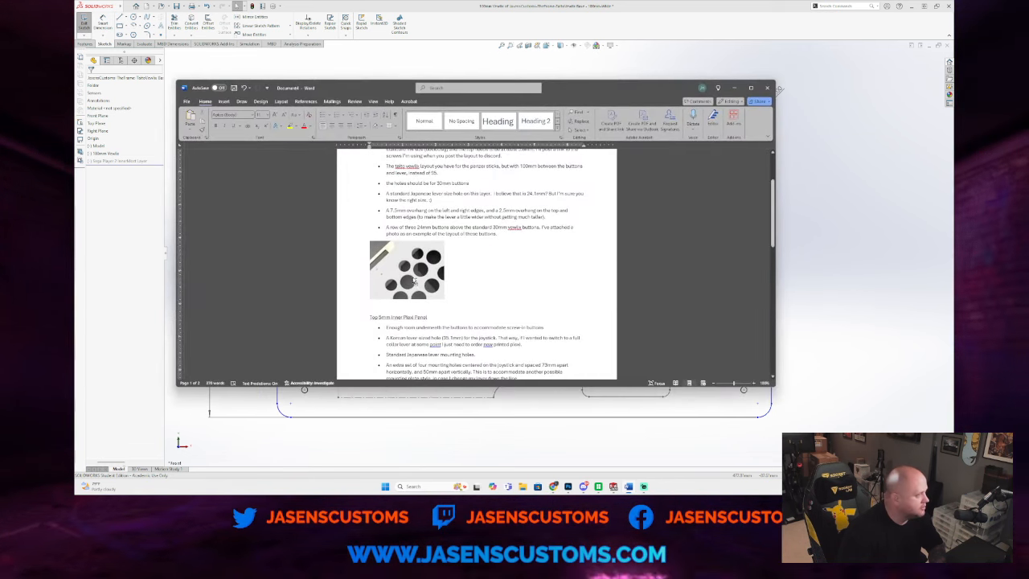
{"action": "scroll", "coordinate": [415, 281], "scroll_direction": "up", "scroll_amount": 8, "text": "ctrl"}
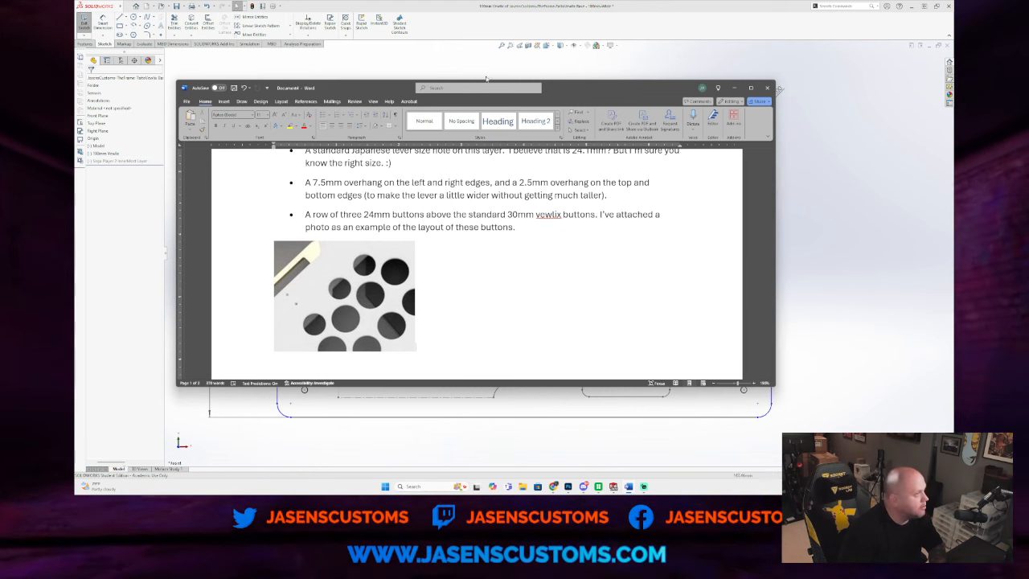
{"action": "left_click_drag", "start_coordinate": [547, 85], "coordinate": [1028, 127]}
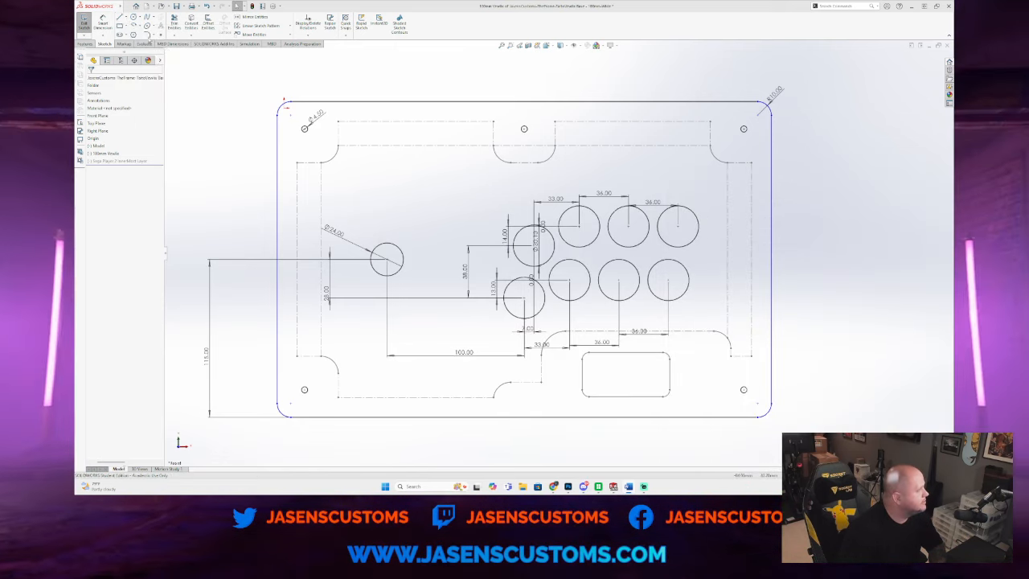
Step: Draw a construction line from the upper leftmost button's center to the first top-row button's center
{"action": "left_click", "coordinate": [125, 16]}
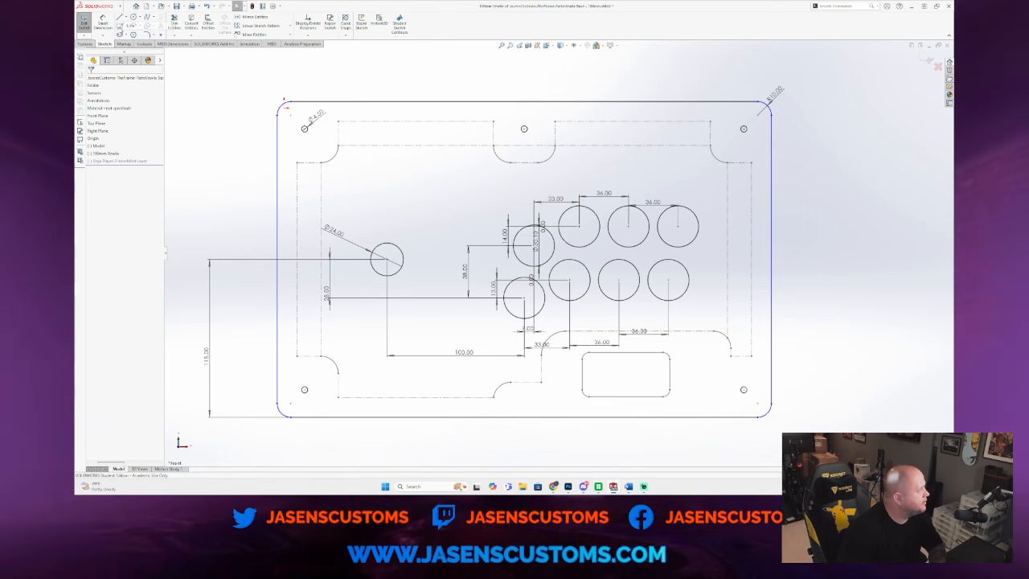
{"action": "left_click", "coordinate": [119, 26]}
{"action": "left_click", "coordinate": [102, 158]}
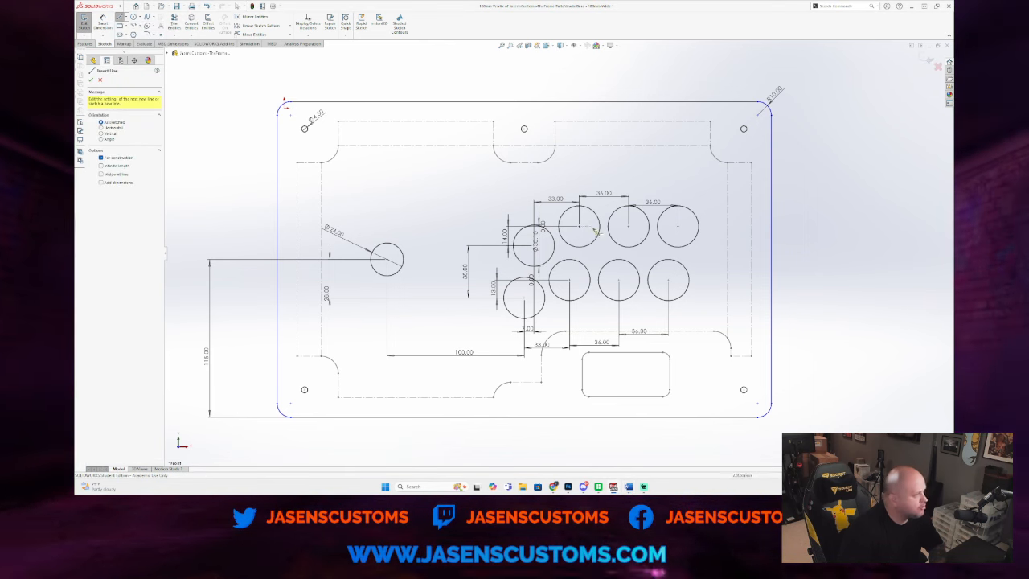
{"action": "left_click", "coordinate": [534, 242]}
{"action": "left_click", "coordinate": [580, 228]}
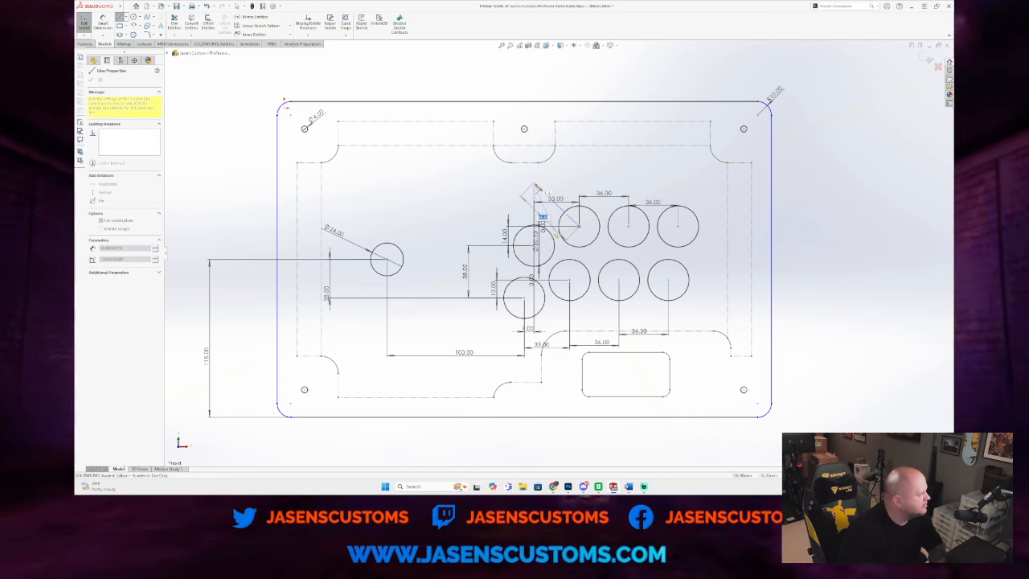
{"action": "scroll", "coordinate": [537, 189], "scroll_direction": "up", "scroll_amount": 3}
{"action": "scroll", "coordinate": [554, 241], "scroll_direction": "down", "scroll_amount": 5}
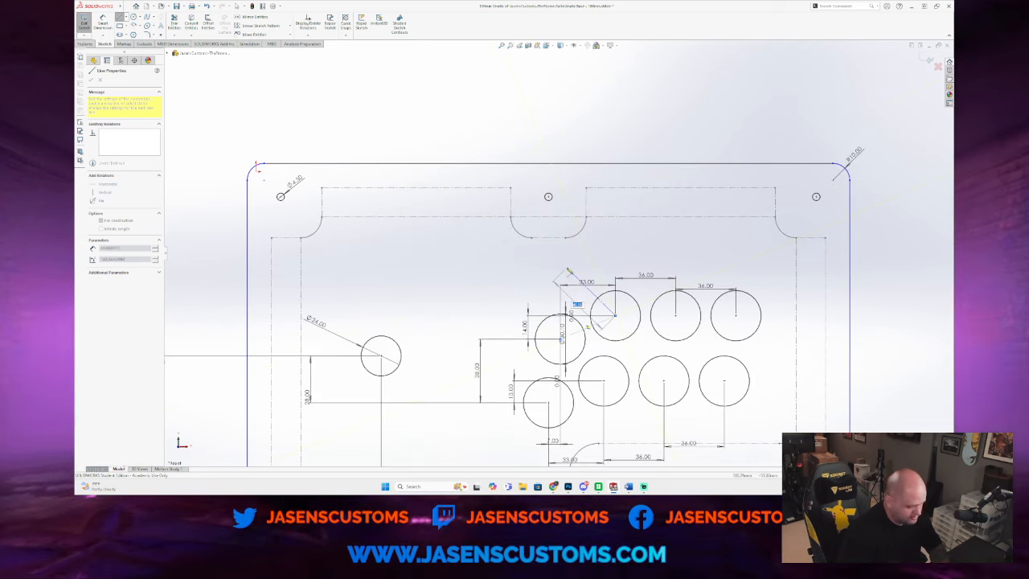
{"action": "key", "text": "Escape"}
{"action": "scroll", "coordinate": [589, 316], "scroll_direction": "down", "scroll_amount": 2}
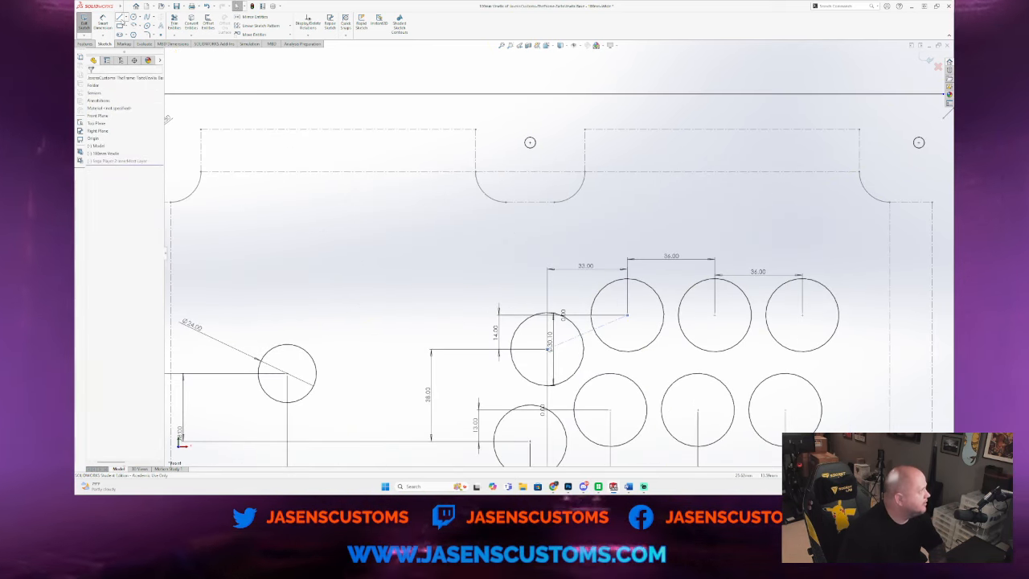
{"action": "left_click", "coordinate": [122, 20]}
{"action": "left_click", "coordinate": [102, 159]}
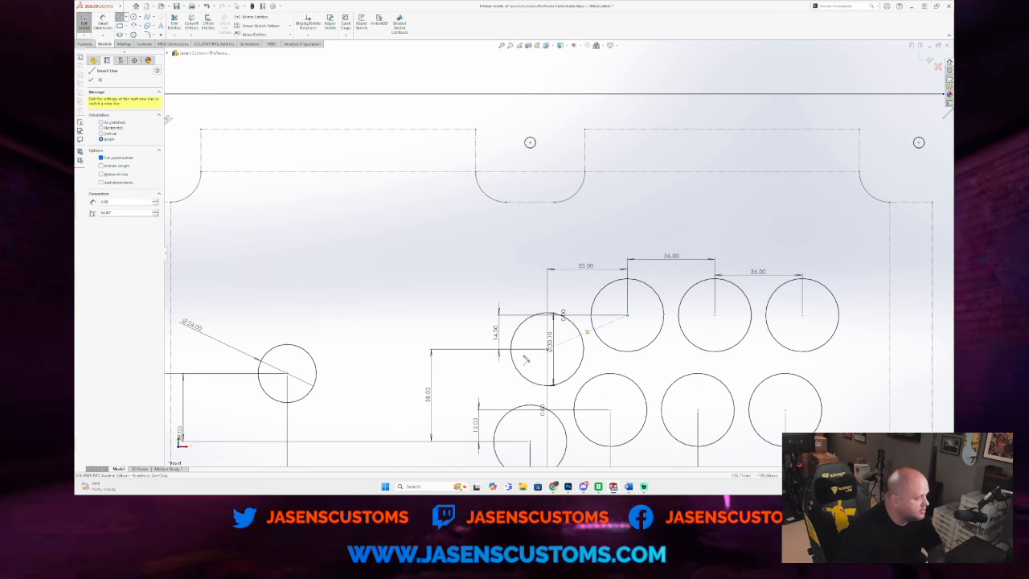
{"action": "left_click", "coordinate": [551, 351]}
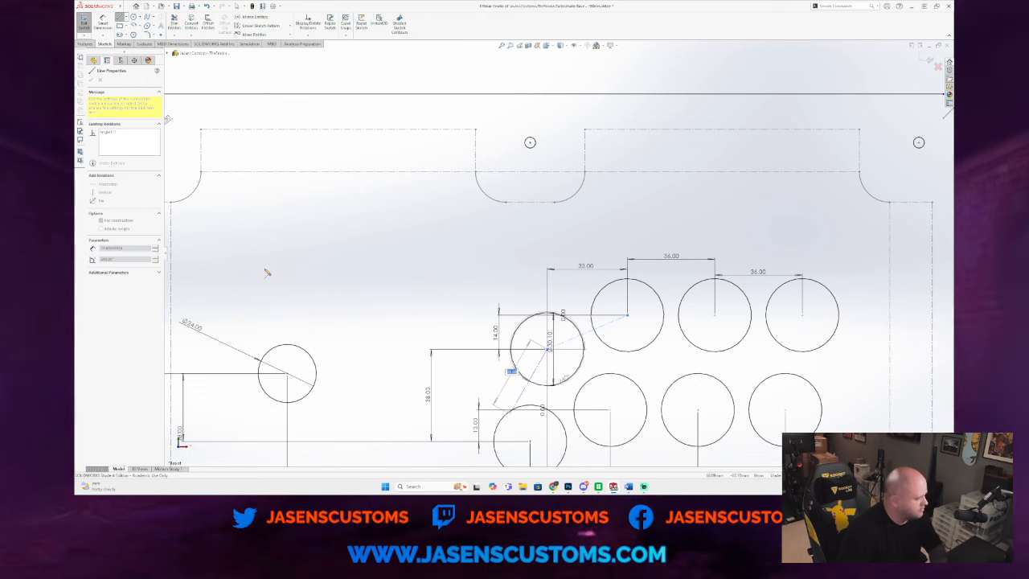
{"action": "key", "text": "Escape"}
{"action": "key", "text": "Escape"}
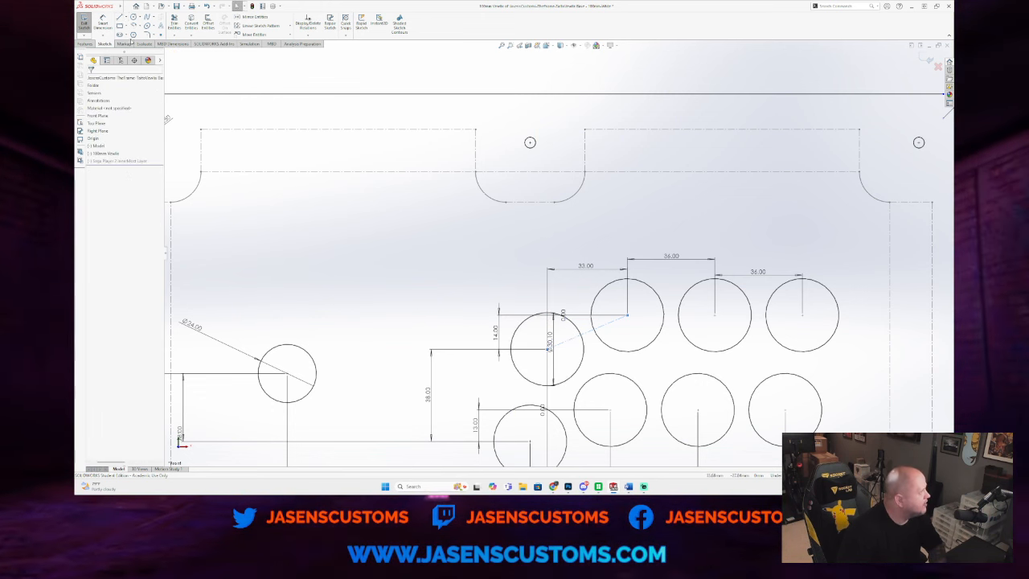
{"action": "key", "text": "l"}
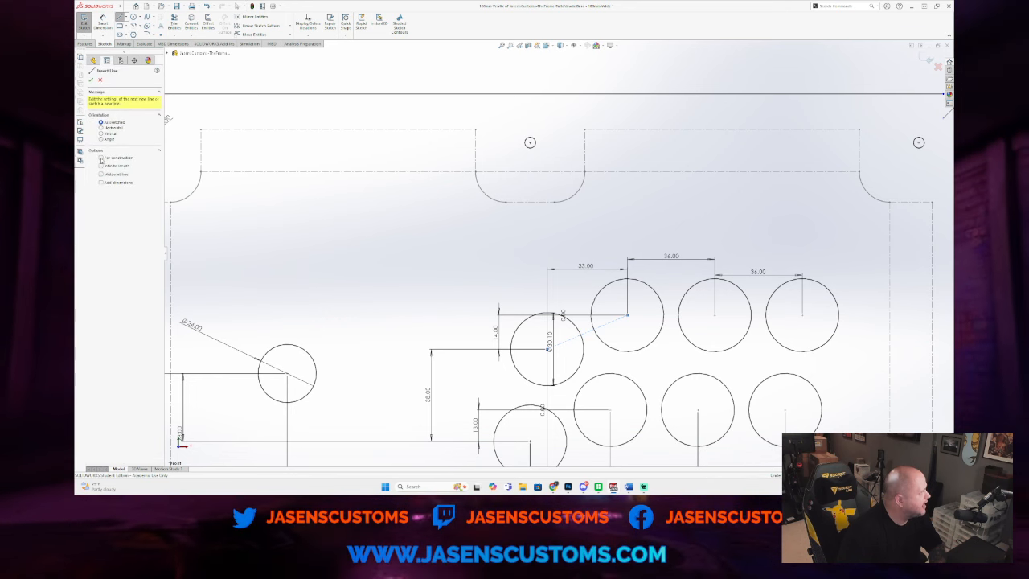
{"action": "left_click", "coordinate": [547, 346]}
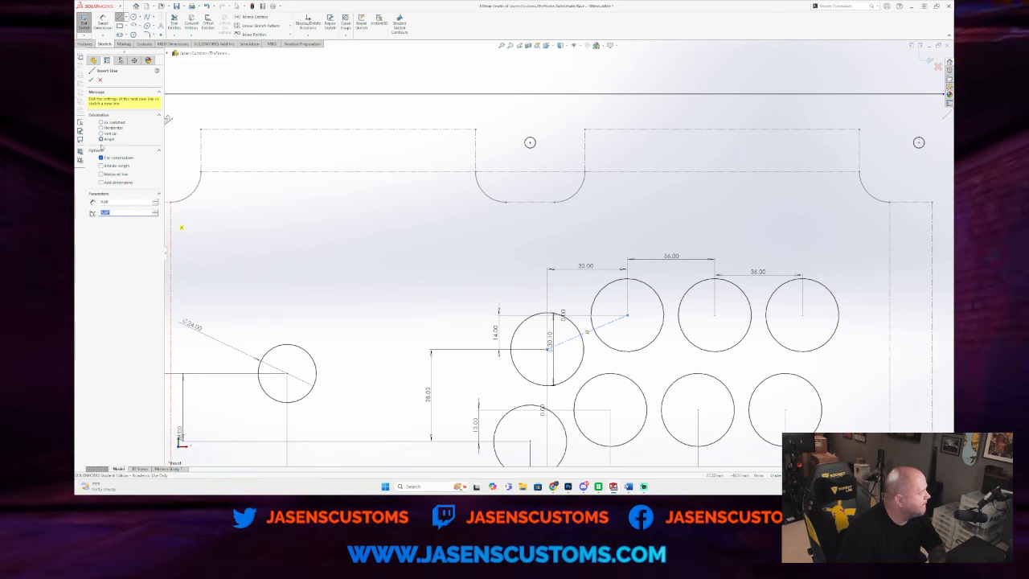
{"action": "type", "text": "4"}
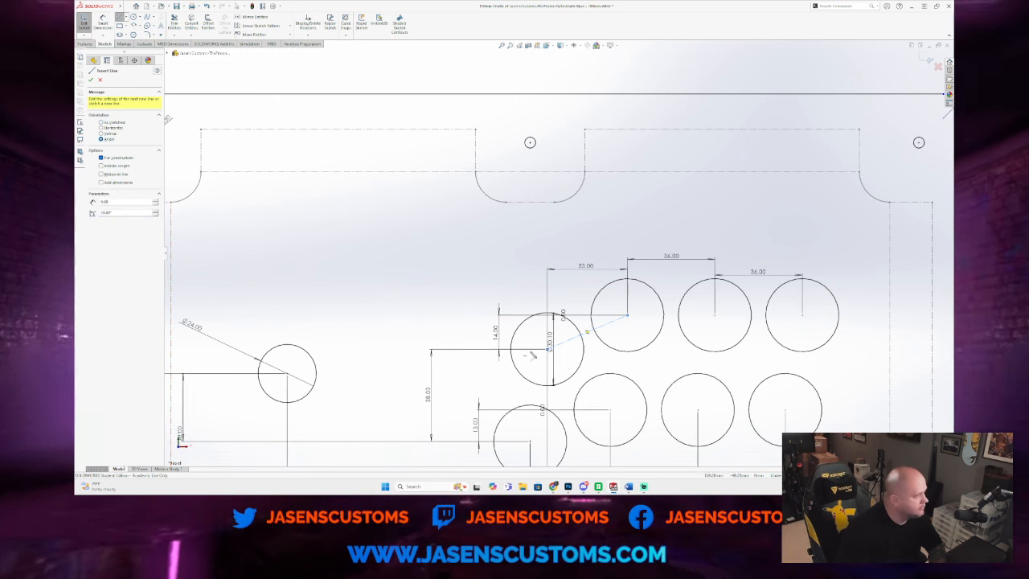
{"action": "left_click", "coordinate": [548, 349]}
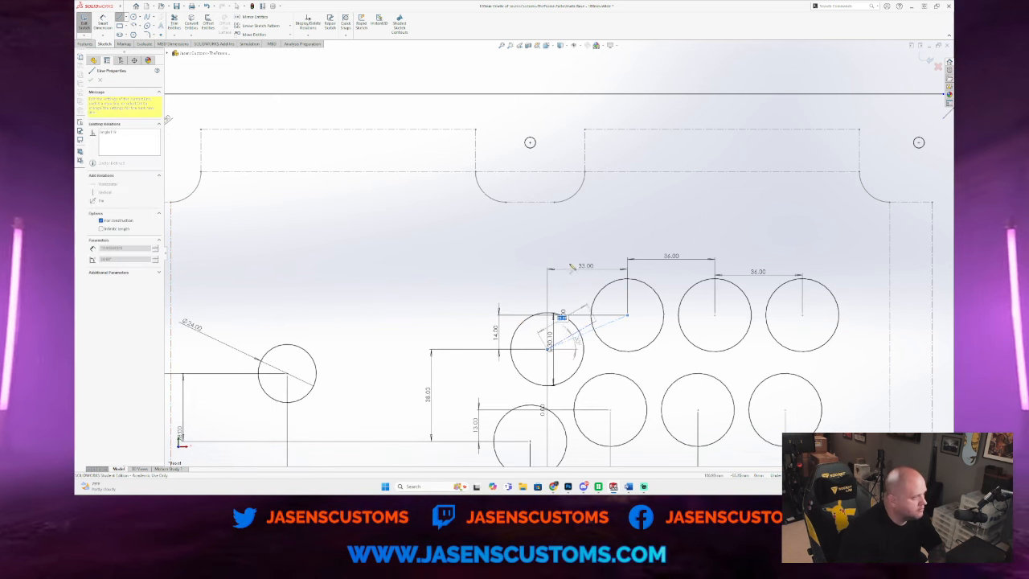
{"action": "key", "text": "Escape"}
{"action": "key", "text": "Escape"}
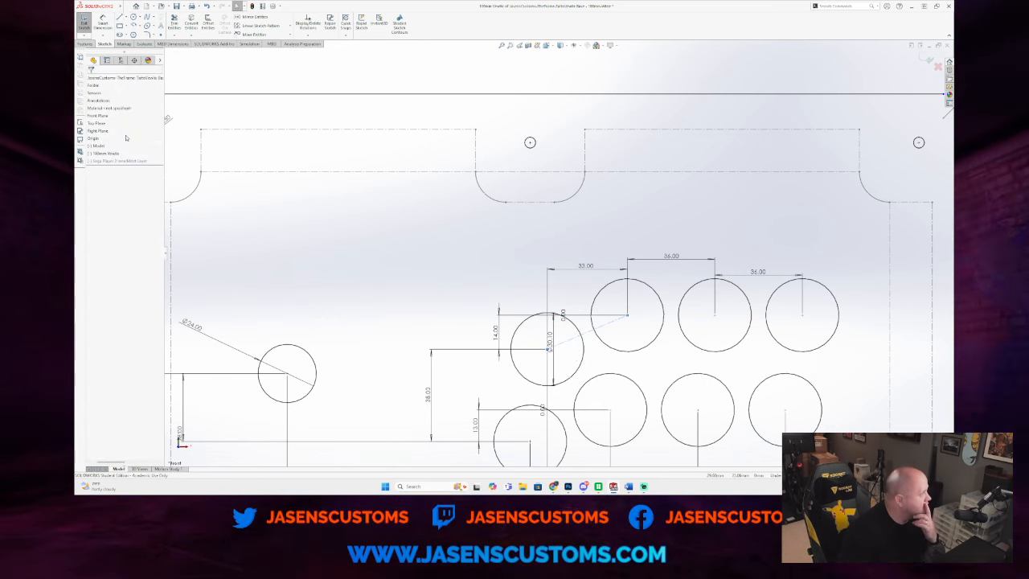
Step: Draw two construction lines that complete a triangle above the line joining the upper leftmost button and the first top-row button
{"action": "key", "text": "l"}
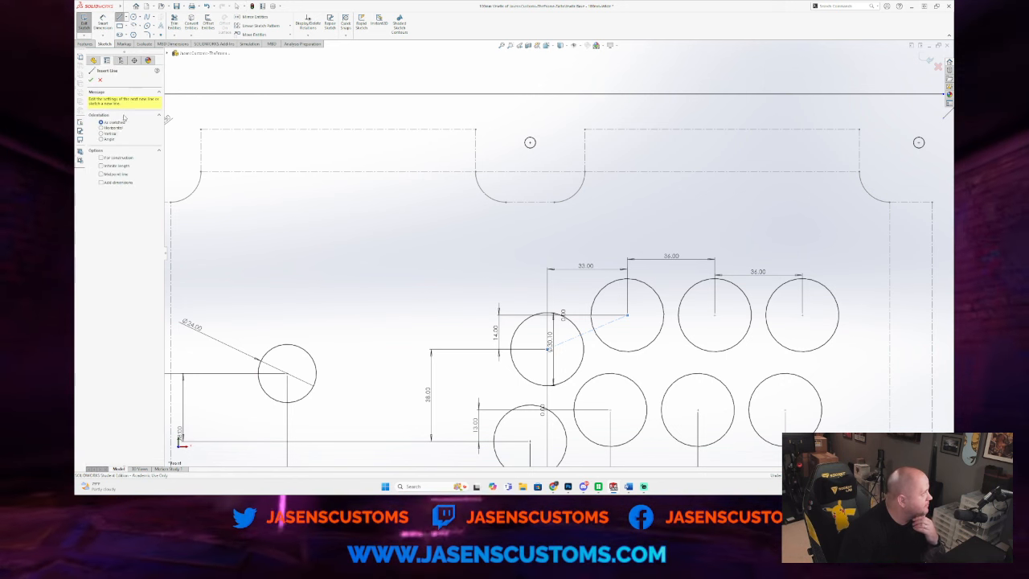
{"action": "left_click", "coordinate": [101, 157]}
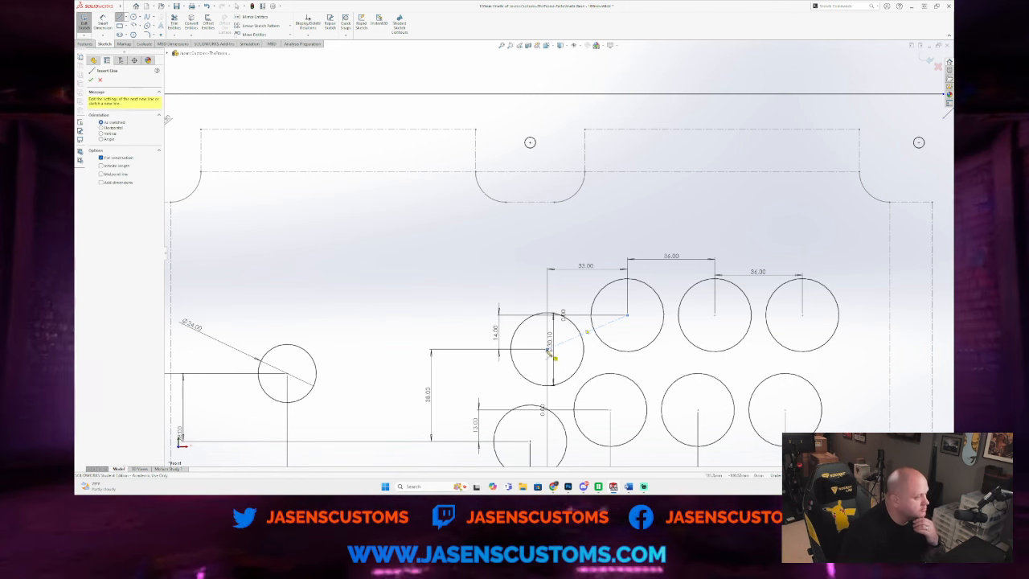
{"action": "left_click", "coordinate": [548, 349]}
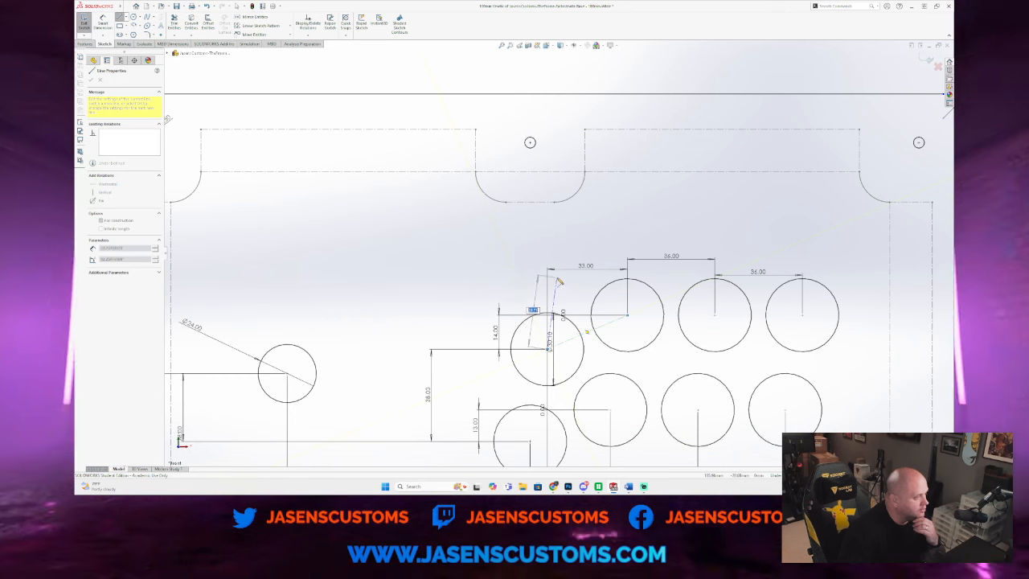
{"action": "left_click", "coordinate": [557, 278]}
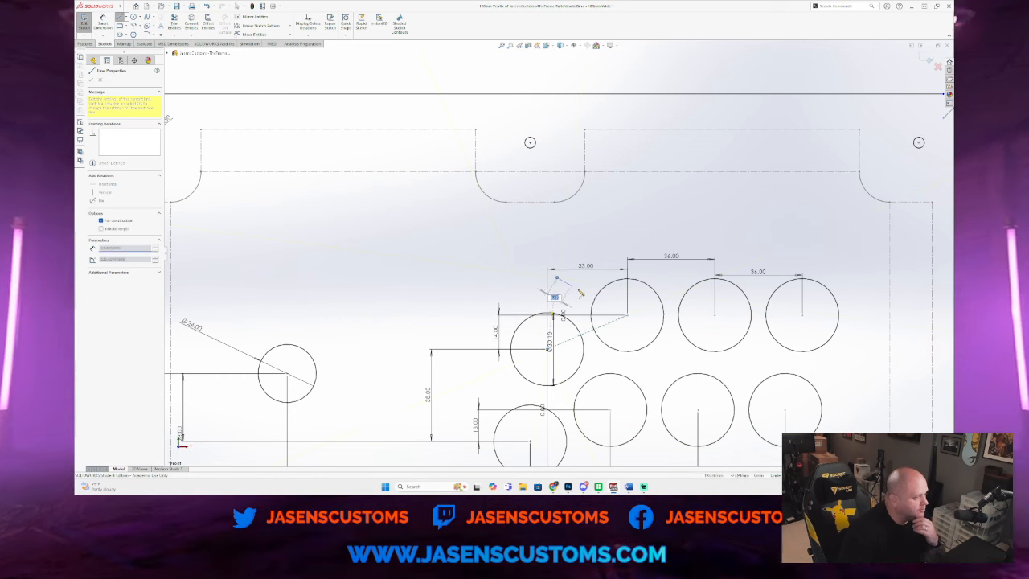
{"action": "left_click", "coordinate": [627, 316]}
{"action": "key", "text": "Escape"}
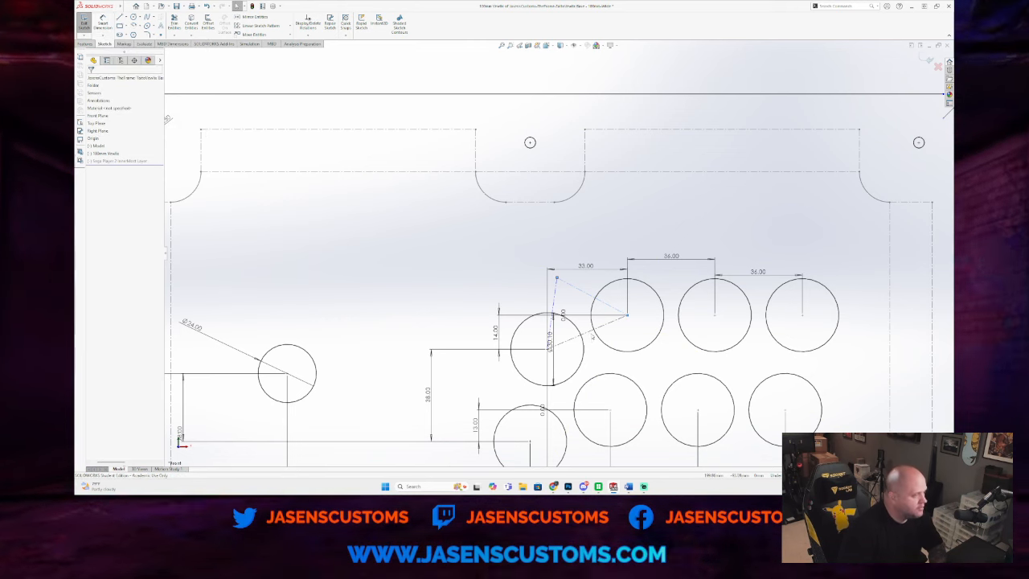
Step: Apply an Equal relation to the three sides of the construction triangle above the upper leftmost button
{"action": "left_click", "coordinate": [597, 302]}
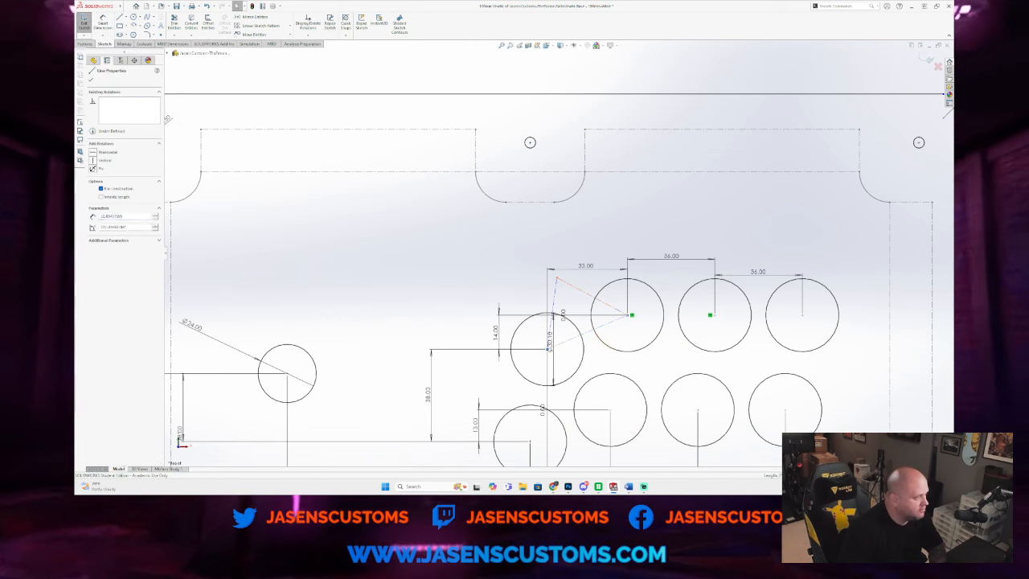
{"action": "left_click", "coordinate": [552, 305], "text": "ctrl"}
{"action": "left_click", "coordinate": [554, 306], "text": "ctrl"}
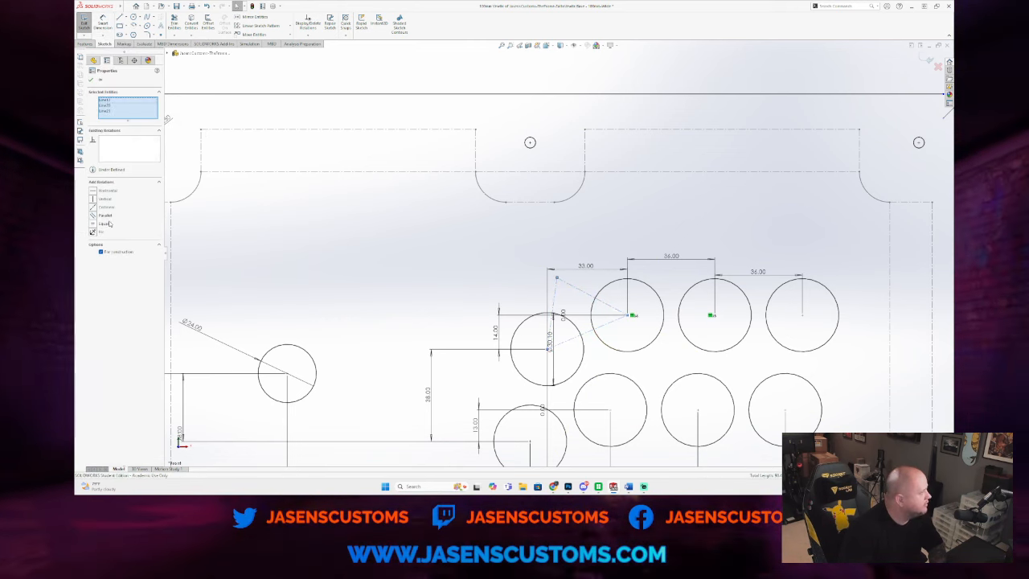
{"action": "left_click", "coordinate": [92, 231]}
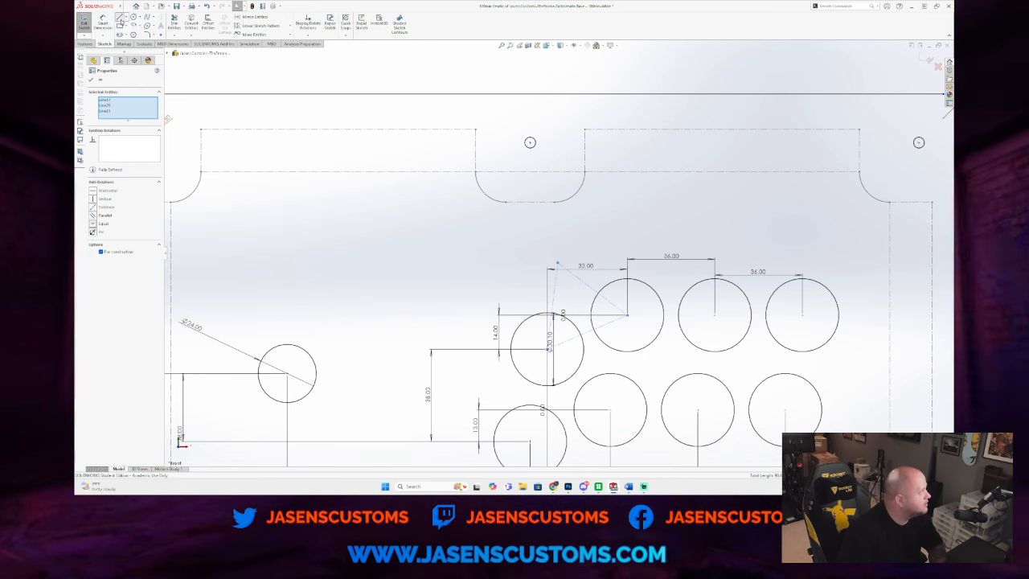
Step: Draw a triangle of lines from the centers of the first and second top-row buttons to a point above and between them
{"action": "left_click", "coordinate": [120, 17]}
{"action": "left_click", "coordinate": [628, 316]}
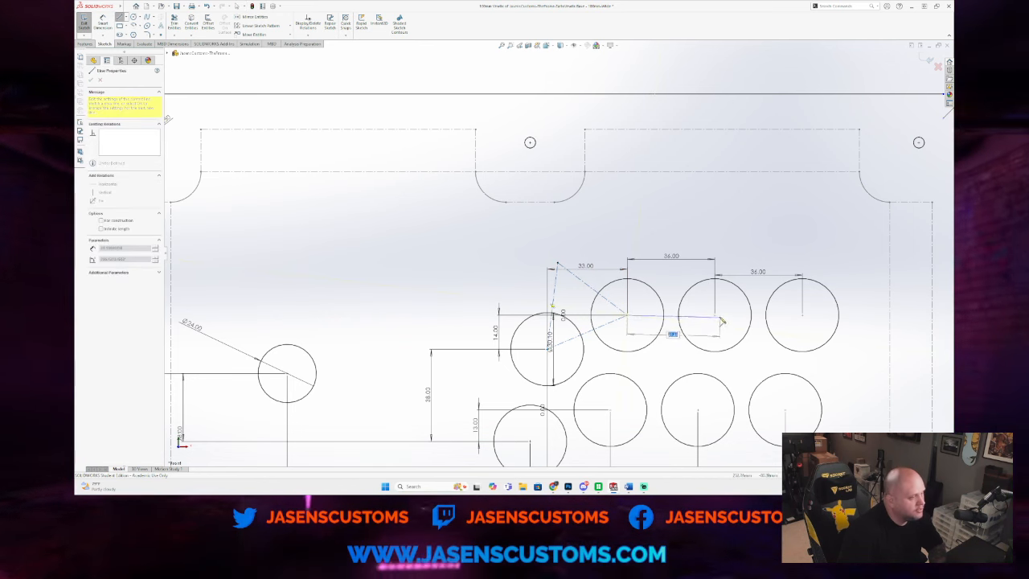
{"action": "left_click", "coordinate": [715, 316]}
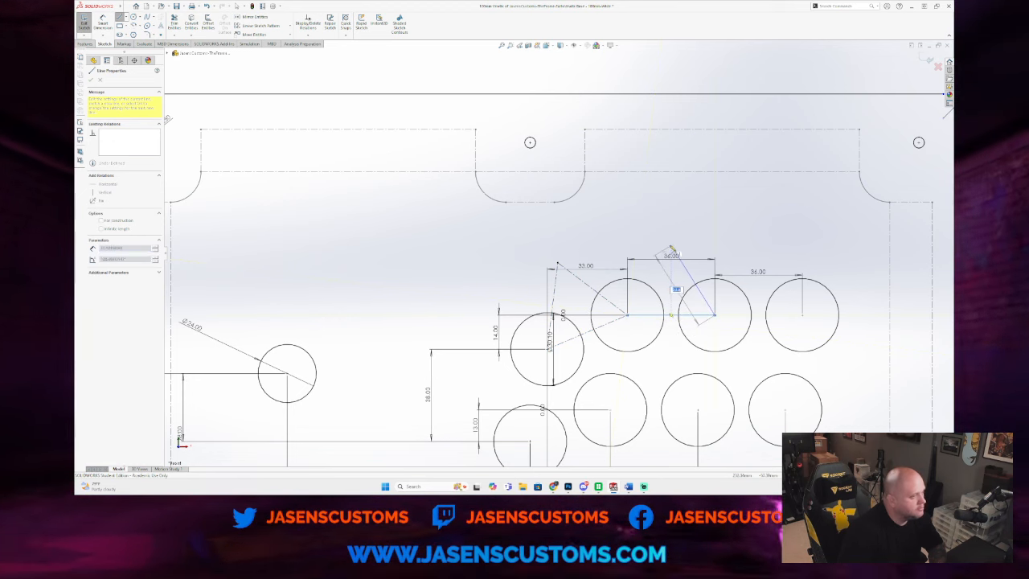
{"action": "left_click", "coordinate": [629, 318]}
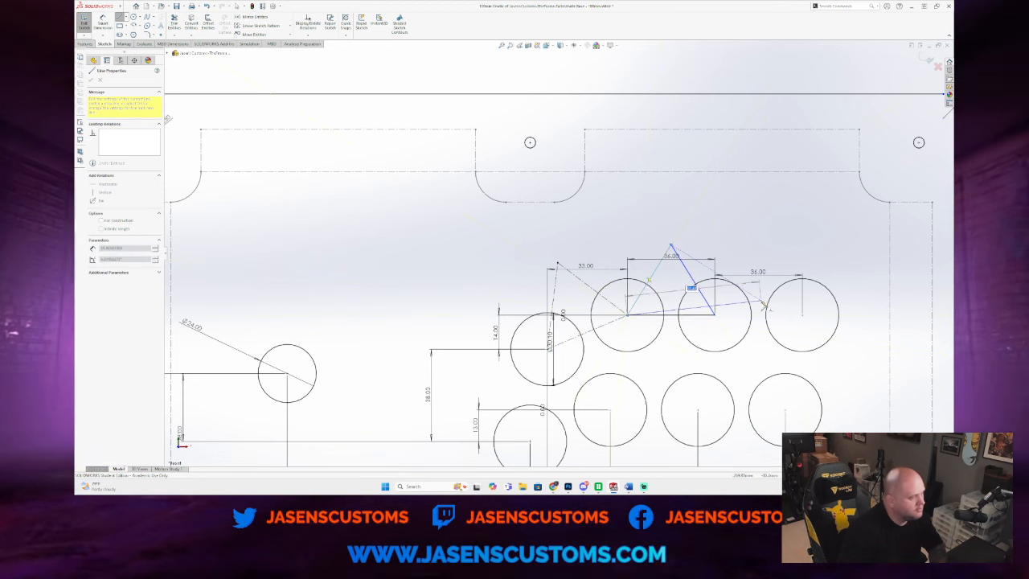
{"action": "key", "text": "Escape"}
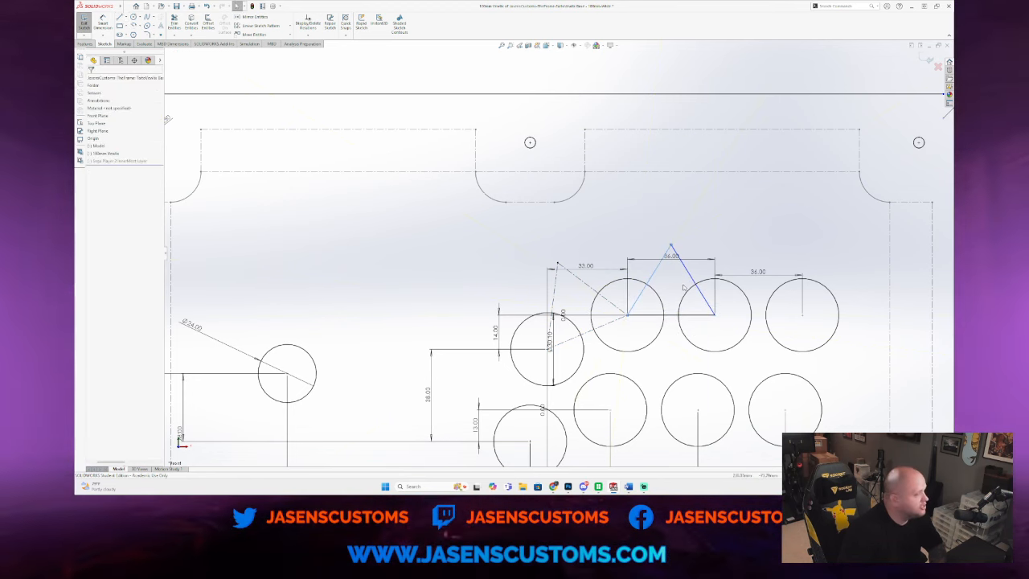
Step: Make the three sides of the triangle between the first and second top-row buttons equal and convert them to construction lines
{"action": "left_click", "coordinate": [690, 277]}
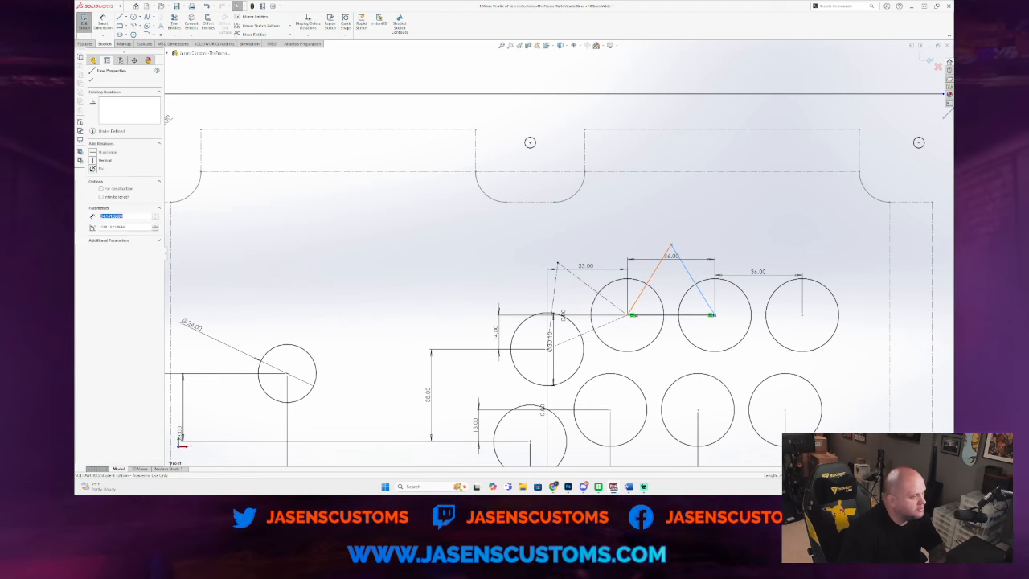
{"action": "left_click", "coordinate": [669, 317], "text": "ctrl"}
{"action": "left_click", "coordinate": [666, 318], "text": "ctrl"}
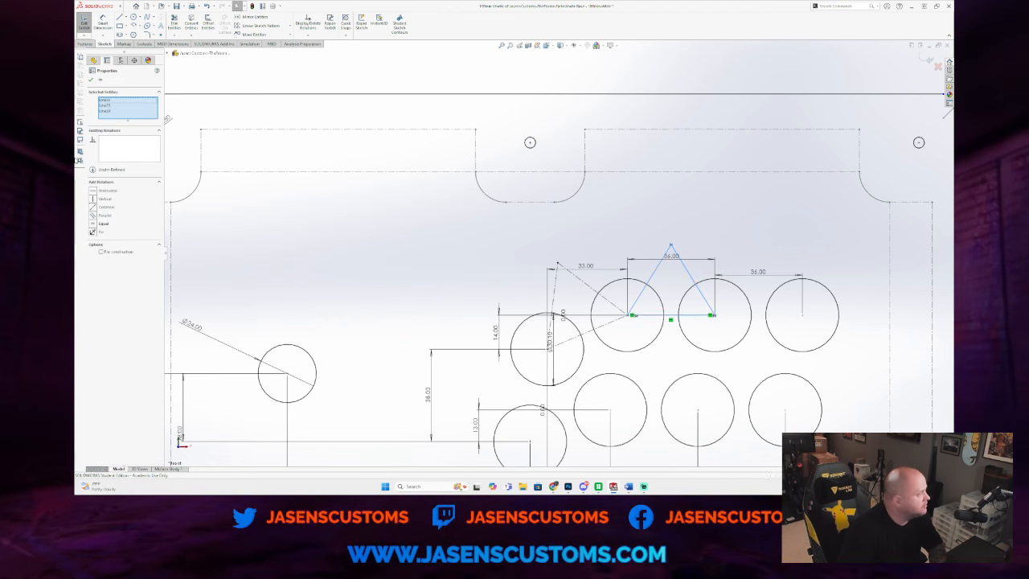
{"action": "left_click", "coordinate": [94, 223]}
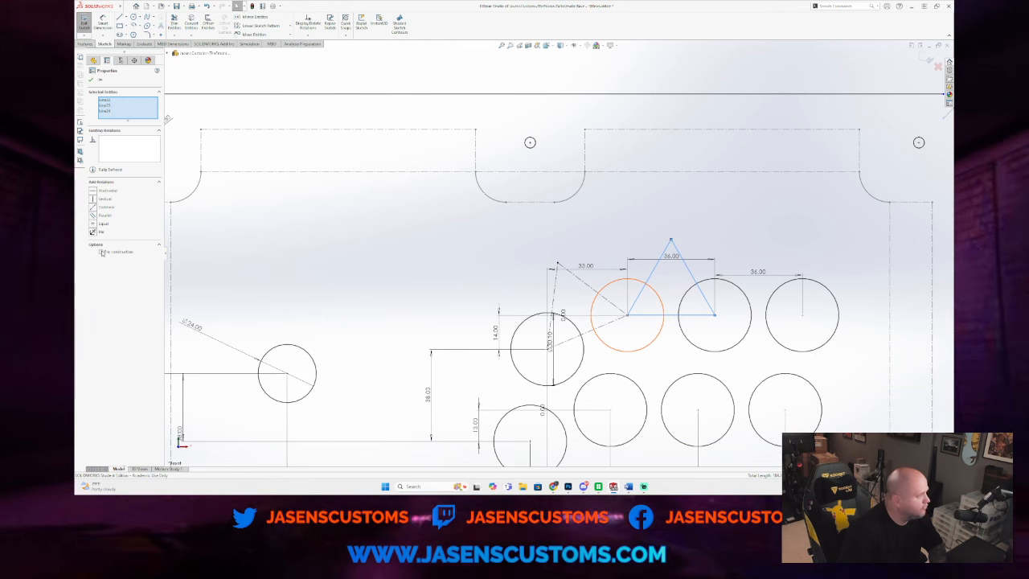
{"action": "left_click", "coordinate": [101, 251]}
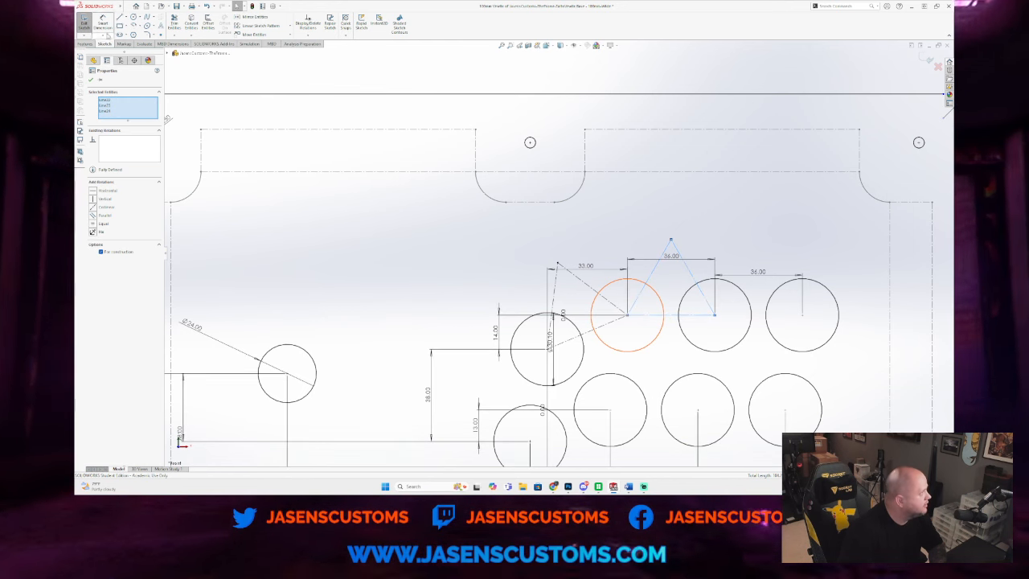
Step: Draw a construction-line triangle from the centers of the second and third top-row buttons to a point above and between them
{"action": "left_click", "coordinate": [120, 17]}
{"action": "left_click", "coordinate": [101, 159]}
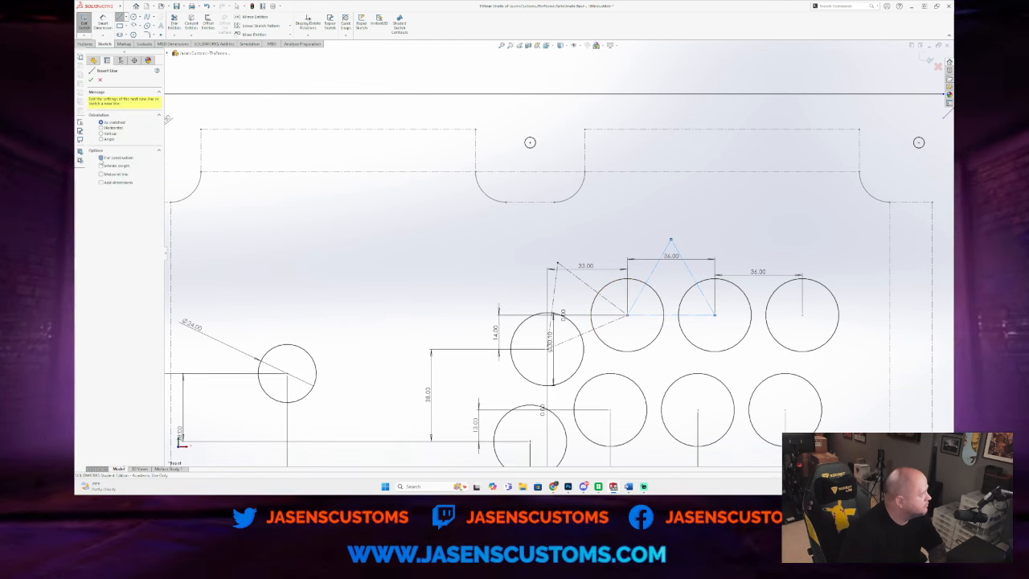
{"action": "left_click", "coordinate": [715, 315]}
{"action": "left_click", "coordinate": [802, 315]}
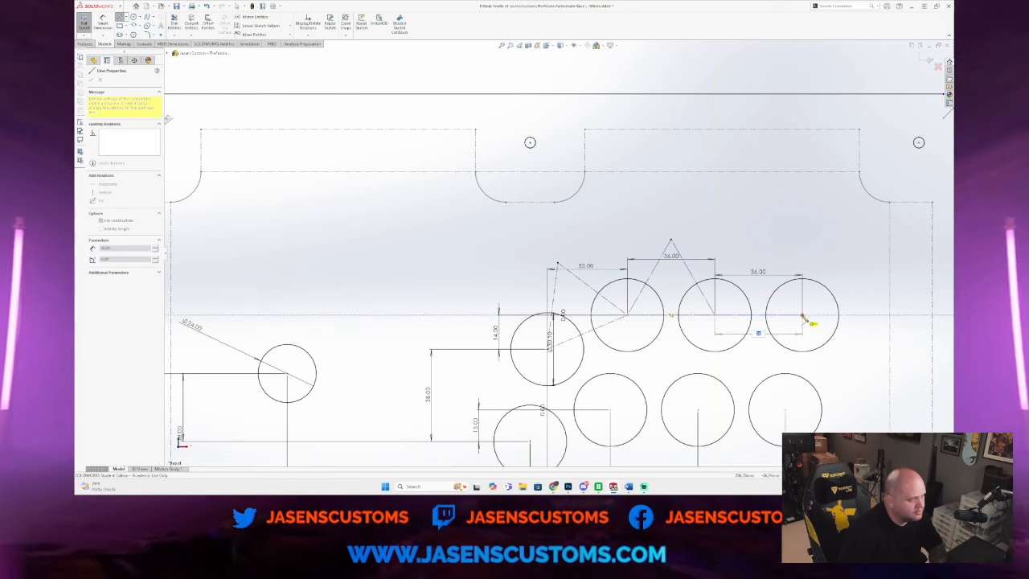
{"action": "left_click", "coordinate": [555, 242]}
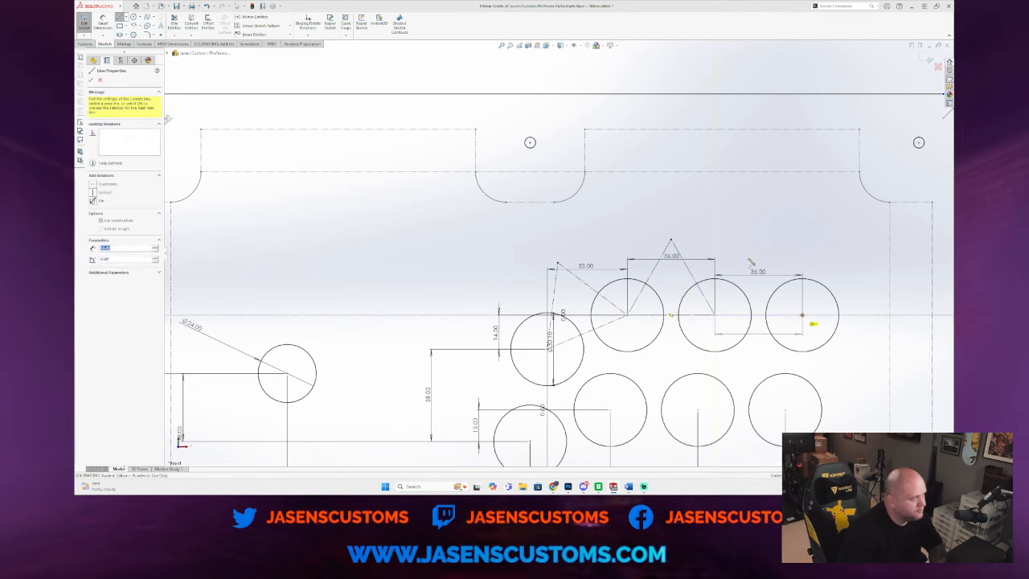
{"action": "left_click", "coordinate": [715, 315]}
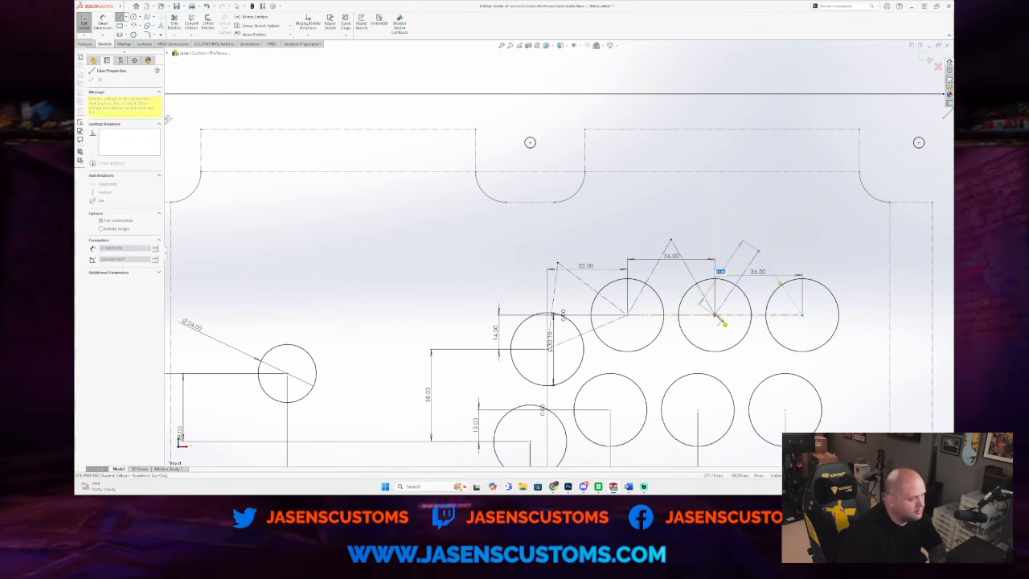
{"action": "key", "text": "Escape"}
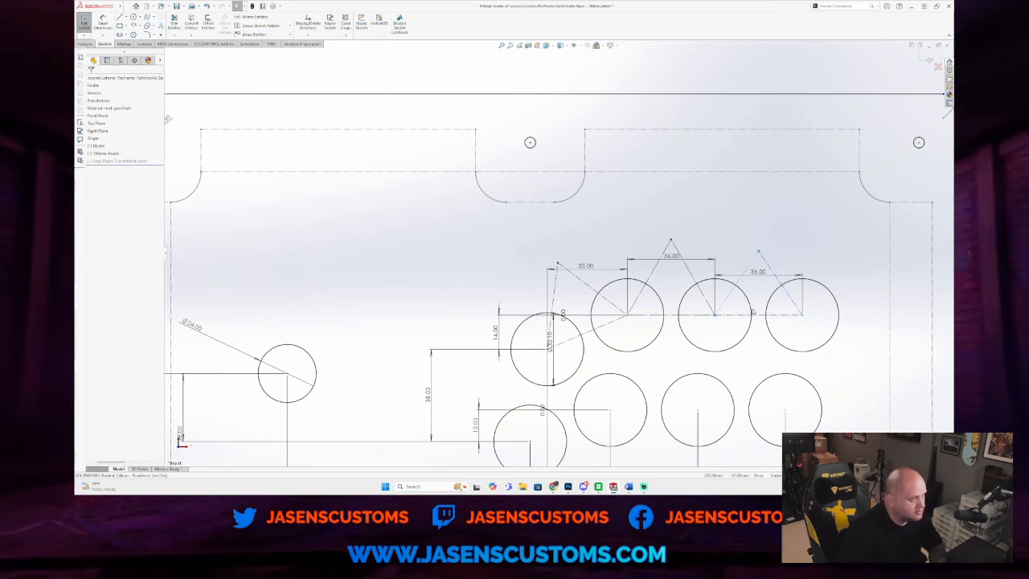
Step: Apply an Equal relation to the three sides of the construction triangle between the second and third top-row buttons
{"action": "left_click", "coordinate": [758, 315]}
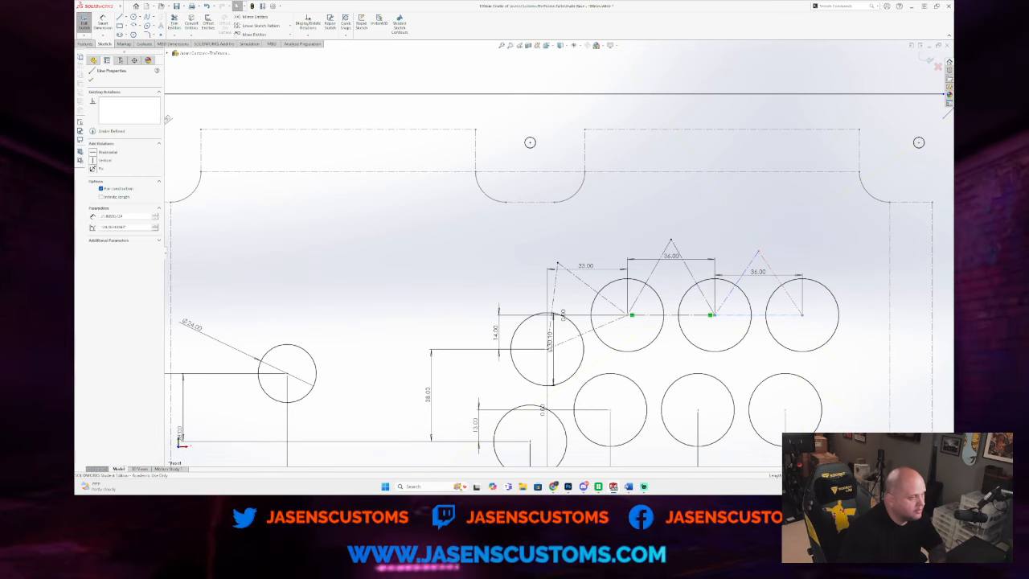
{"action": "left_click", "coordinate": [778, 279], "text": "ctrl"}
{"action": "left_click", "coordinate": [745, 271], "text": "ctrl"}
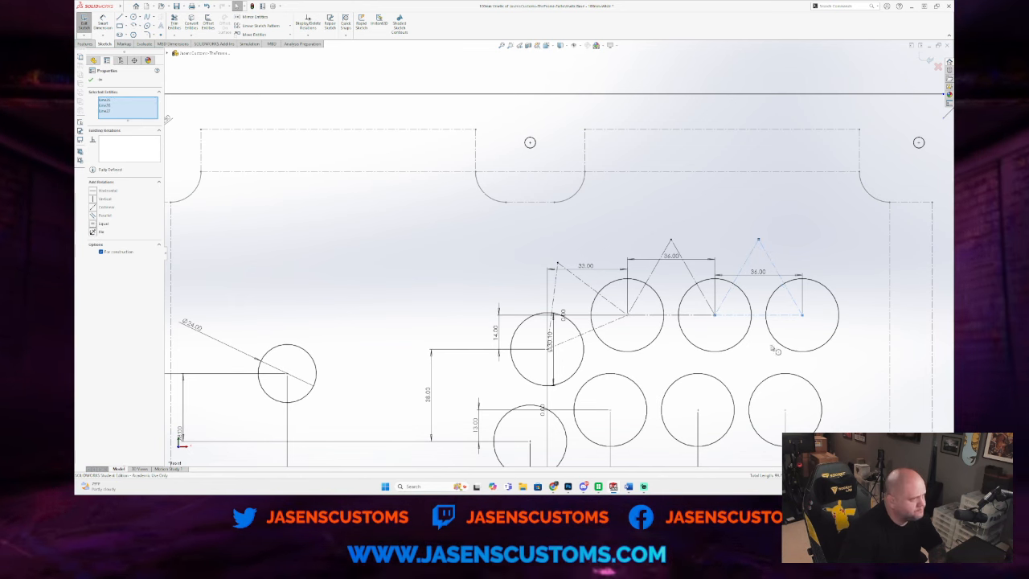
Step: Draw three circles centered on the upper points of the three construction triangles above the top button row
{"action": "left_click", "coordinate": [134, 16]}
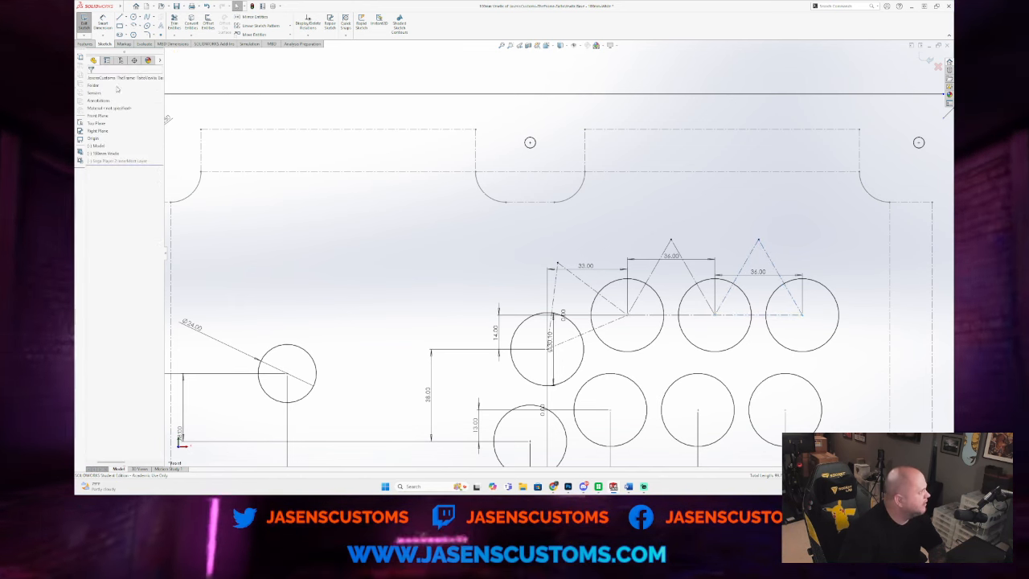
{"action": "left_click", "coordinate": [557, 263]}
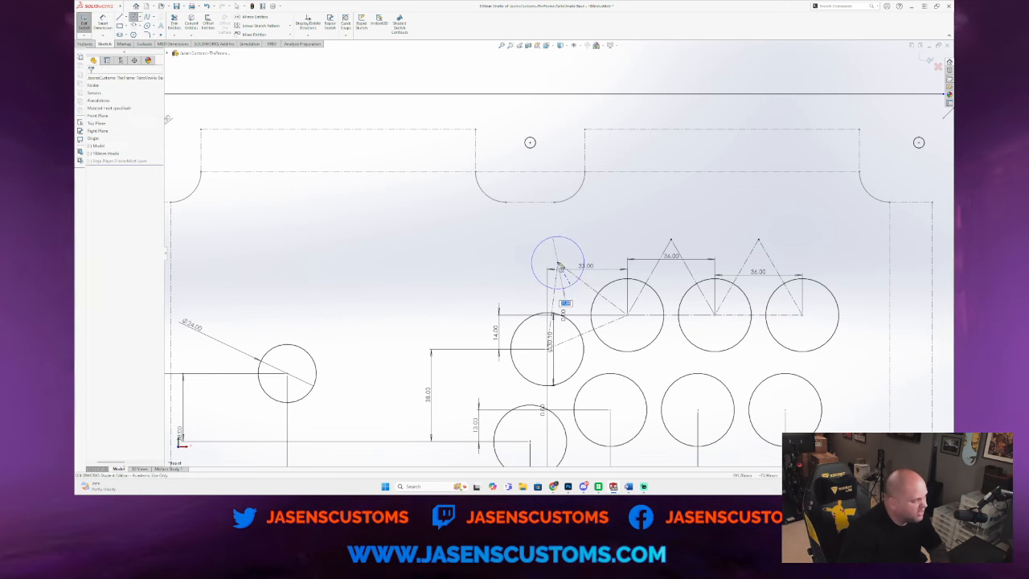
{"action": "key", "text": "Escape"}
{"action": "left_click", "coordinate": [133, 16]}
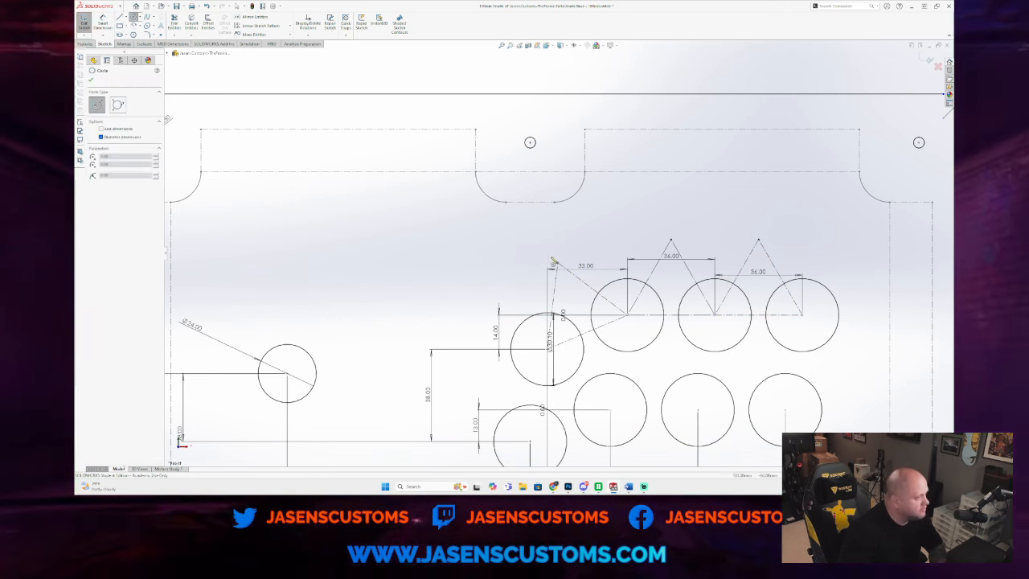
{"action": "left_click_drag", "start_coordinate": [558, 263], "coordinate": [563, 289]}
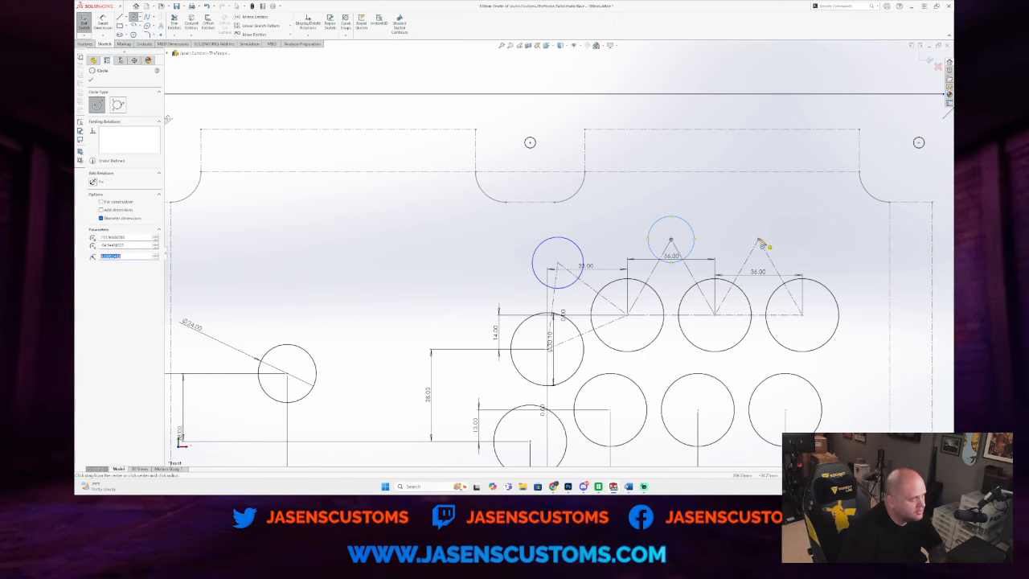
{"action": "left_click_drag", "start_coordinate": [758, 240], "coordinate": [757, 270]}
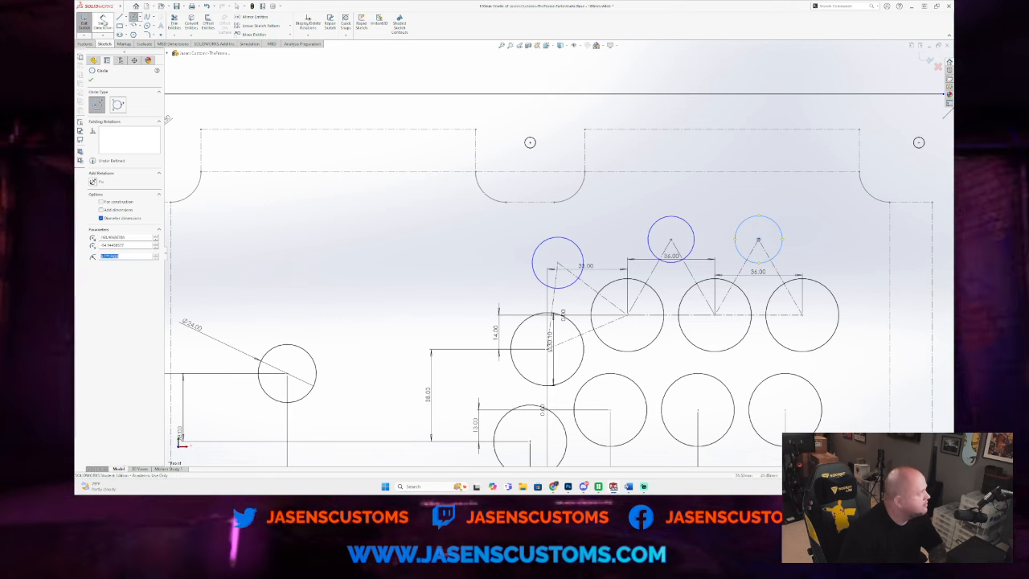
{"action": "key", "text": "Escape"}
Step: Dimension the leftmost of the three new circles with a diameter of 24.10 mm
{"action": "left_click", "coordinate": [534, 261]}
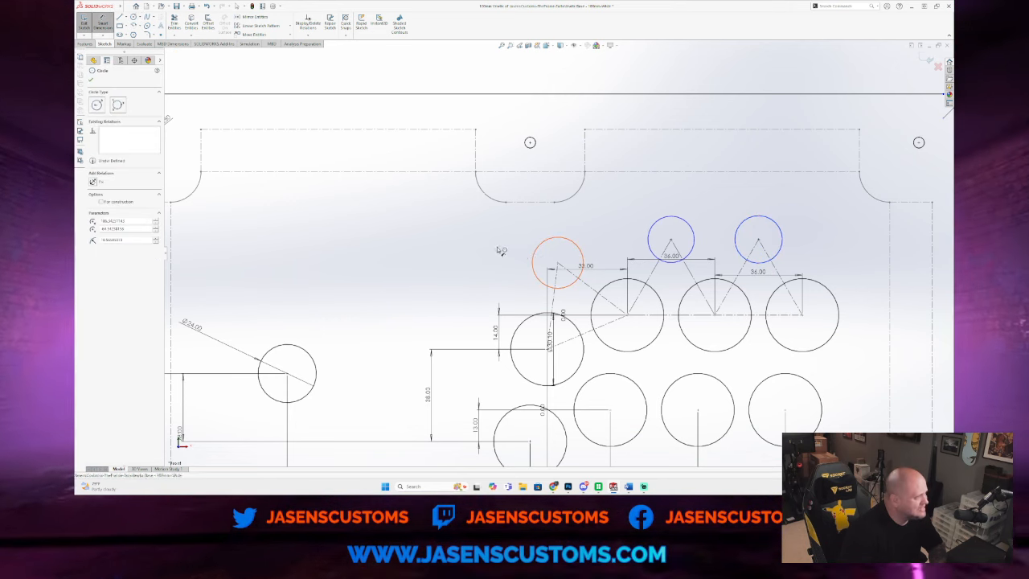
{"action": "left_click", "coordinate": [487, 254]}
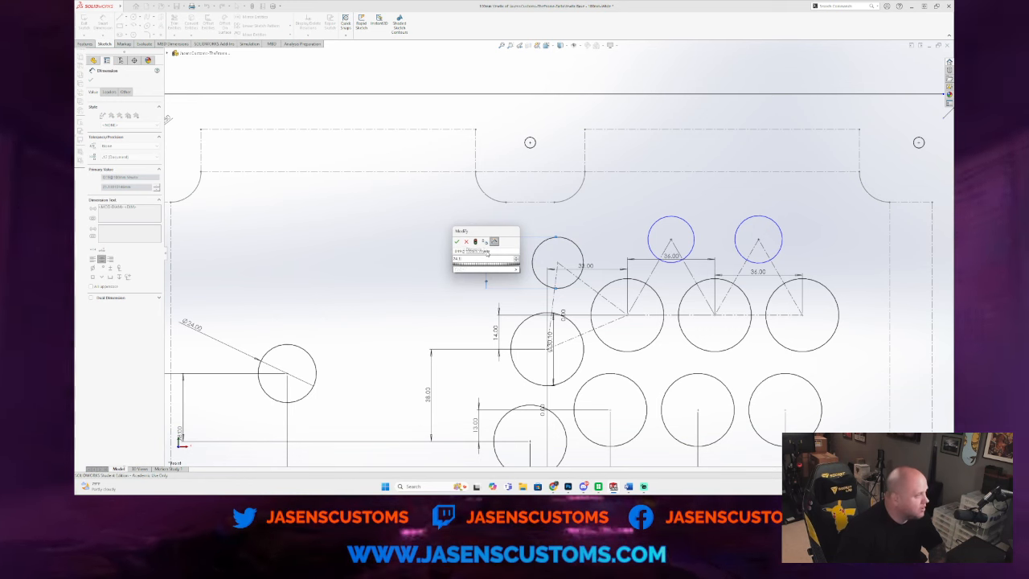
{"action": "key", "text": "Return"}
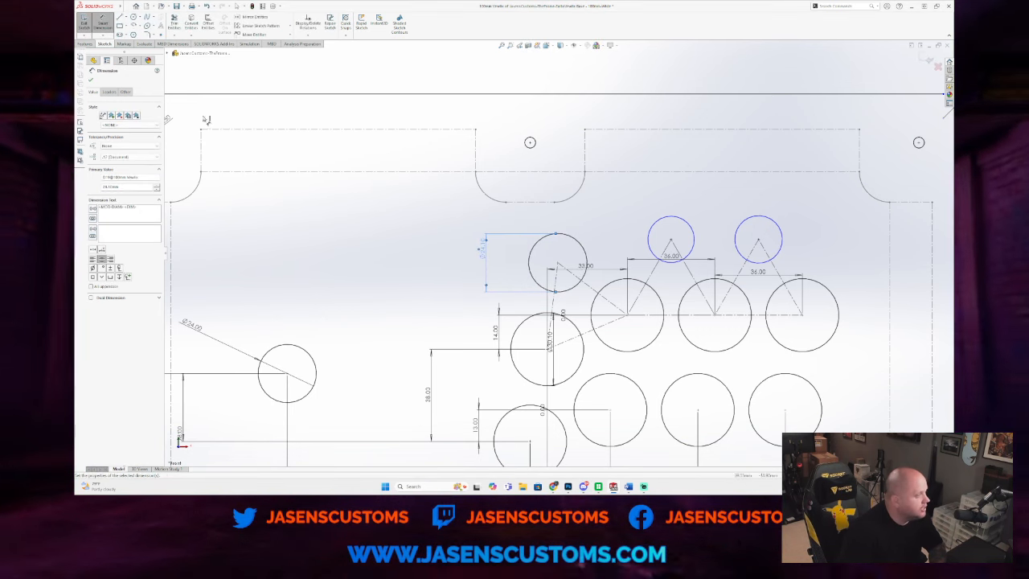
{"action": "left_click", "coordinate": [91, 81]}
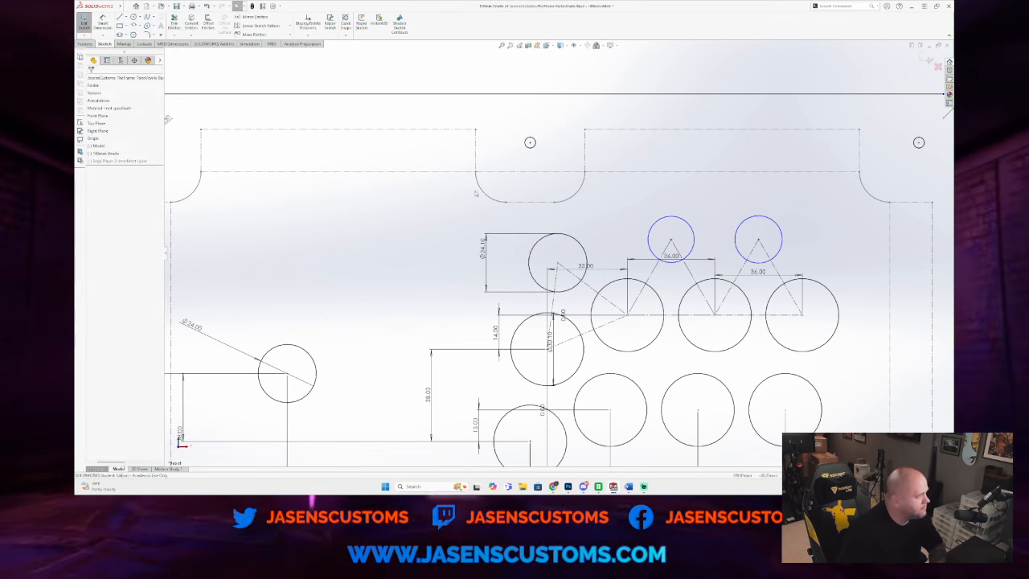
Step: Apply an Equal relation to the three circles at the upper points of the construction triangles
{"action": "left_click", "coordinate": [537, 242]}
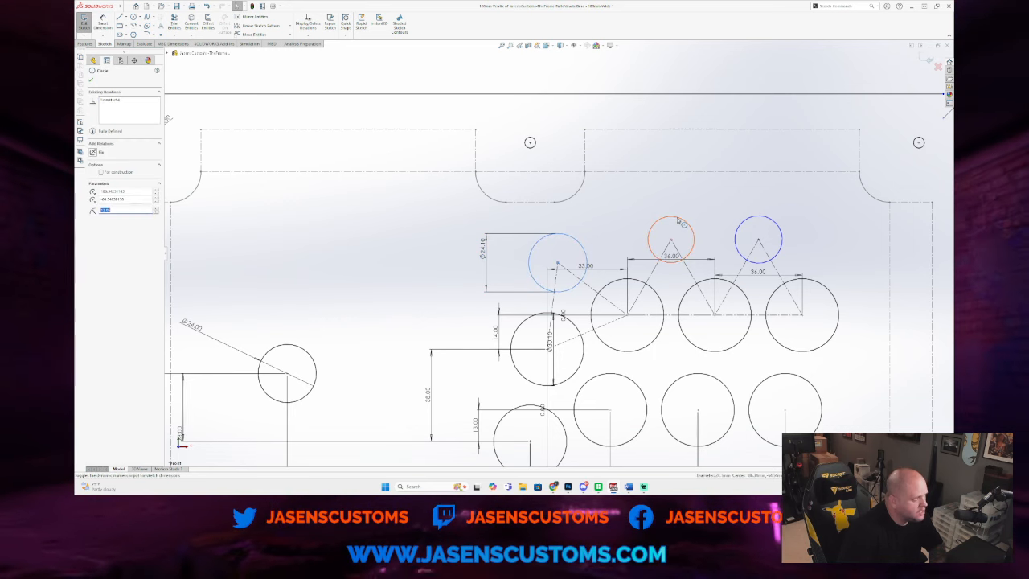
{"action": "left_click", "coordinate": [690, 226], "text": "ctrl"}
{"action": "left_click", "coordinate": [774, 222], "text": "ctrl"}
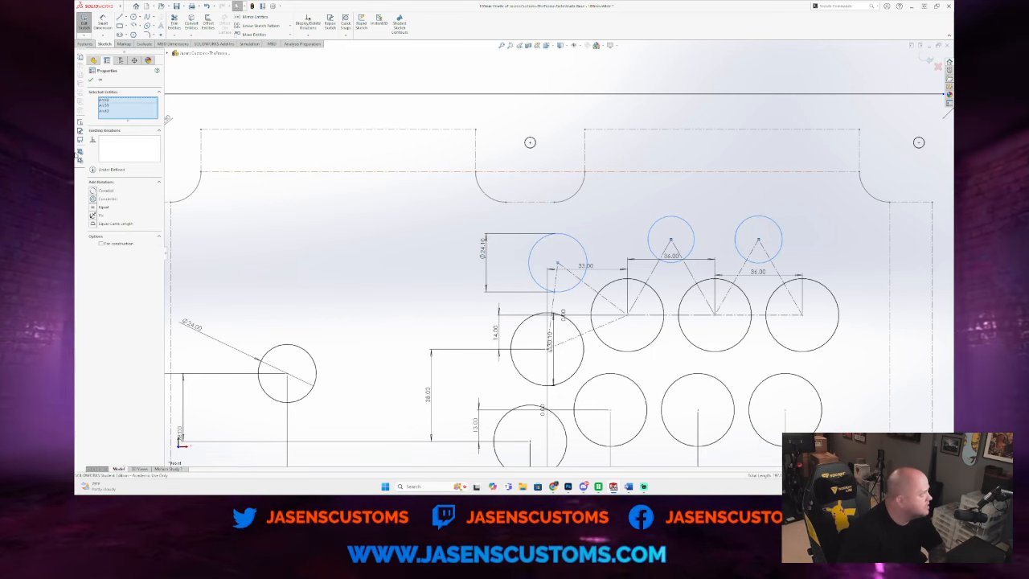
{"action": "left_click", "coordinate": [103, 207]}
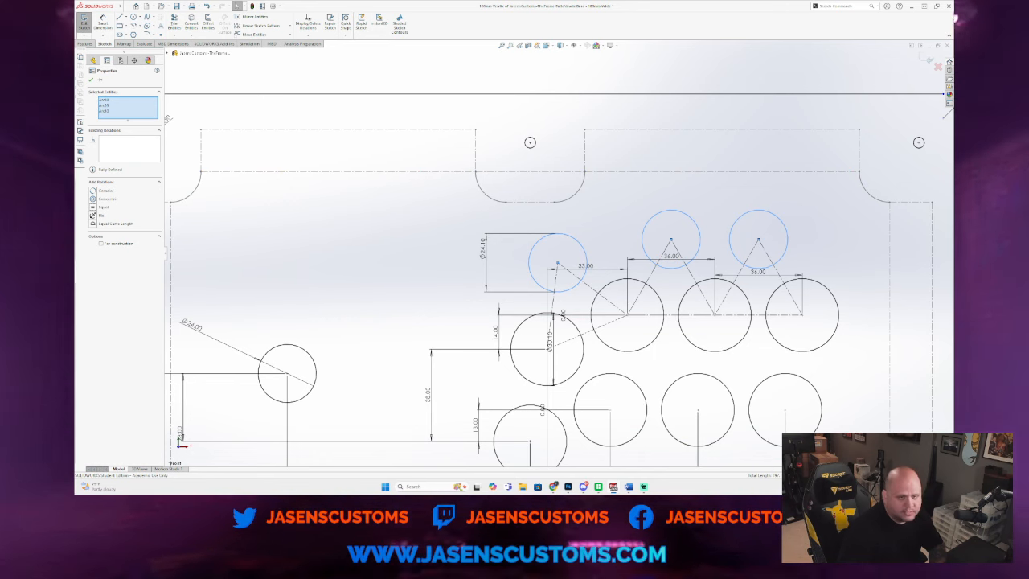
{"action": "left_click", "coordinate": [584, 486]}
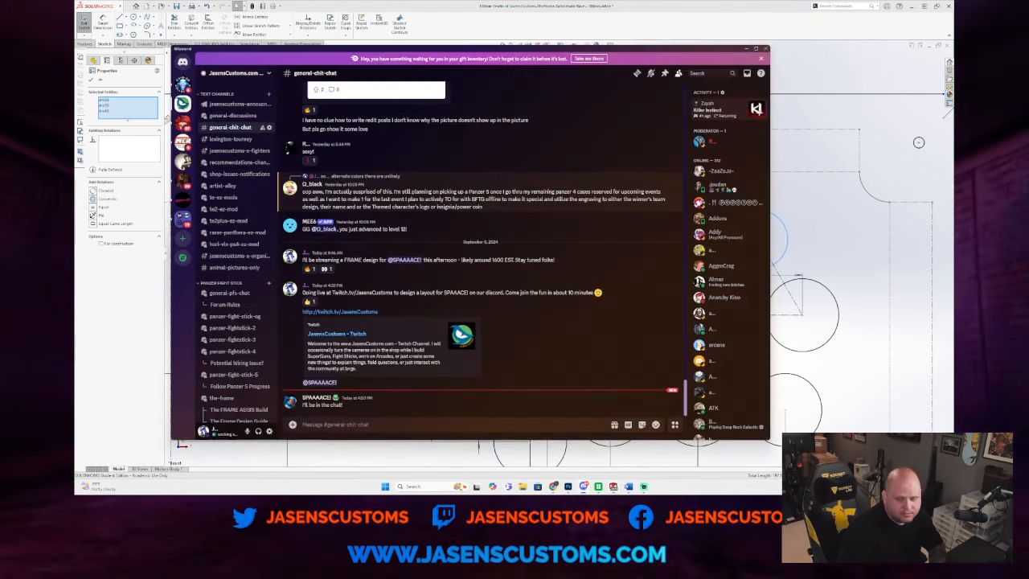
{"action": "left_click", "coordinate": [747, 49]}
{"action": "left_click", "coordinate": [584, 486]}
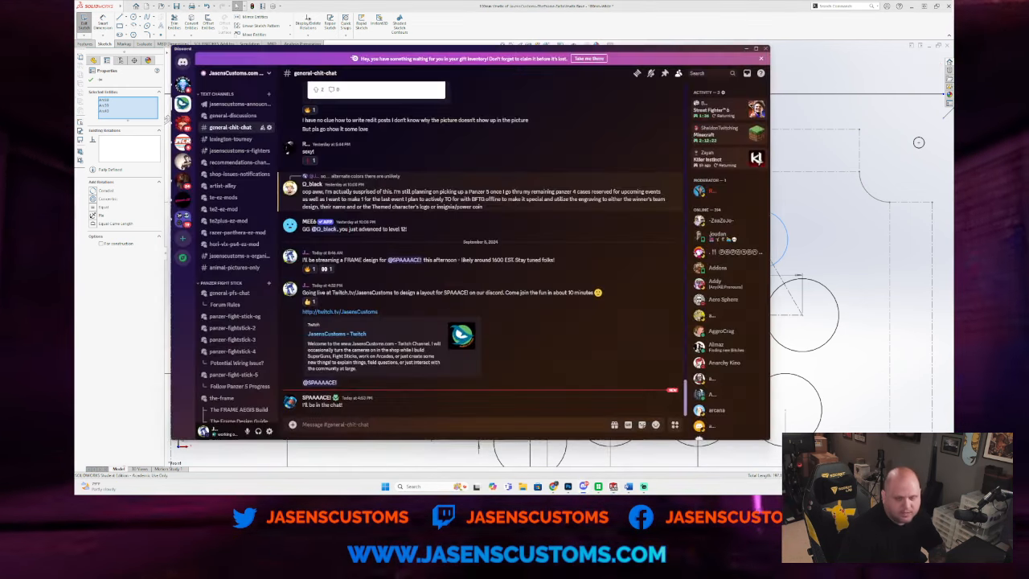
{"action": "left_click", "coordinate": [746, 49]}
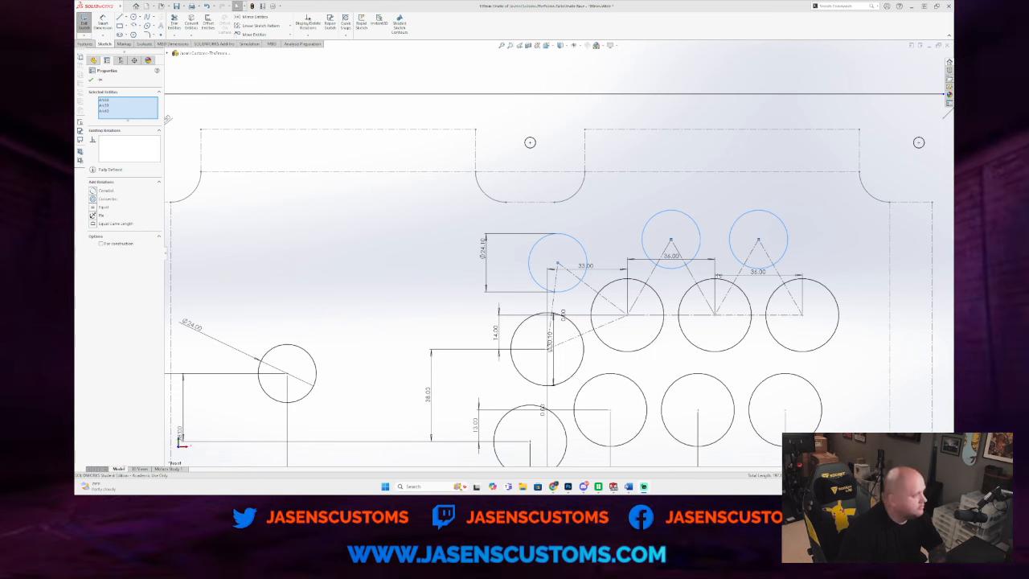
{"action": "scroll", "coordinate": [602, 348], "scroll_direction": "down", "scroll_amount": 2}
{"action": "scroll", "coordinate": [601, 348], "scroll_direction": "up", "scroll_amount": 7}
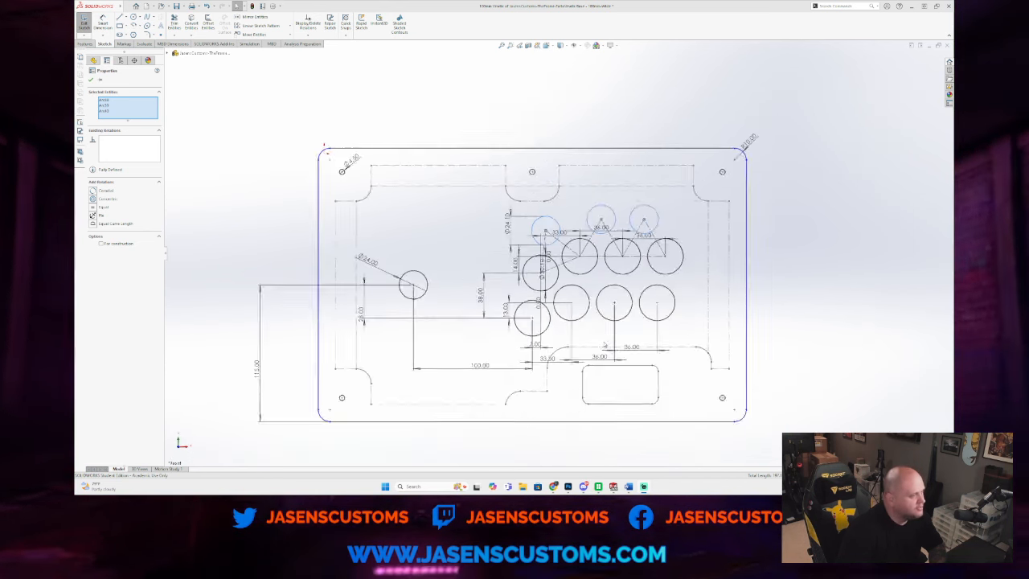
{"action": "scroll", "coordinate": [572, 276], "scroll_direction": "down", "scroll_amount": 2}
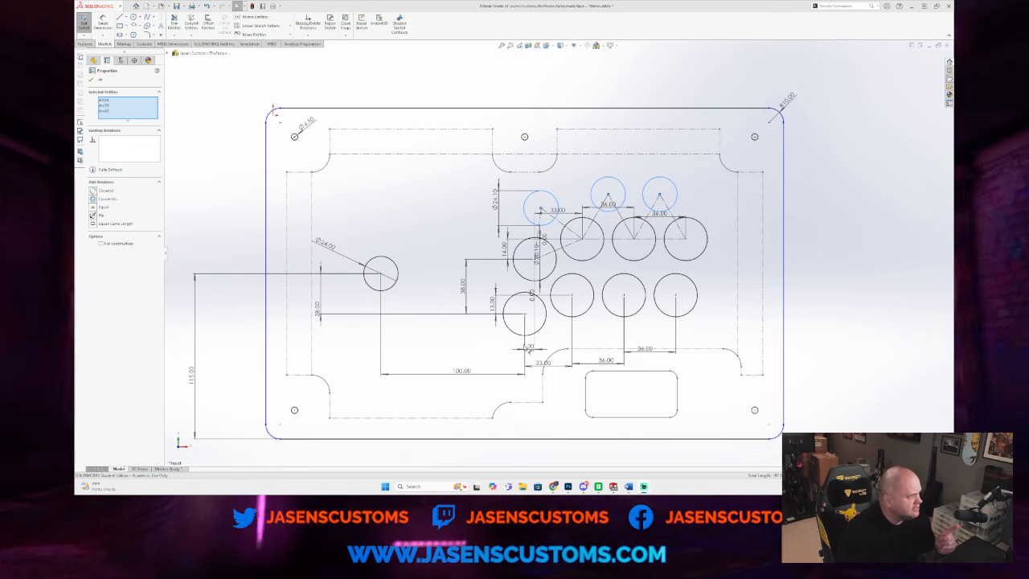
{"action": "left_click", "coordinate": [524, 310]}
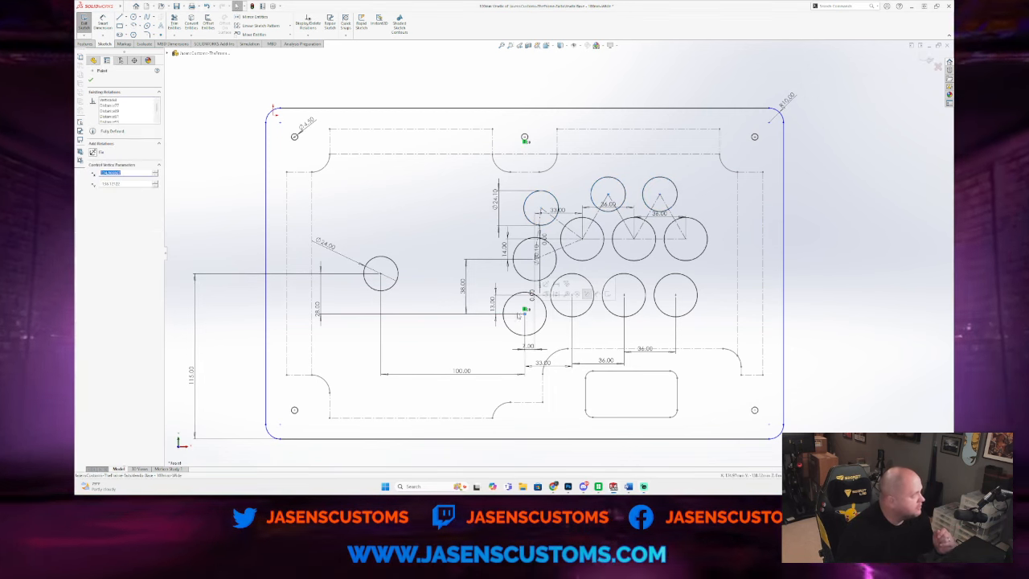
{"action": "left_click", "coordinate": [117, 100]}
{"action": "left_click", "coordinate": [253, 185]}
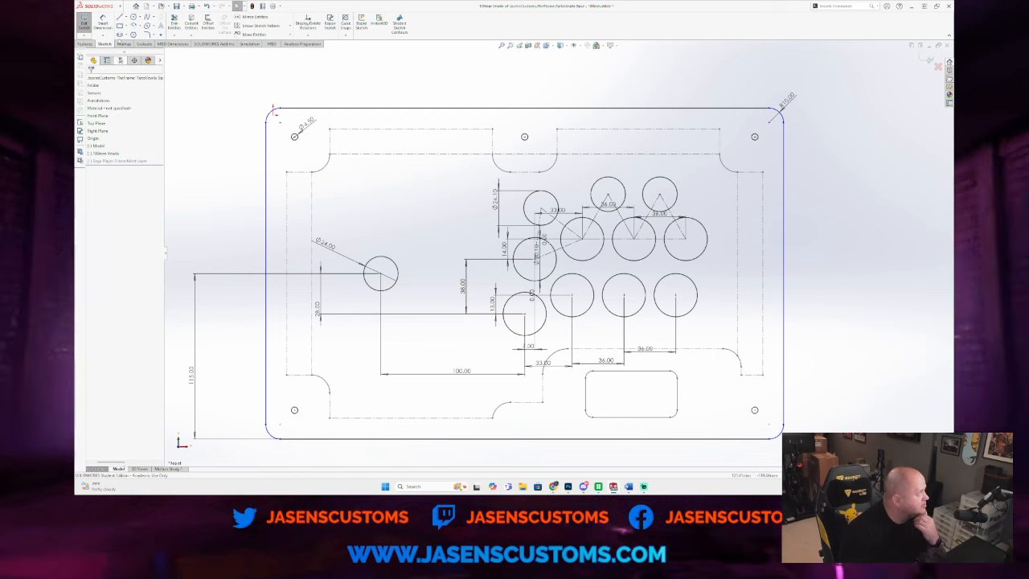
Step: Check the horizontal distance from the center of the lone 24 mm button to the panel's left edge without adding a dimension
{"action": "left_click", "coordinate": [102, 23]}
{"action": "left_click", "coordinate": [381, 275]}
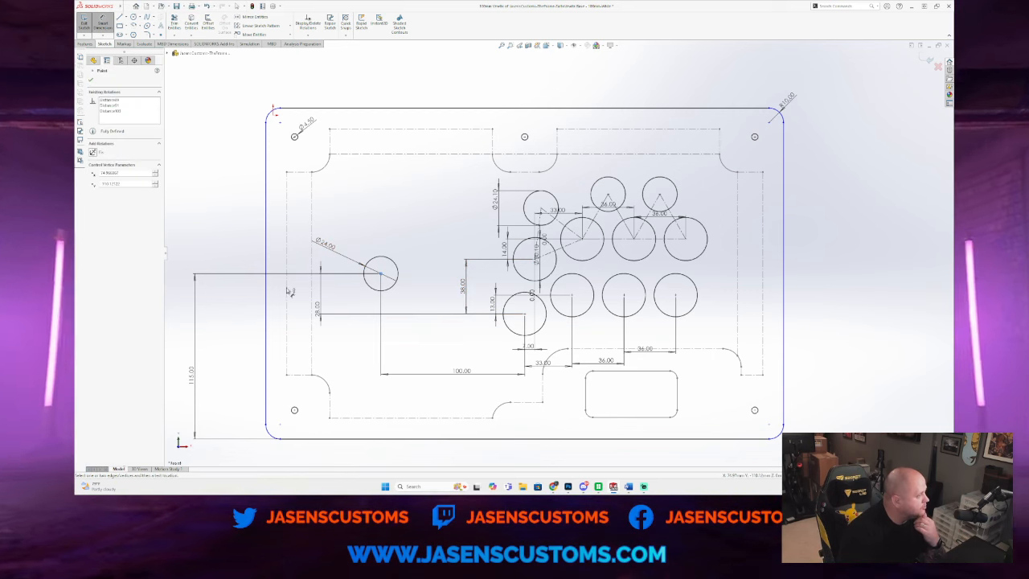
{"action": "left_click", "coordinate": [266, 249]}
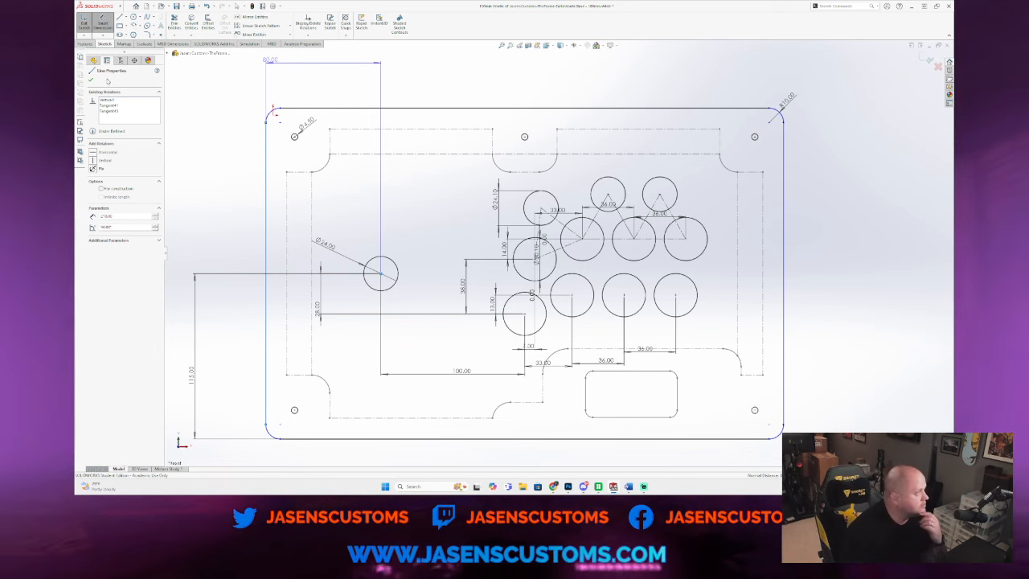
{"action": "key", "text": "Escape"}
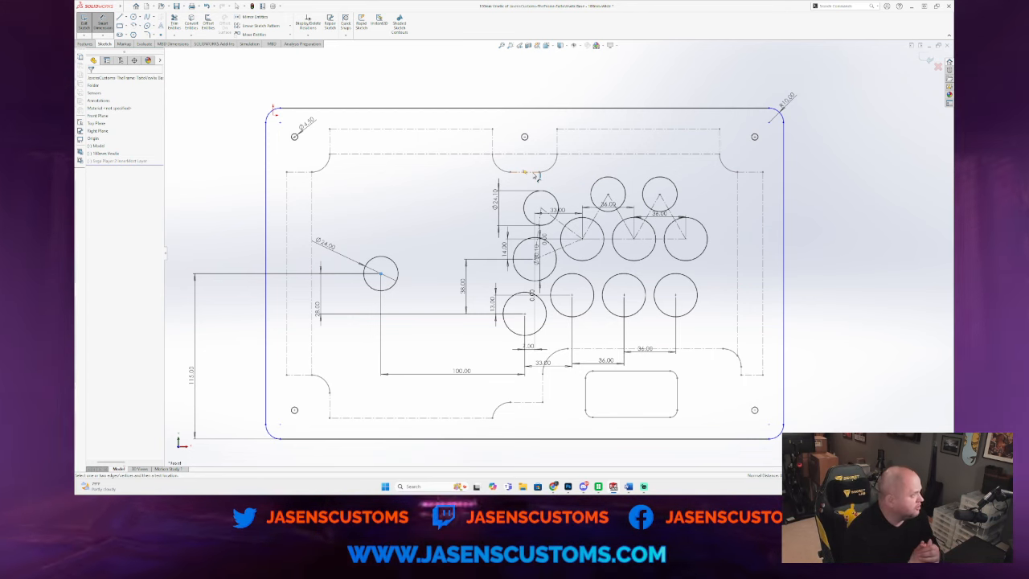
{"action": "left_click", "coordinate": [107, 29]}
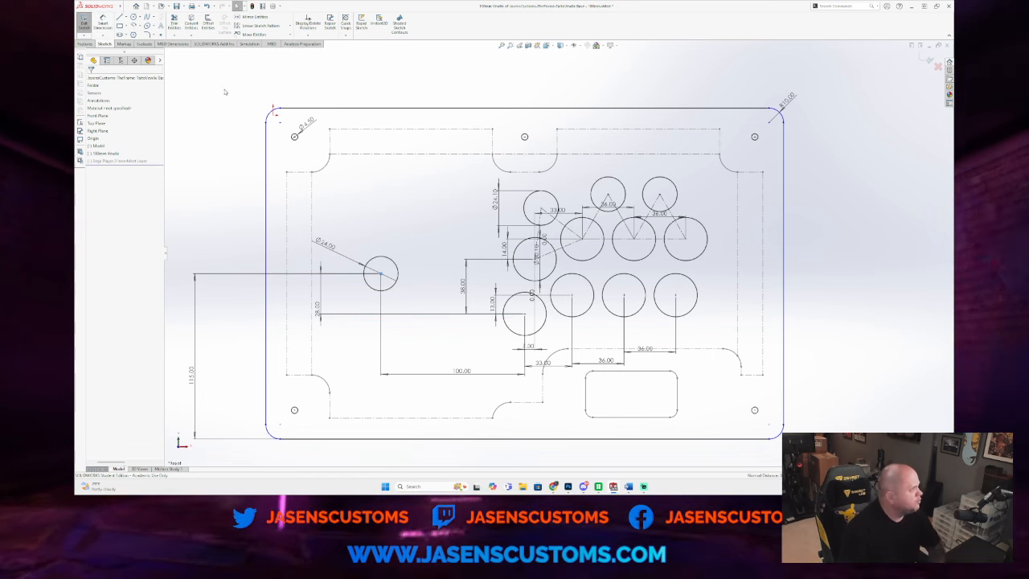
{"action": "scroll", "coordinate": [744, 199], "scroll_direction": "up", "scroll_amount": 3}
{"action": "scroll", "coordinate": [743, 200], "scroll_direction": "down", "scroll_amount": 5}
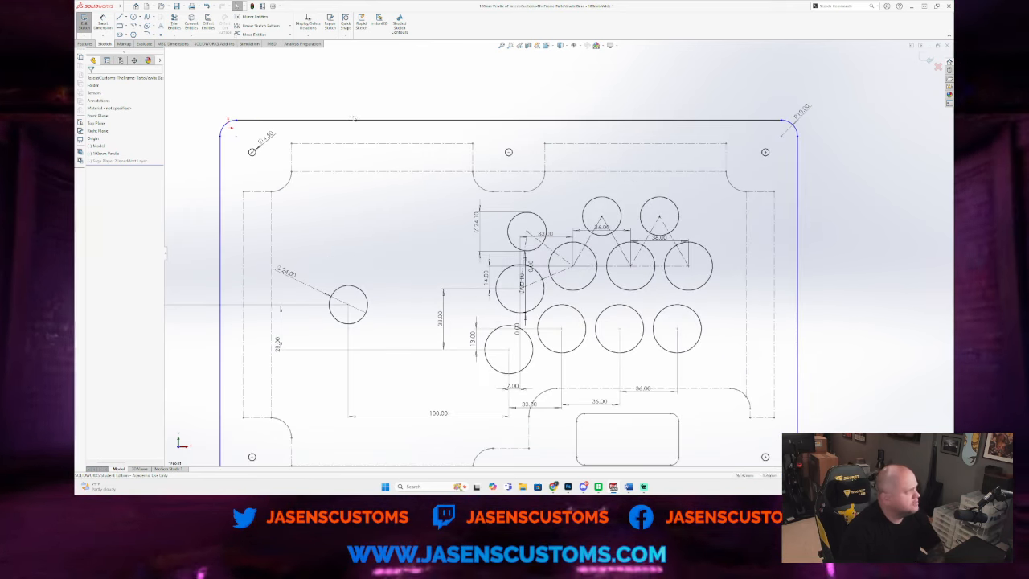
{"action": "left_click", "coordinate": [284, 122]}
{"action": "left_click", "coordinate": [224, 127], "text": "ctrl"}
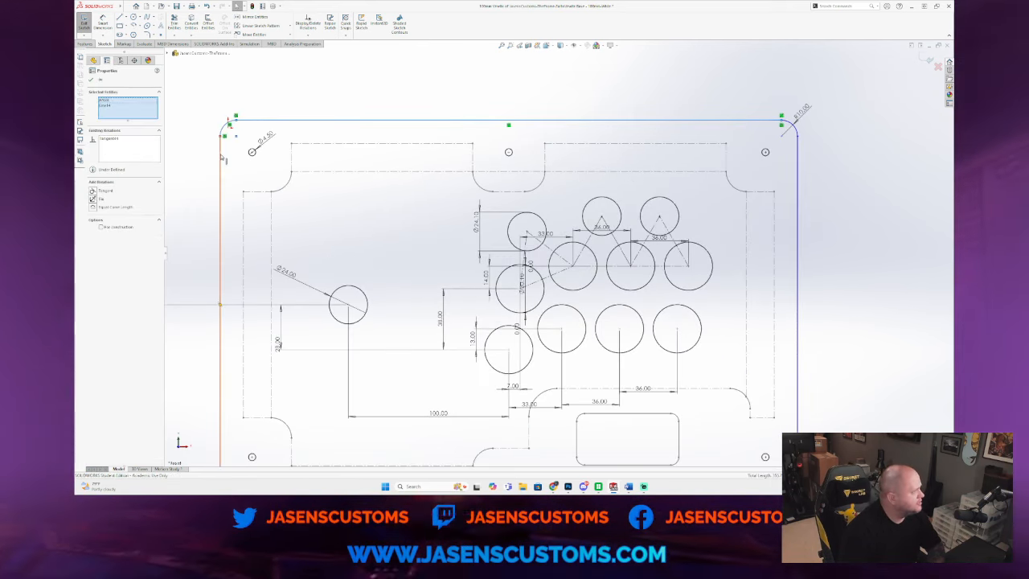
{"action": "left_click", "coordinate": [268, 85]}
{"action": "scroll", "coordinate": [349, 198], "scroll_direction": "up", "scroll_amount": 3}
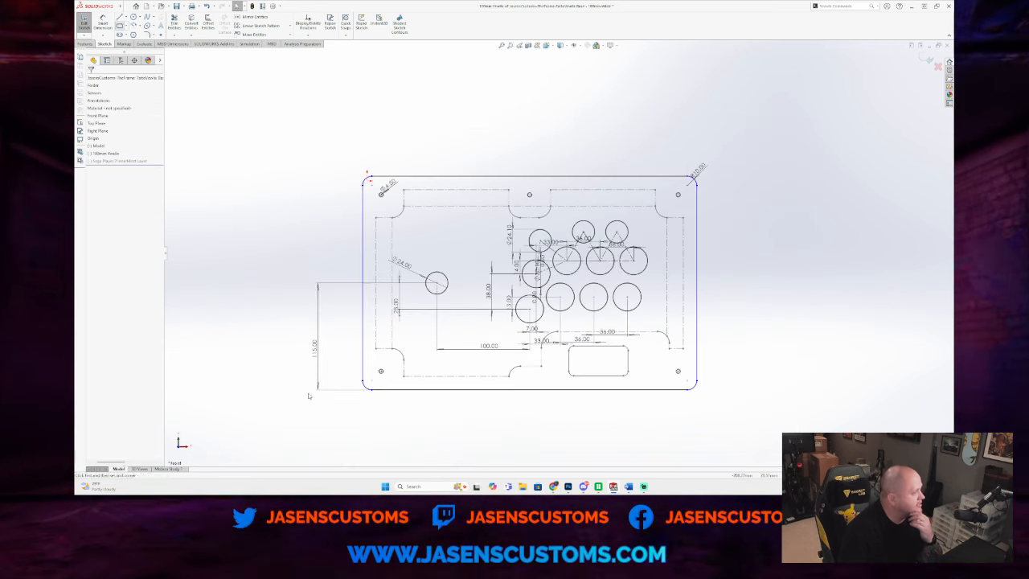
Step: Draw a corner rectangle that surrounds the whole panel outline with a margin on every side
{"action": "left_click", "coordinate": [120, 27]}
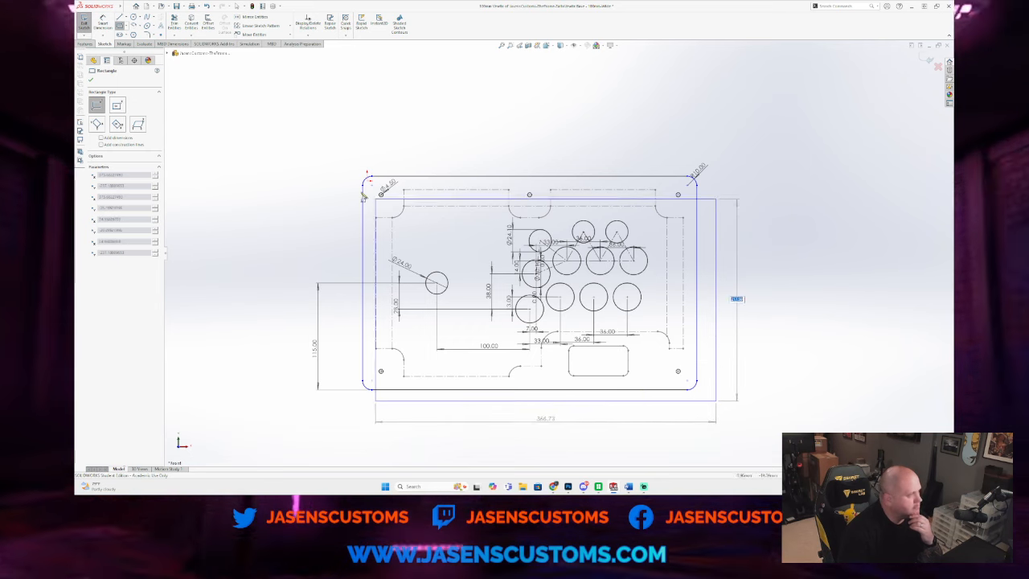
{"action": "left_click", "coordinate": [342, 146]}
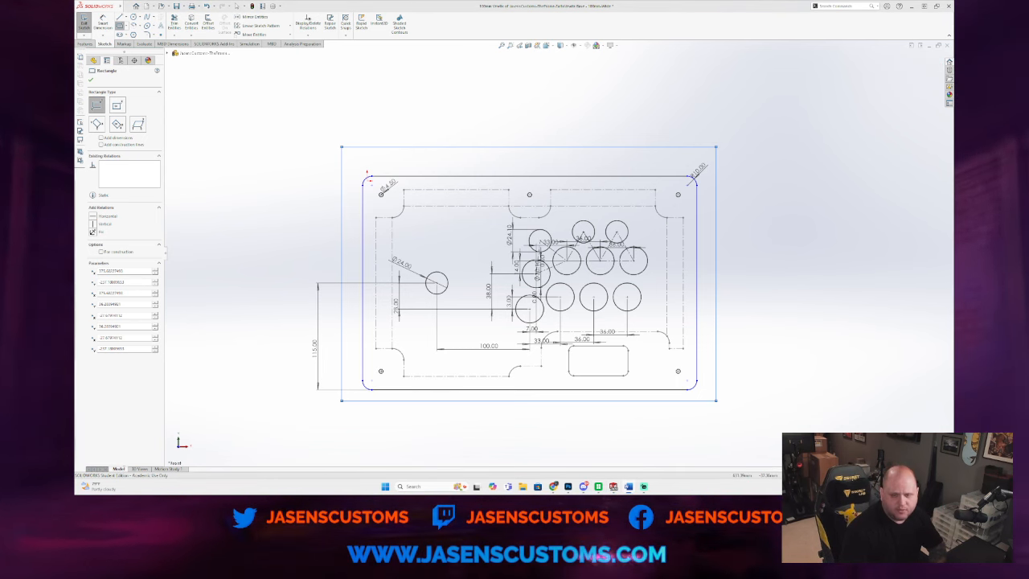
{"action": "left_click", "coordinate": [119, 25]}
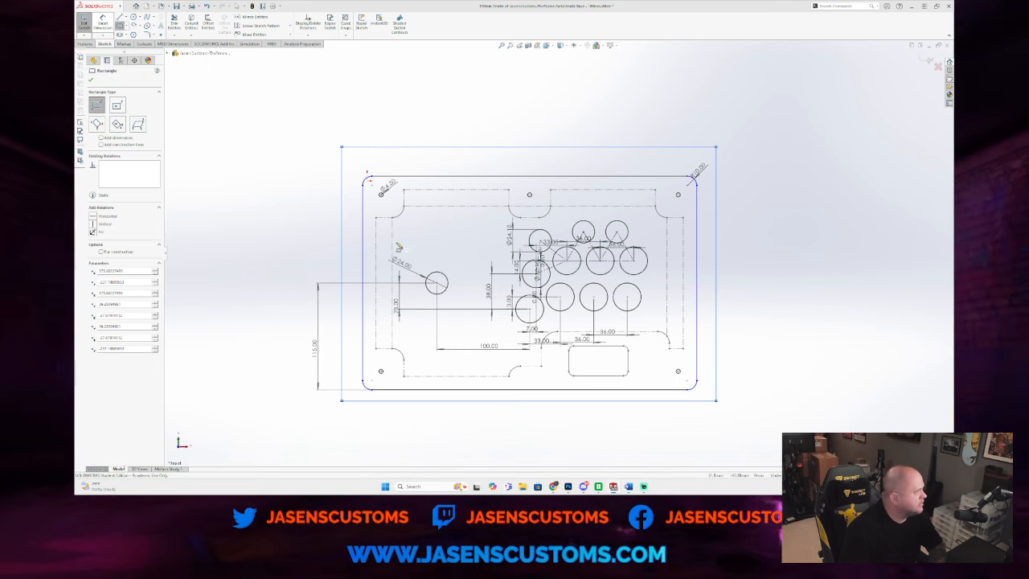
{"action": "left_click", "coordinate": [363, 238]}
{"action": "left_click", "coordinate": [342, 240]}
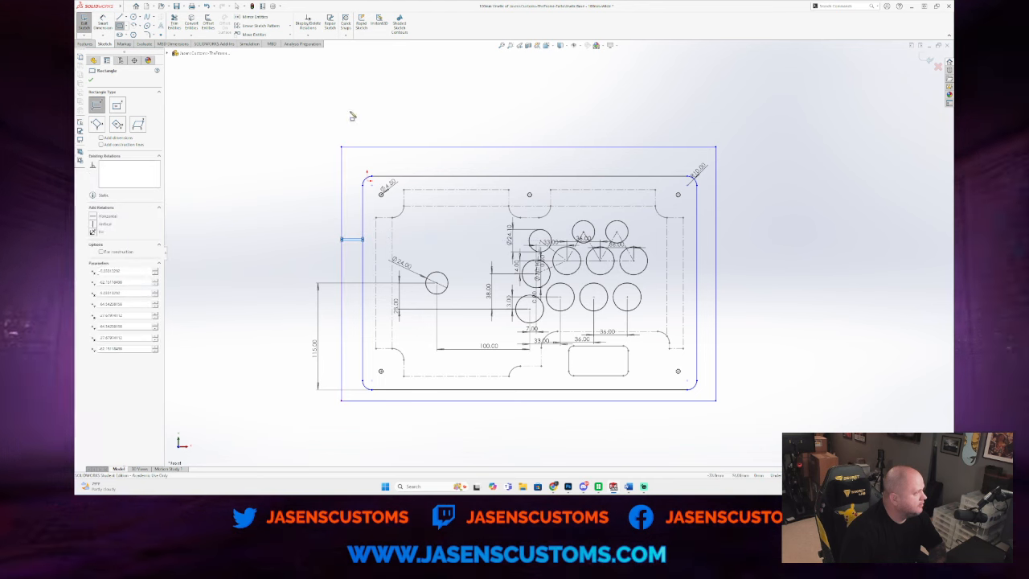
{"action": "key", "text": "Delete"}
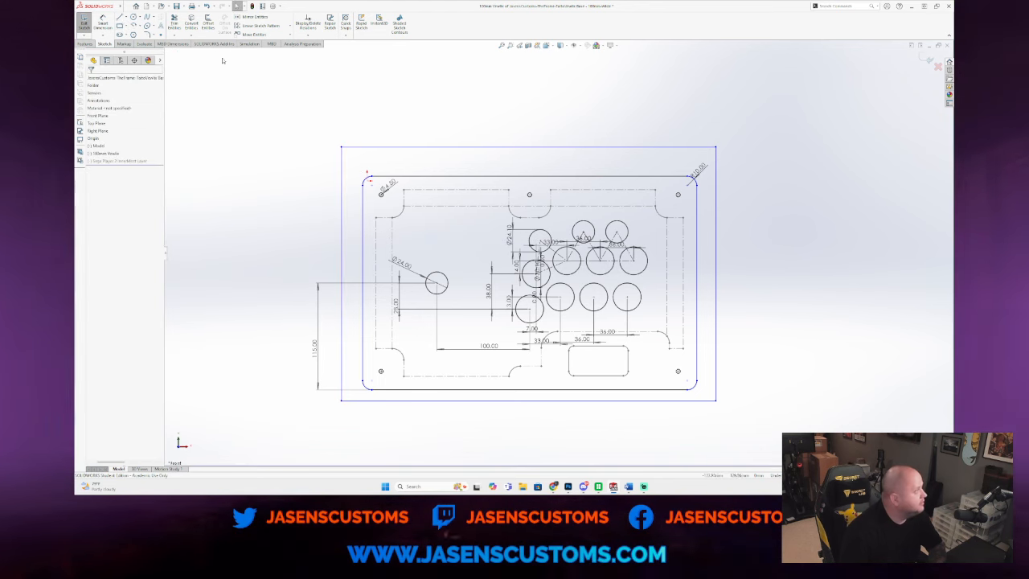
Step: Dimension the gaps between the surrounding rectangle and the panel's left and right edges at 7.50 mm each
{"action": "left_click", "coordinate": [103, 24]}
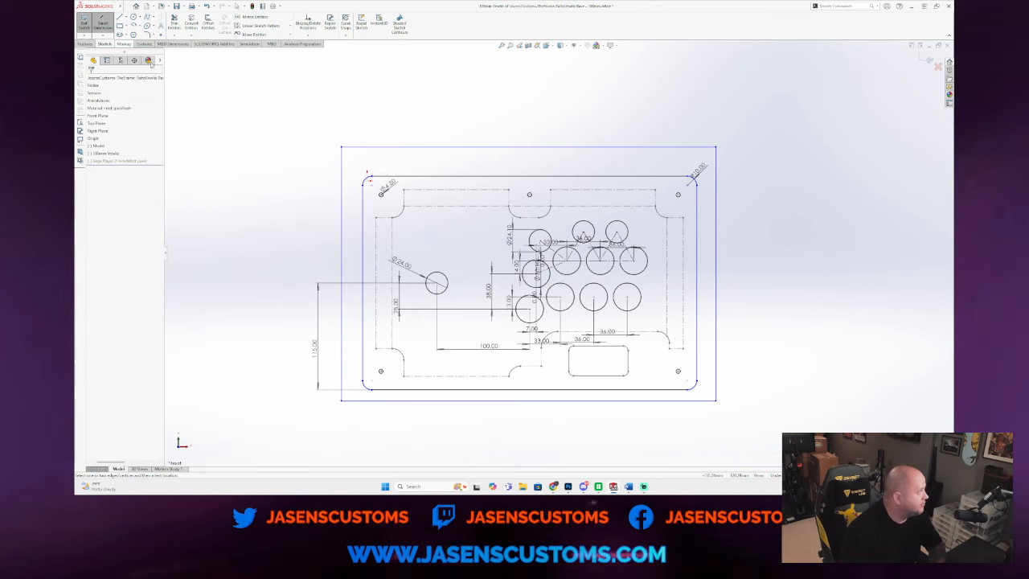
{"action": "left_click", "coordinate": [363, 251]}
{"action": "left_click", "coordinate": [364, 114]}
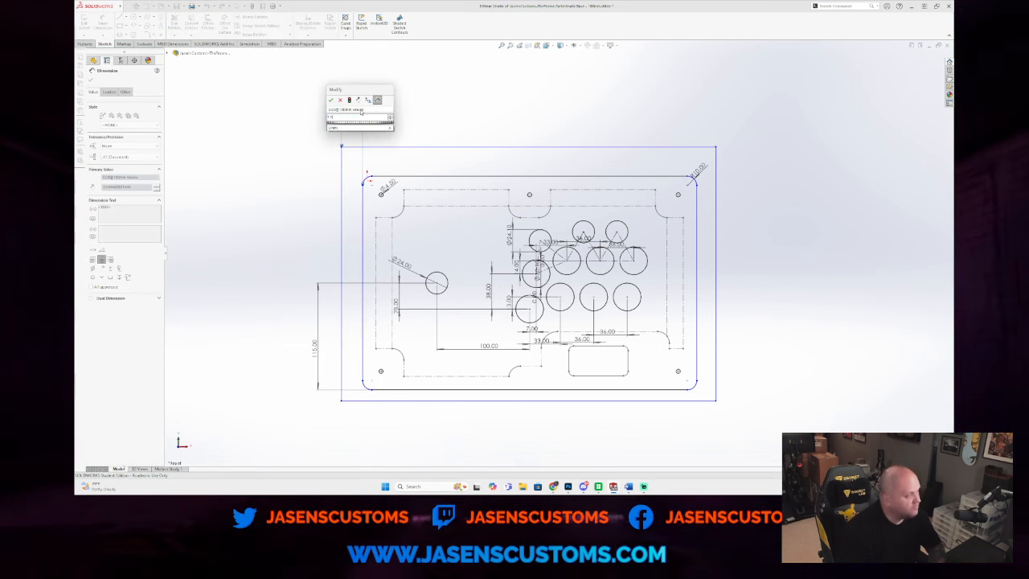
{"action": "key", "text": "Return"}
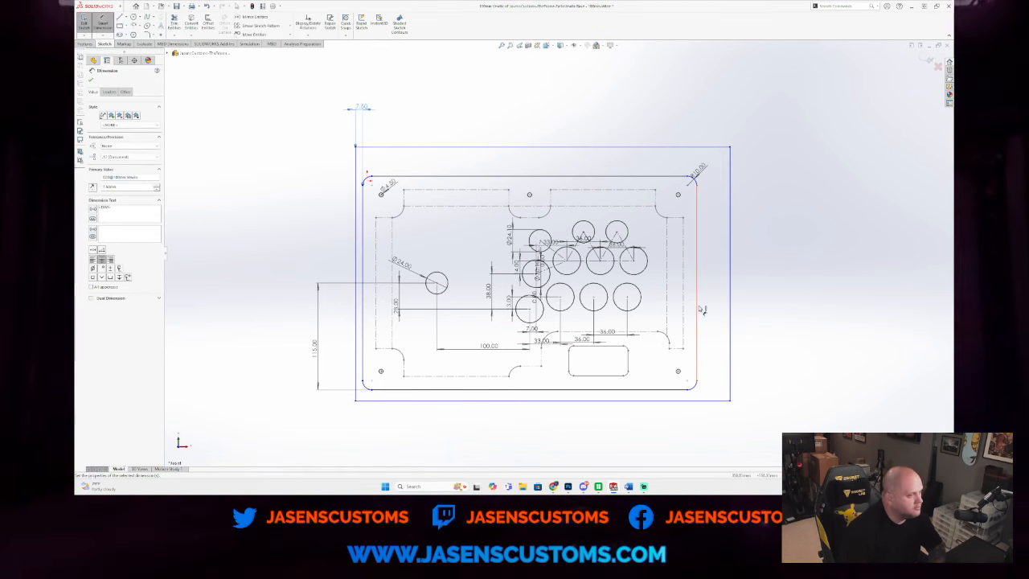
{"action": "left_click", "coordinate": [735, 310]}
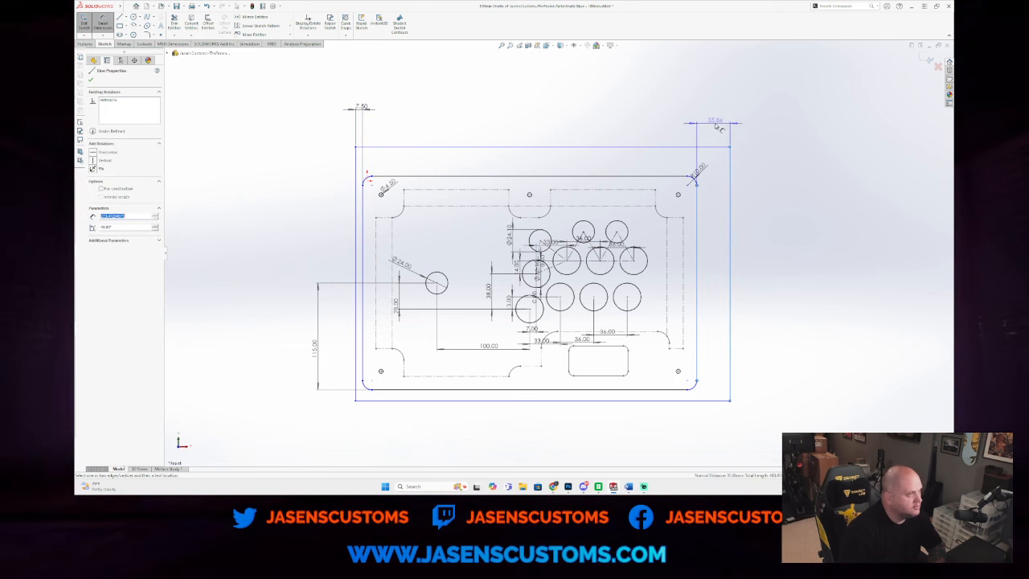
{"action": "left_click", "coordinate": [715, 123]}
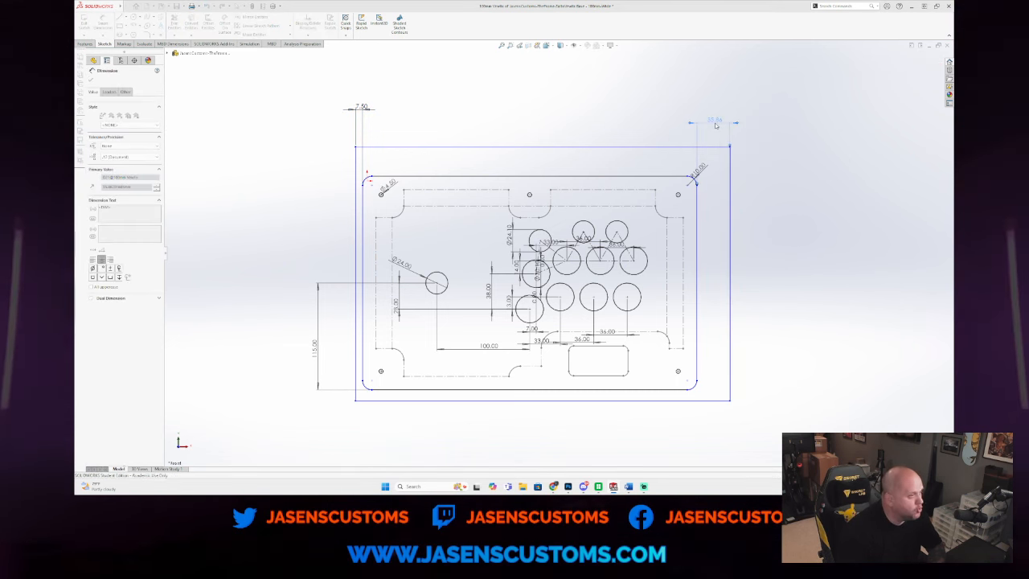
Step: Dimension the gaps between the surrounding rectangle and the panel's top and bottom edges at 2.50 mm each
{"action": "left_click", "coordinate": [634, 148]}
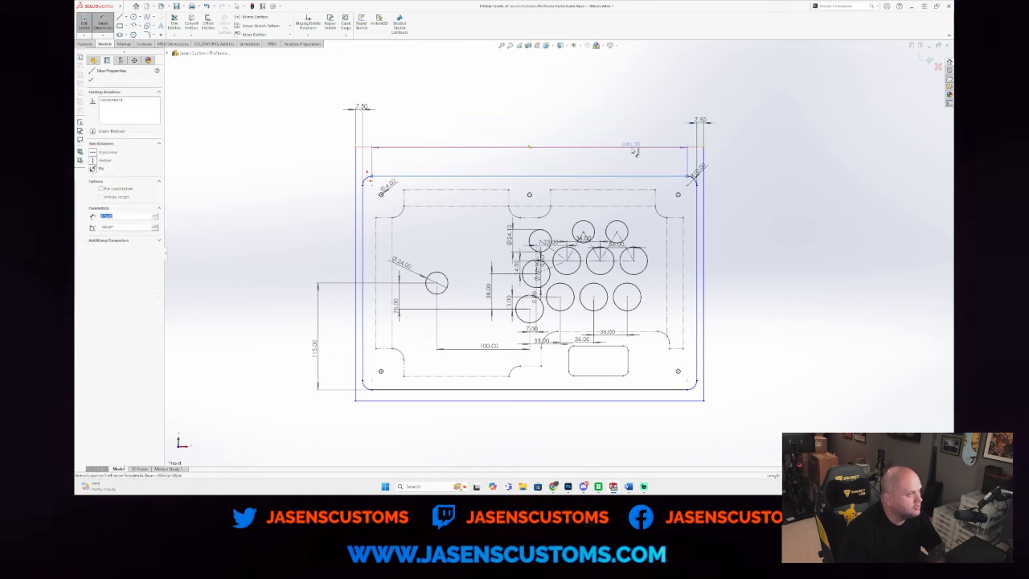
{"action": "left_click", "coordinate": [735, 163]}
{"action": "left_click", "coordinate": [735, 165]}
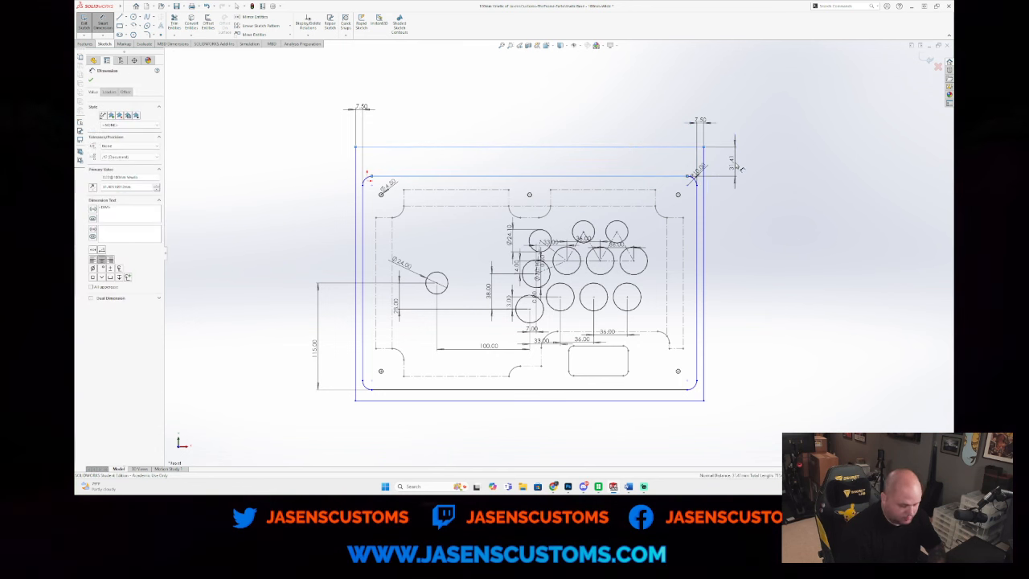
{"action": "left_click", "coordinate": [679, 392]}
{"action": "left_click", "coordinate": [738, 390]}
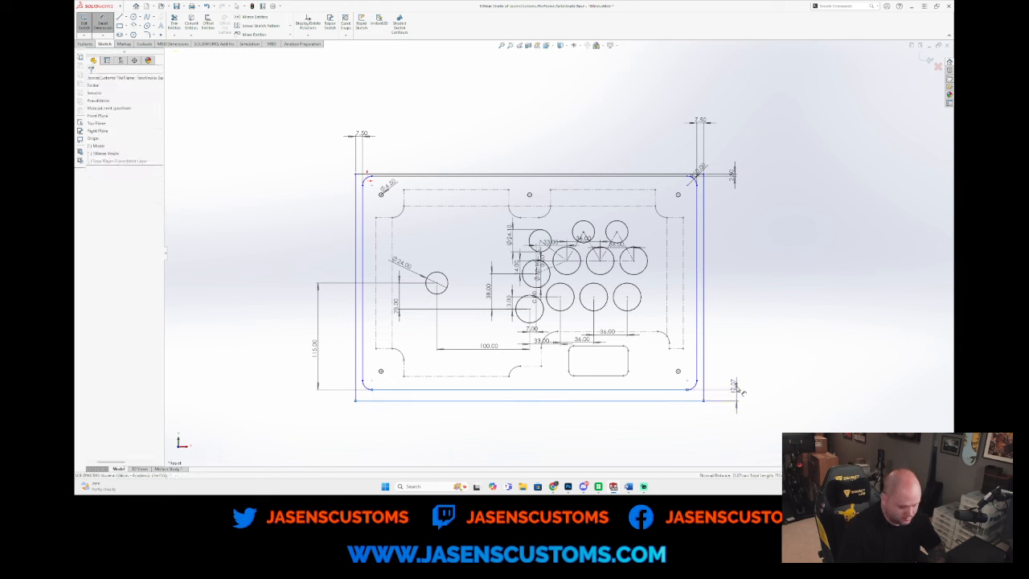
{"action": "left_click", "coordinate": [738, 389]}
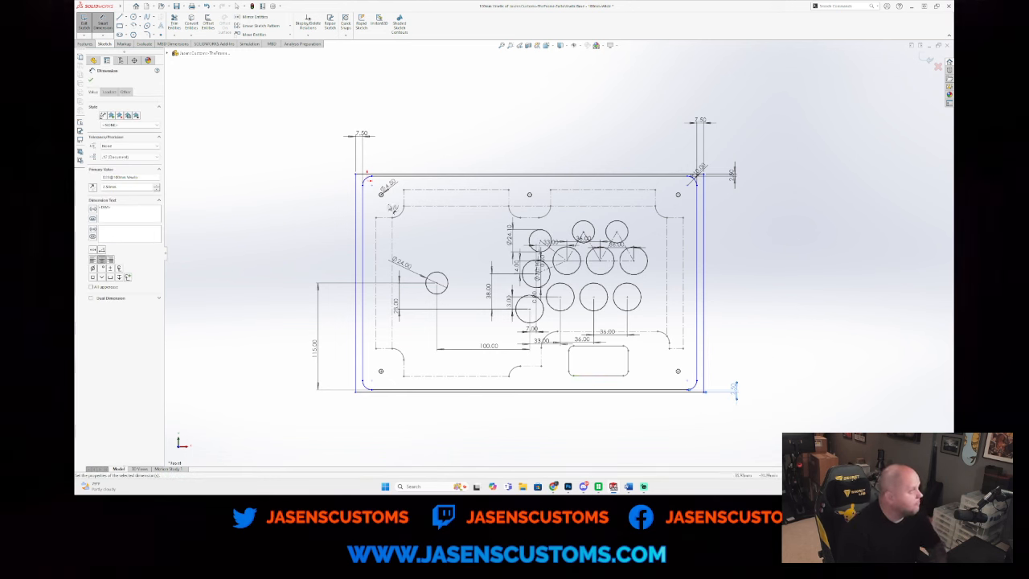
Step: Fillet all four corners of the surrounding rectangle with a 10 mm radius
{"action": "left_click", "coordinate": [147, 36]}
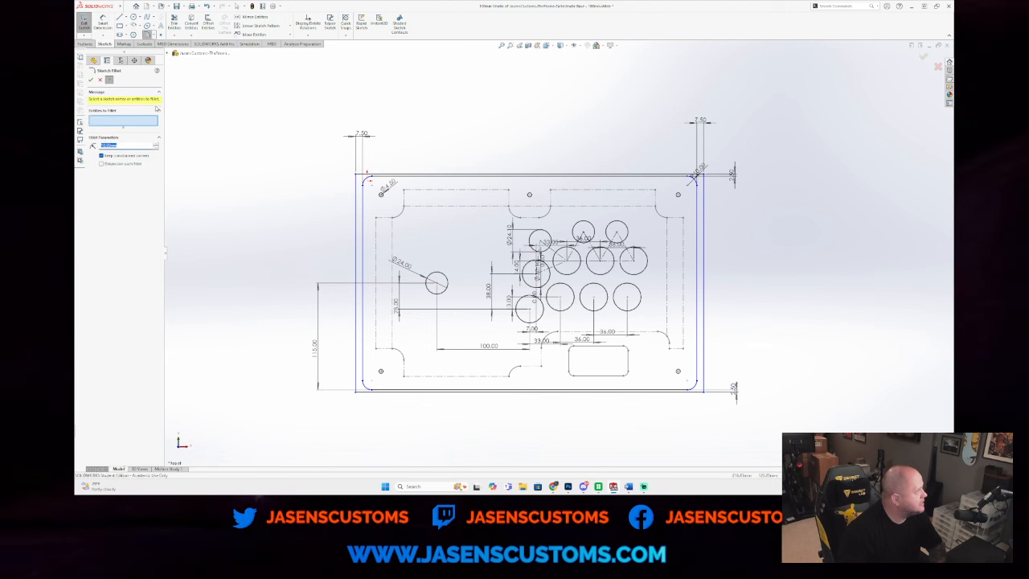
{"action": "left_click", "coordinate": [357, 176]}
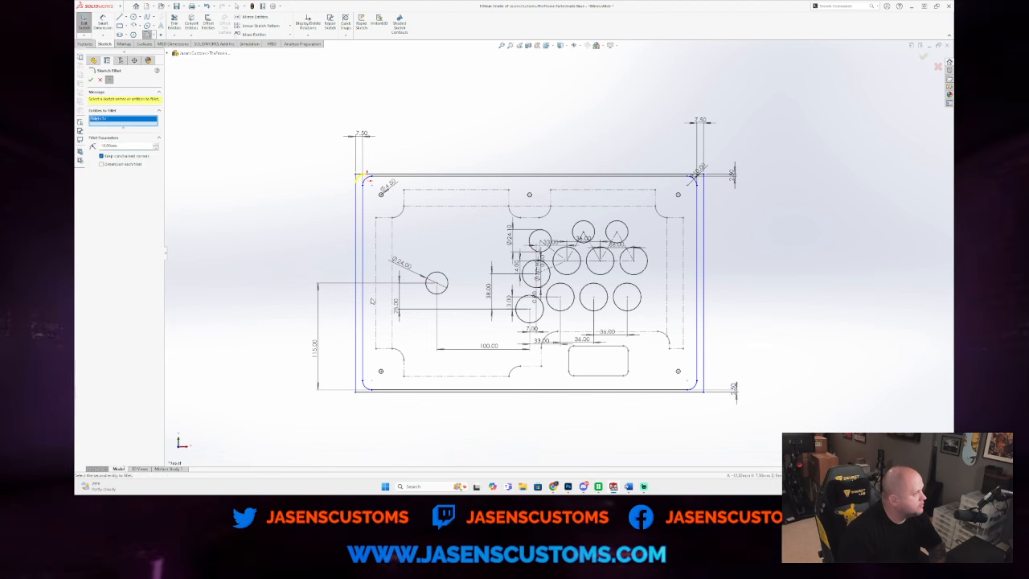
{"action": "left_click", "coordinate": [357, 391]}
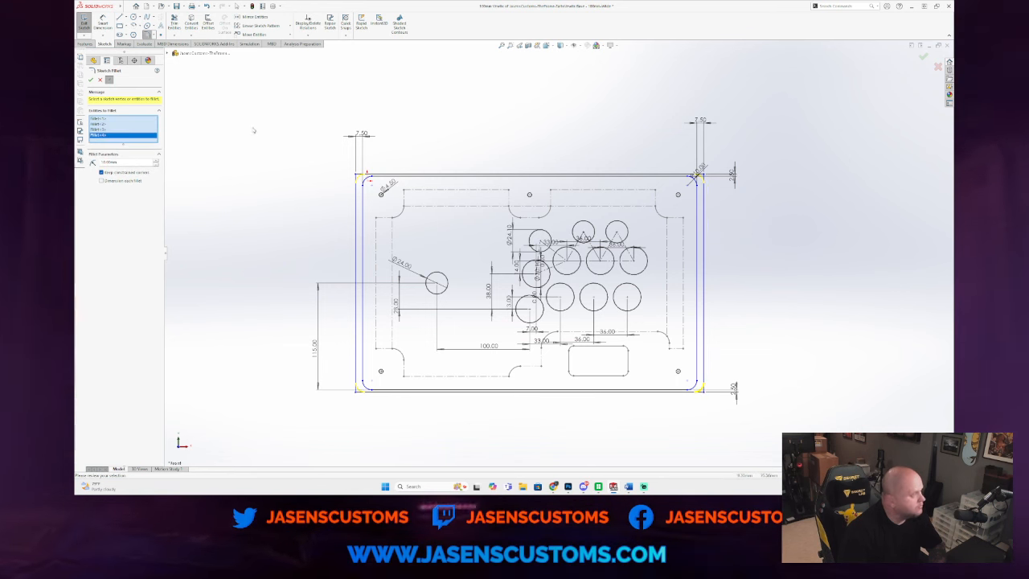
{"action": "key", "text": "Return"}
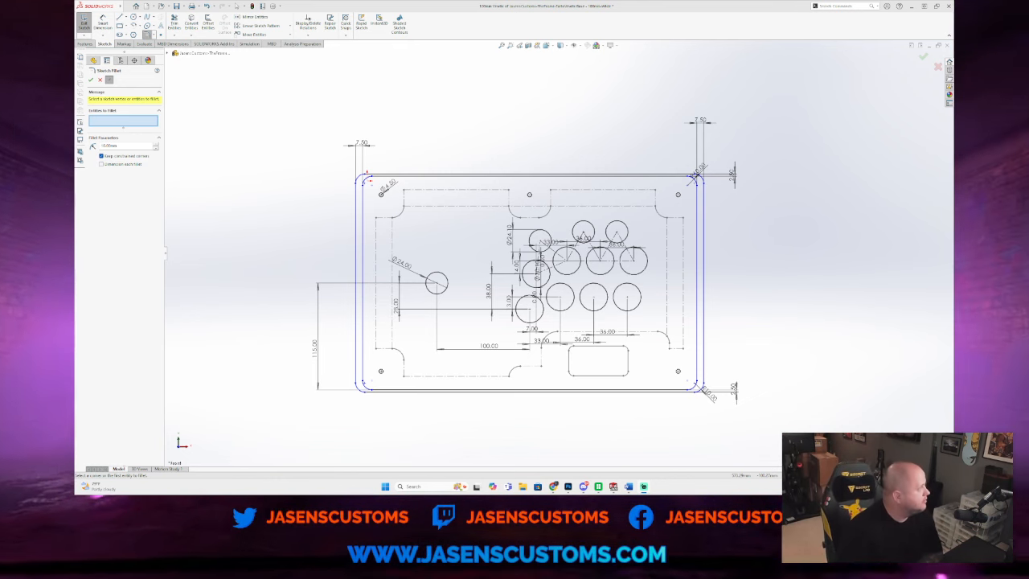
{"action": "left_click", "coordinate": [91, 80]}
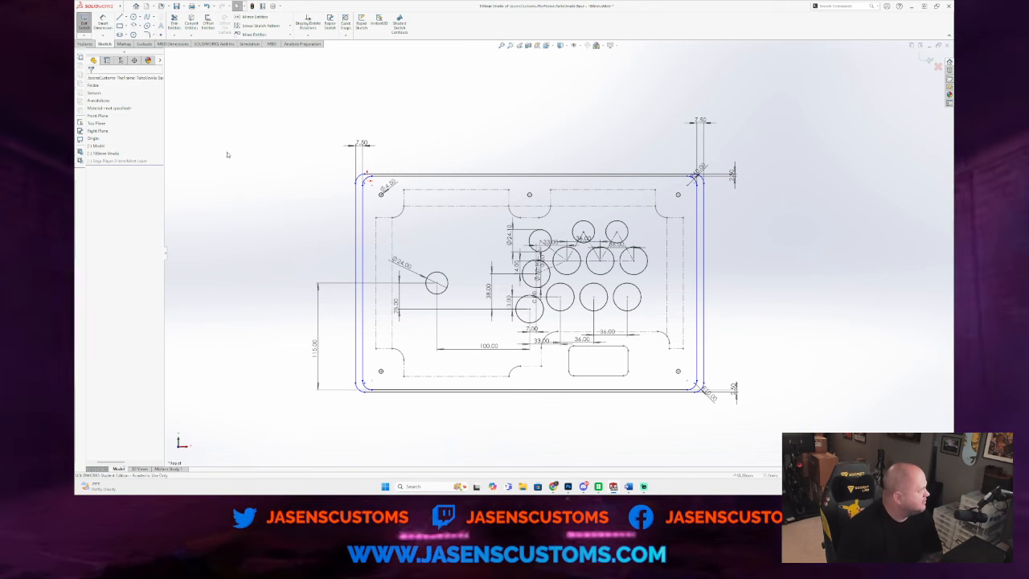
Step: Hide the Model sketch that shows the dash-dotted inner cutout outlines
{"action": "right_click", "coordinate": [108, 152]}
{"action": "left_click", "coordinate": [105, 137]}
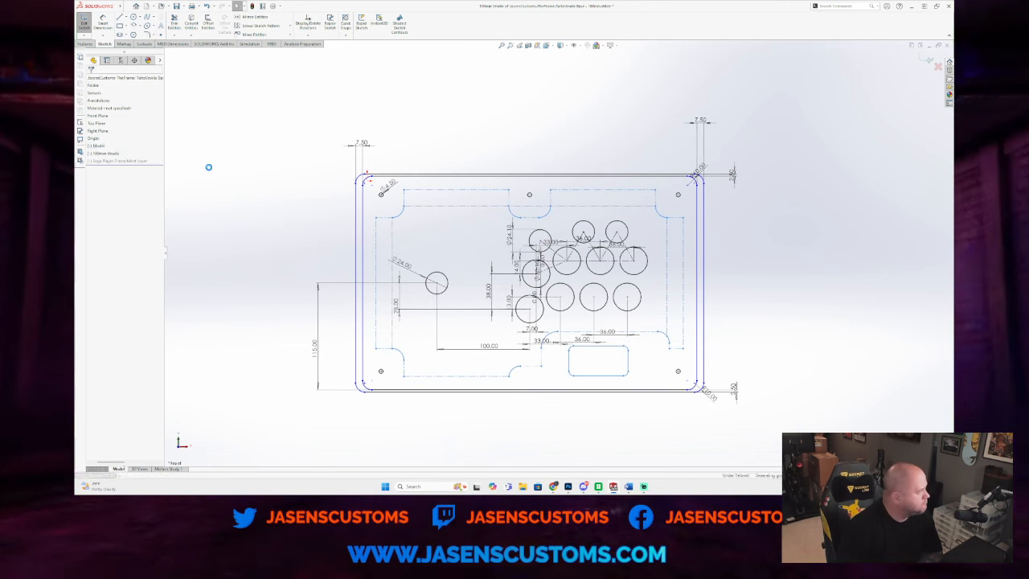
{"action": "left_click", "coordinate": [121, 154]}
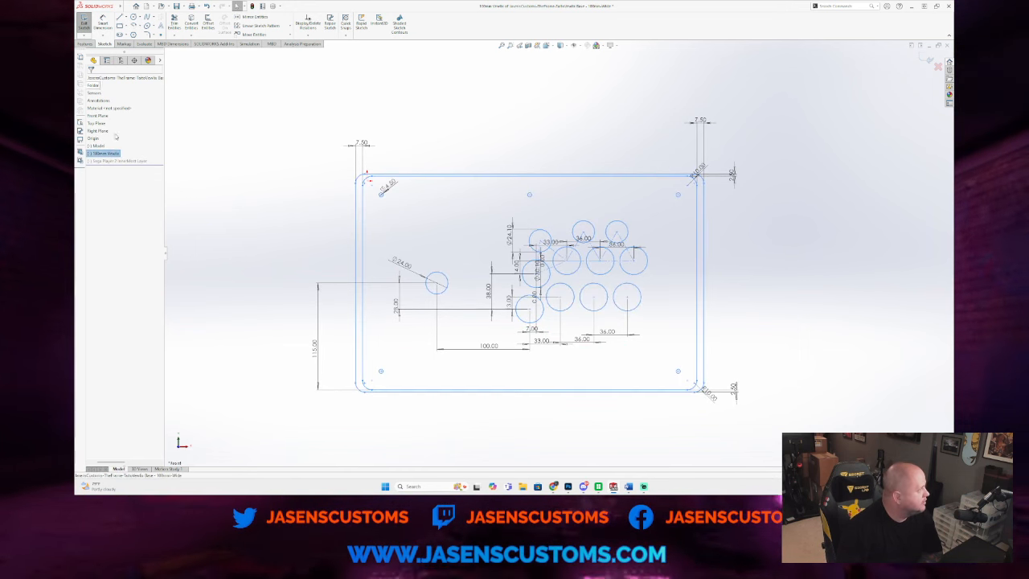
{"action": "left_click", "coordinate": [330, 193]}
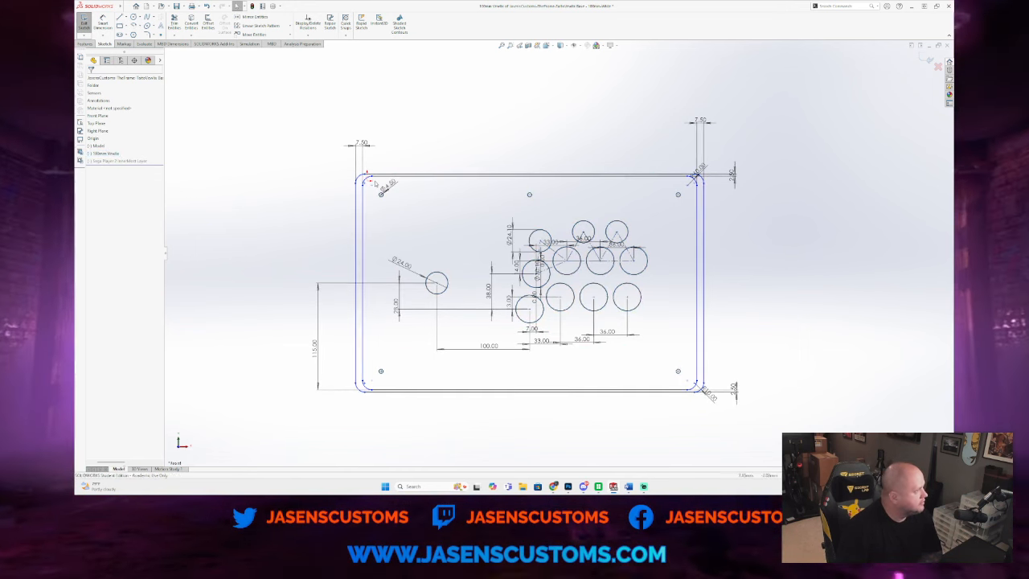
Step: Convert the lines and corner arcs of the inner panel outline to construction geometry and exit the sketch
{"action": "left_click", "coordinate": [380, 176]}
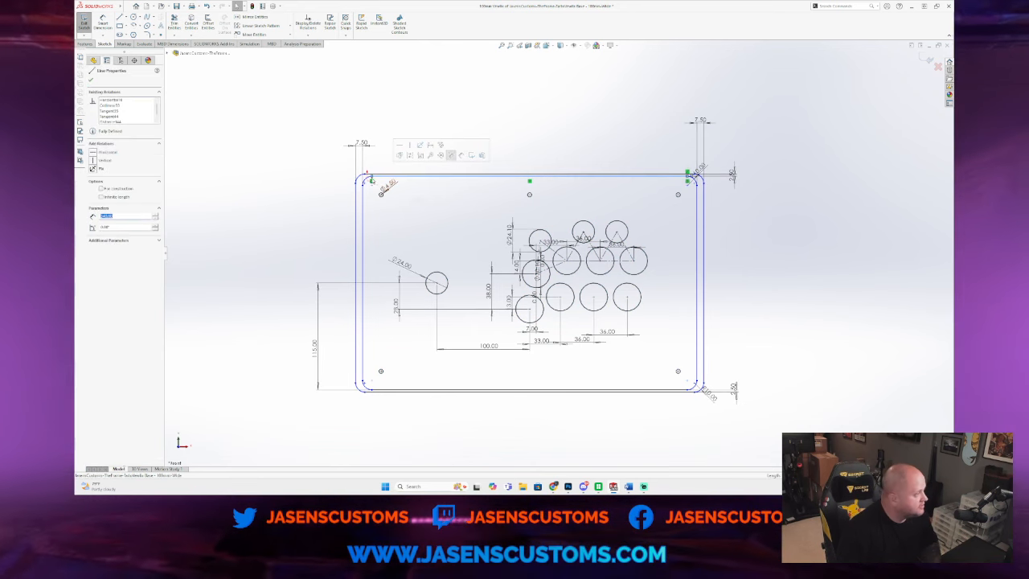
{"action": "left_click", "coordinate": [366, 182], "text": "ctrl"}
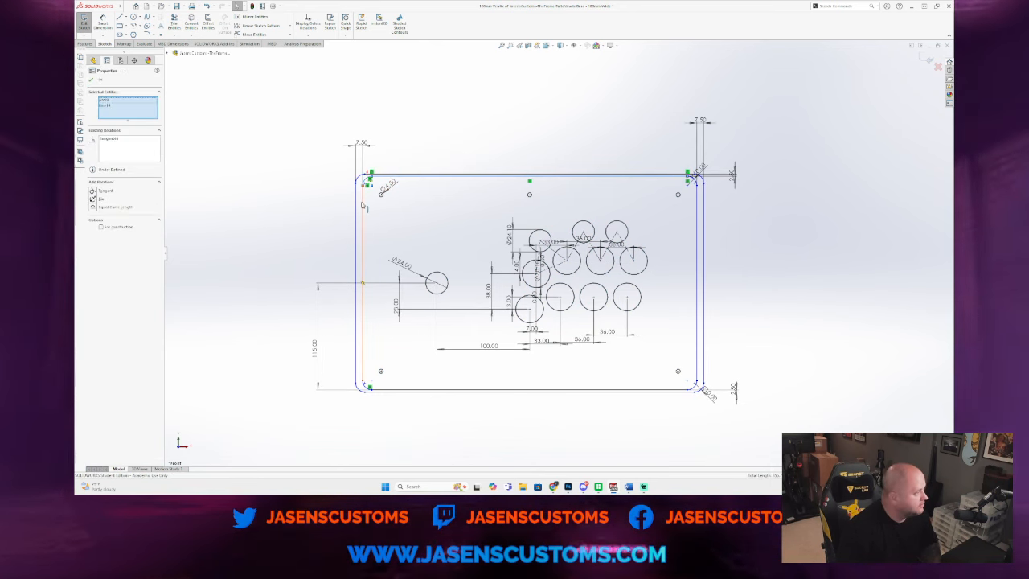
{"action": "left_click", "coordinate": [363, 233], "text": "ctrl"}
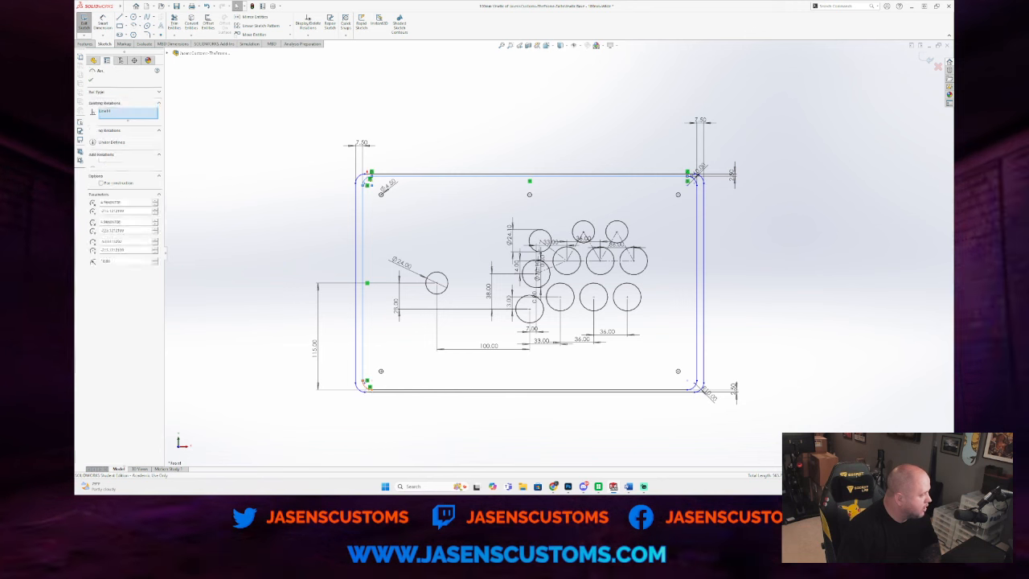
{"action": "left_click", "coordinate": [364, 385], "text": "ctrl"}
{"action": "left_click", "coordinate": [592, 391], "text": "ctrl"}
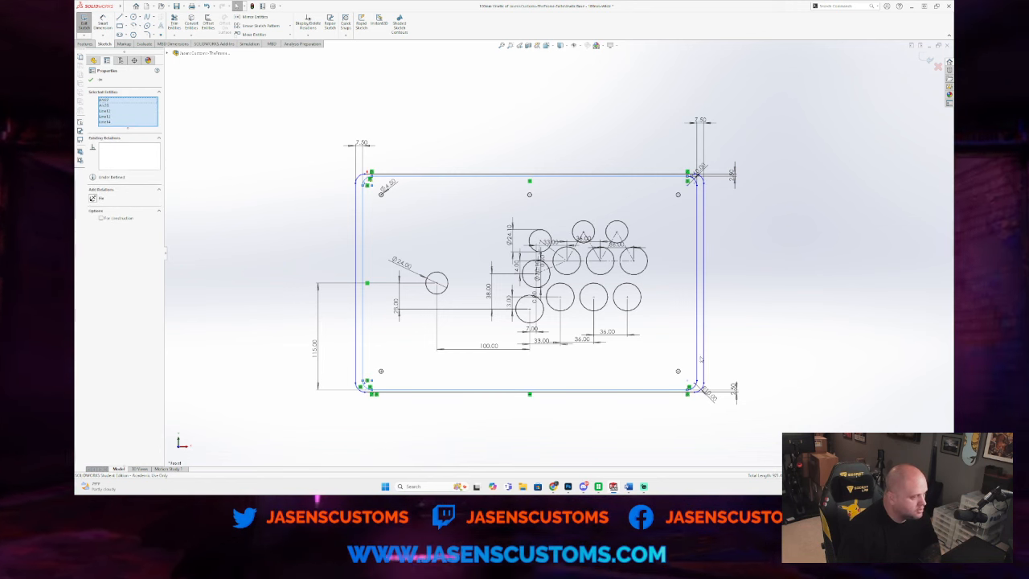
{"action": "left_click", "coordinate": [699, 354], "text": "ctrl"}
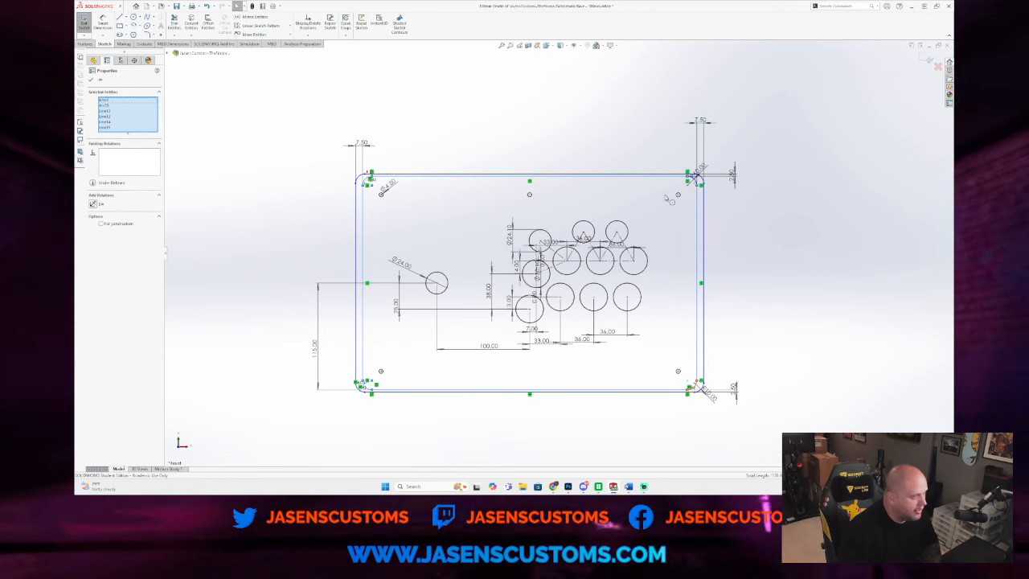
{"action": "left_click", "coordinate": [694, 178], "text": "ctrl"}
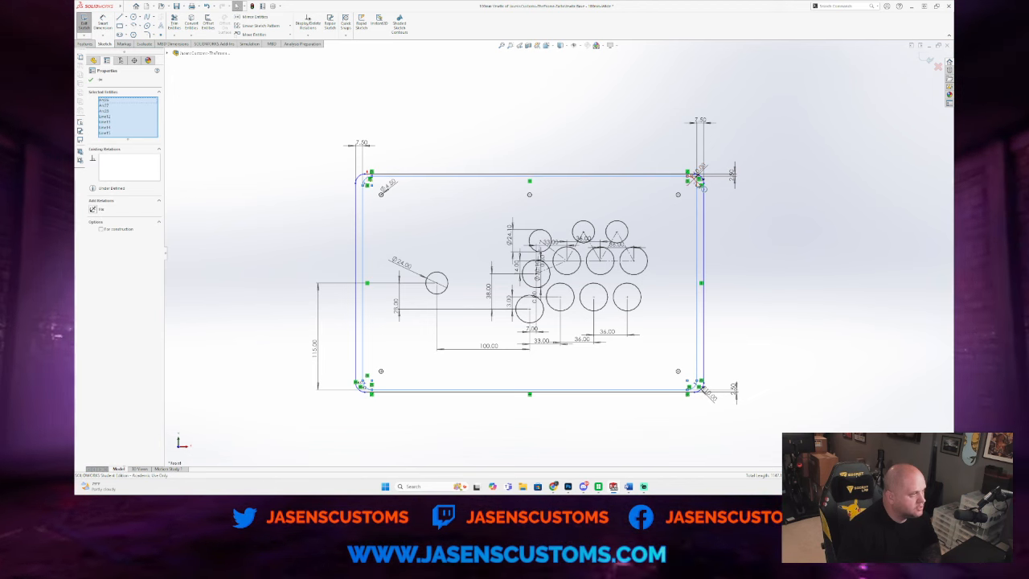
{"action": "left_click", "coordinate": [695, 179], "text": "ctrl"}
{"action": "left_click", "coordinate": [102, 234]}
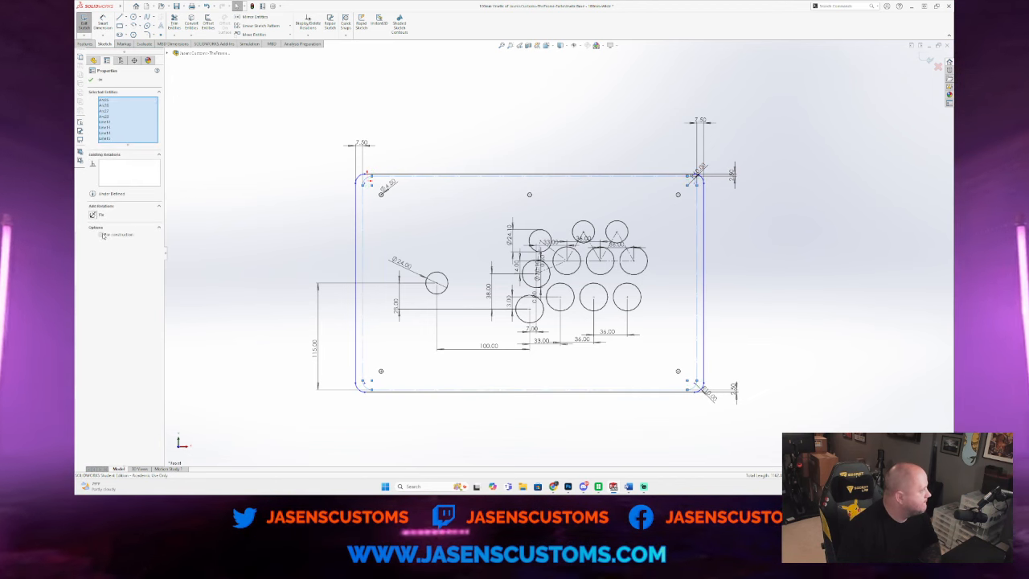
{"action": "left_click", "coordinate": [206, 231]}
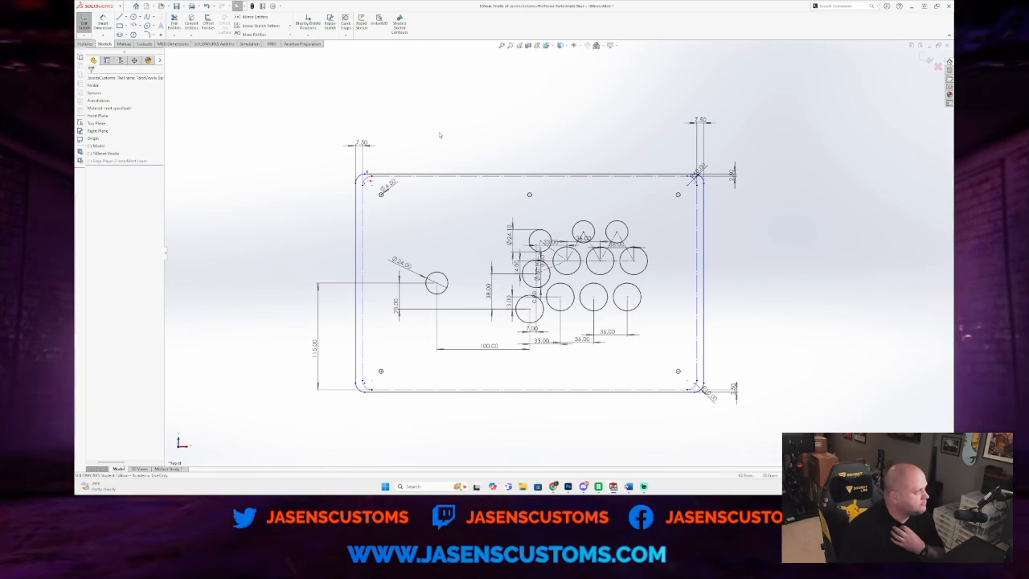
{"action": "left_click", "coordinate": [90, 27]}
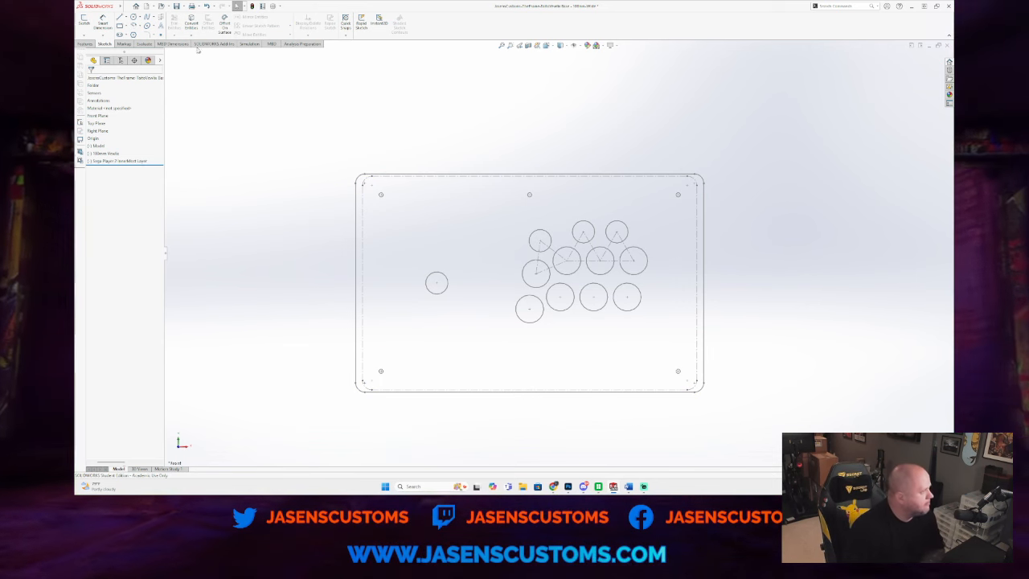
Step: Delete the Sega Player 2 sketch from the part
{"action": "right_click", "coordinate": [129, 162]}
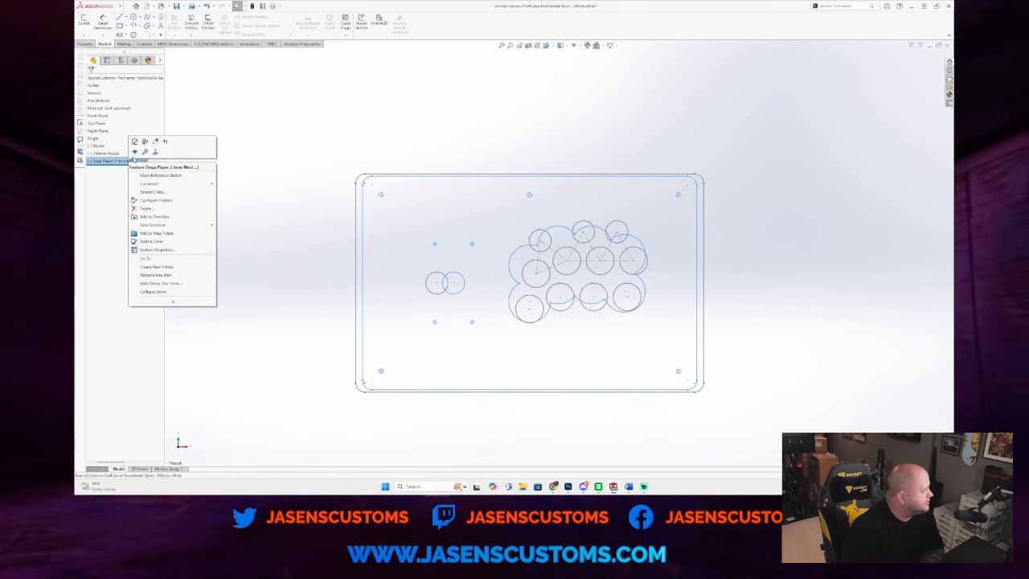
{"action": "left_click", "coordinate": [152, 209]}
{"action": "left_click", "coordinate": [551, 207]}
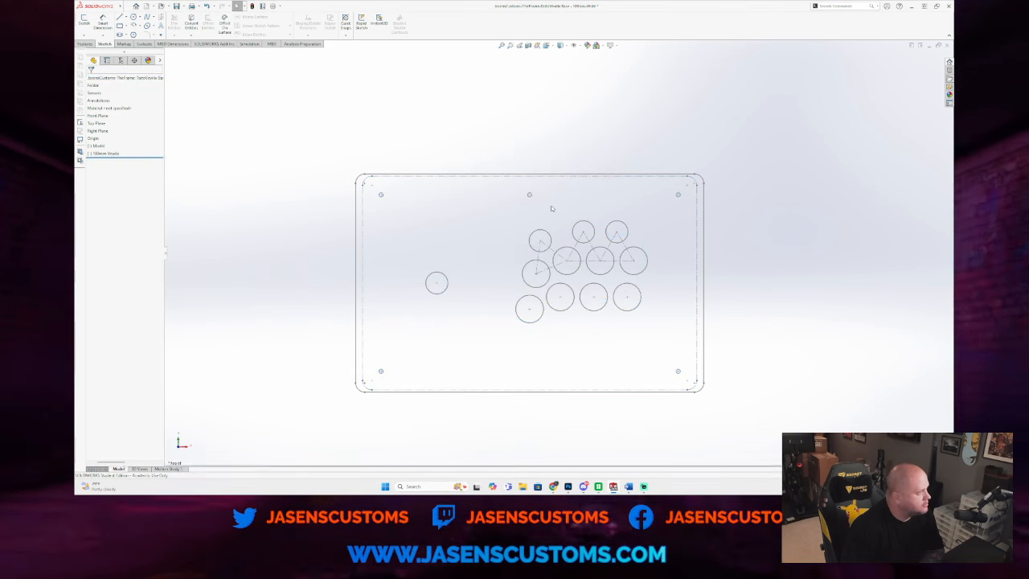
Step: Copy the 100mm Vewlix sketch and paste the copy onto the Front Plane
{"action": "right_click", "coordinate": [113, 155]}
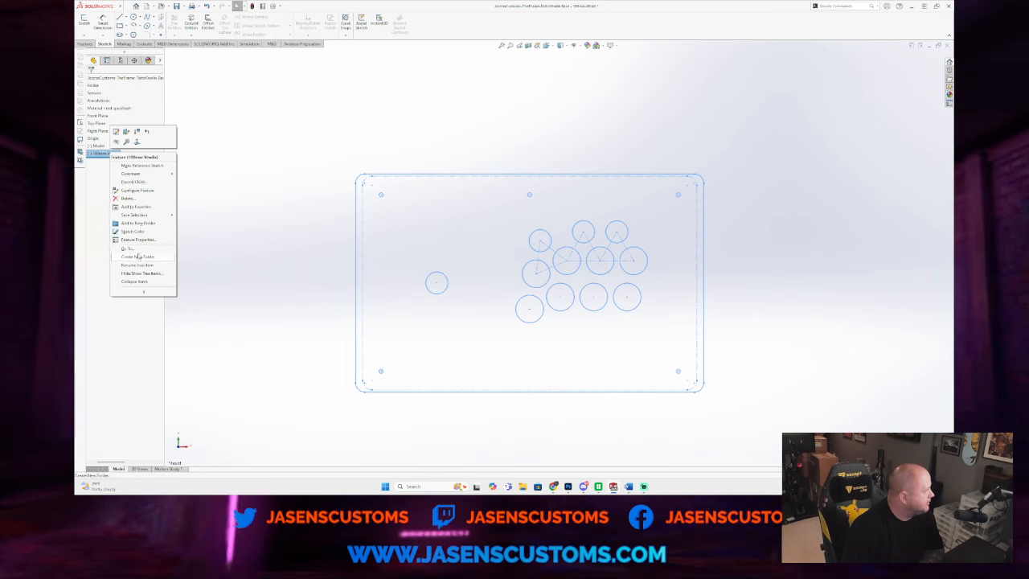
{"action": "left_click", "coordinate": [139, 293]}
{"action": "left_click", "coordinate": [91, 154]}
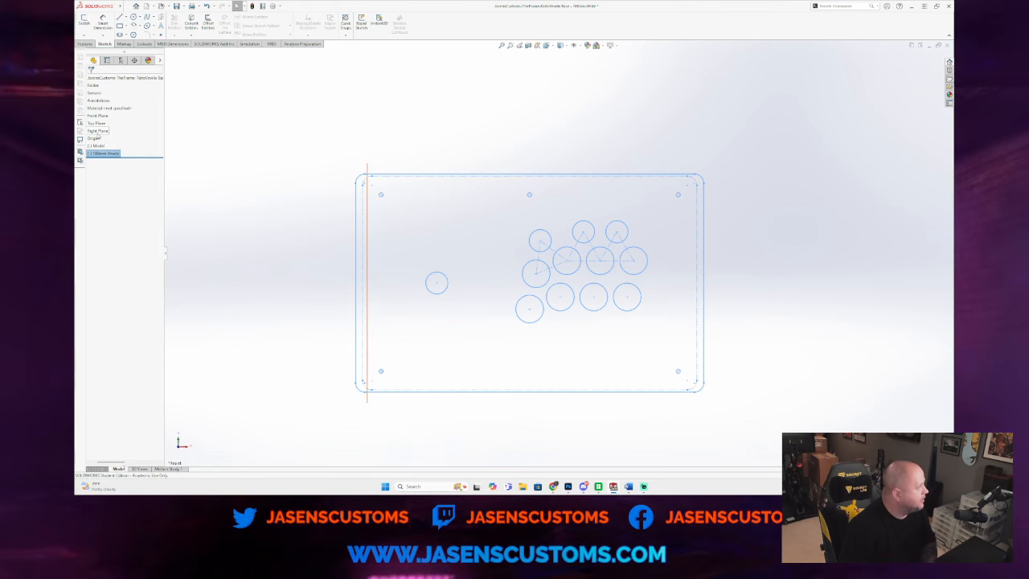
{"action": "left_click", "coordinate": [97, 116]}
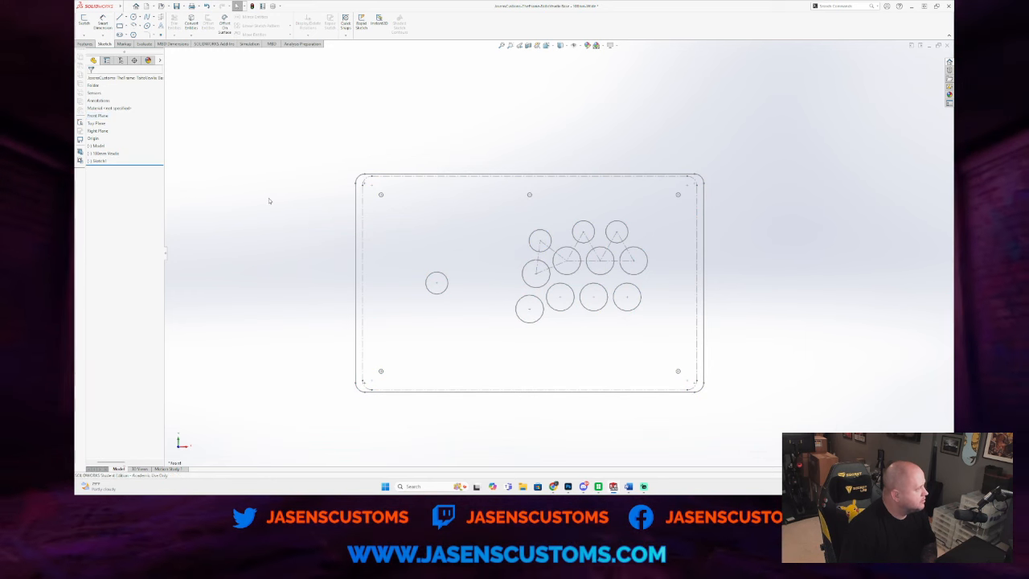
Step: Rename the pasted sketch copy in the feature tree as 100mm Vewlix Inner
{"action": "double_click", "coordinate": [98, 161]}
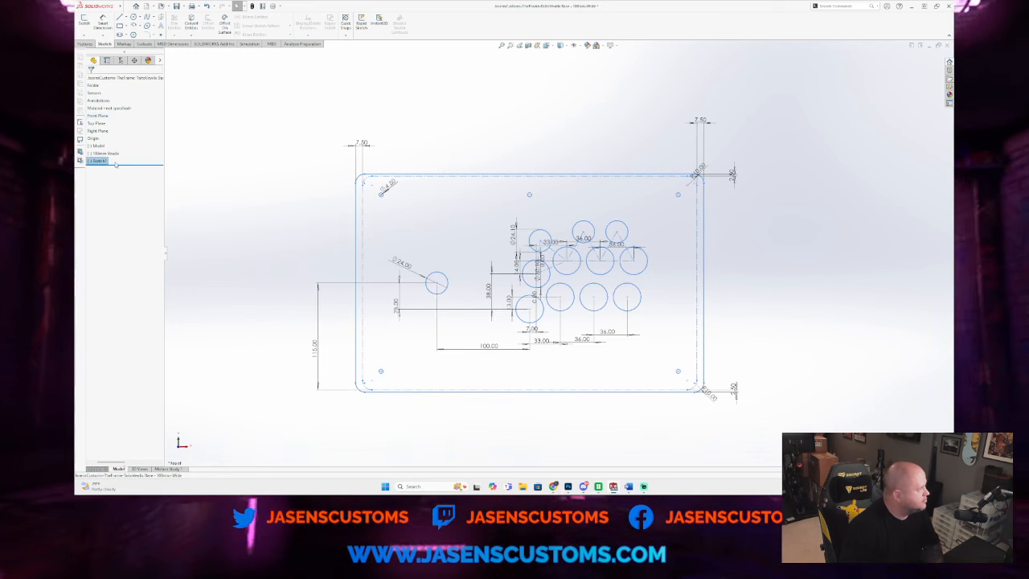
{"action": "right_click", "coordinate": [98, 161]}
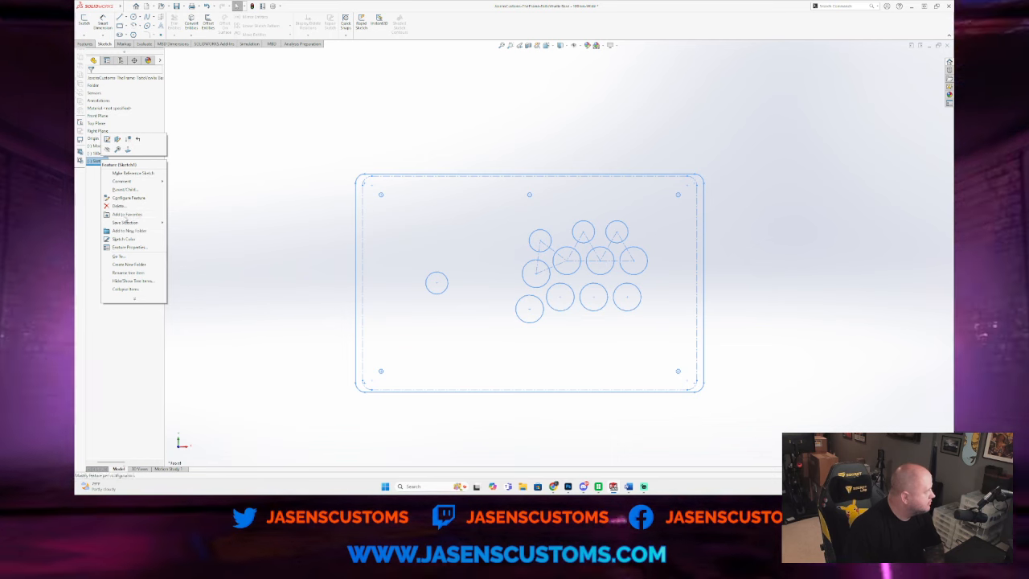
{"action": "left_click", "coordinate": [137, 299]}
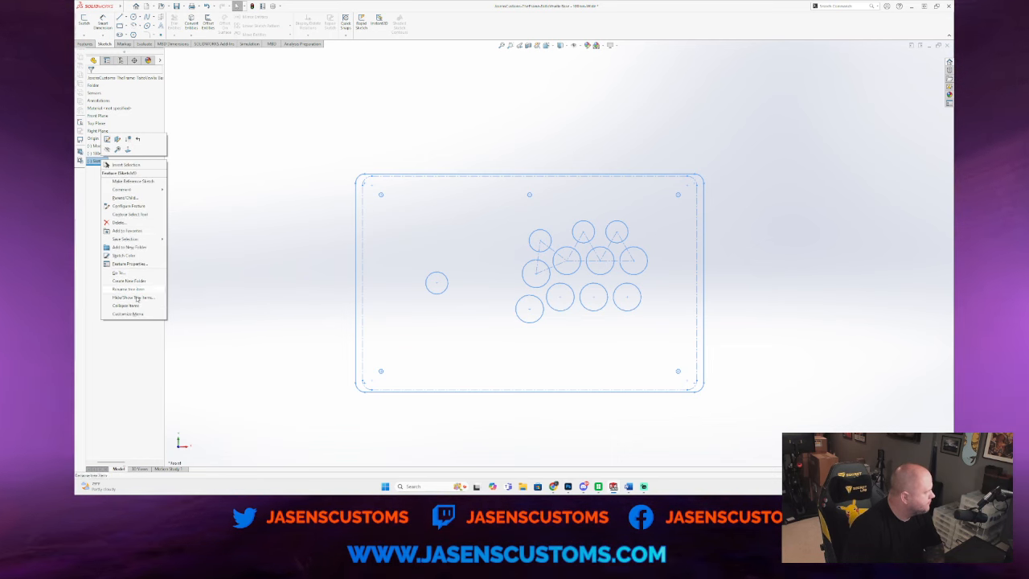
{"action": "left_click", "coordinate": [135, 290]}
{"action": "type", "text": "100mm "}
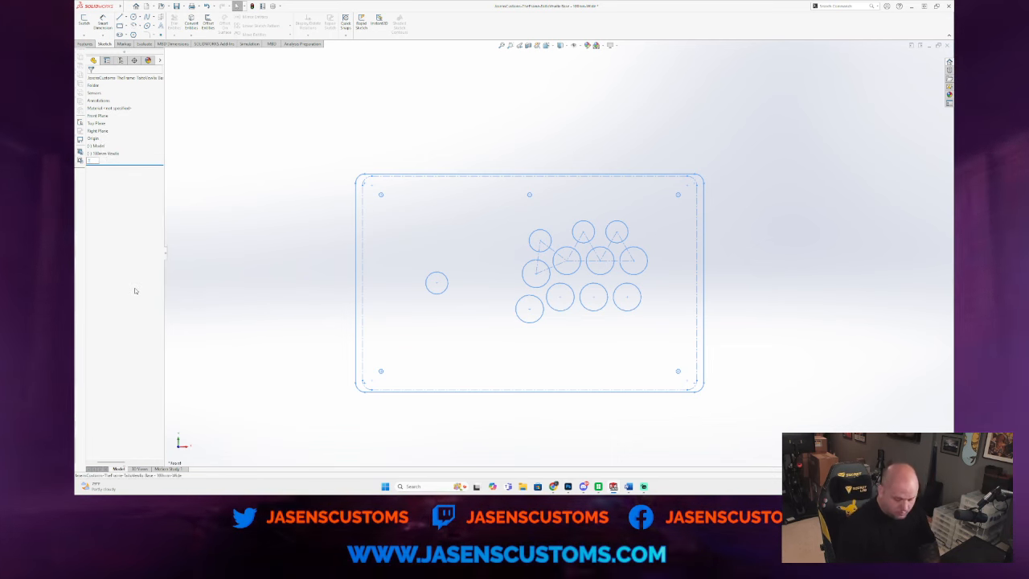
{"action": "type", "text": "W"}
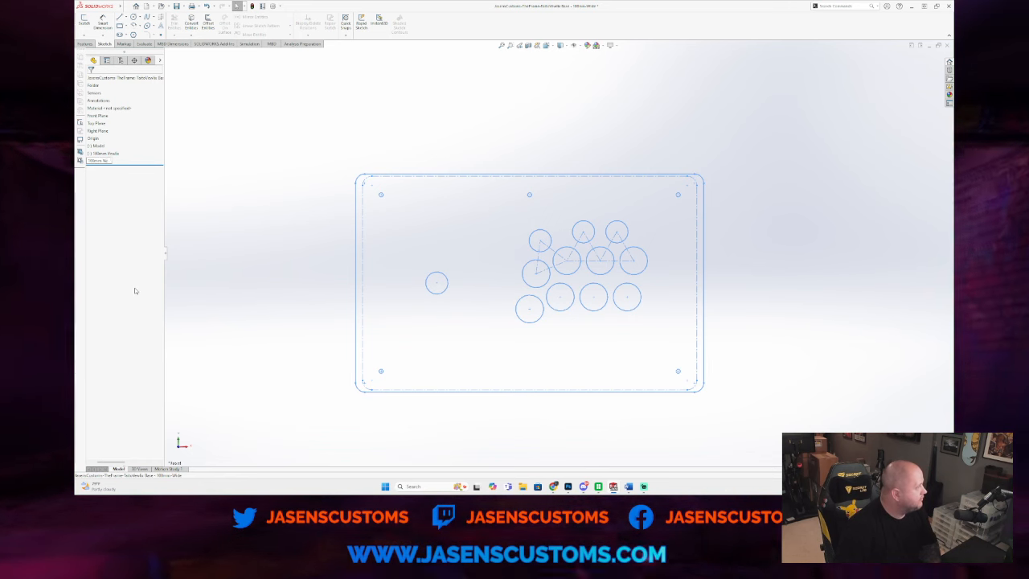
{"action": "type", "text": "ewlix Inner"}
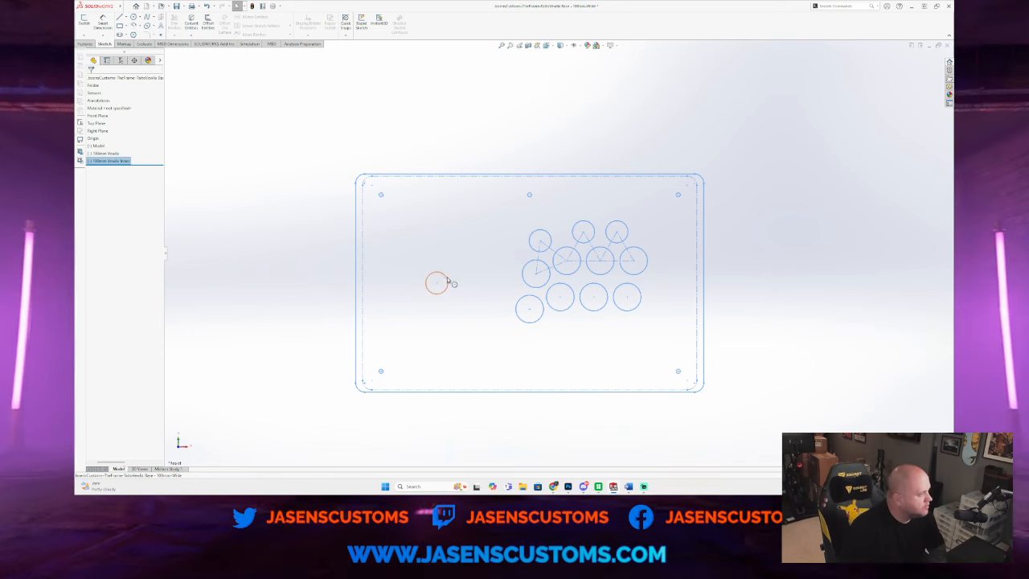
Step: Open the 100mm Vewlix Inner sketch for editing and set the lone joystick hole's diameter to 35.1 mm
{"action": "scroll", "coordinate": [453, 280], "scroll_direction": "up", "scroll_amount": 3}
{"action": "scroll", "coordinate": [455, 277], "scroll_direction": "up", "scroll_amount": 5}
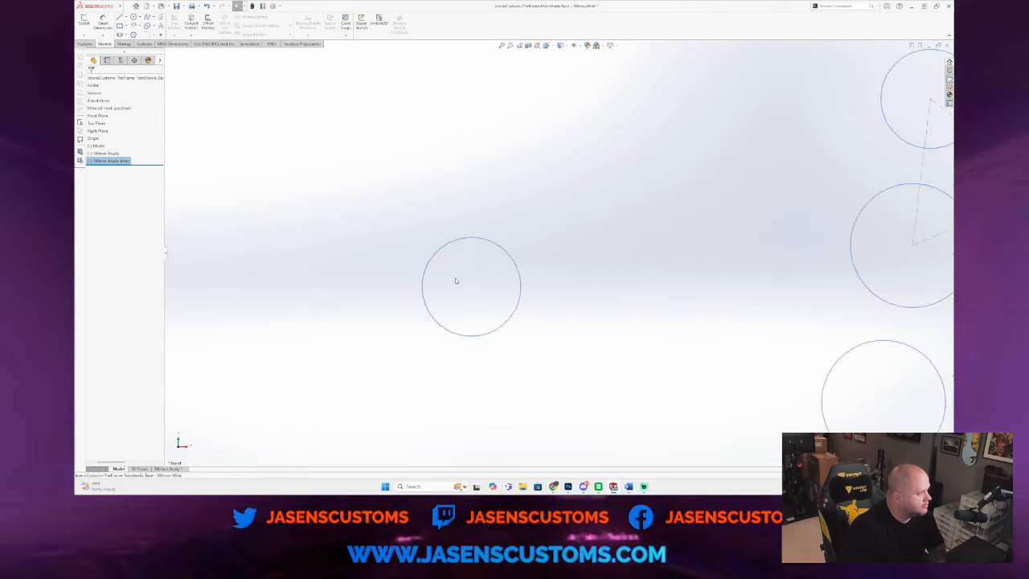
{"action": "scroll", "coordinate": [431, 280], "scroll_direction": "up", "scroll_amount": 4}
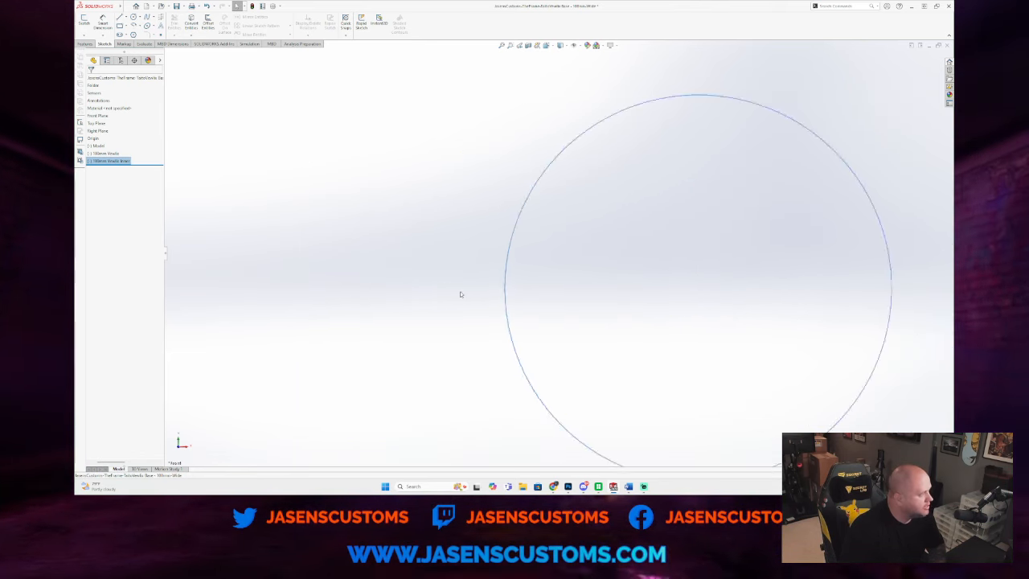
{"action": "key", "text": "f"}
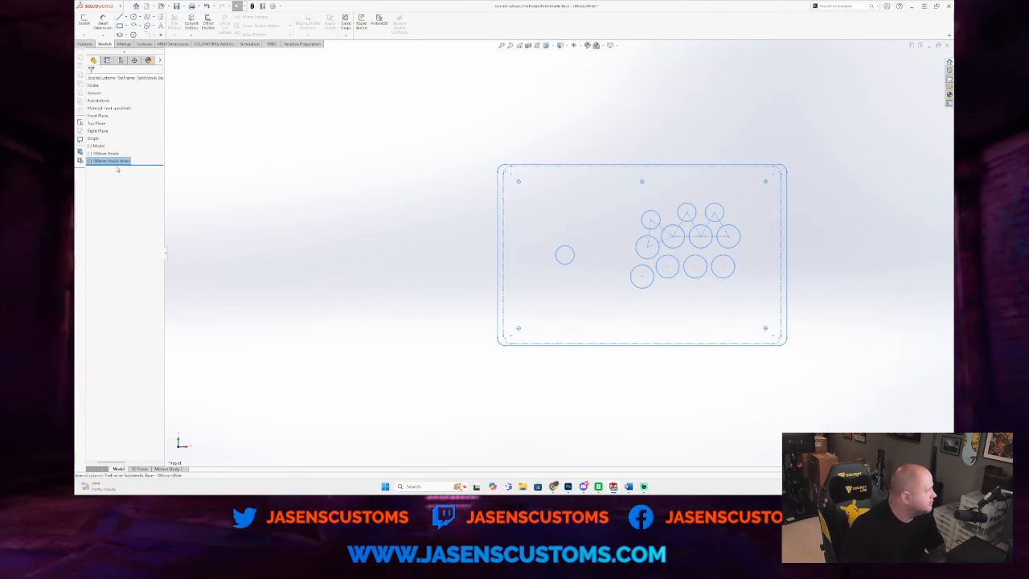
{"action": "right_click", "coordinate": [118, 162]}
{"action": "left_click", "coordinate": [190, 170]}
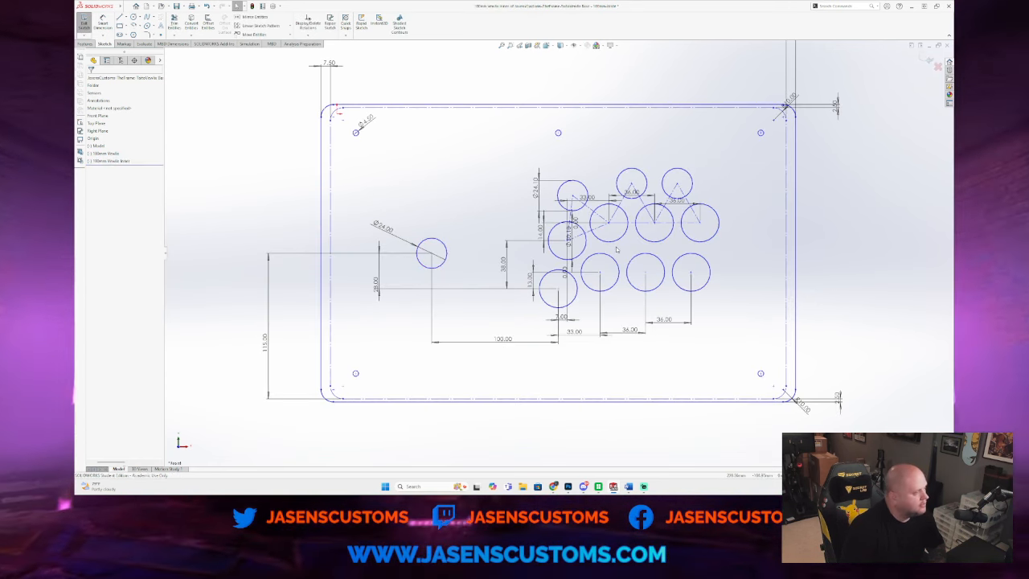
{"action": "double_click", "coordinate": [384, 225]}
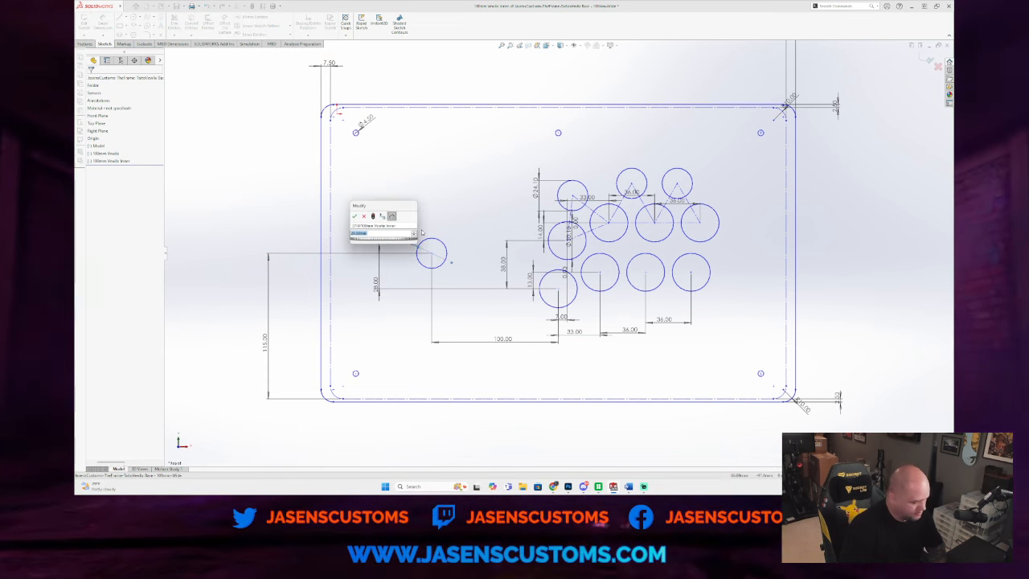
{"action": "type", "text": "30."}
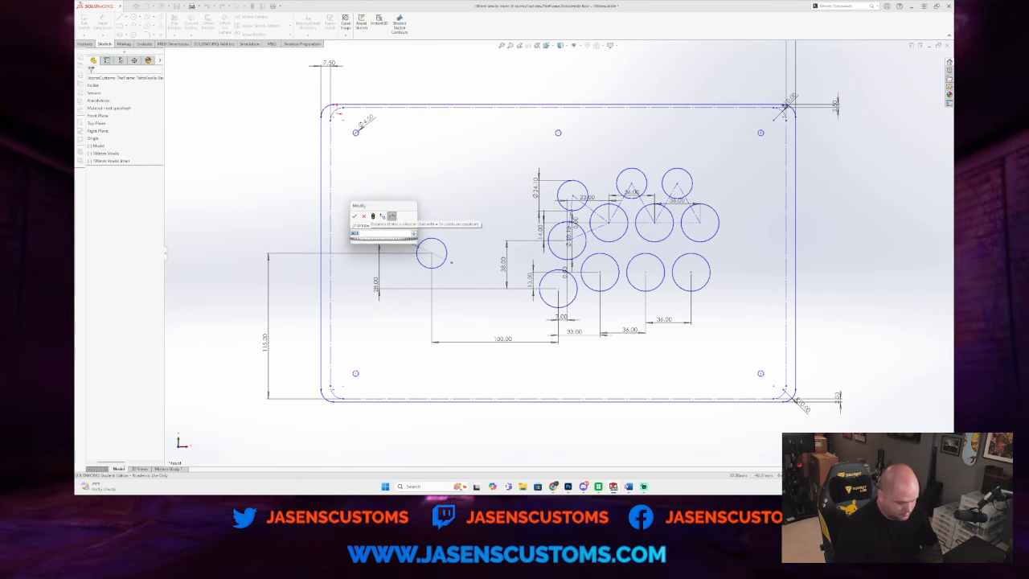
{"action": "type", "text": "24.4"}
{"action": "key", "text": "Return"}
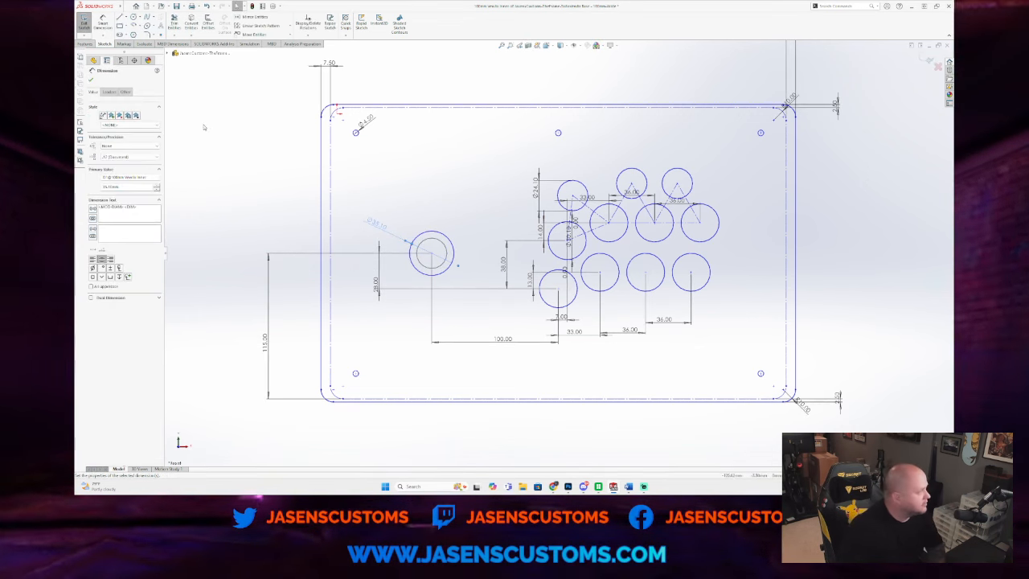
{"action": "key", "text": "Escape"}
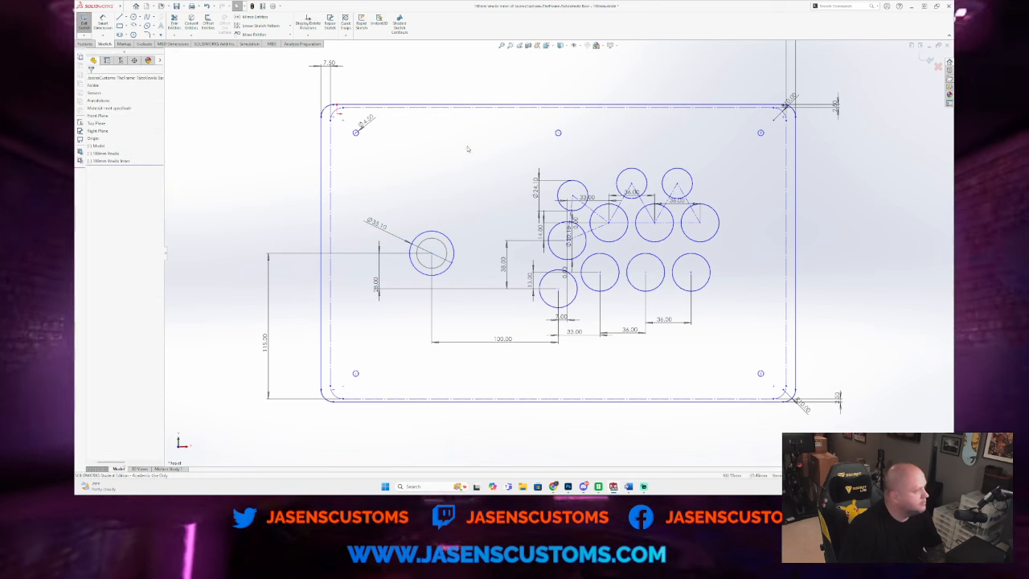
Step: Set the three small top button circles to 36 mm diameter and the larger button circles to 45 mm
{"action": "double_click", "coordinate": [537, 194]}
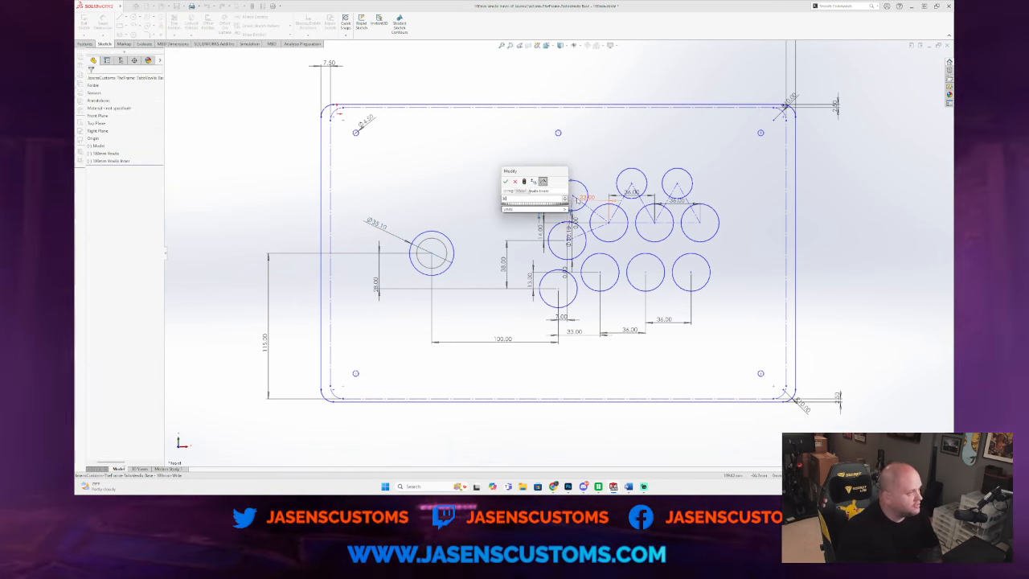
{"action": "key", "text": "Return"}
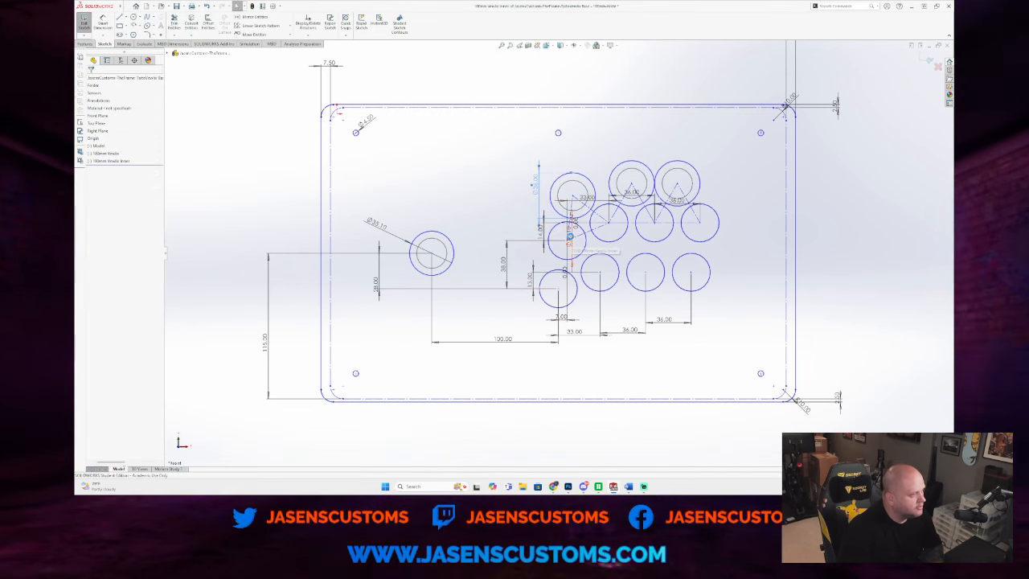
{"action": "double_click", "coordinate": [576, 241]}
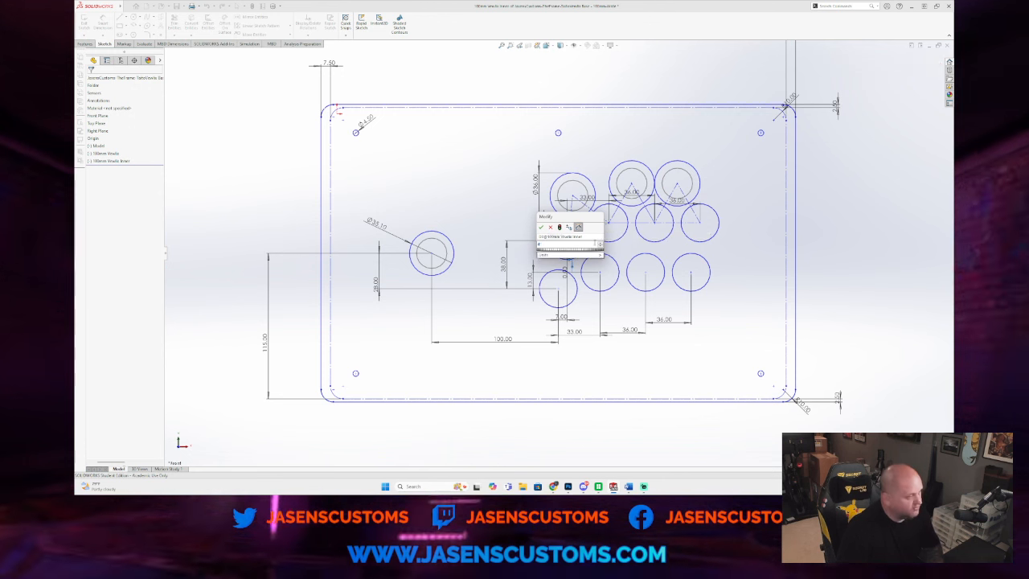
{"action": "type", "text": "14"}
{"action": "key", "text": "Return"}
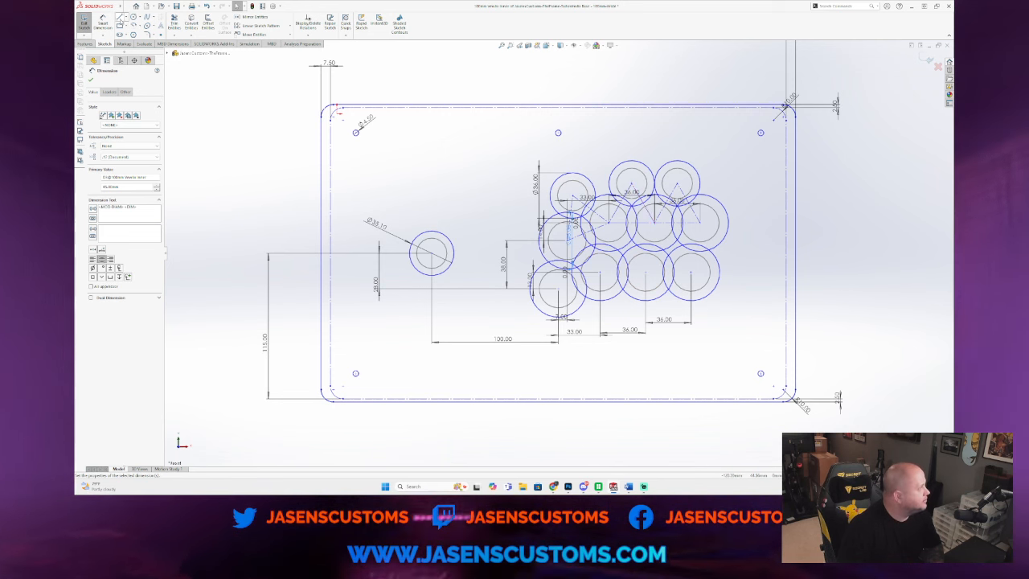
Step: Draw two connected lines across the tops of the three small button circles, from the leftmost to the rightmost
{"action": "key", "text": "l"}
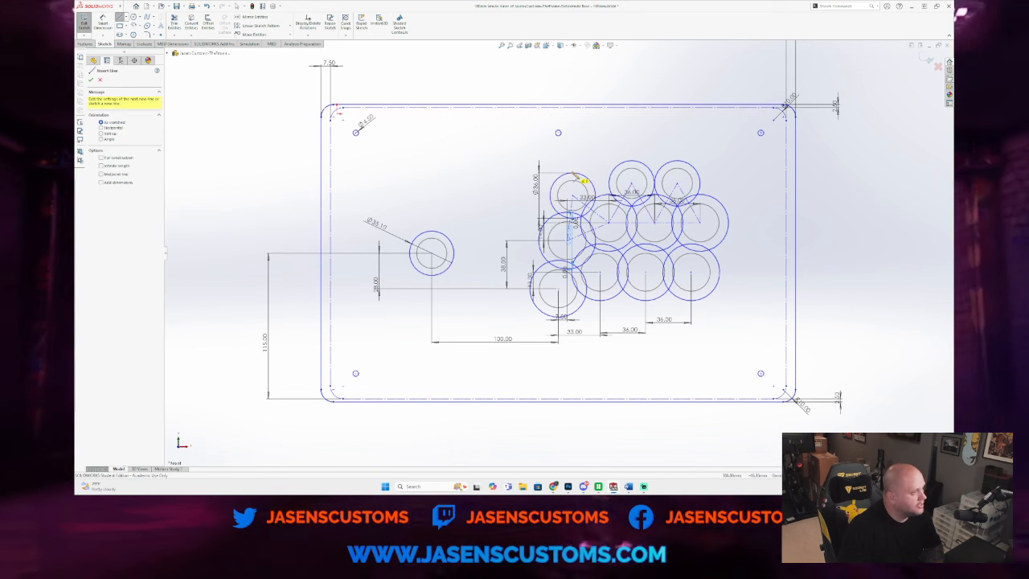
{"action": "left_click", "coordinate": [574, 176]}
{"action": "left_click", "coordinate": [633, 164]}
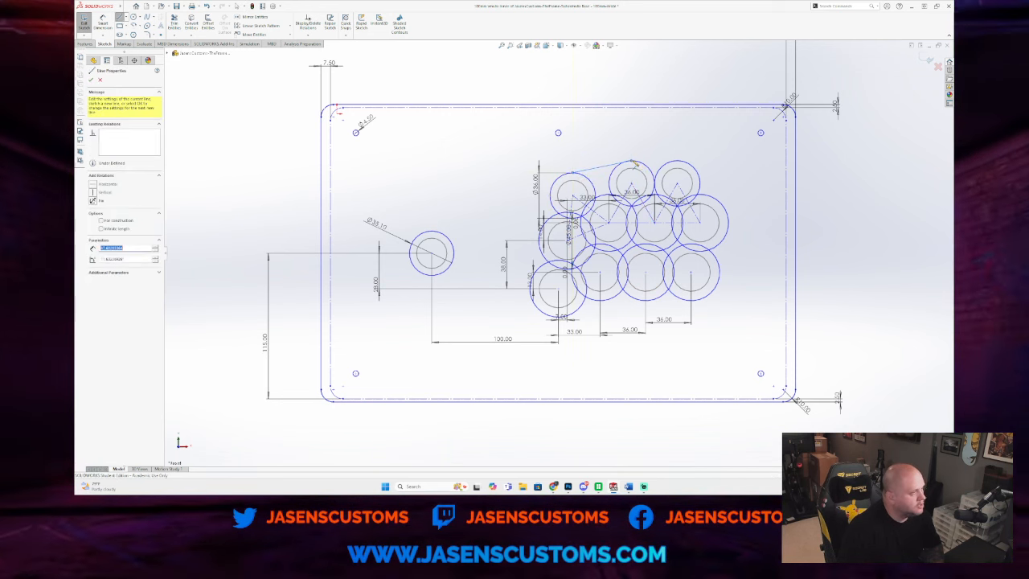
{"action": "left_click", "coordinate": [679, 165]}
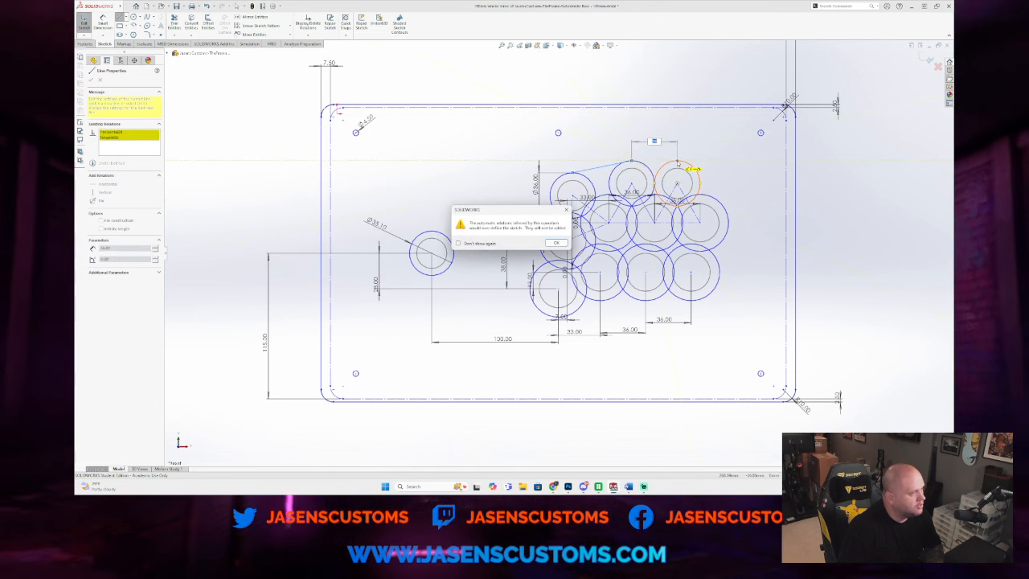
{"action": "left_click", "coordinate": [557, 243]}
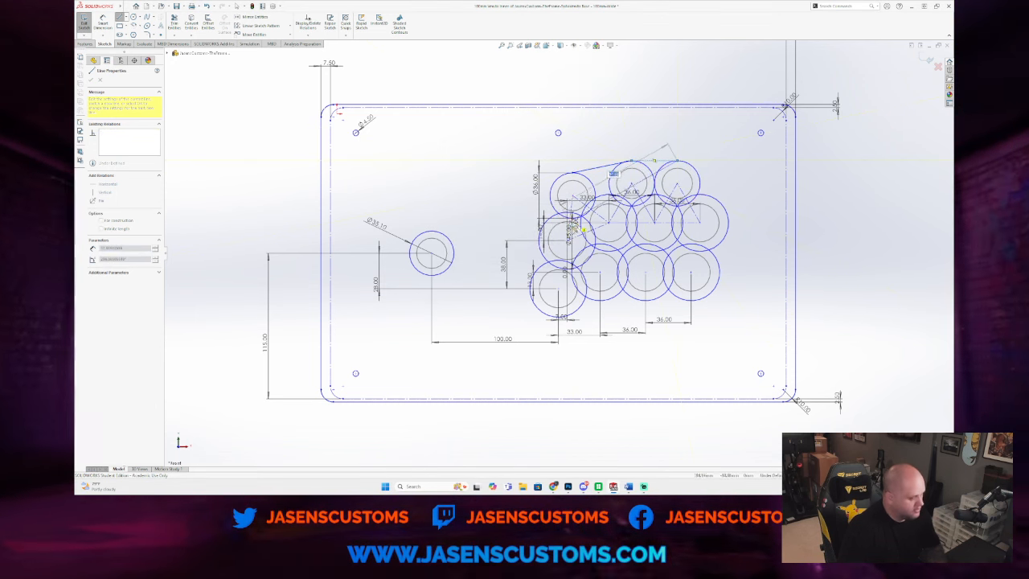
{"action": "key", "text": "Escape"}
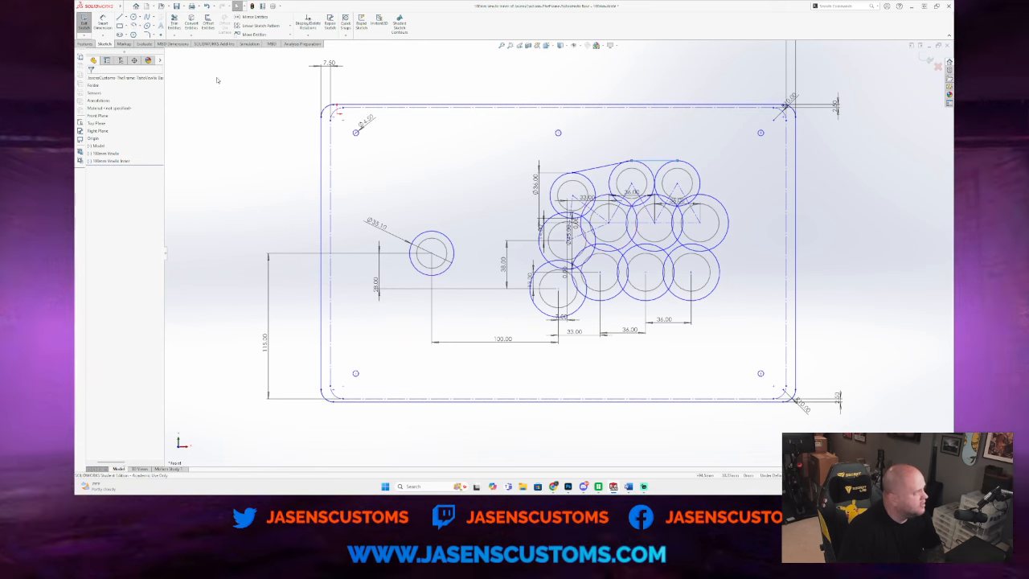
Step: Power trim the overlapping outer-circle arcs inside the button cluster, along the top, bottom and leftmost buttons
{"action": "left_click", "coordinate": [173, 23]}
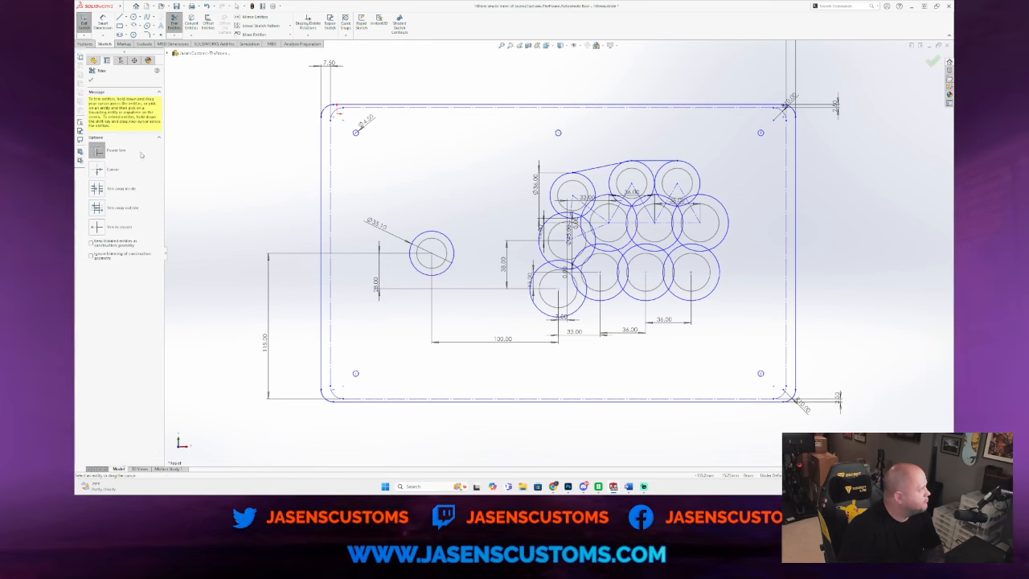
{"action": "scroll", "coordinate": [529, 234], "scroll_direction": "up", "scroll_amount": 5}
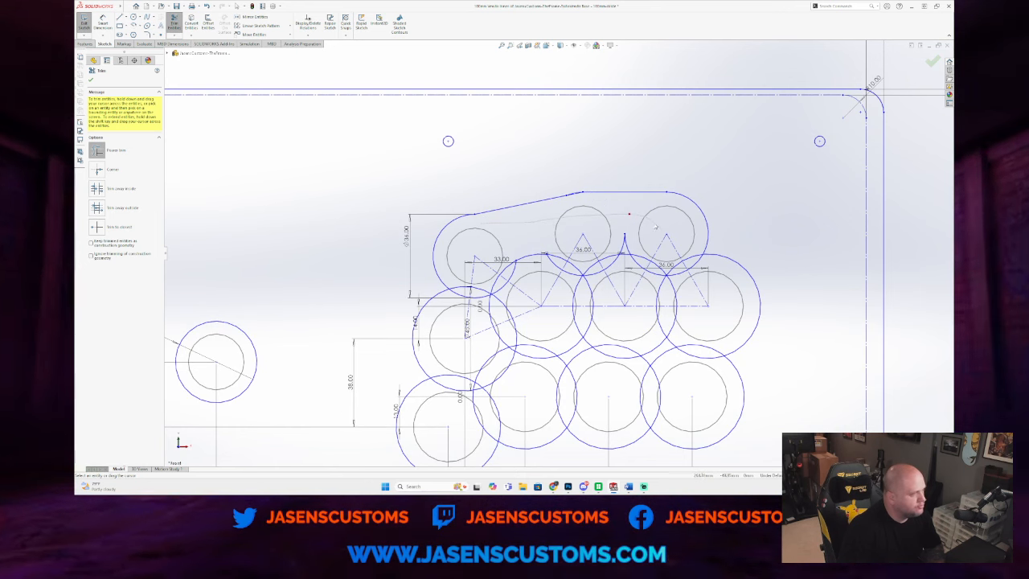
{"action": "mouse_move", "coordinate": [690, 267]}
{"action": "left_mouse_down"}
{"action": "mouse_move", "coordinate": [708, 328]}
{"action": "mouse_move", "coordinate": [694, 391]}
{"action": "mouse_move", "coordinate": [539, 397]}
{"action": "left_mouse_up"}
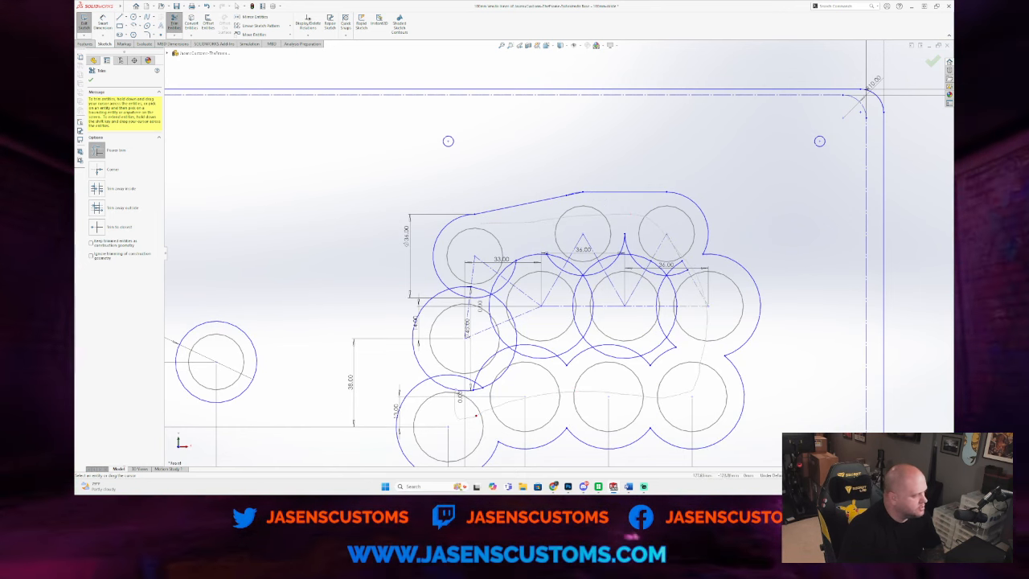
{"action": "mouse_move", "coordinate": [464, 312]}
{"action": "left_mouse_down"}
{"action": "mouse_move", "coordinate": [474, 284]}
{"action": "mouse_move", "coordinate": [504, 289]}
{"action": "left_mouse_up"}
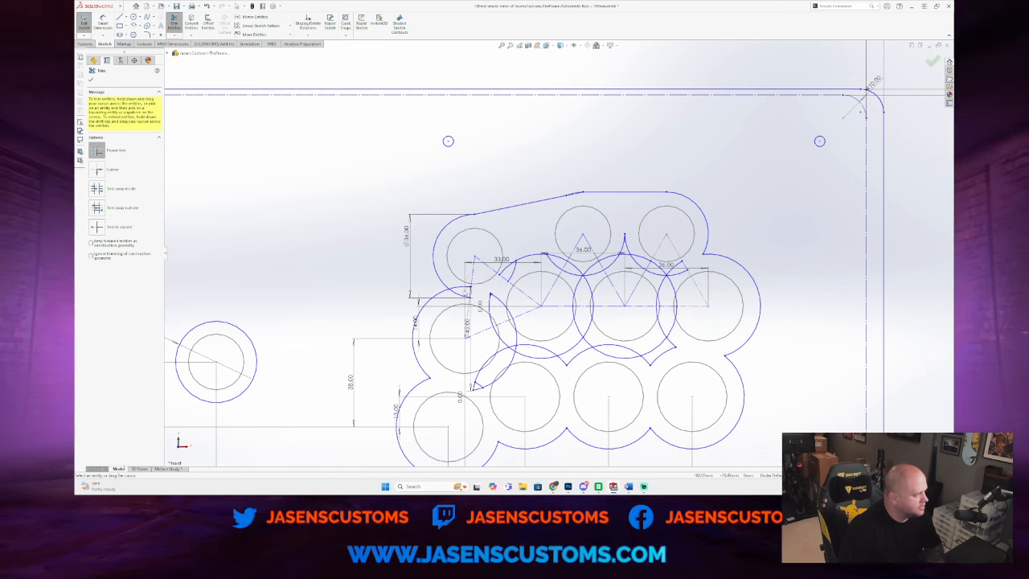
{"action": "mouse_move", "coordinate": [458, 313]}
{"action": "left_mouse_down"}
{"action": "mouse_move", "coordinate": [490, 295]}
{"action": "mouse_move", "coordinate": [484, 352]}
{"action": "left_mouse_up"}
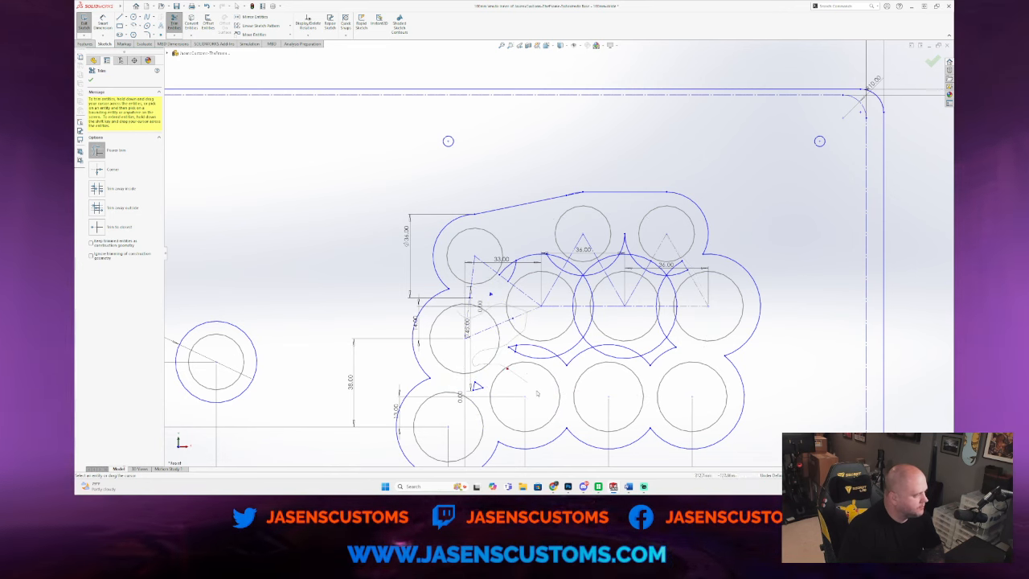
{"action": "mouse_move", "coordinate": [538, 394]}
{"action": "left_mouse_down"}
{"action": "mouse_move", "coordinate": [502, 366]}
{"action": "mouse_move", "coordinate": [472, 382]}
{"action": "mouse_move", "coordinate": [477, 391]}
{"action": "mouse_move", "coordinate": [519, 350]}
{"action": "mouse_move", "coordinate": [512, 346]}
{"action": "left_mouse_up"}
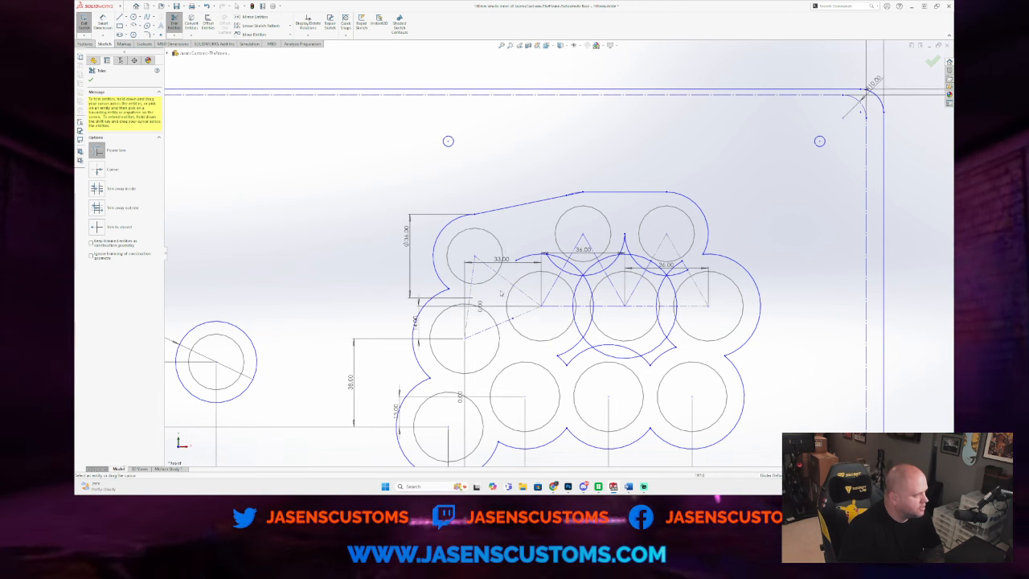
Step: Trim the remaining arcs and stray segments between the top and middle button rows, keeping only the cluster's outer contour
{"action": "scroll", "coordinate": [531, 310], "scroll_direction": "down", "scroll_amount": 3}
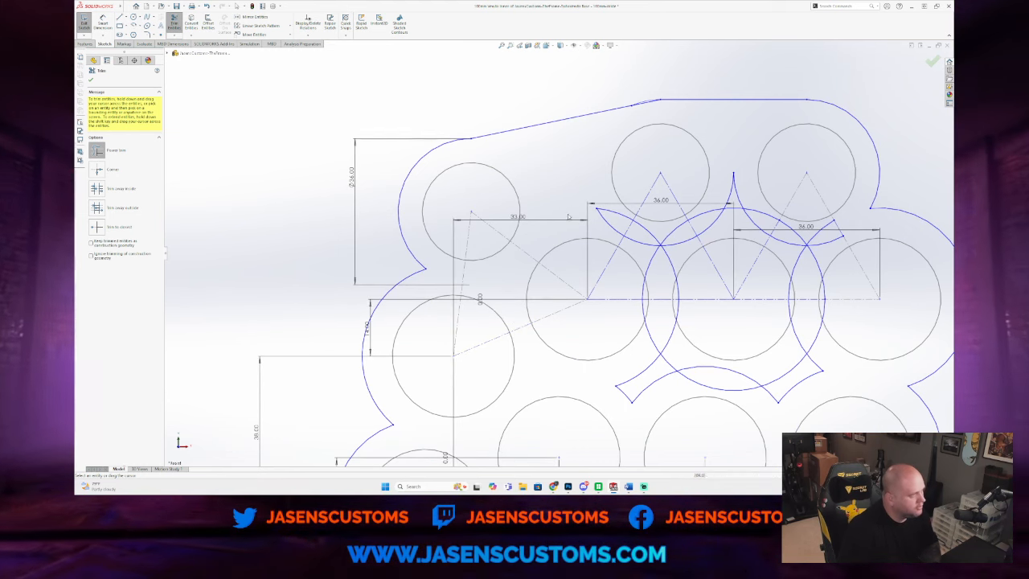
{"action": "mouse_move", "coordinate": [599, 205]}
{"action": "left_mouse_down"}
{"action": "mouse_move", "coordinate": [699, 248]}
{"action": "mouse_move", "coordinate": [672, 242]}
{"action": "mouse_move", "coordinate": [650, 217]}
{"action": "left_mouse_up"}
{"action": "mouse_move", "coordinate": [732, 230]}
{"action": "left_mouse_down"}
{"action": "mouse_move", "coordinate": [728, 205]}
{"action": "mouse_move", "coordinate": [741, 219]}
{"action": "left_mouse_up"}
{"action": "mouse_move", "coordinate": [796, 244]}
{"action": "left_mouse_down"}
{"action": "mouse_move", "coordinate": [808, 269]}
{"action": "mouse_move", "coordinate": [800, 354]}
{"action": "mouse_move", "coordinate": [816, 392]}
{"action": "mouse_move", "coordinate": [782, 384]}
{"action": "left_mouse_up"}
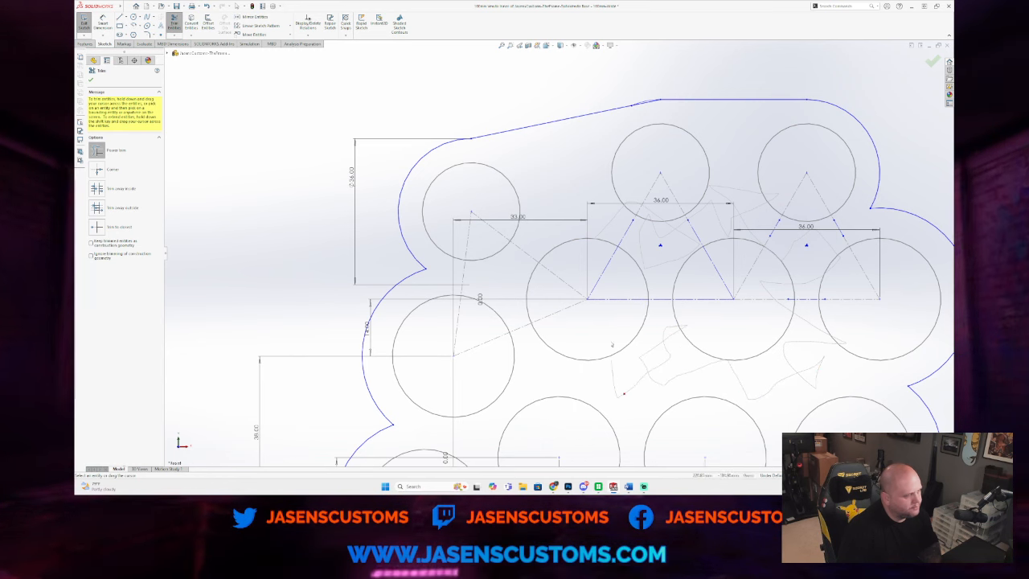
{"action": "left_click_drag", "start_coordinate": [612, 345], "coordinate": [631, 248]}
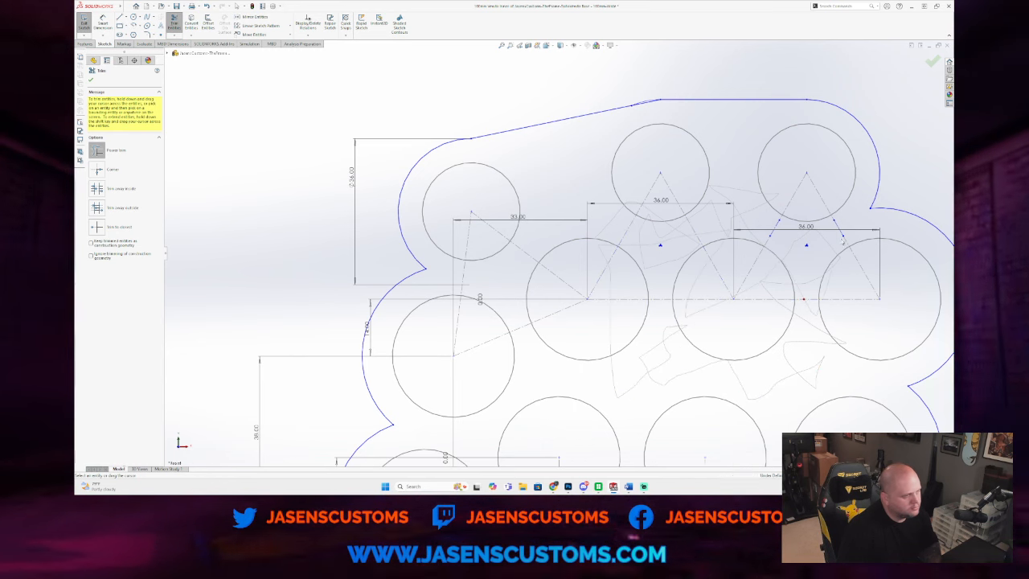
Step: Trim the sloped line's short overlap beneath the arc above the middle small button
{"action": "scroll", "coordinate": [557, 254], "scroll_direction": "up", "scroll_amount": 3}
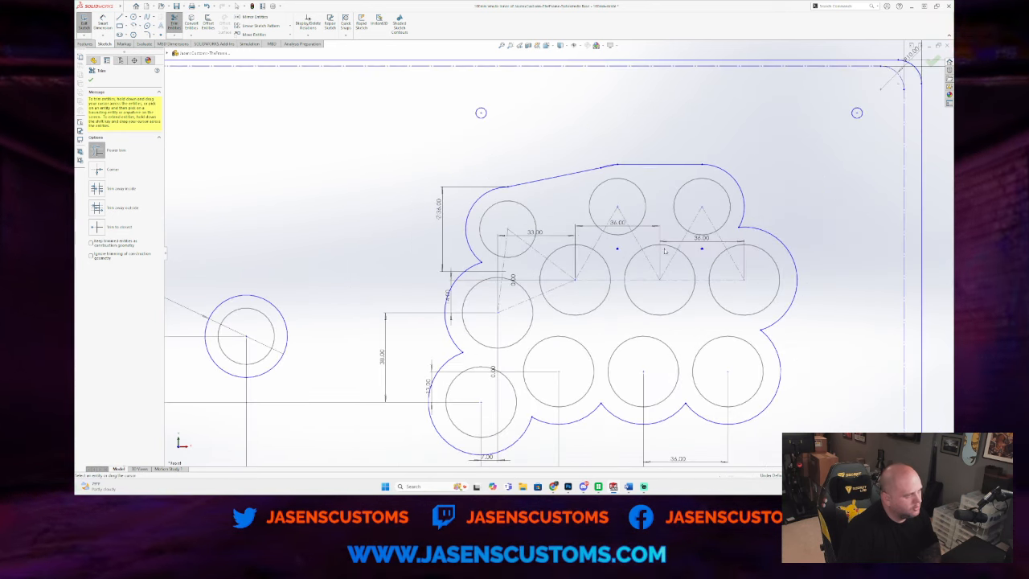
{"action": "scroll", "coordinate": [609, 171], "scroll_direction": "up", "scroll_amount": 1}
{"action": "scroll", "coordinate": [611, 177], "scroll_direction": "down", "scroll_amount": 6}
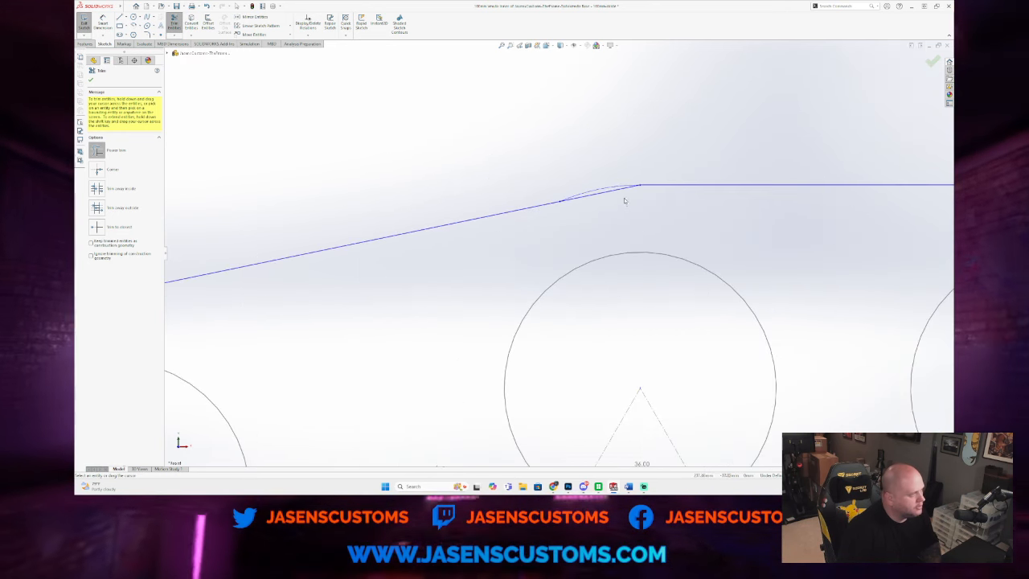
{"action": "scroll", "coordinate": [635, 265], "scroll_direction": "down", "scroll_amount": 3}
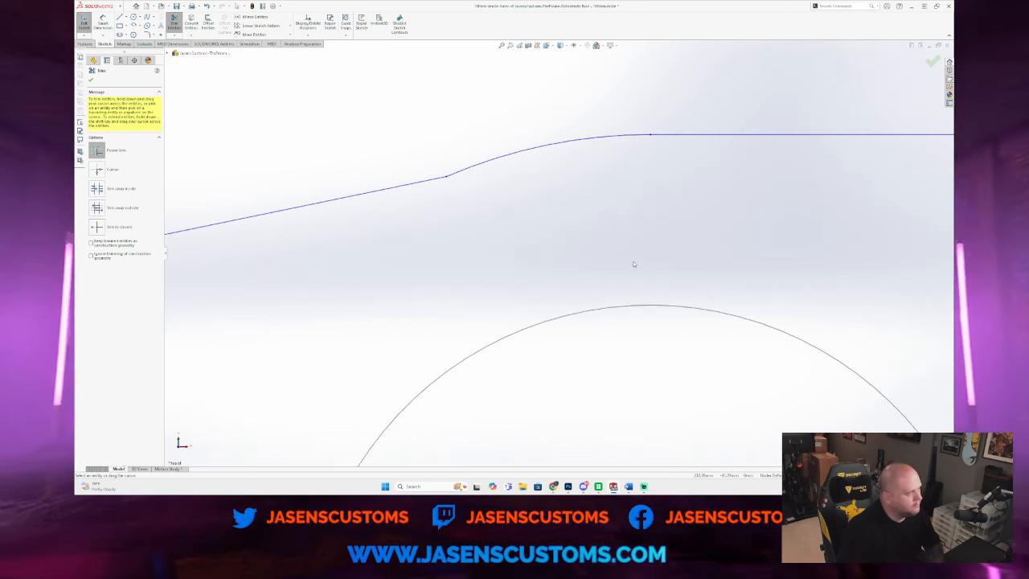
Step: Trim away the two tiny leftover triangles between the top and middle button rows, inside the cluster's outline
{"action": "scroll", "coordinate": [622, 254], "scroll_direction": "up", "scroll_amount": 5}
{"action": "scroll", "coordinate": [520, 267], "scroll_direction": "down", "scroll_amount": 8}
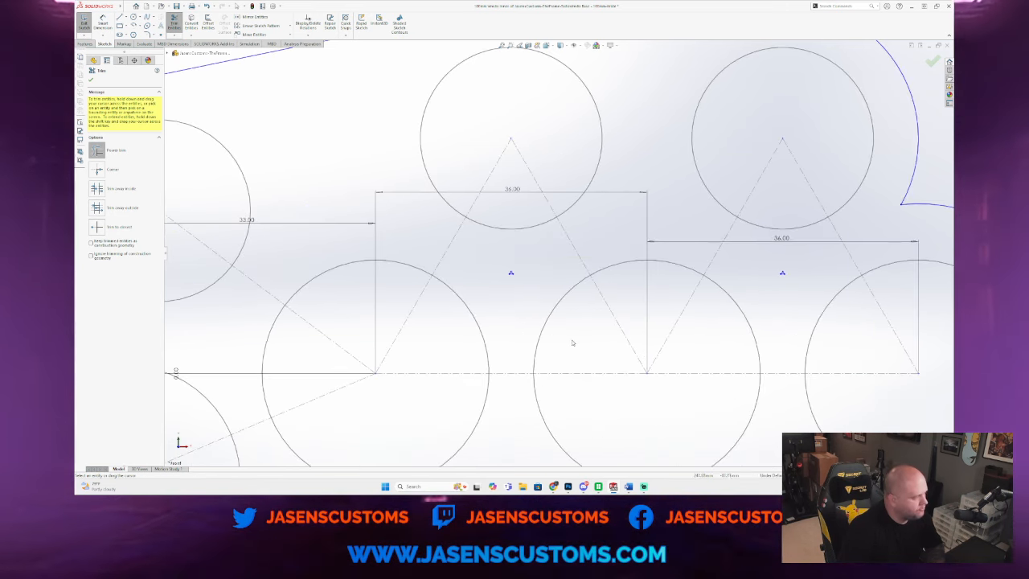
{"action": "scroll", "coordinate": [514, 267], "scroll_direction": "up", "scroll_amount": 1}
{"action": "scroll", "coordinate": [542, 266], "scroll_direction": "down", "scroll_amount": 6}
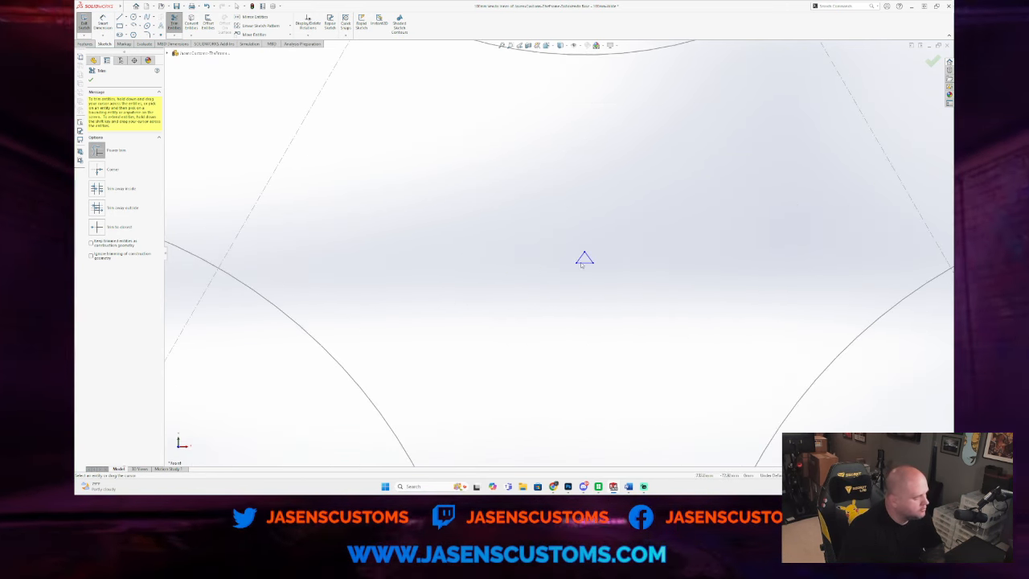
{"action": "scroll", "coordinate": [731, 299], "scroll_direction": "up", "scroll_amount": 5}
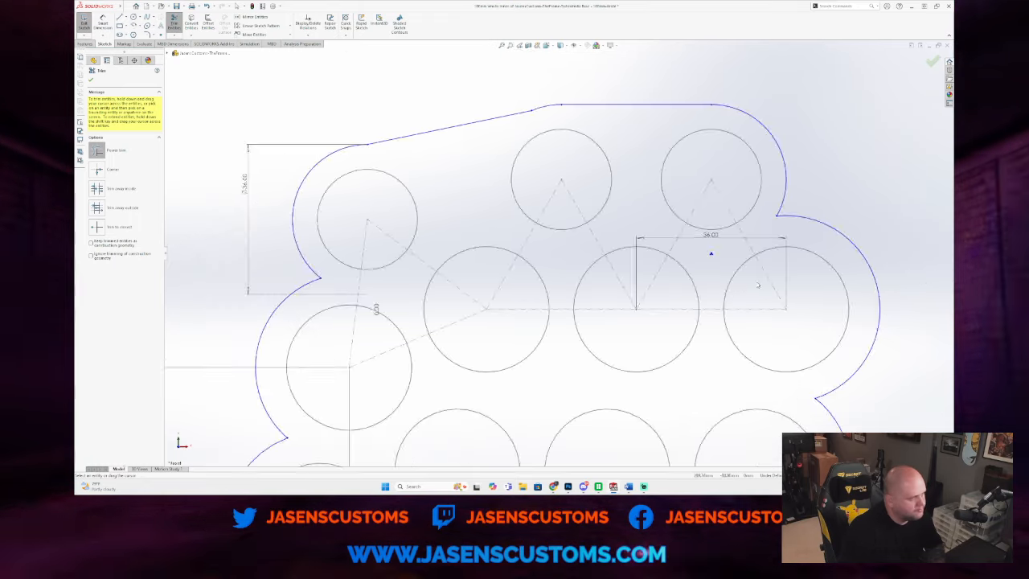
{"action": "scroll", "coordinate": [636, 271], "scroll_direction": "down", "scroll_amount": 5}
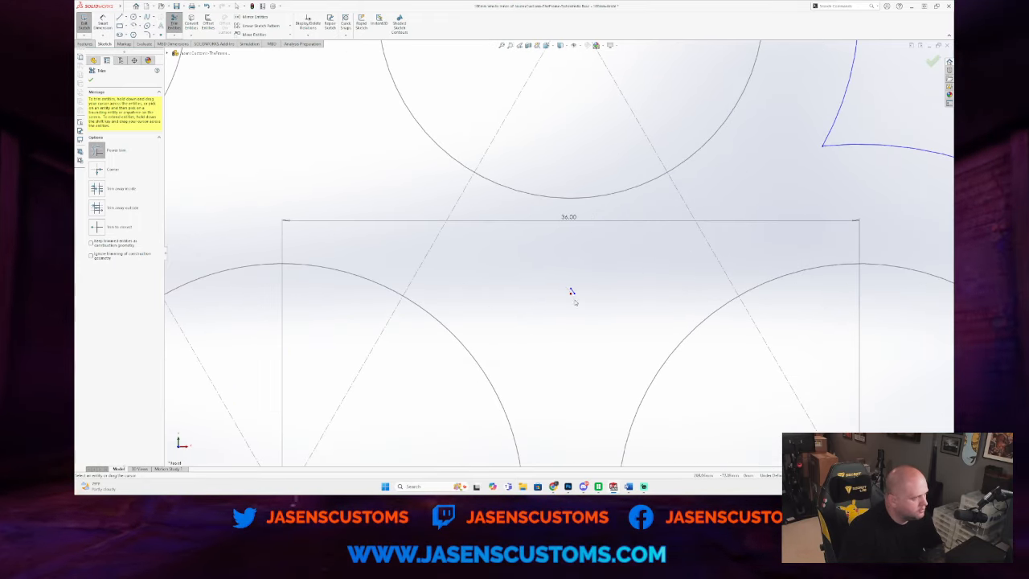
{"action": "scroll", "coordinate": [583, 286], "scroll_direction": "up", "scroll_amount": 8}
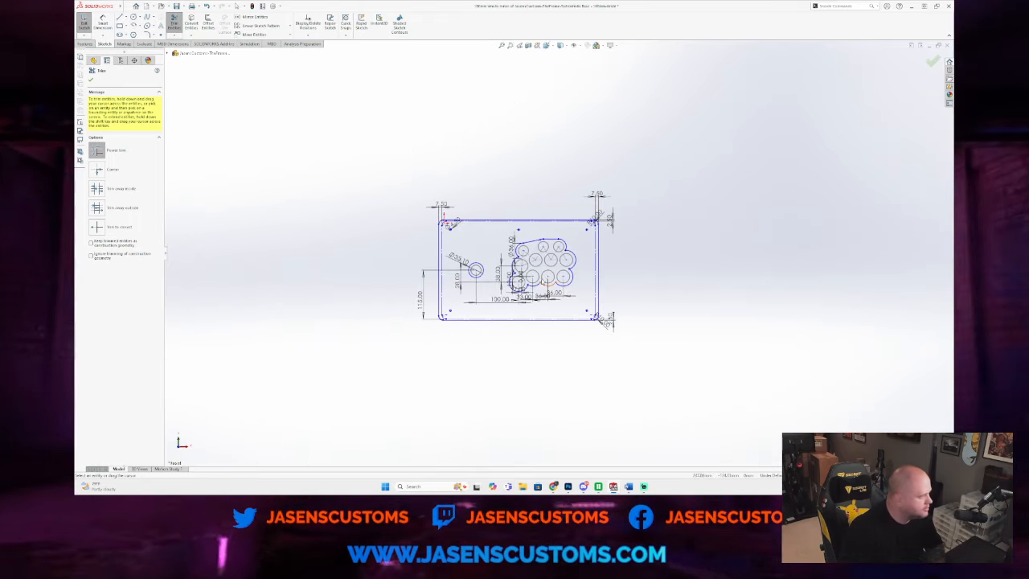
{"action": "scroll", "coordinate": [540, 270], "scroll_direction": "down", "scroll_amount": 6}
{"action": "scroll", "coordinate": [510, 138], "scroll_direction": "up", "scroll_amount": 3}
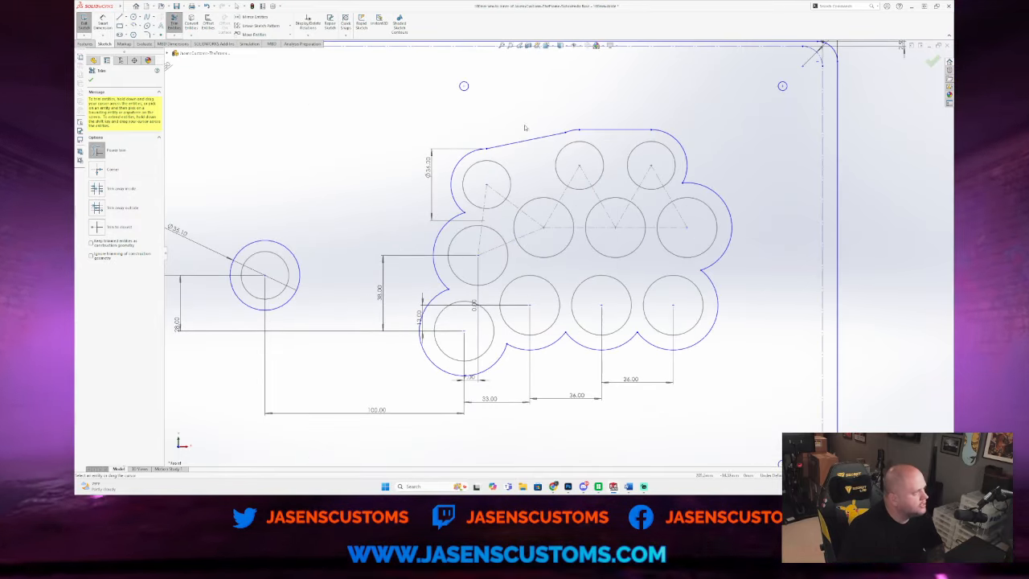
{"action": "scroll", "coordinate": [510, 139], "scroll_direction": "down", "scroll_amount": 3}
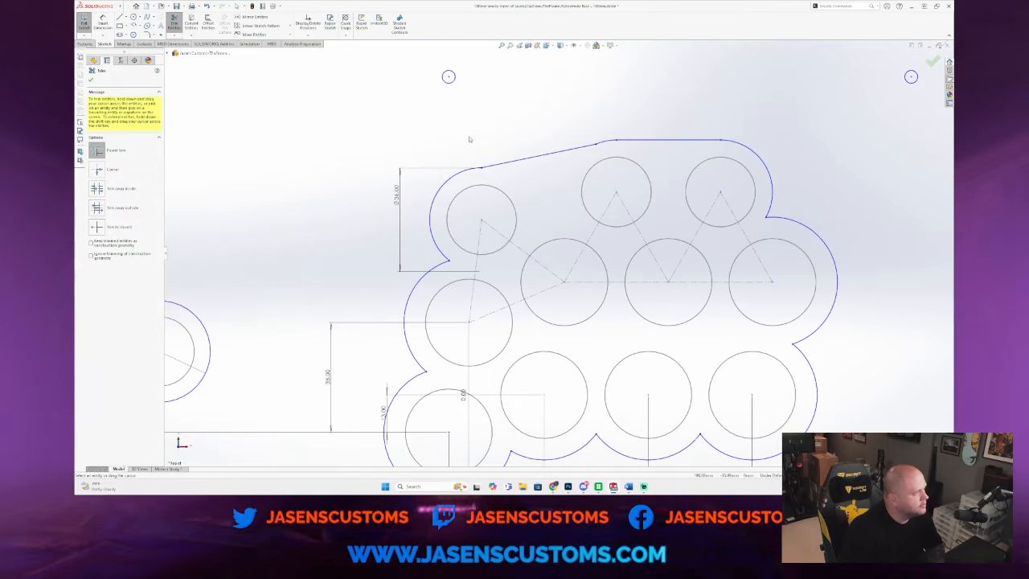
{"action": "left_click", "coordinate": [91, 80]}
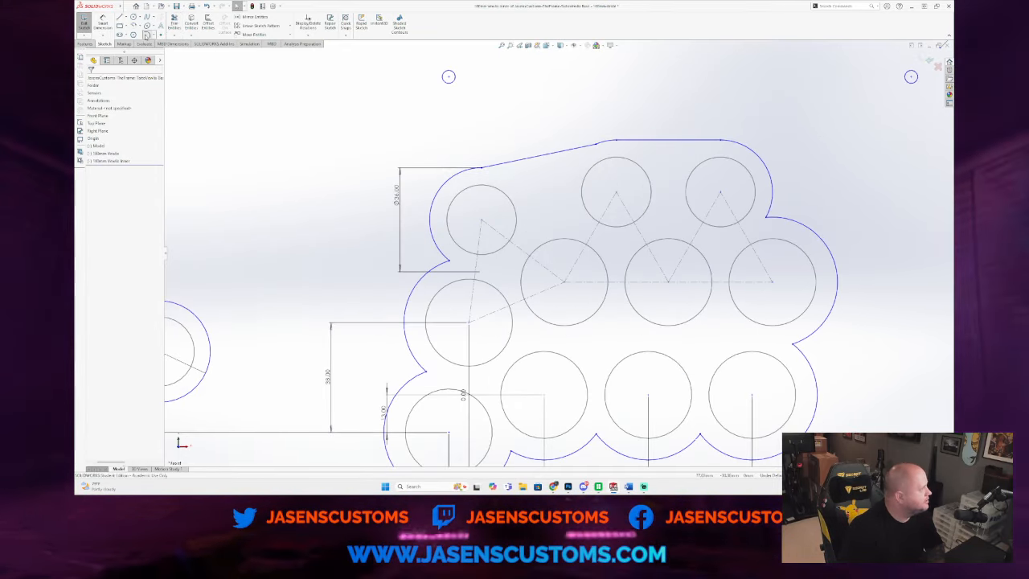
Step: Fillet both ends of the sloped line above the small buttons with a 60 mm radius
{"action": "left_click", "coordinate": [146, 35]}
{"action": "scroll", "coordinate": [483, 164], "scroll_direction": "down", "scroll_amount": 2}
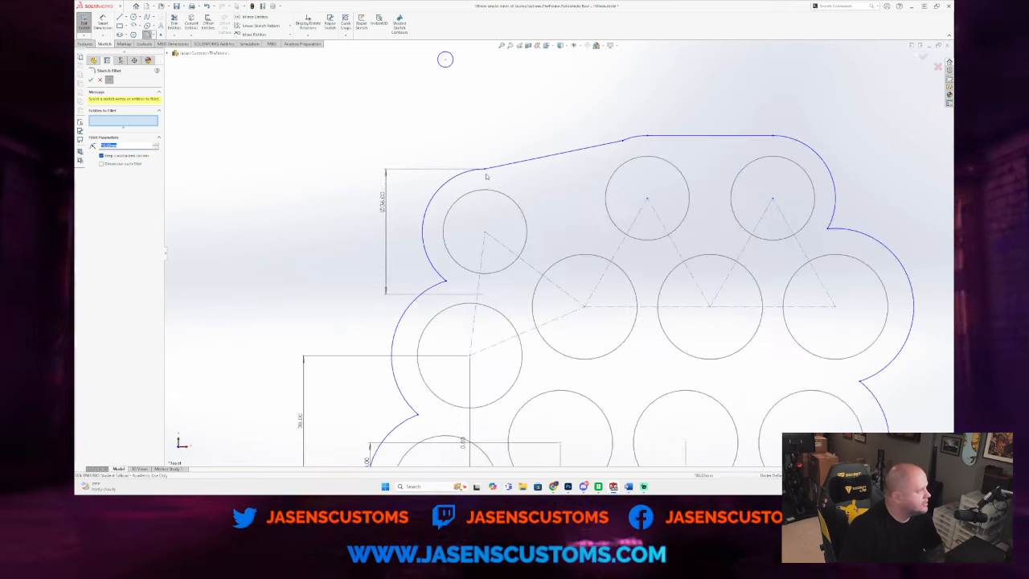
{"action": "left_click", "coordinate": [624, 143]}
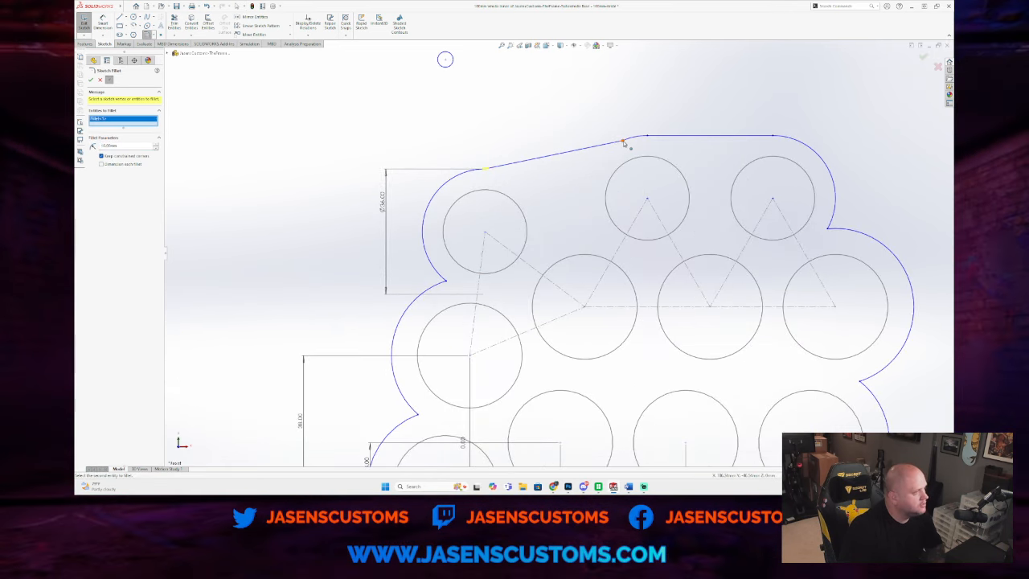
{"action": "left_click", "coordinate": [157, 150]}
{"action": "left_click", "coordinate": [157, 151]}
{"action": "left_click", "coordinate": [157, 151]}
{"action": "left_click", "coordinate": [156, 151]}
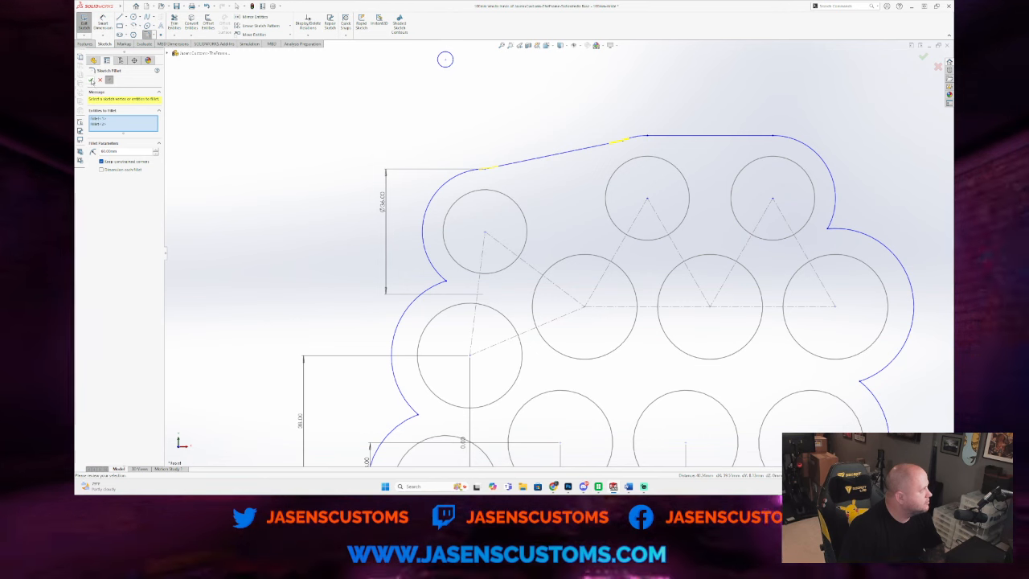
{"action": "left_click", "coordinate": [91, 80]}
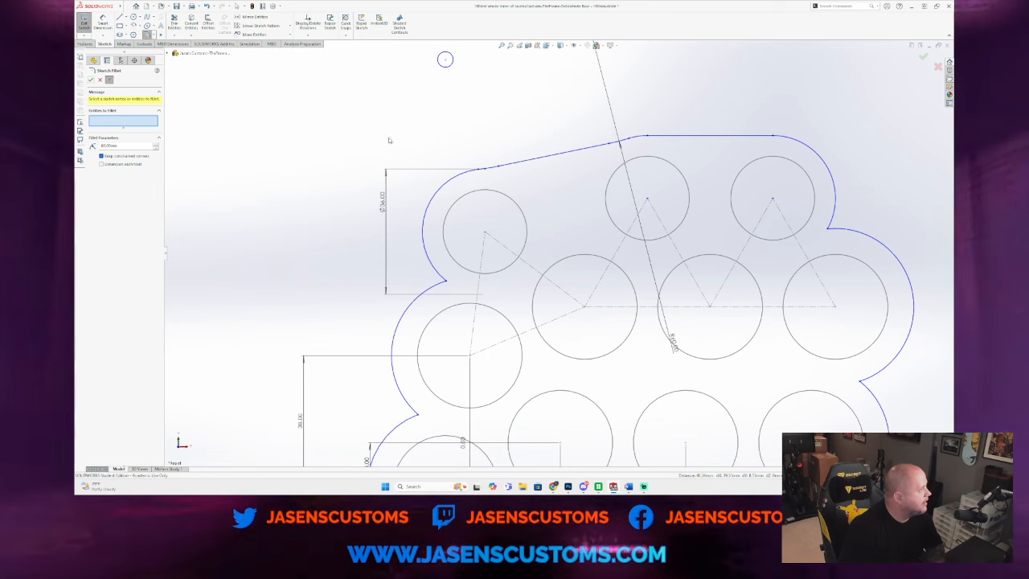
Step: Delete the sloped line, the fillet arcs at its ends, and the short arc above the middle small button
{"action": "left_click", "coordinate": [555, 156]}
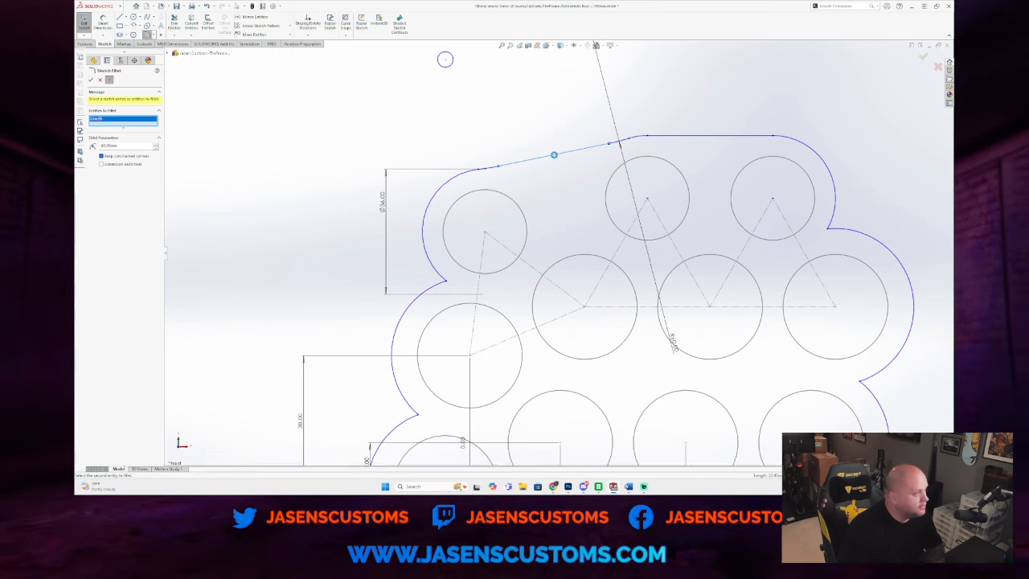
{"action": "left_click", "coordinate": [99, 79]}
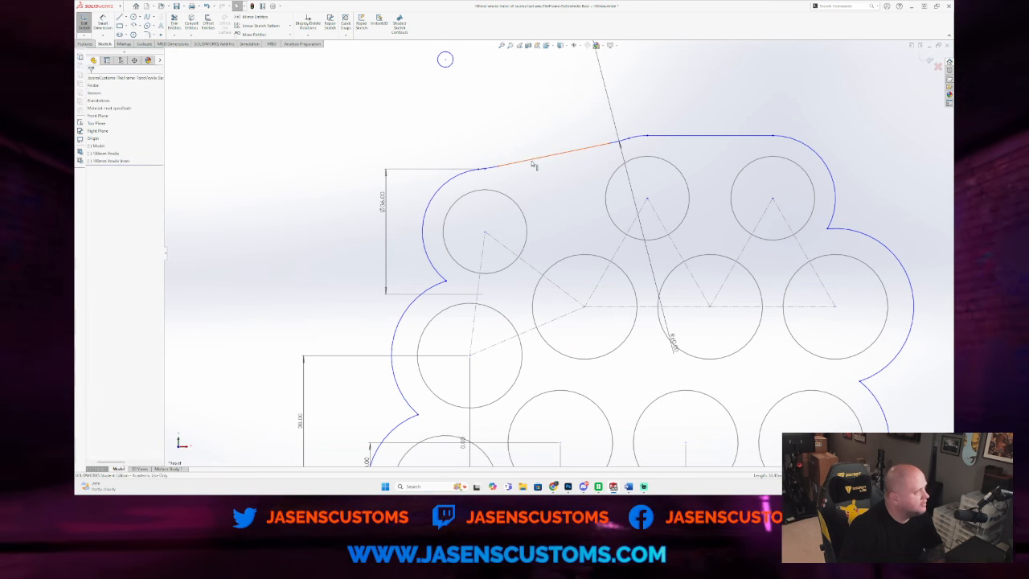
{"action": "key", "text": "Delete"}
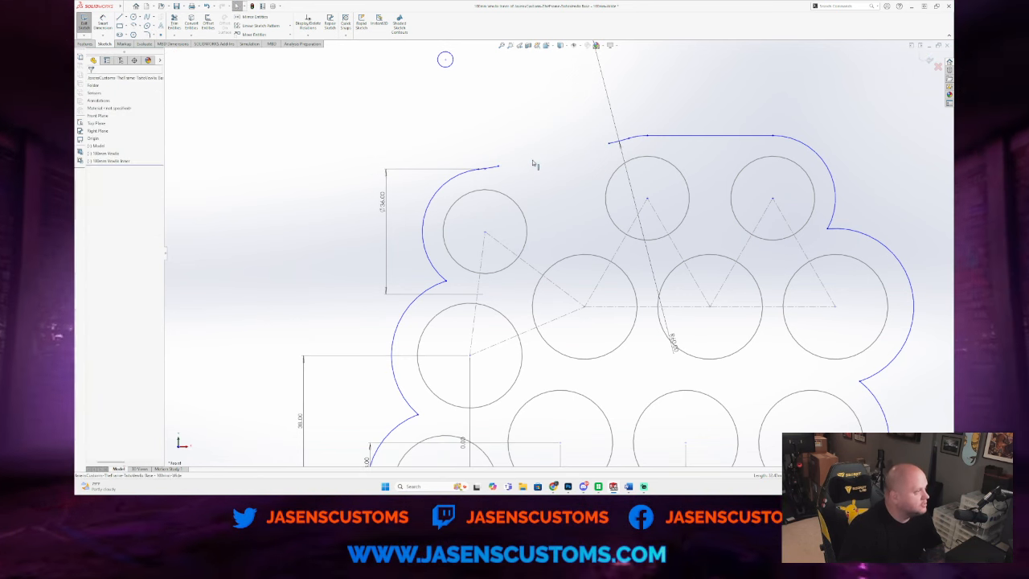
{"action": "scroll", "coordinate": [523, 168], "scroll_direction": "down", "scroll_amount": 2}
{"action": "left_click", "coordinate": [476, 182]}
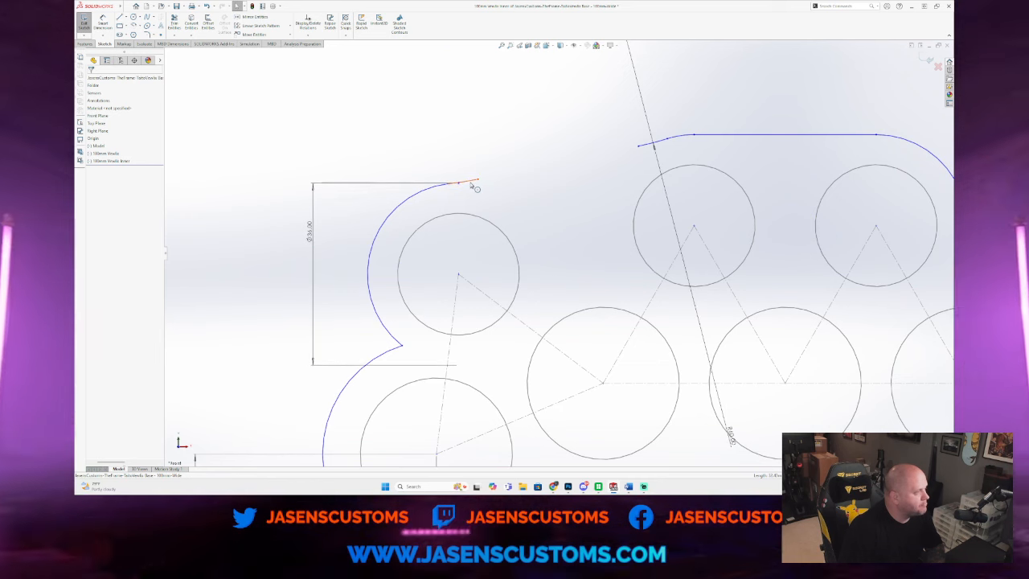
{"action": "key", "text": "Delete"}
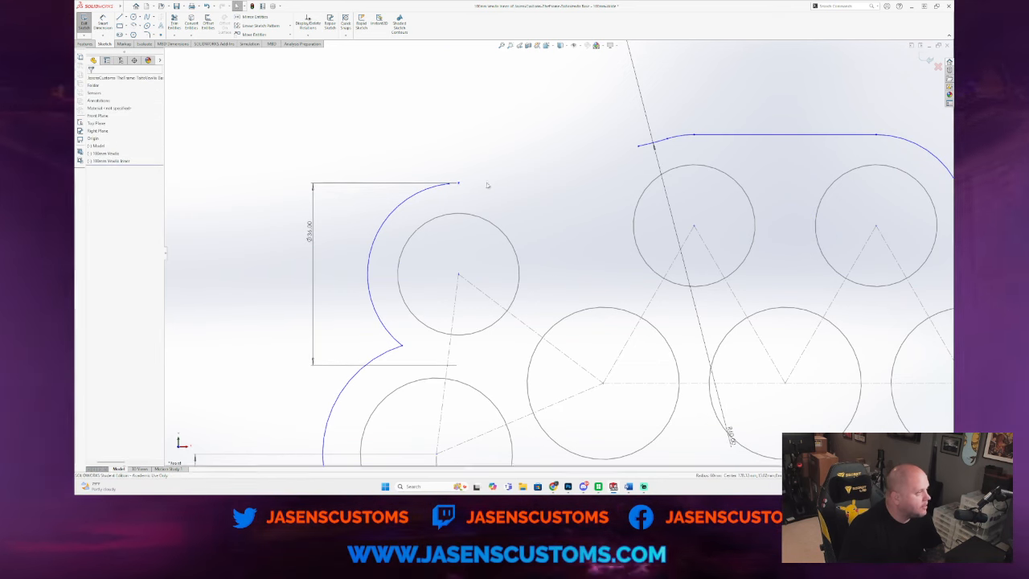
{"action": "left_click", "coordinate": [654, 144]}
{"action": "key", "text": "Delete"}
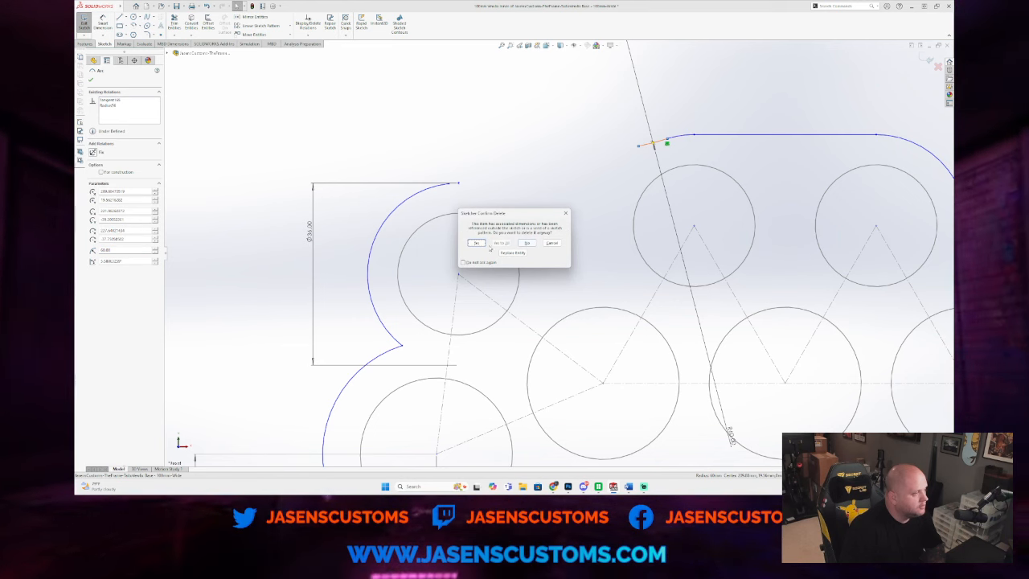
{"action": "left_click", "coordinate": [477, 242]}
{"action": "left_click", "coordinate": [676, 138]}
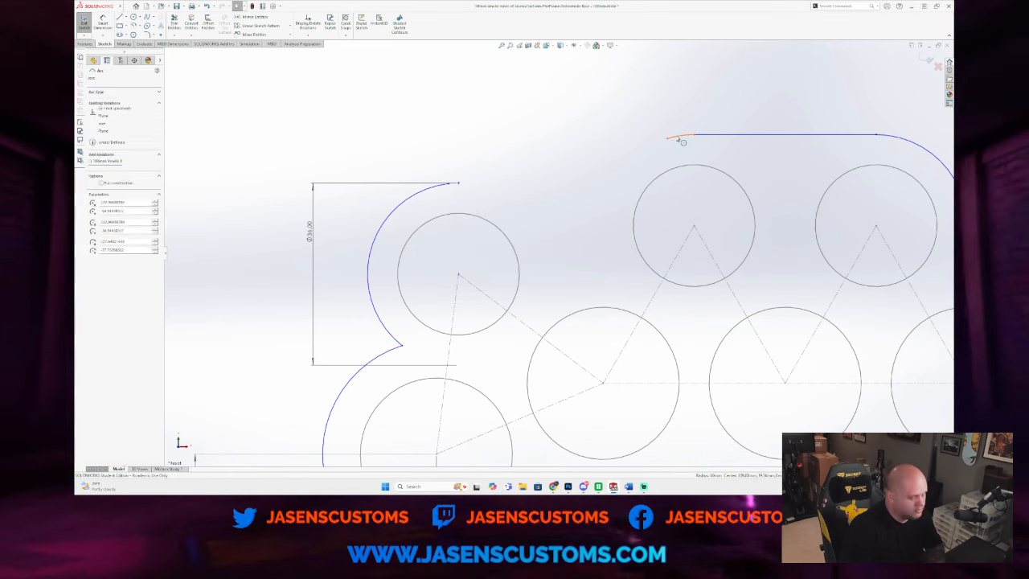
{"action": "key", "text": "Delete"}
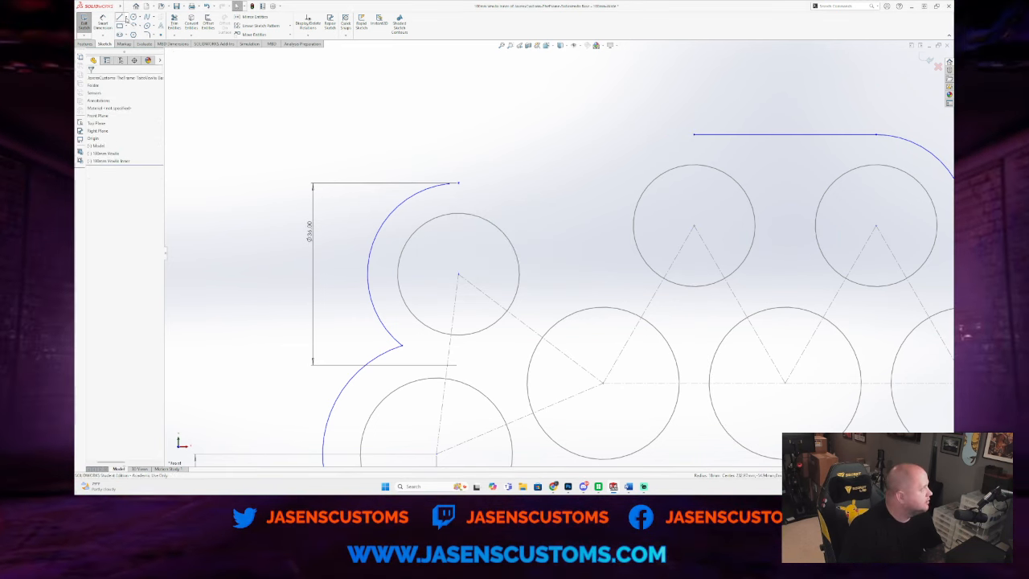
Step: Draw a straight line from the top end of the leftmost small button's arc to the start of the horizontal top line
{"action": "left_click", "coordinate": [120, 17]}
{"action": "left_click", "coordinate": [456, 185]}
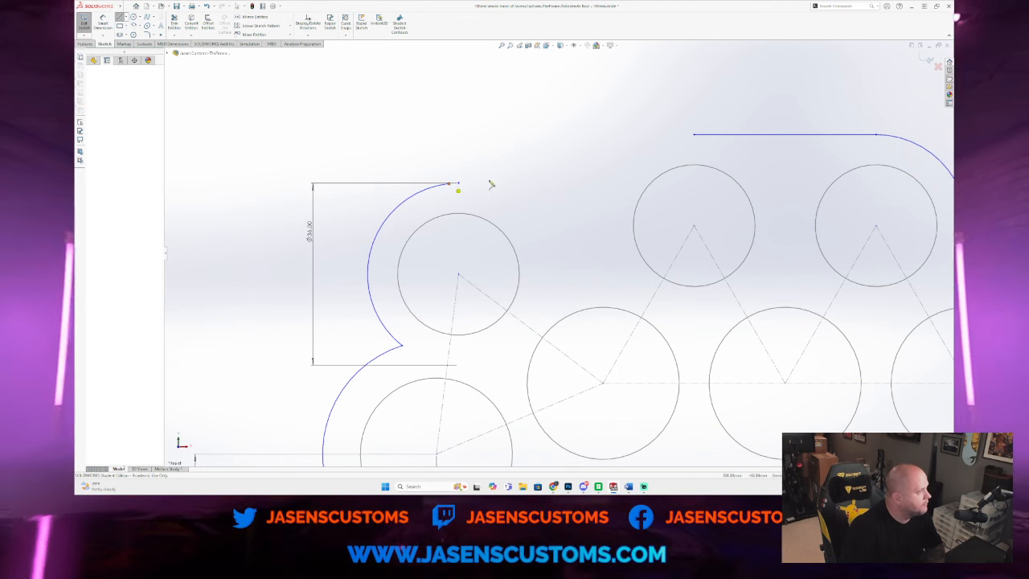
{"action": "left_click", "coordinate": [695, 135]}
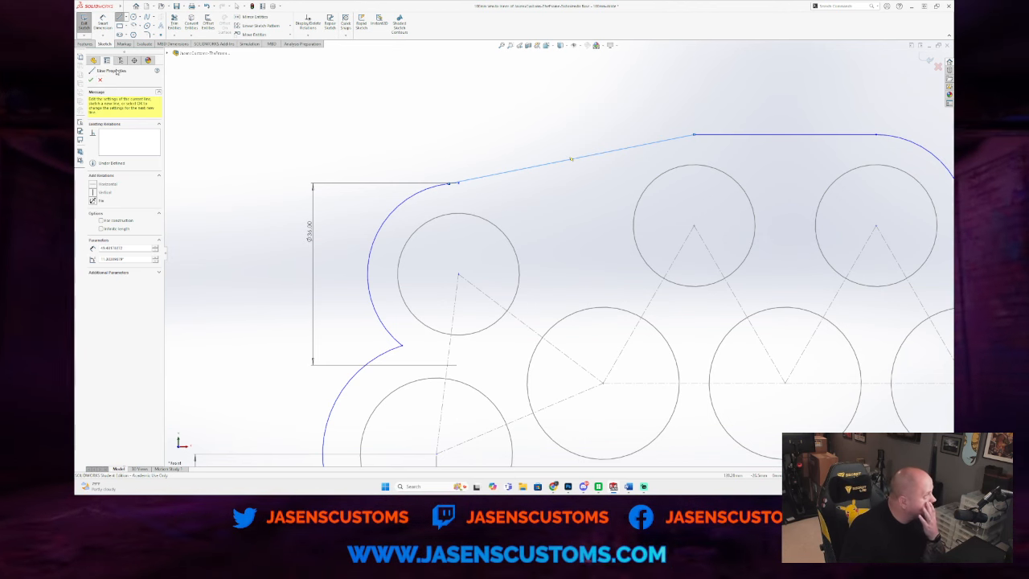
Step: Try to fillet the new sloped line at the leftmost small button's arc, and delete the line
{"action": "left_click", "coordinate": [146, 35]}
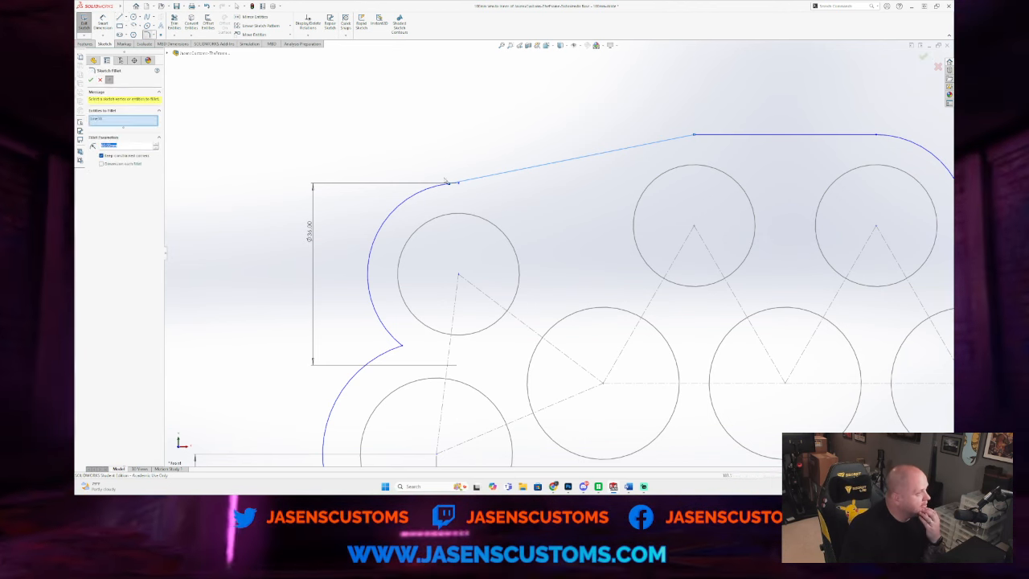
{"action": "left_click", "coordinate": [451, 185]}
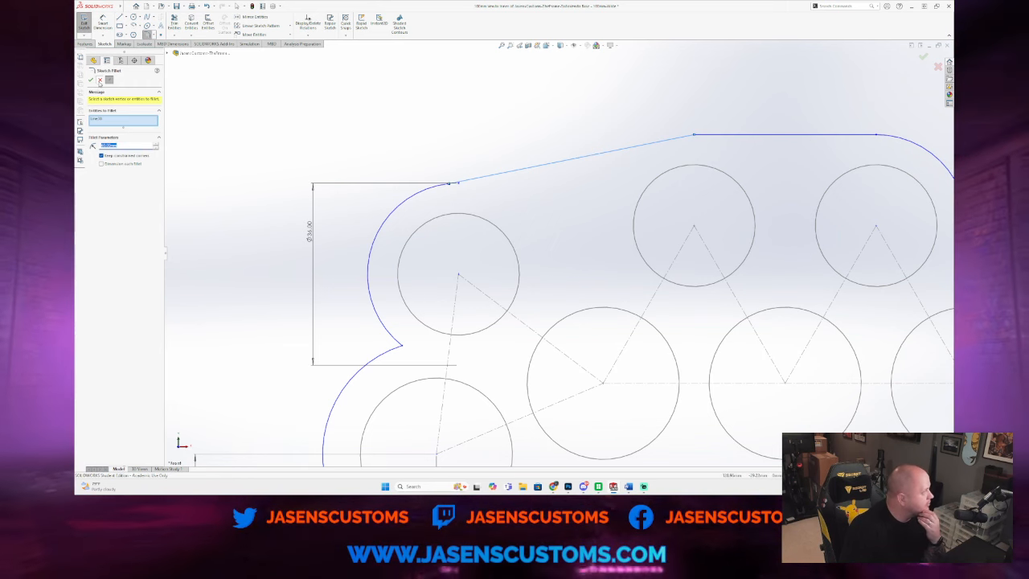
{"action": "left_click", "coordinate": [91, 79]}
{"action": "left_click", "coordinate": [493, 176]}
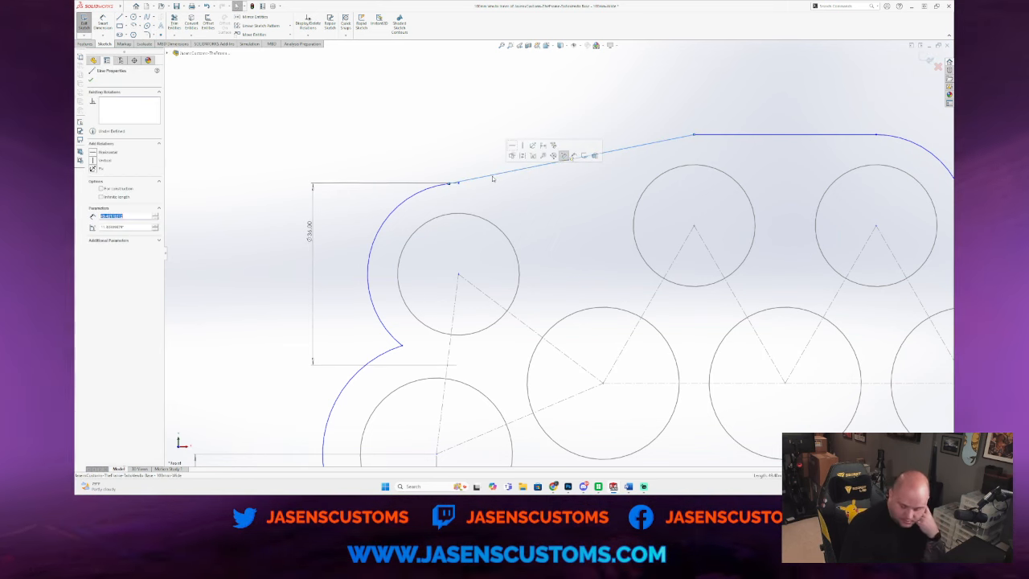
{"action": "key", "text": "Delete"}
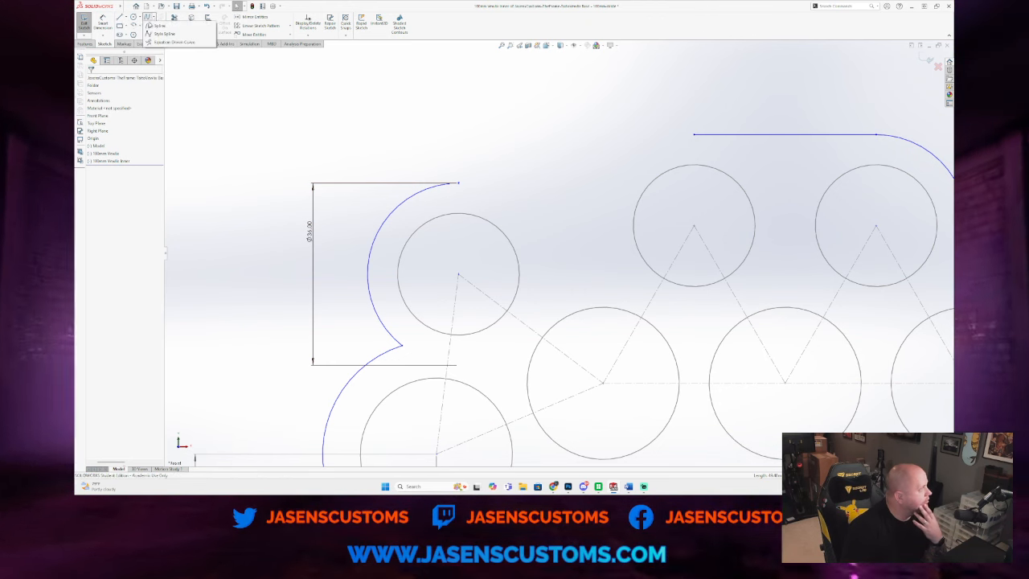
Step: Draw a Bezier style spline with one dipped middle control point, from the leftmost small button's arc to the horizontal top line
{"action": "key", "text": "l"}
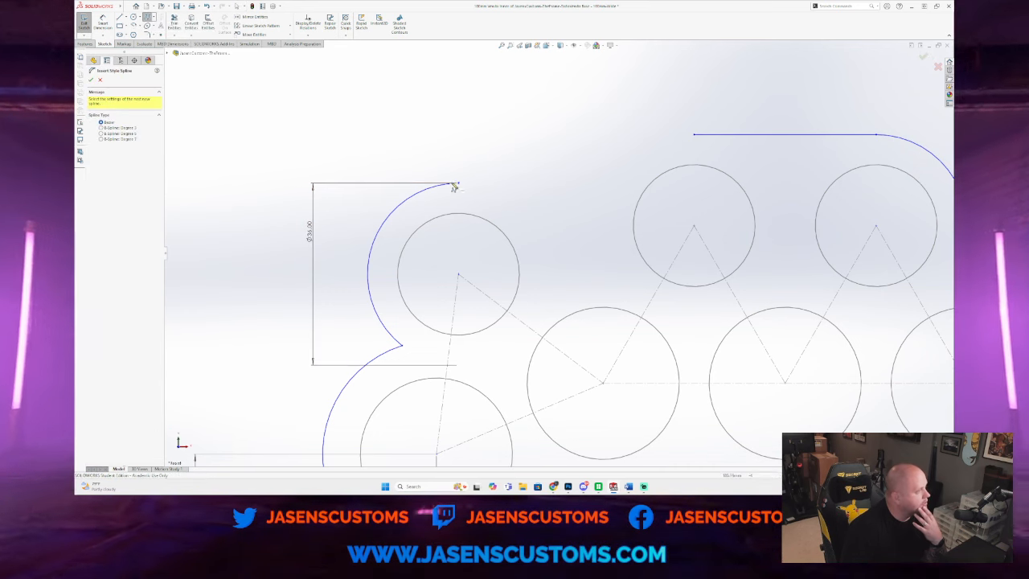
{"action": "left_click", "coordinate": [458, 184]}
{"action": "left_click", "coordinate": [562, 197]}
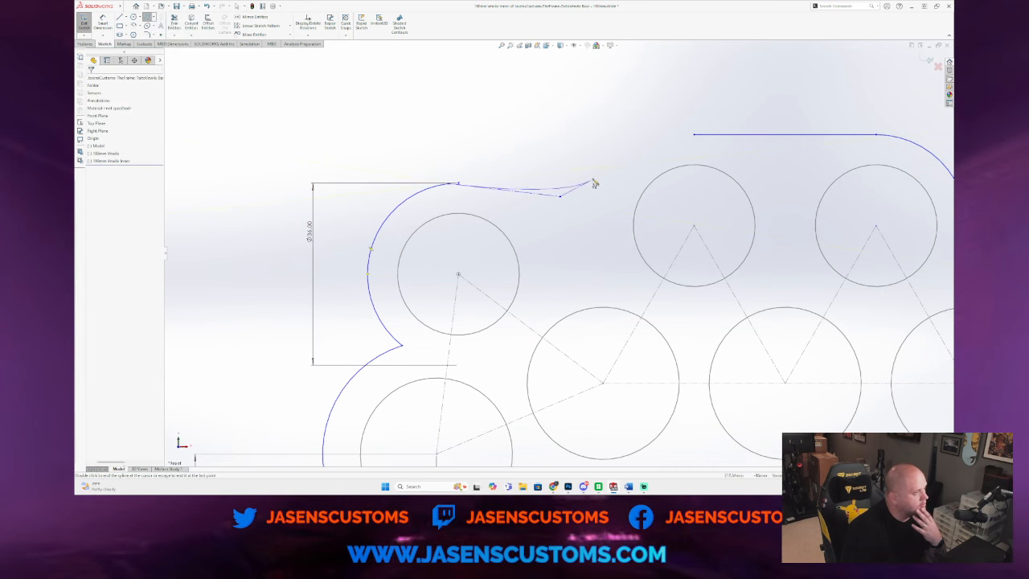
{"action": "double_click", "coordinate": [695, 135]}
{"action": "left_click", "coordinate": [90, 78]}
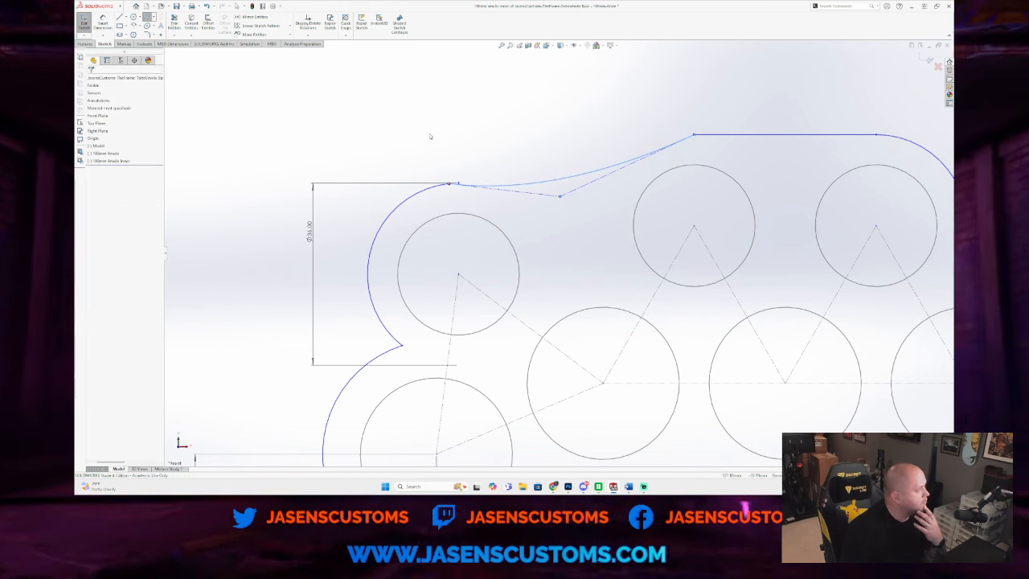
{"action": "key", "text": "Escape"}
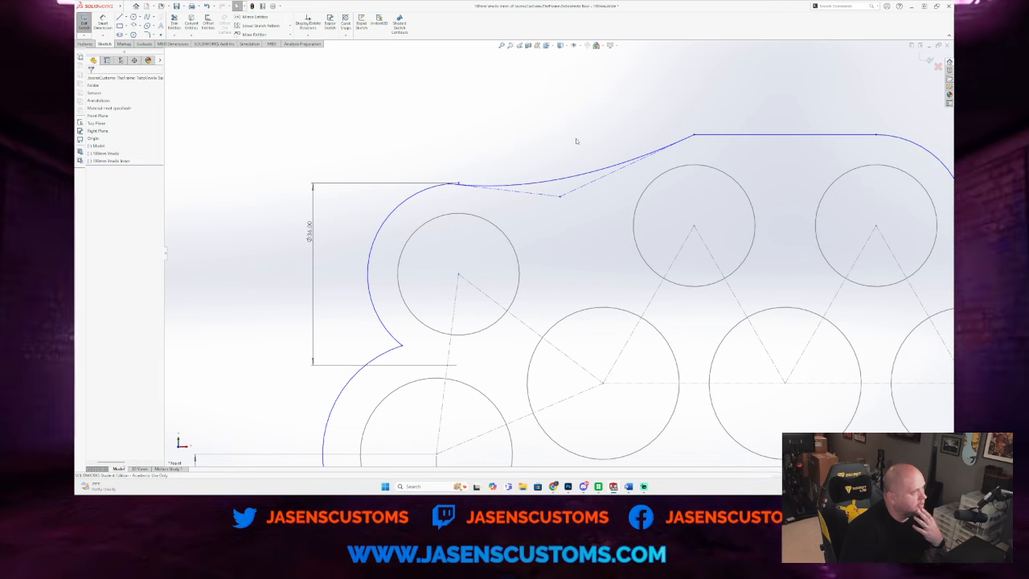
Step: Fillet the corner between the spline and the horizontal top line with a 20 mm radius
{"action": "left_click", "coordinate": [147, 35]}
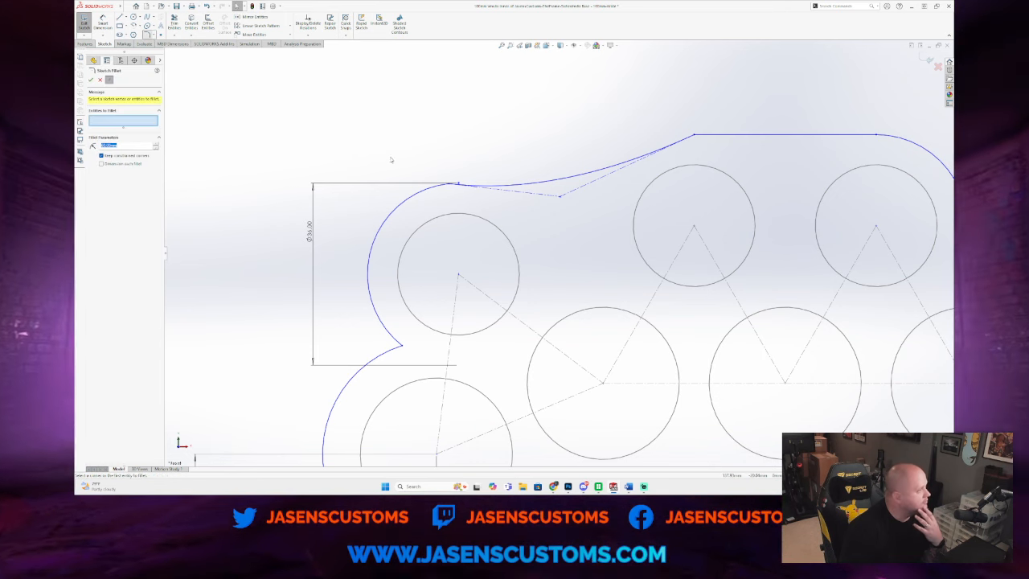
{"action": "left_click", "coordinate": [449, 186]}
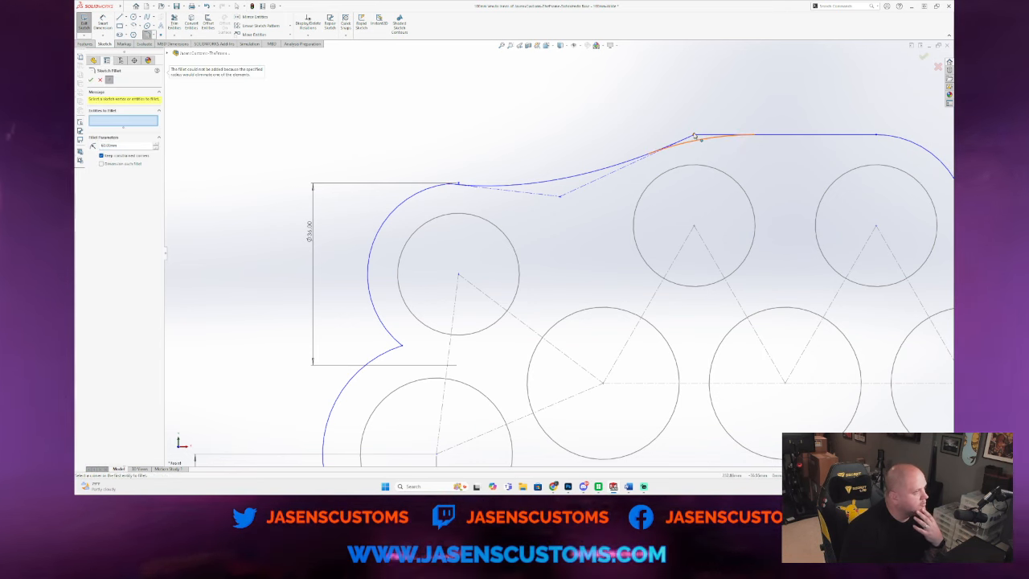
{"action": "left_click_drag", "start_coordinate": [123, 146], "coordinate": [76, 145]}
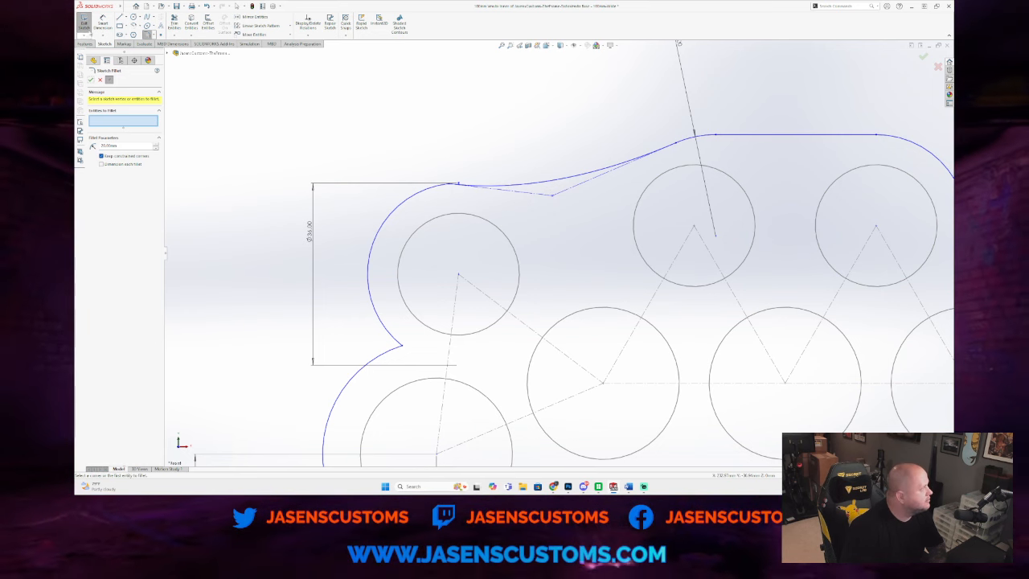
Step: Try to fillet the junction between the style spline and the leftmost small button's arc
{"action": "left_click", "coordinate": [538, 189]}
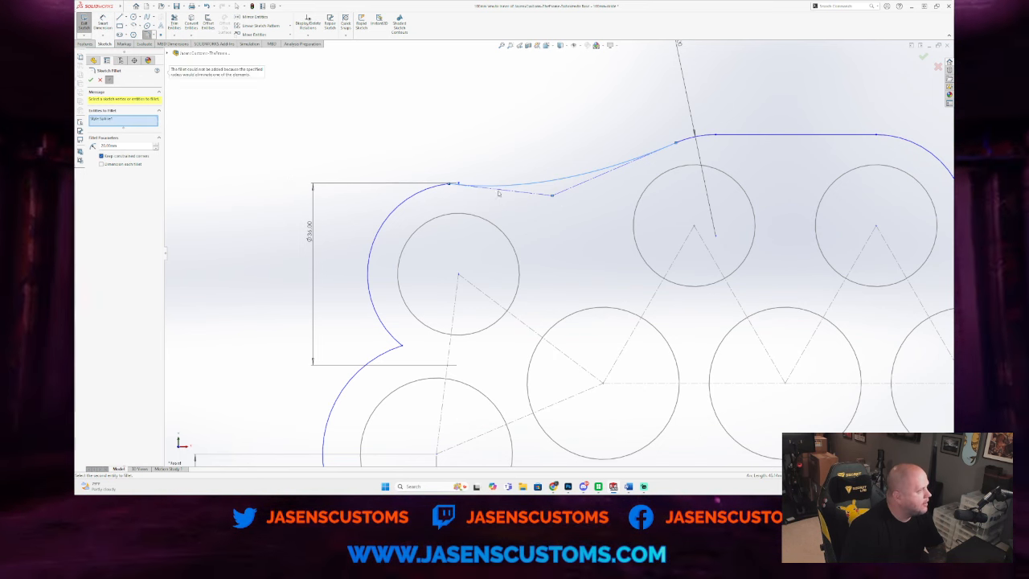
{"action": "left_click", "coordinate": [557, 182]}
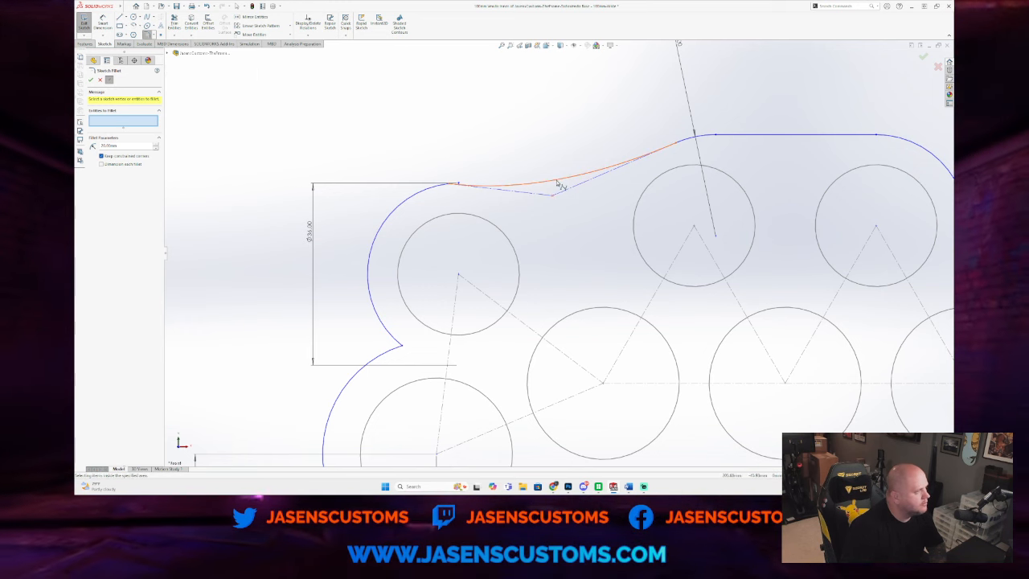
{"action": "left_click", "coordinate": [561, 185]}
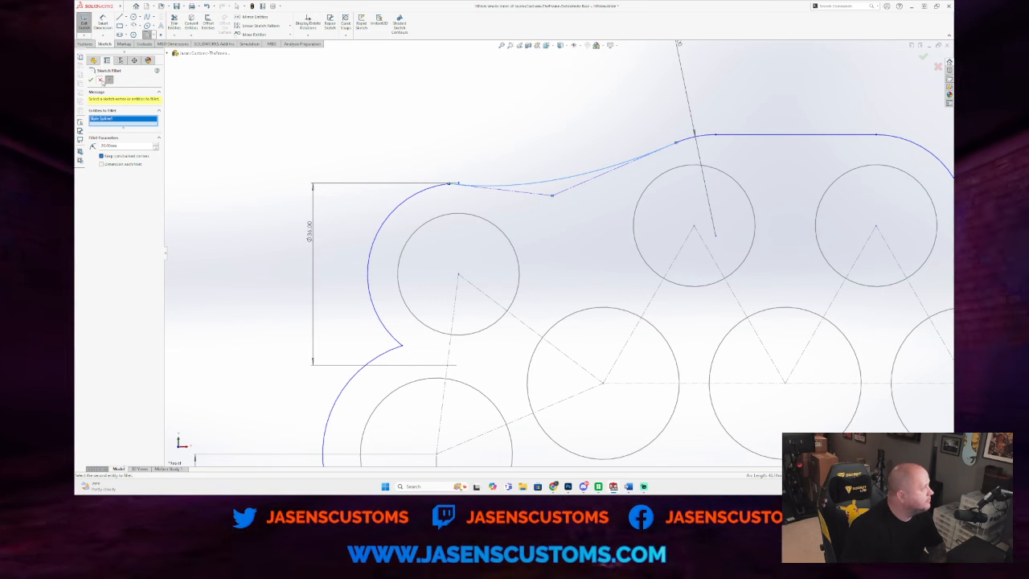
{"action": "left_click", "coordinate": [90, 79]}
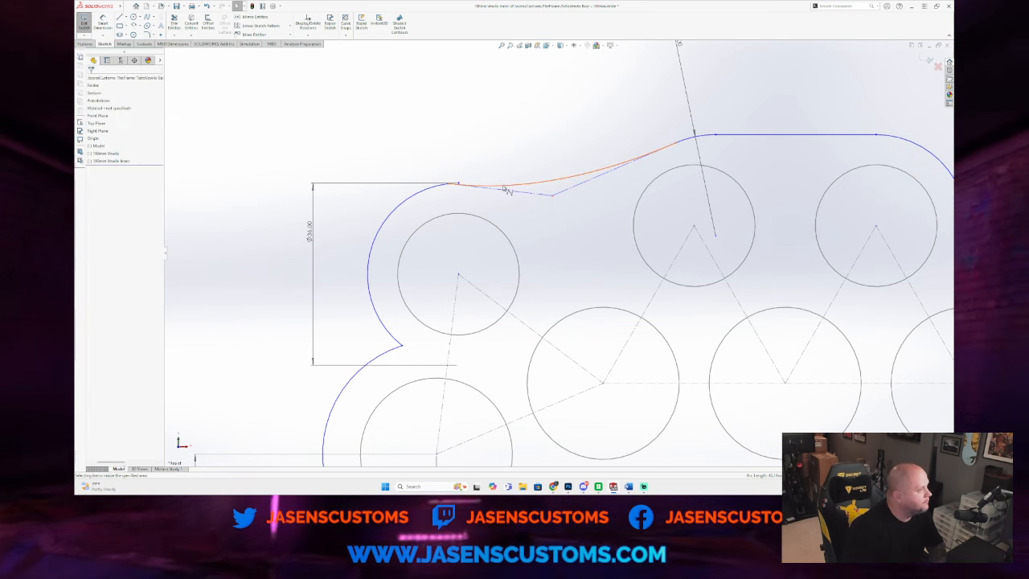
Step: Move the style spline's middle control point to flatten its transition from the leftmost small button's arc
{"action": "left_click", "coordinate": [494, 185]}
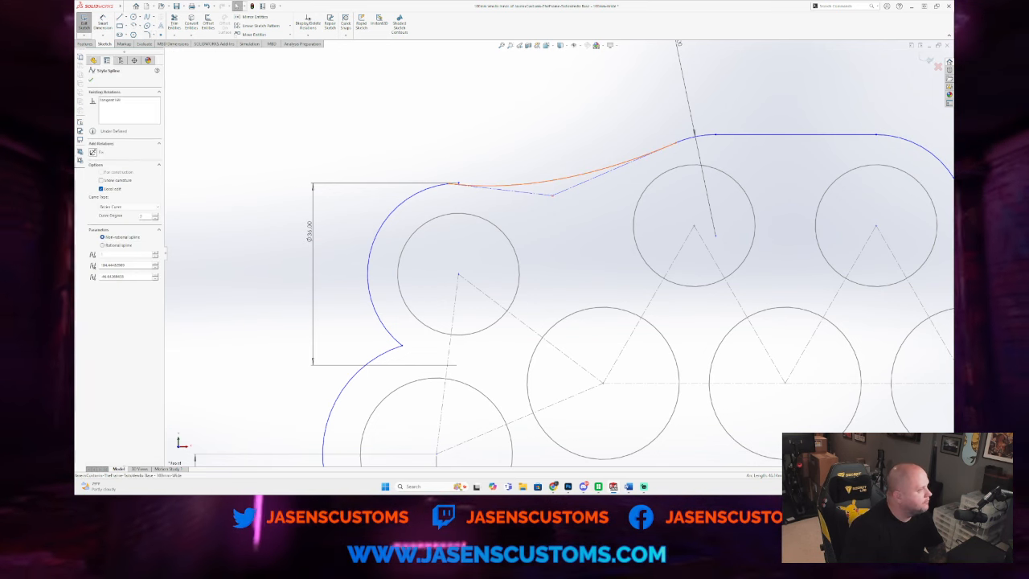
{"action": "left_click", "coordinate": [551, 195]}
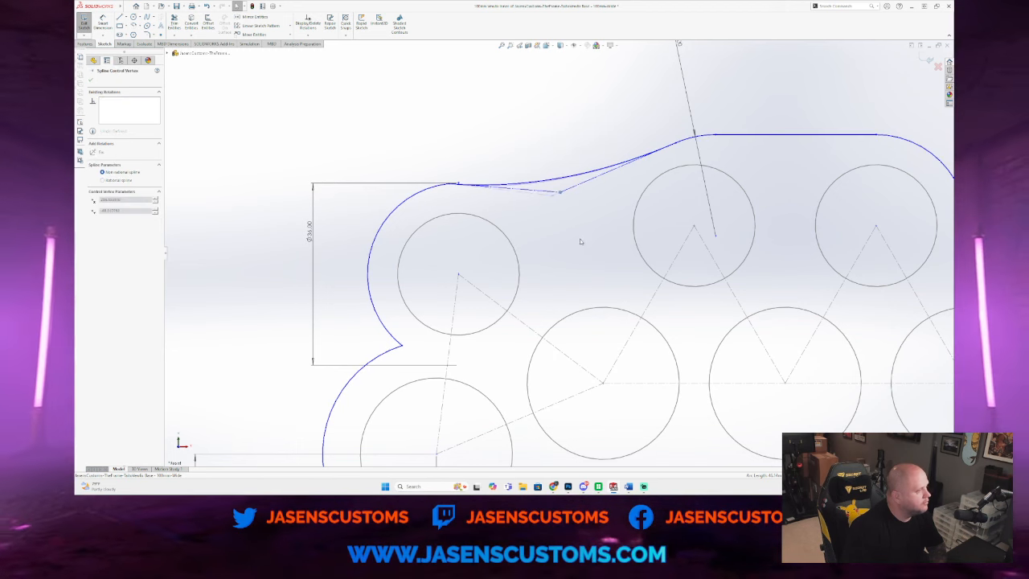
{"action": "left_click_drag", "start_coordinate": [597, 305], "coordinate": [616, 284]}
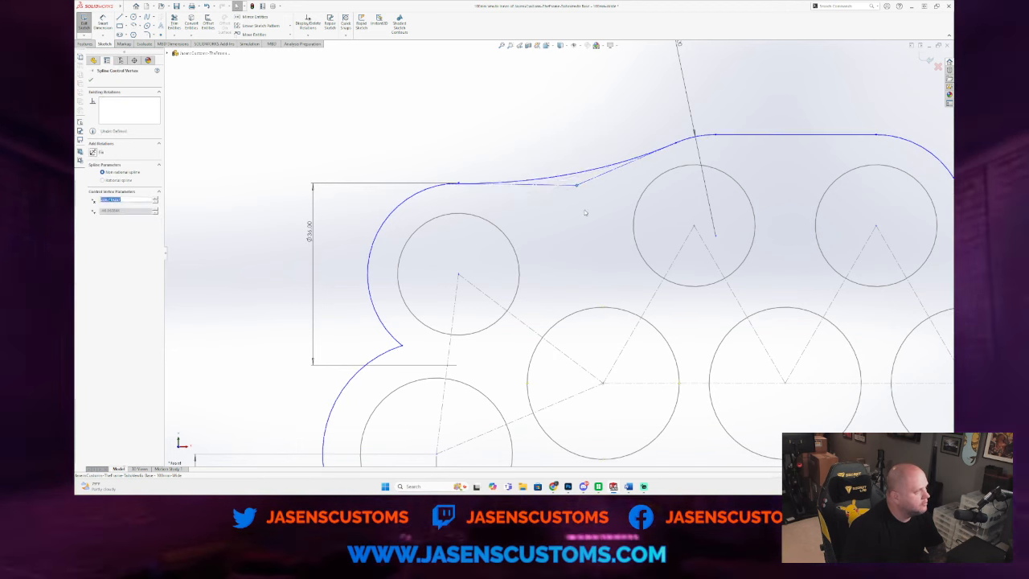
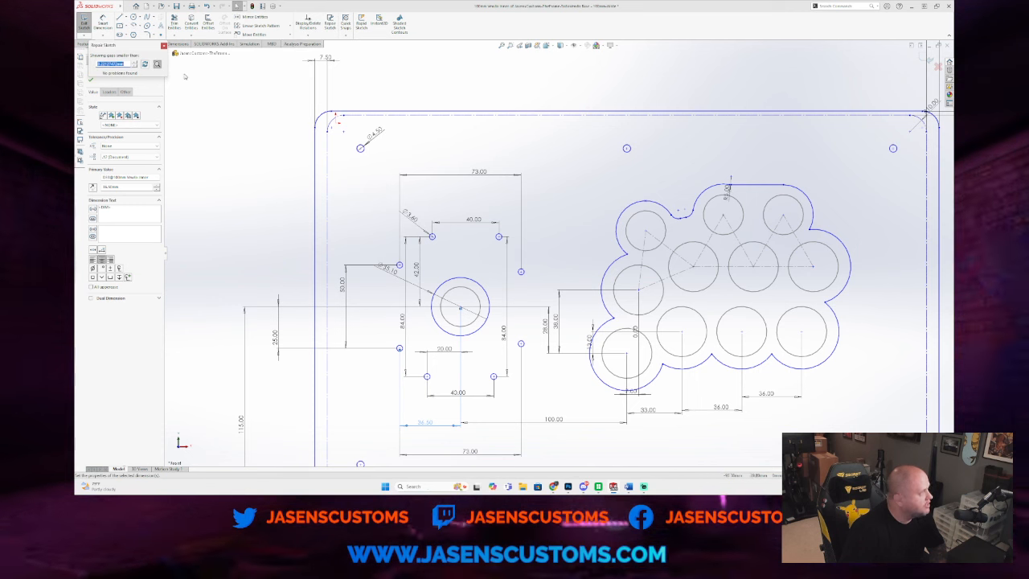
Step: Close the sketch repair check and exit the inner sketch
{"action": "left_click", "coordinate": [163, 46]}
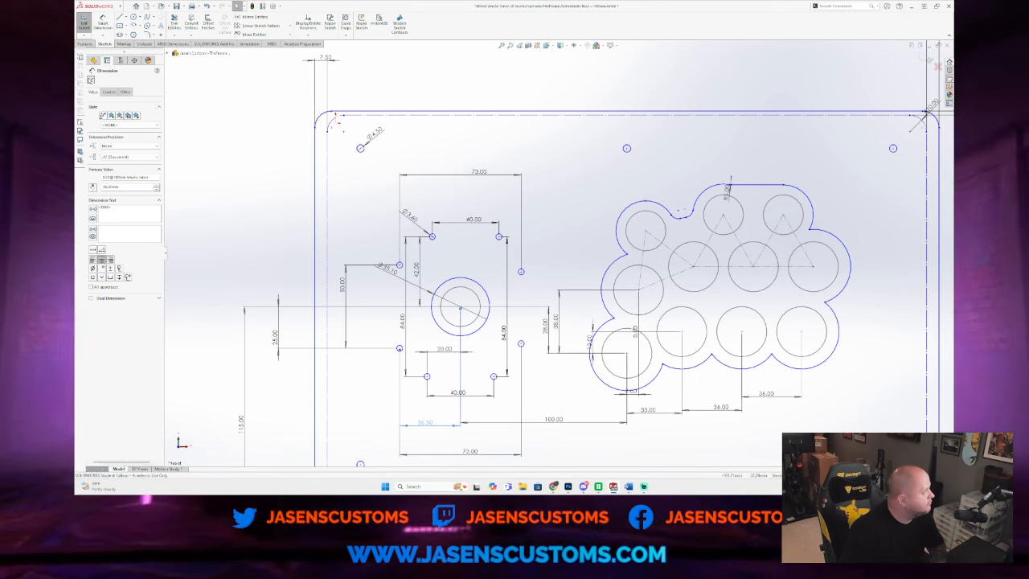
{"action": "key", "text": "Escape"}
{"action": "left_click", "coordinate": [84, 31]}
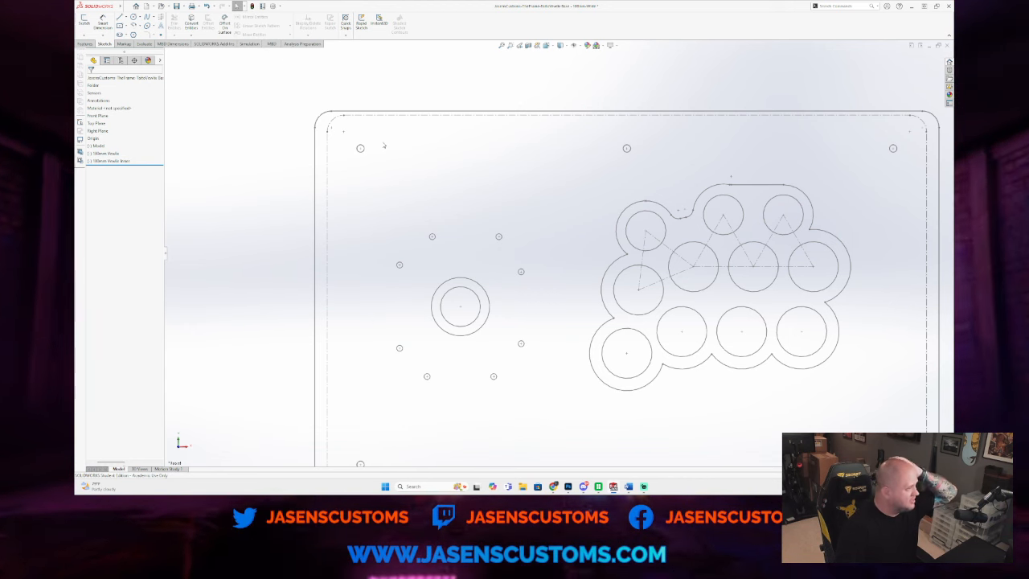
Step: Reopen the inner Vewlix sketch and vertically align the centers of the two right-hand holes in the joystick's inner four-hole pattern
{"action": "left_click", "coordinate": [125, 161]}
{"action": "left_click", "coordinate": [133, 142]}
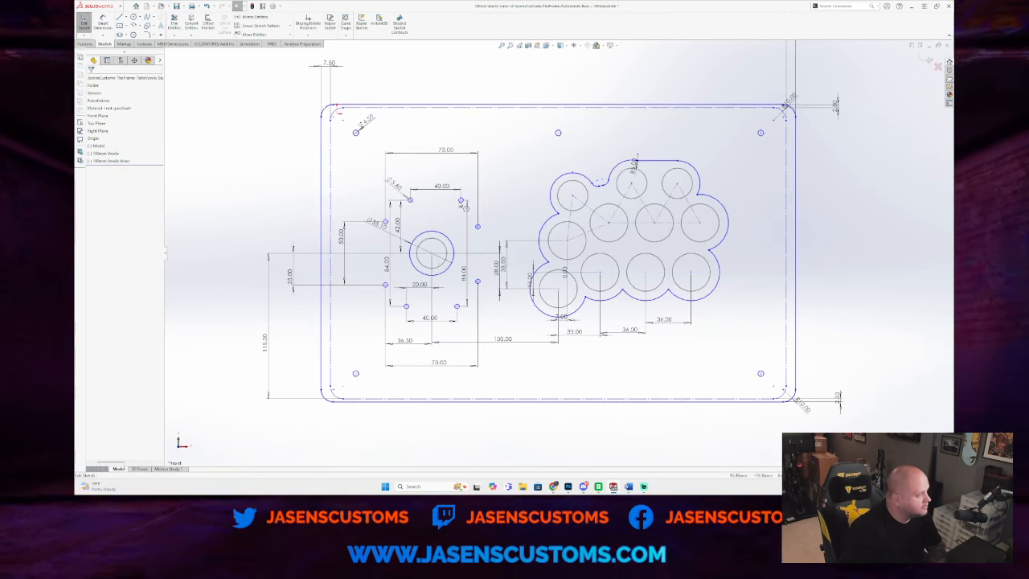
{"action": "scroll", "coordinate": [461, 335], "scroll_direction": "down", "scroll_amount": 3}
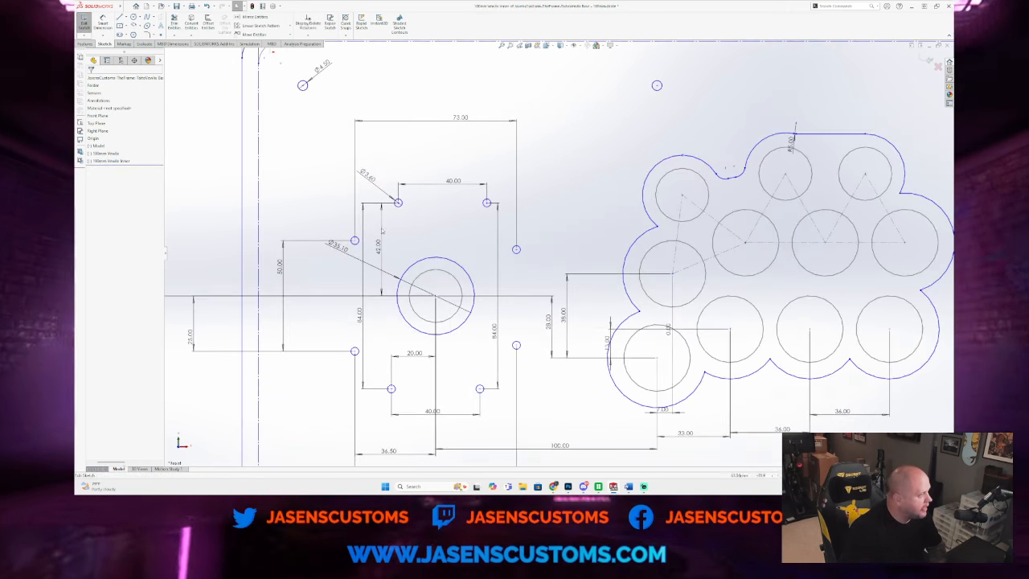
{"action": "left_click", "coordinate": [398, 203]}
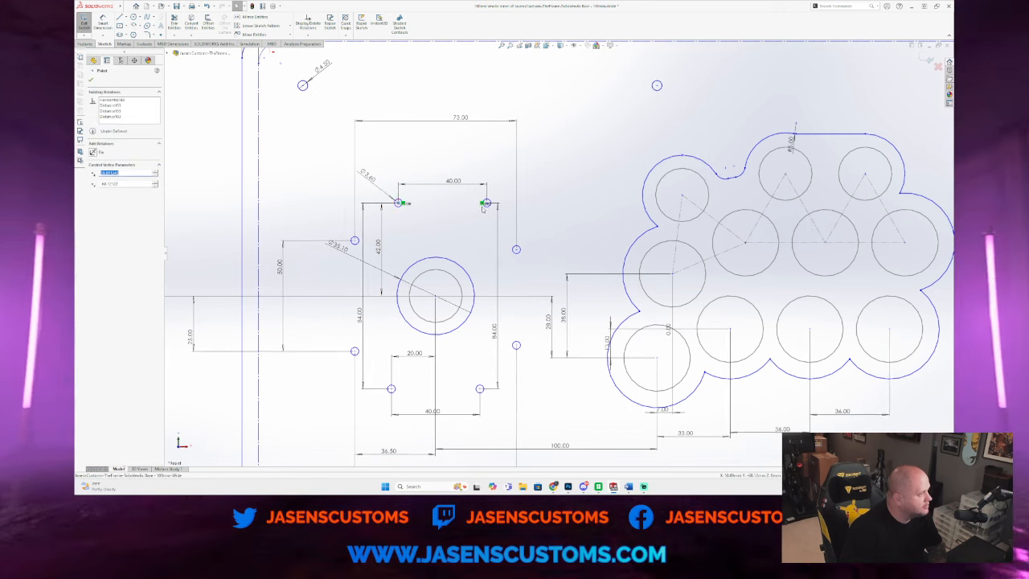
{"action": "left_click", "coordinate": [480, 390]}
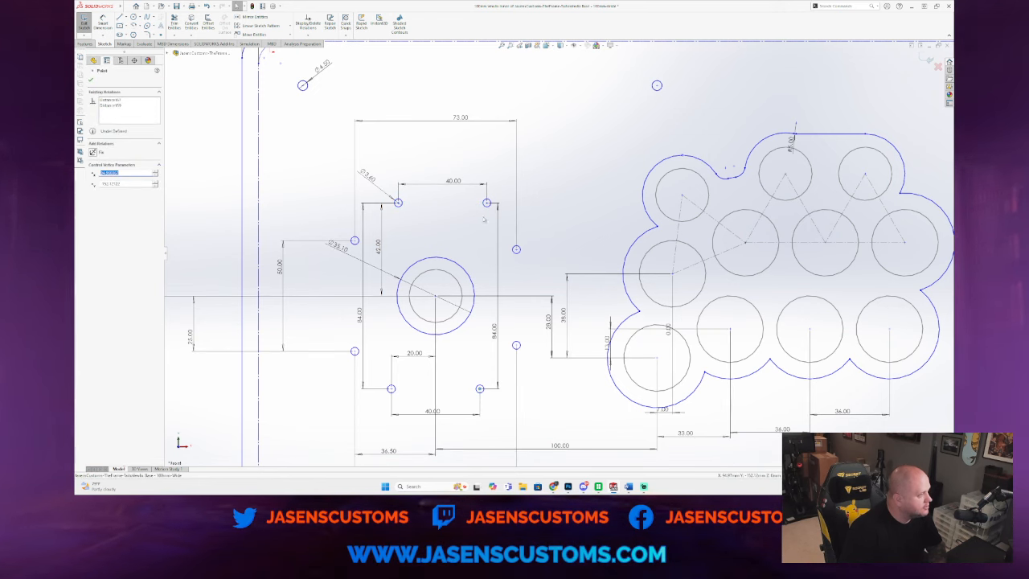
{"action": "left_click", "coordinate": [486, 202], "text": "ctrl"}
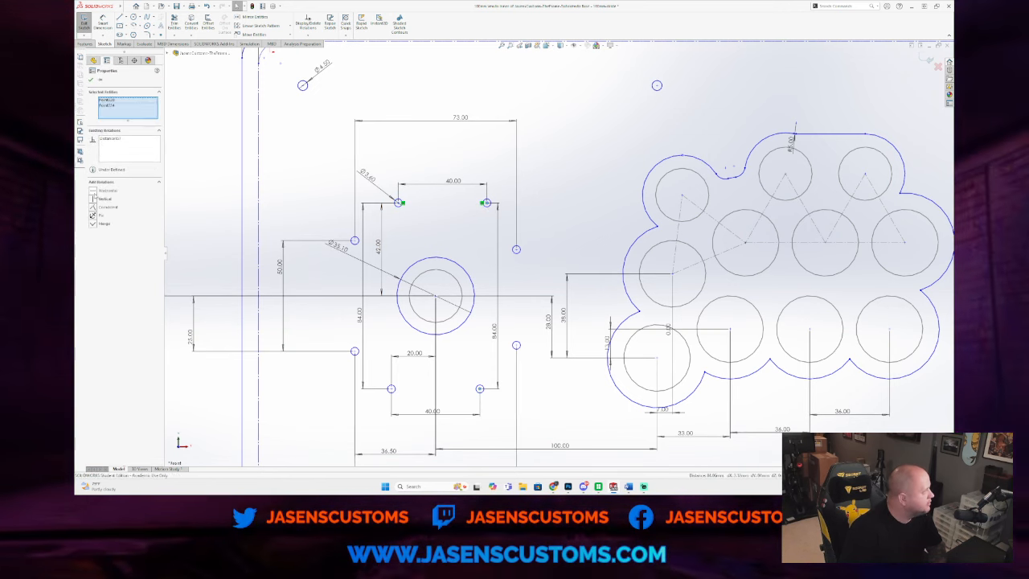
{"action": "left_click", "coordinate": [103, 198]}
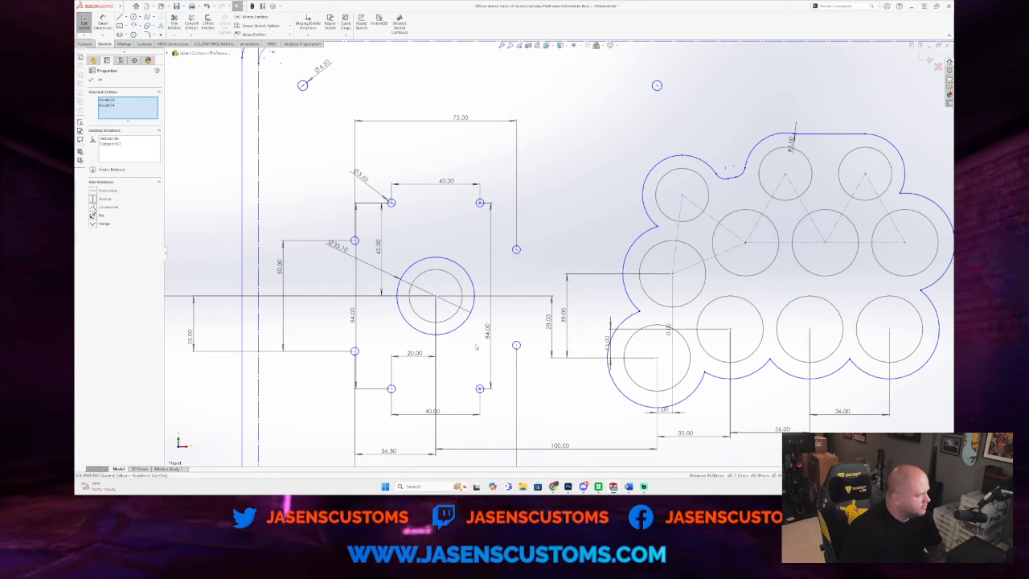
Step: Add a vertical relation between the centers of the two left outer mounting holes beside the joystick
{"action": "left_click", "coordinate": [517, 251]}
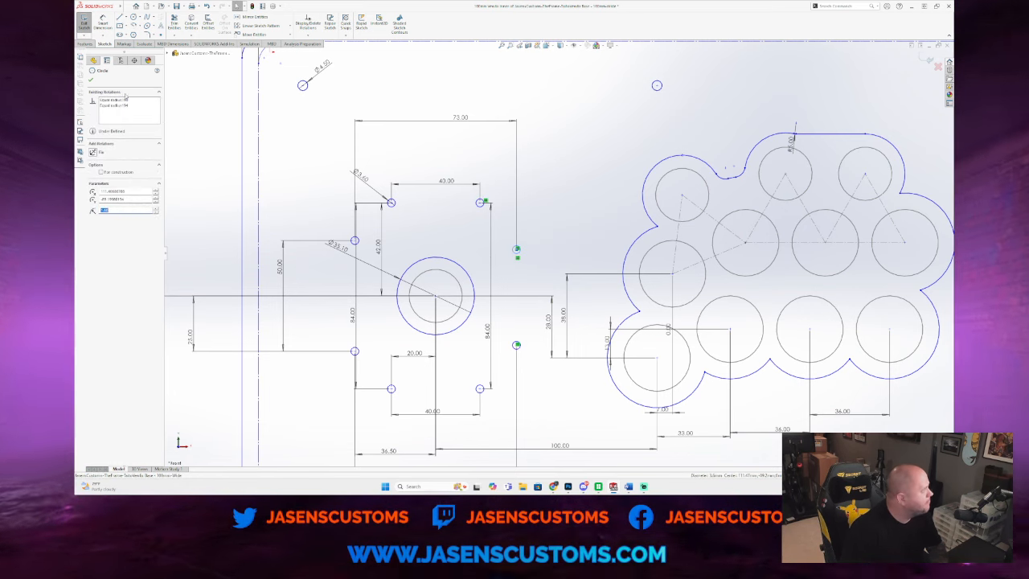
{"action": "key", "text": "Escape"}
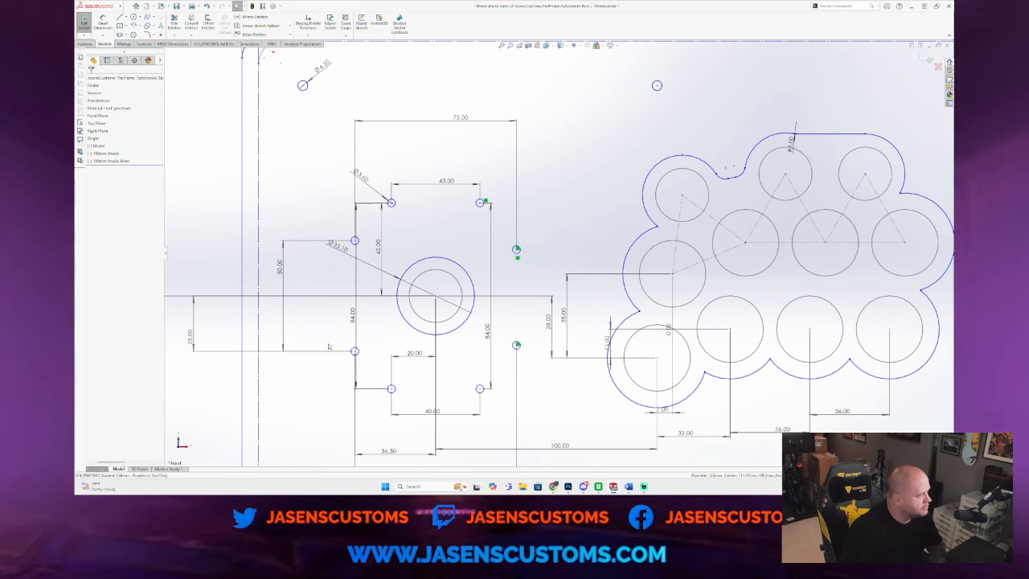
{"action": "left_click", "coordinate": [355, 240]}
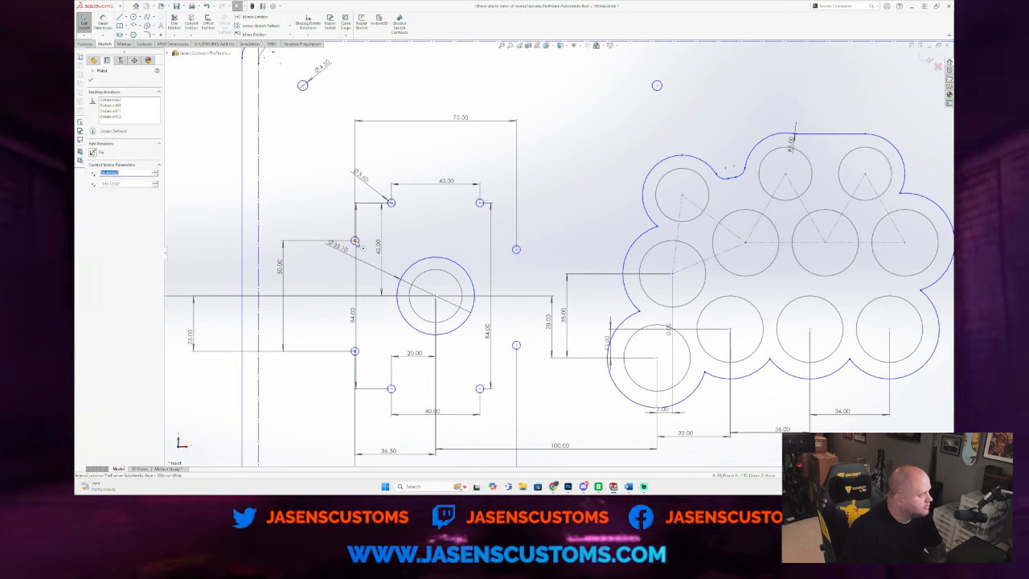
{"action": "left_click", "coordinate": [354, 351], "text": "ctrl"}
{"action": "left_click", "coordinate": [93, 200]}
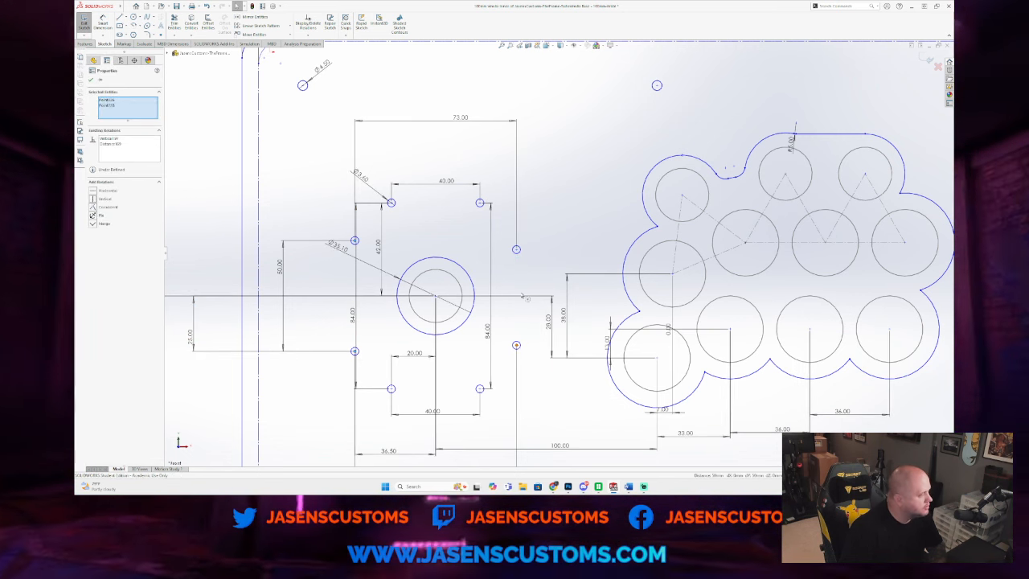
Step: Try a vertical relation between the two right outer mounting holes beside the joystick, and delete that relation
{"action": "left_click", "coordinate": [516, 250]}
{"action": "left_click", "coordinate": [516, 345], "text": "ctrl"}
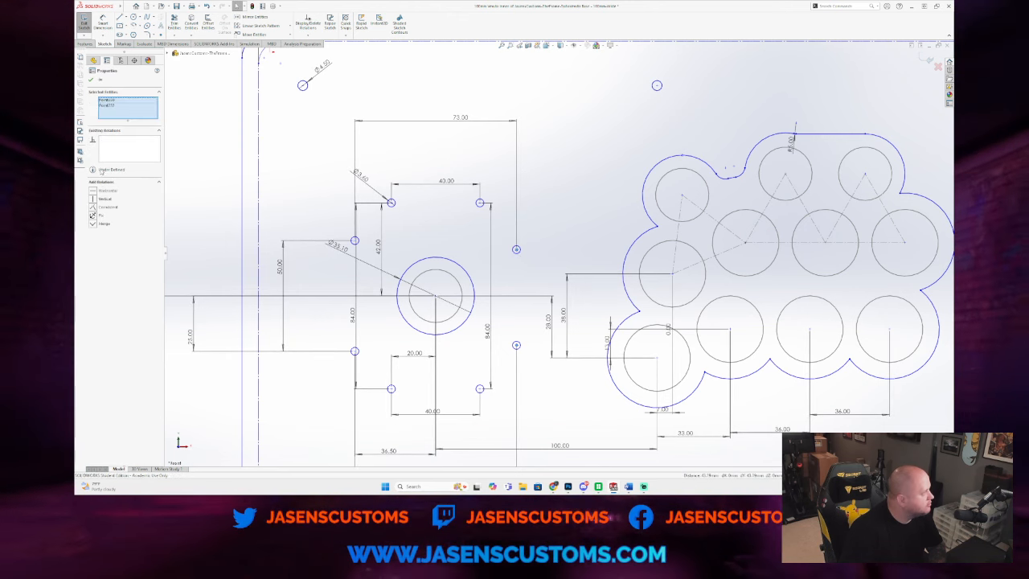
{"action": "left_click", "coordinate": [121, 139]}
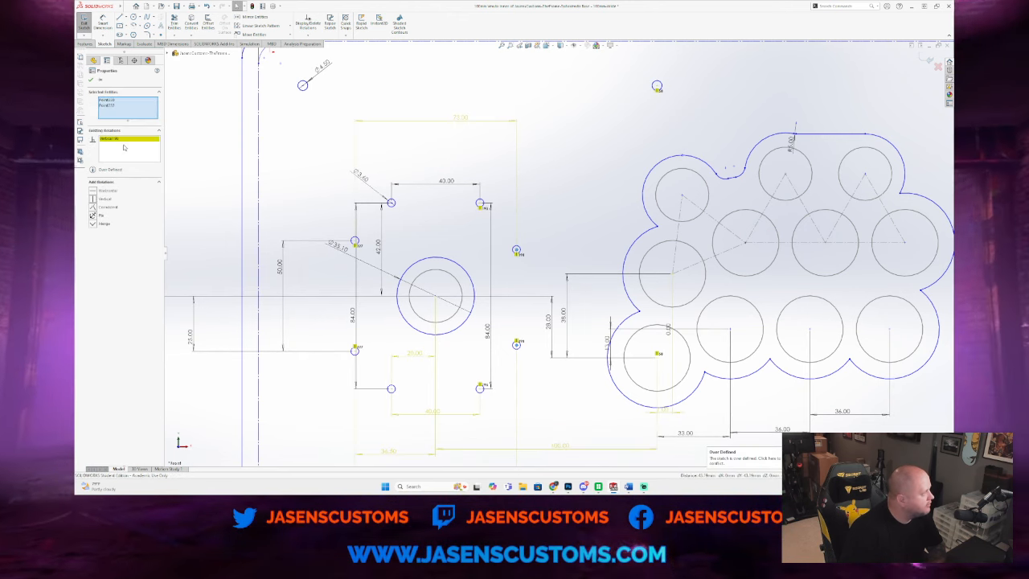
{"action": "key", "text": "Delete"}
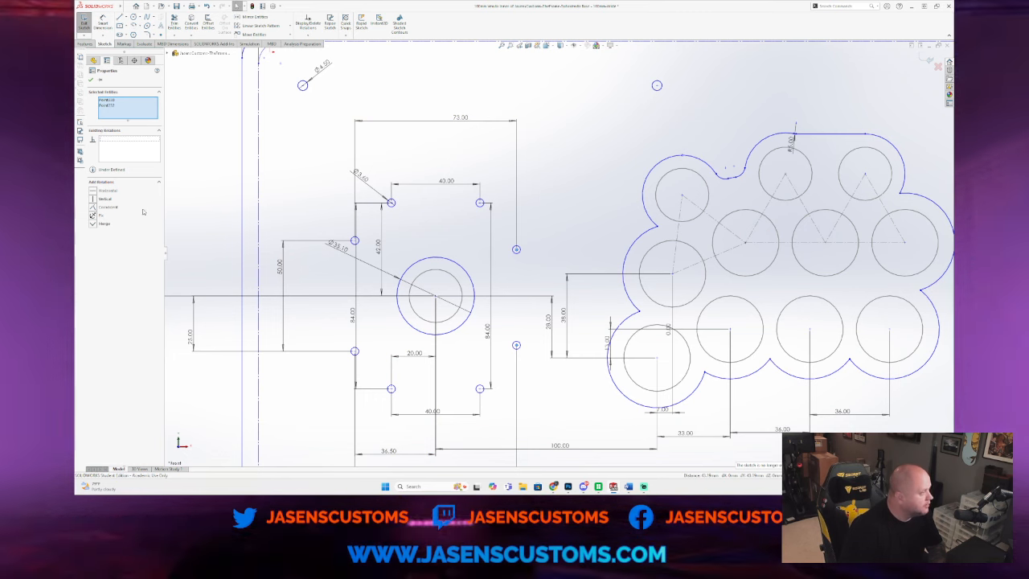
Step: Align the two lower outer joystick mounting holes horizontally, and move the 50 mm and upper 73 mm dimensions closer to the hole pattern
{"action": "left_click", "coordinate": [355, 352]}
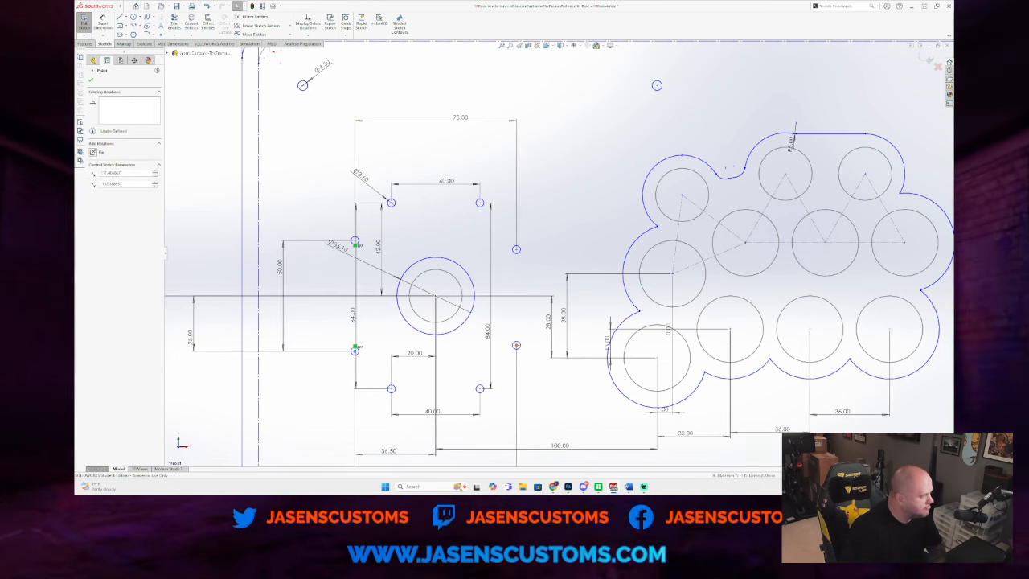
{"action": "left_click", "coordinate": [354, 241], "text": "ctrl"}
{"action": "left_click", "coordinate": [104, 198]}
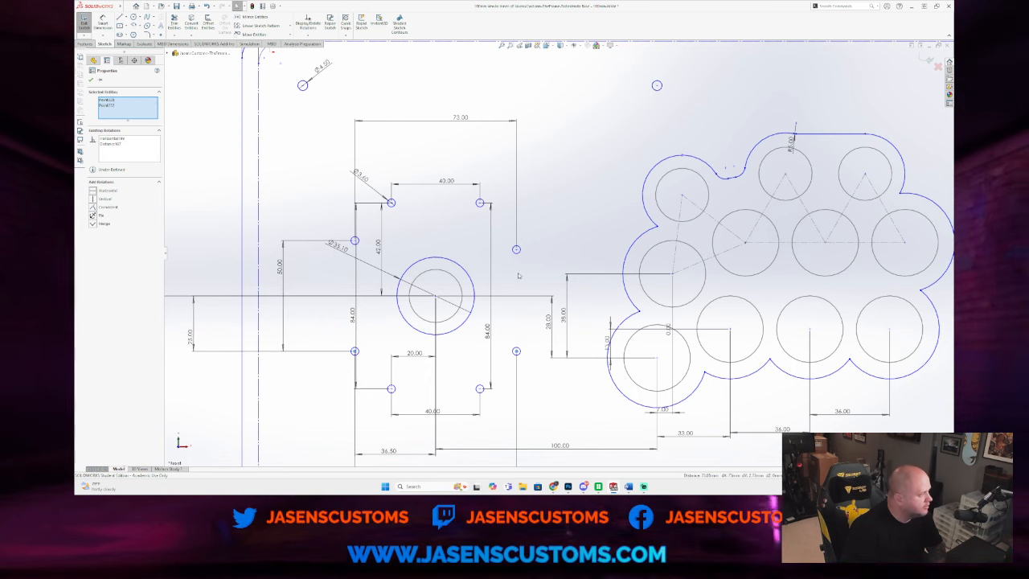
{"action": "left_click_drag", "start_coordinate": [281, 267], "coordinate": [316, 311]}
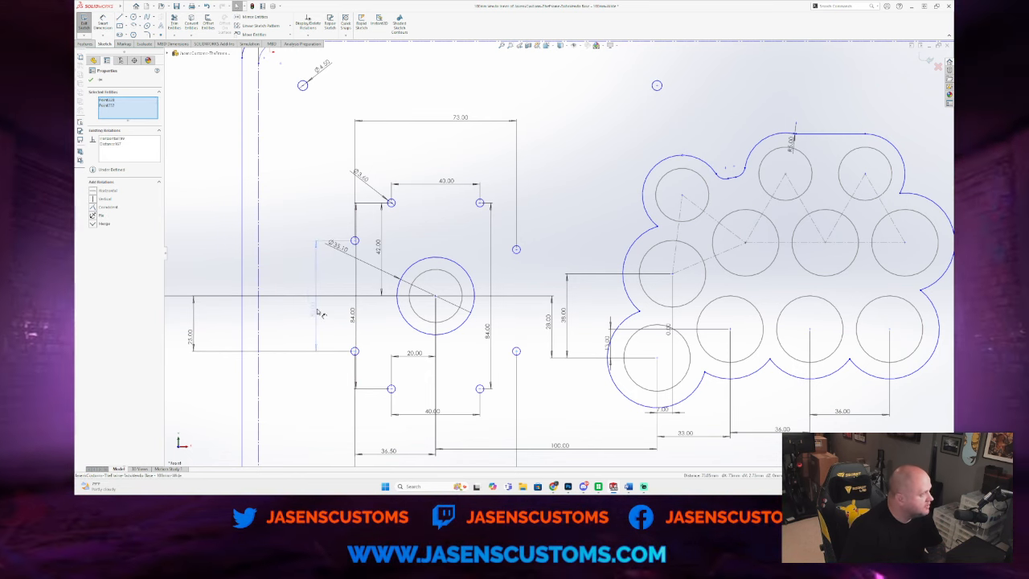
{"action": "left_click_drag", "start_coordinate": [447, 129], "coordinate": [443, 228]}
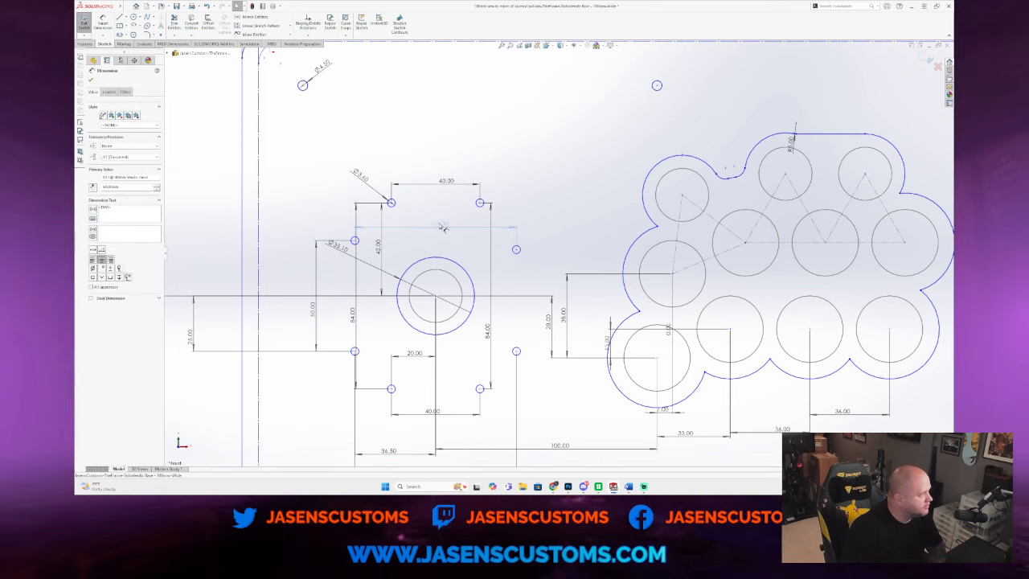
{"action": "left_click", "coordinate": [103, 23]}
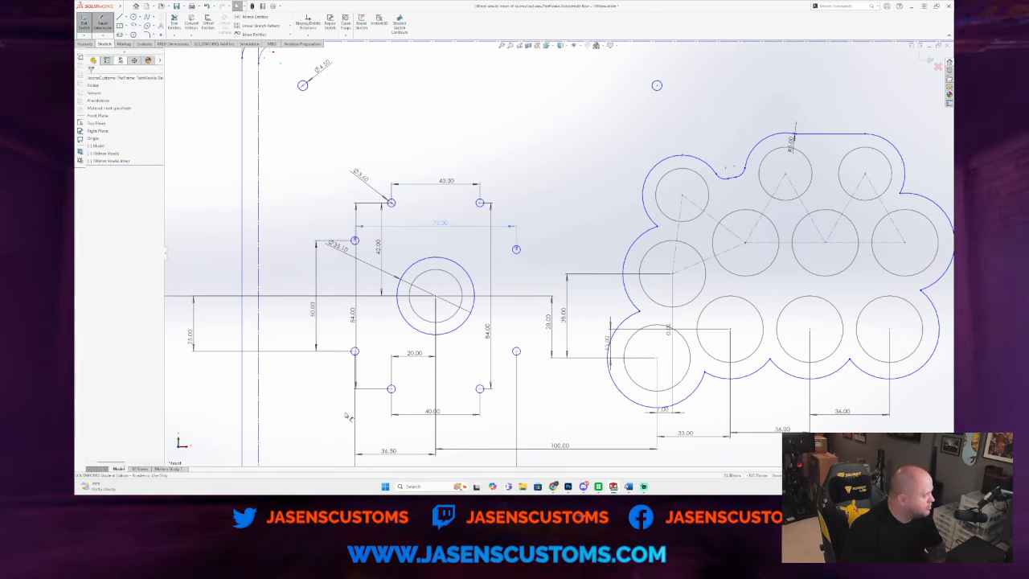
{"action": "right_click", "coordinate": [360, 356]}
{"action": "left_click", "coordinate": [517, 352]}
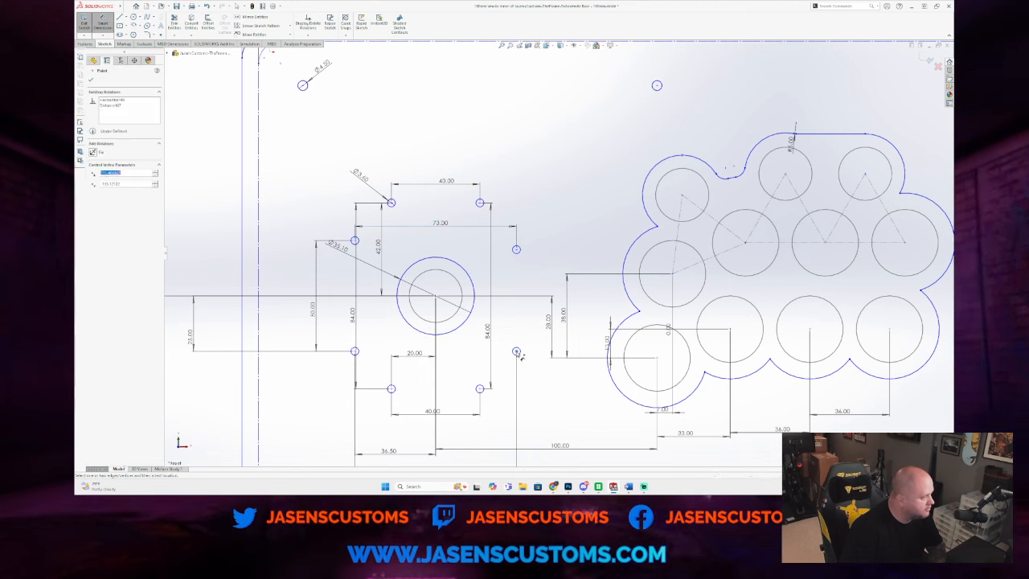
{"action": "left_click", "coordinate": [503, 382]}
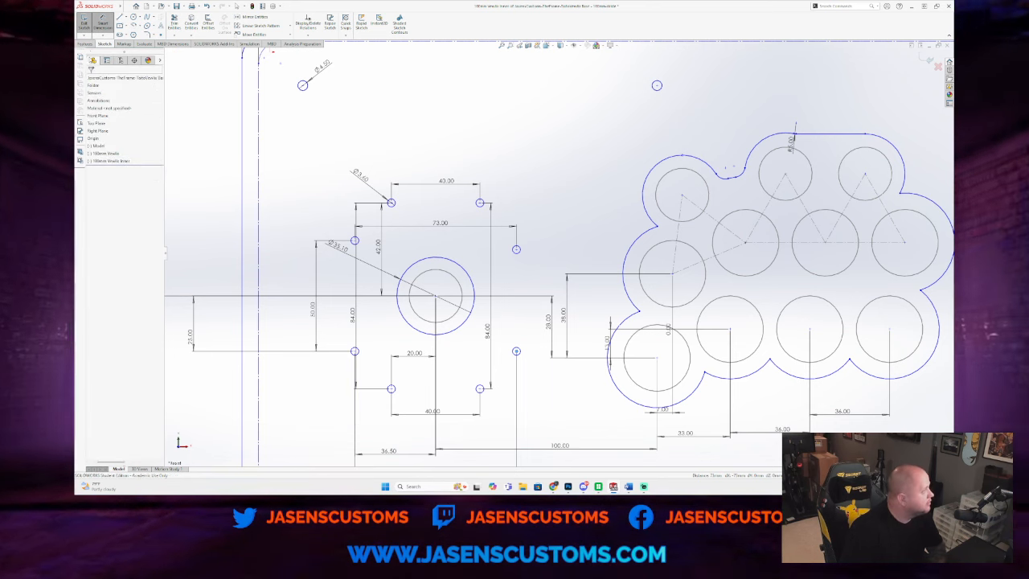
Step: Exit the inner Vewlix sketch and reopen it for editing
{"action": "left_click", "coordinate": [86, 31]}
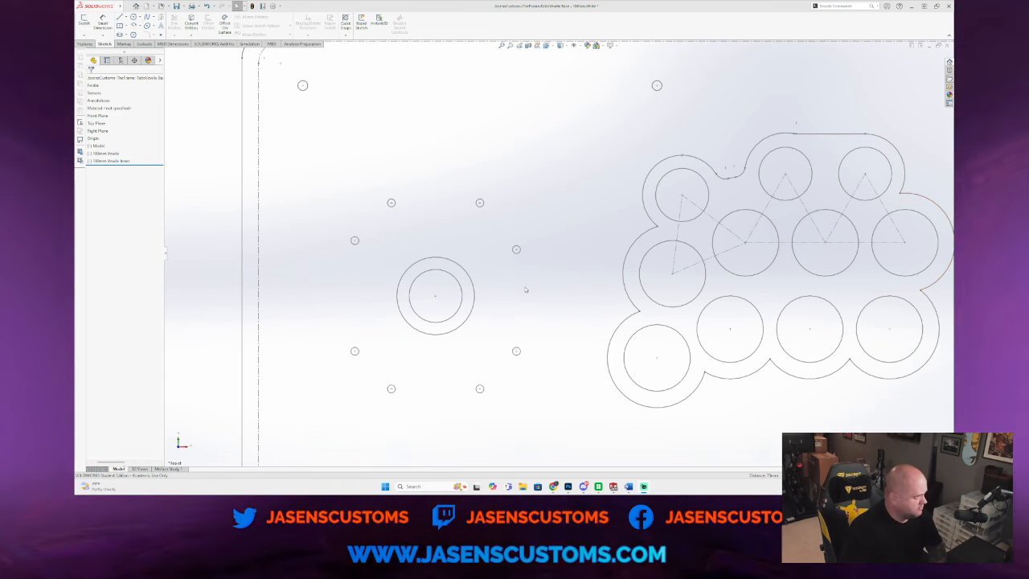
{"action": "left_click", "coordinate": [109, 161]}
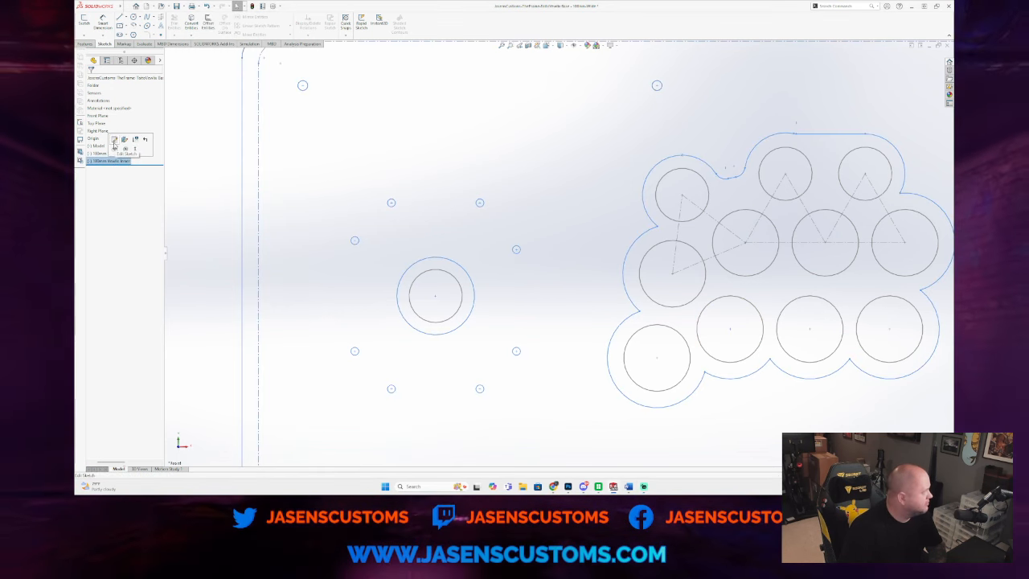
{"action": "left_click", "coordinate": [114, 141]}
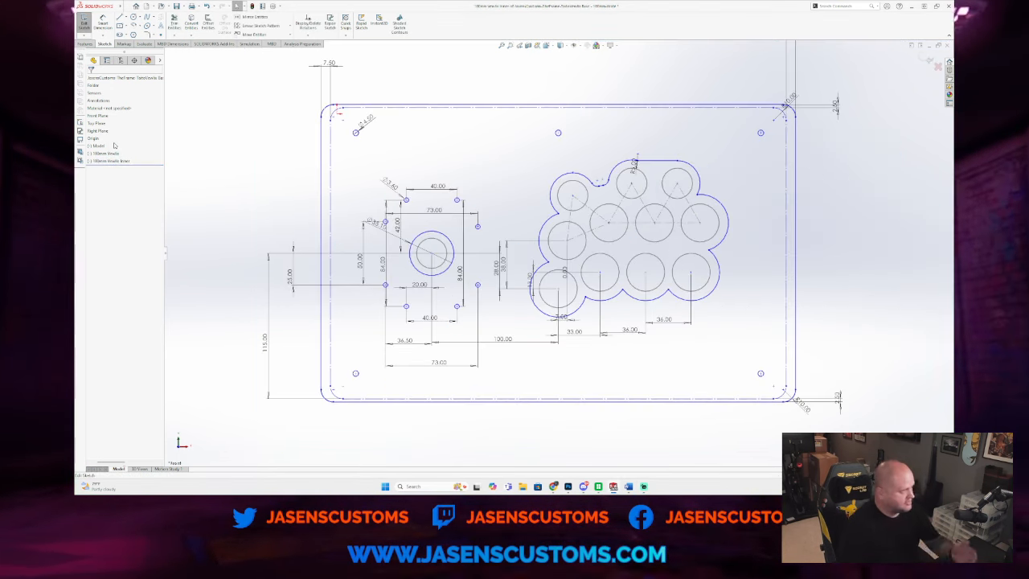
Step: Add a horizontal relation between the centers of the two upper outer joystick mounting holes, and exit the sketch
{"action": "scroll", "coordinate": [386, 223], "scroll_direction": "up", "scroll_amount": 2}
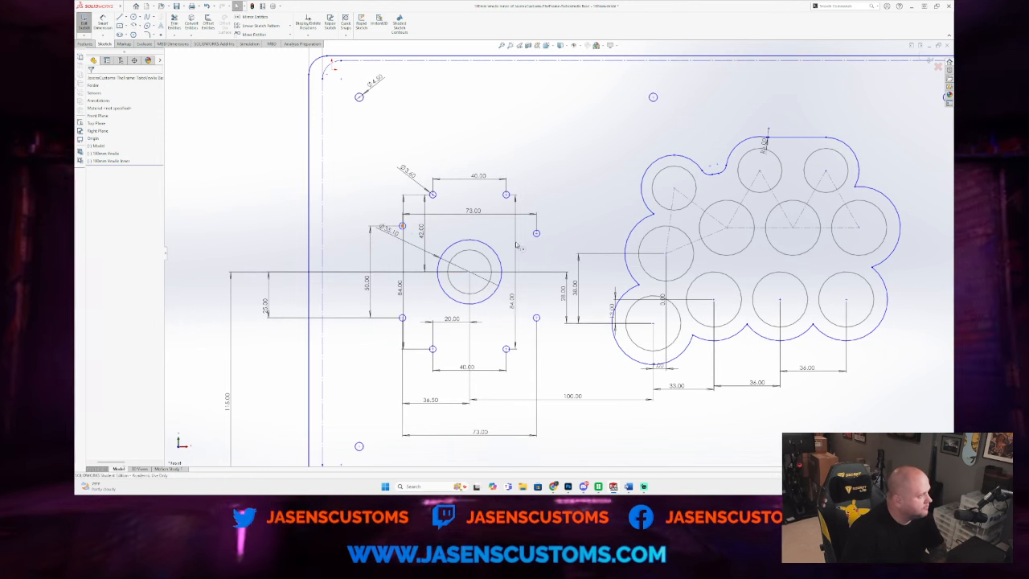
{"action": "left_click", "coordinate": [402, 225]}
{"action": "left_click", "coordinate": [402, 317], "text": "ctrl"}
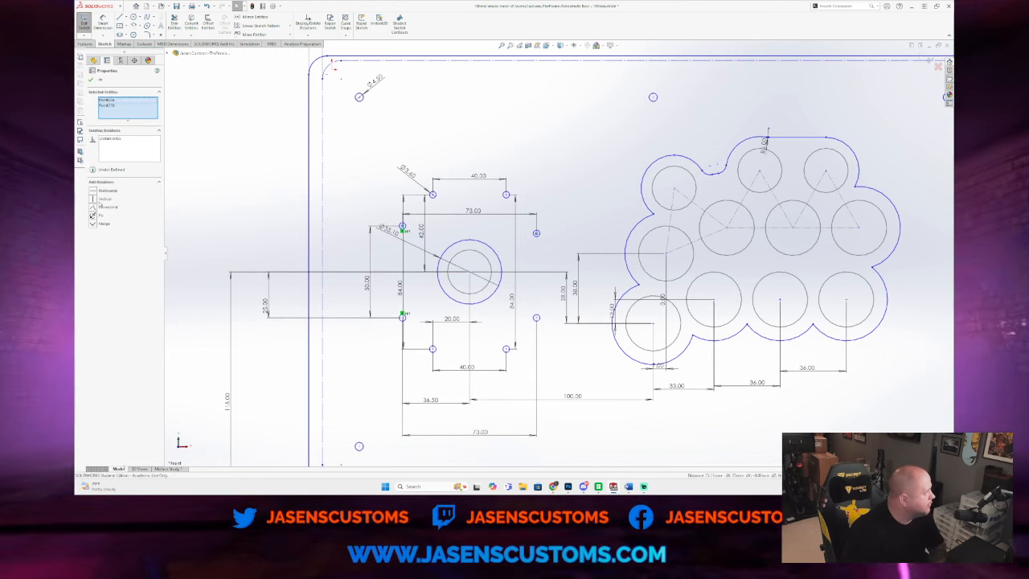
{"action": "left_click", "coordinate": [107, 191]}
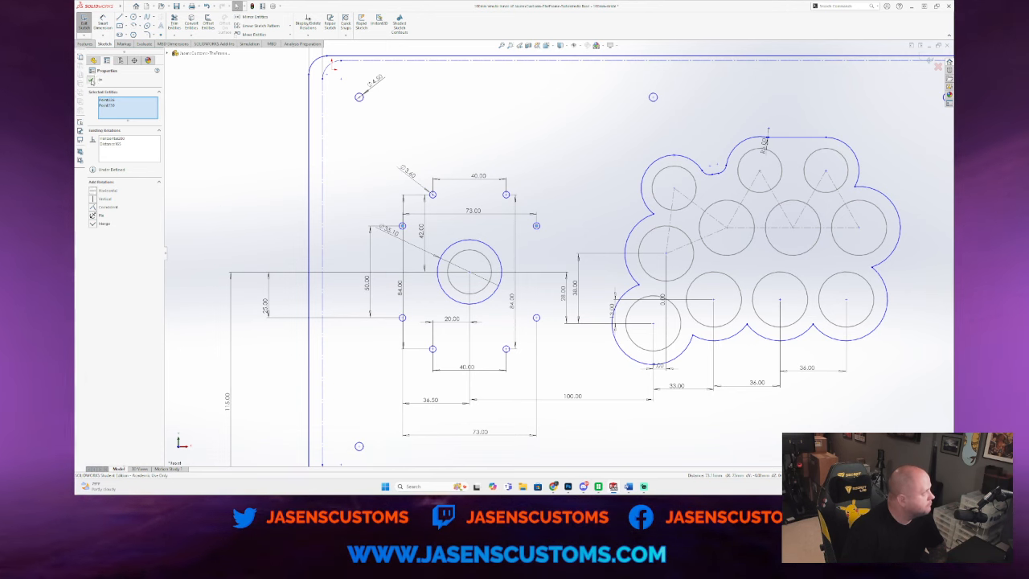
{"action": "left_click", "coordinate": [91, 81]}
{"action": "left_click", "coordinate": [83, 23]}
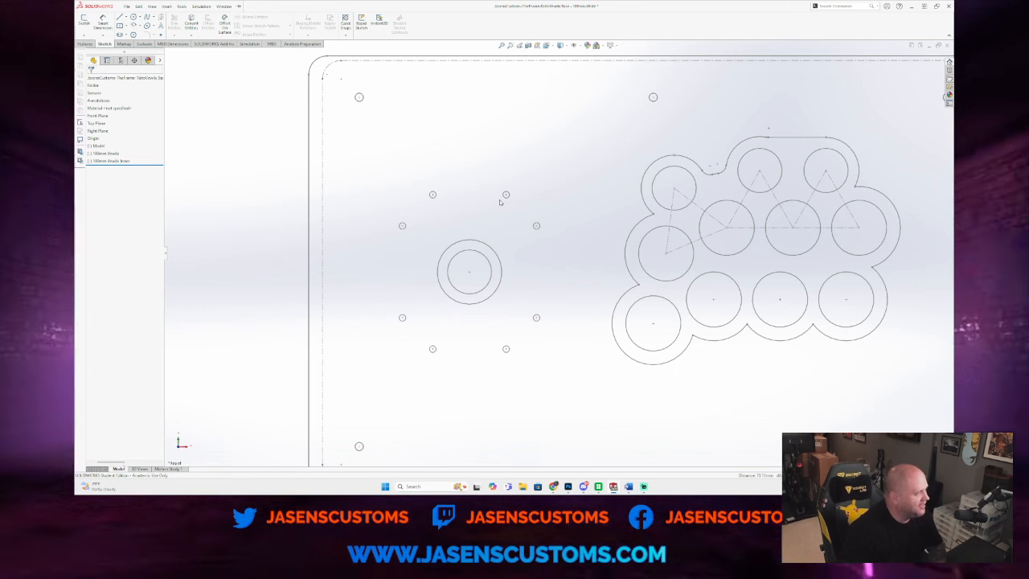
Step: Reopen the 100mm Vewlix inner sketch and move the vertical 25 mm and horizontal 36.50 mm dimensions closer to the joystick hole pattern
{"action": "left_click", "coordinate": [125, 162]}
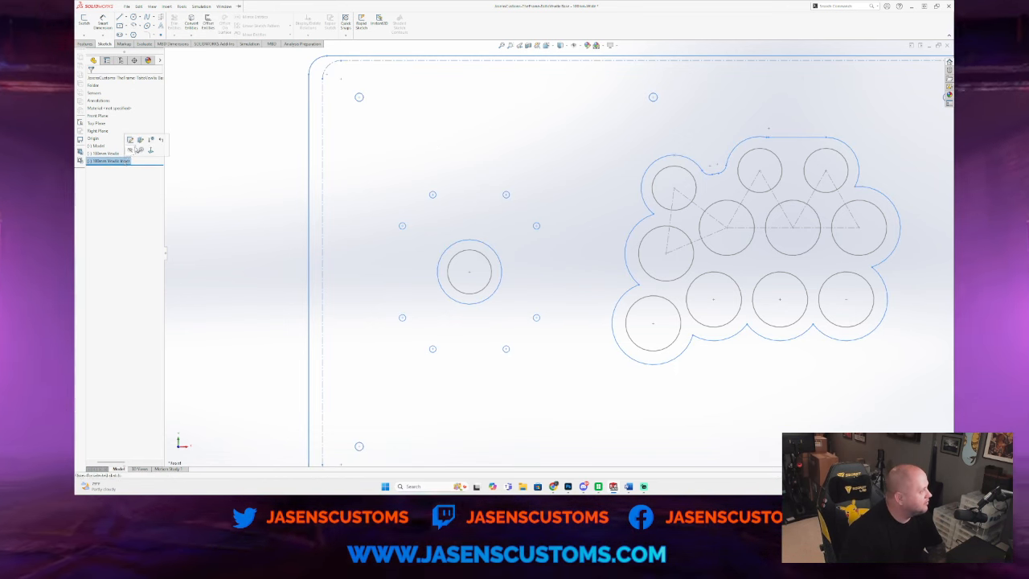
{"action": "left_click", "coordinate": [133, 143]}
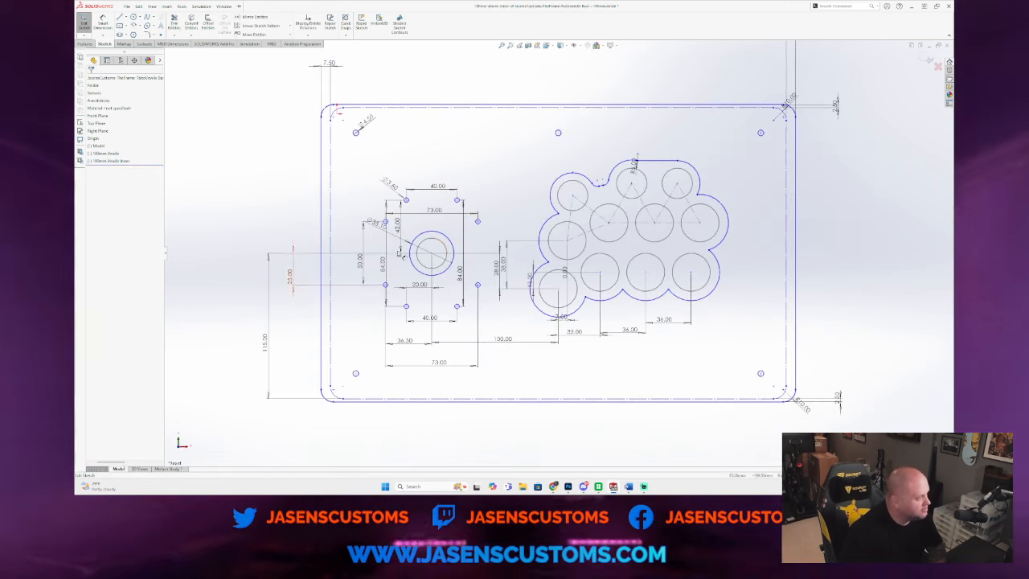
{"action": "scroll", "coordinate": [432, 254], "scroll_direction": "down", "scroll_amount": 3}
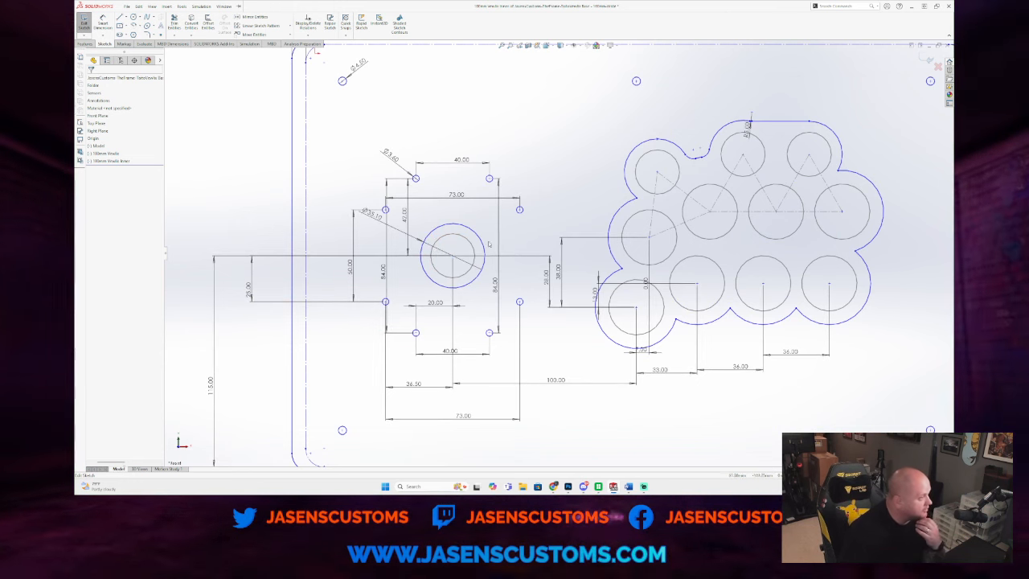
{"action": "left_click_drag", "start_coordinate": [251, 287], "coordinate": [398, 279]}
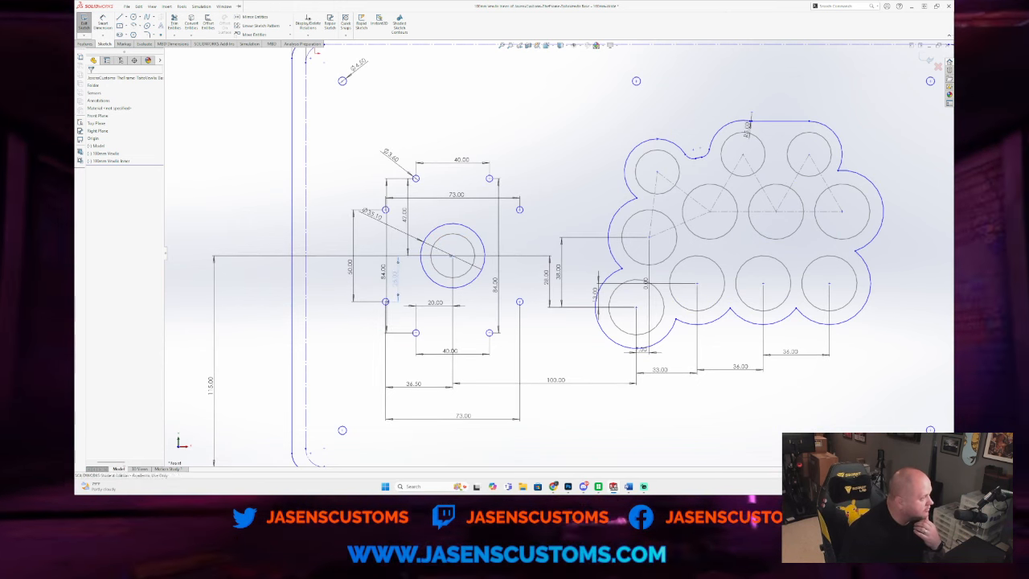
{"action": "left_click_drag", "start_coordinate": [423, 368], "coordinate": [423, 372]}
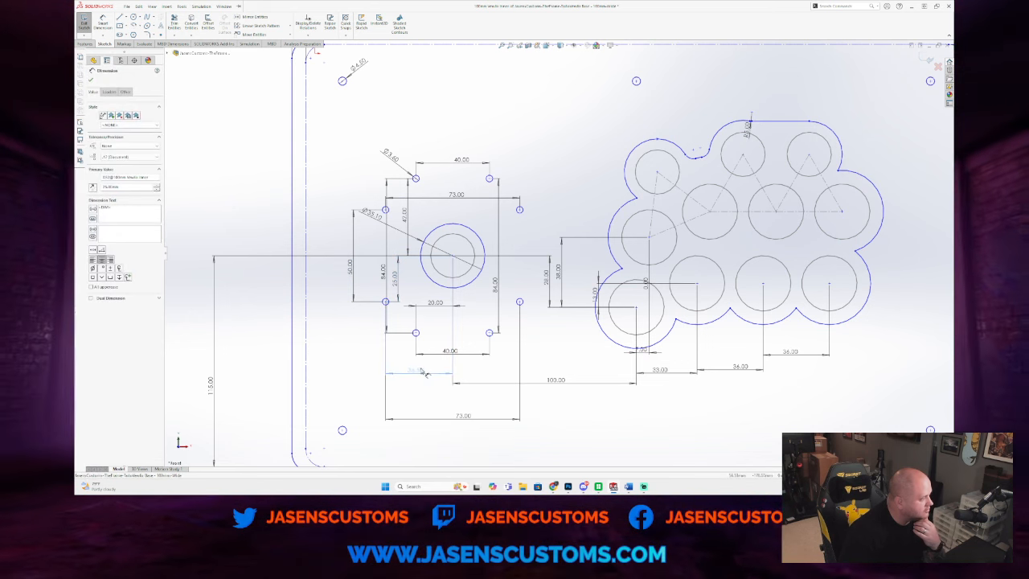
{"action": "left_click", "coordinate": [91, 80]}
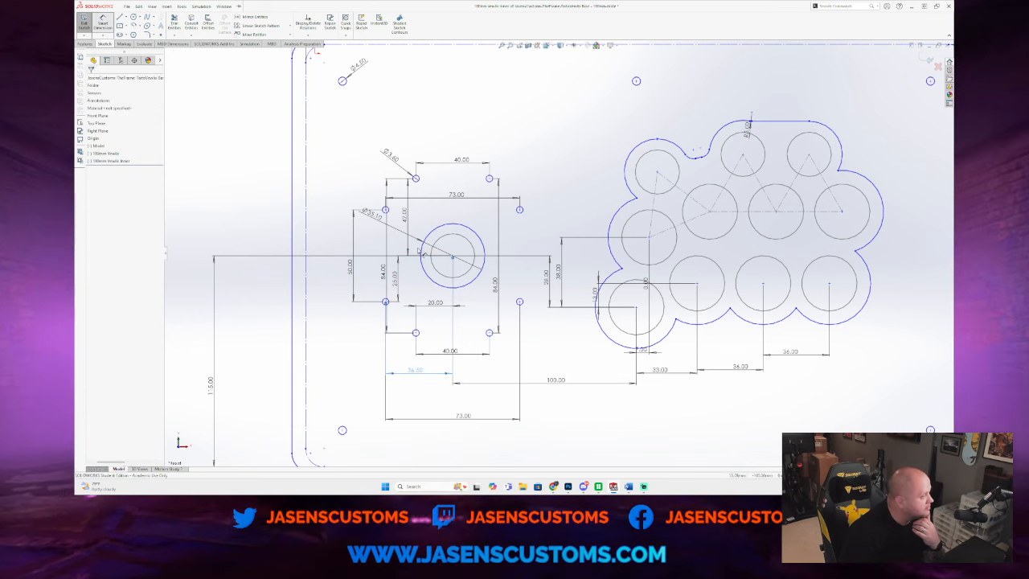
Step: Check the spacing from the joystick center to its surrounding mounting holes with trial dimensions, without placing any
{"action": "left_click", "coordinate": [454, 257]}
{"action": "left_click", "coordinate": [488, 333]}
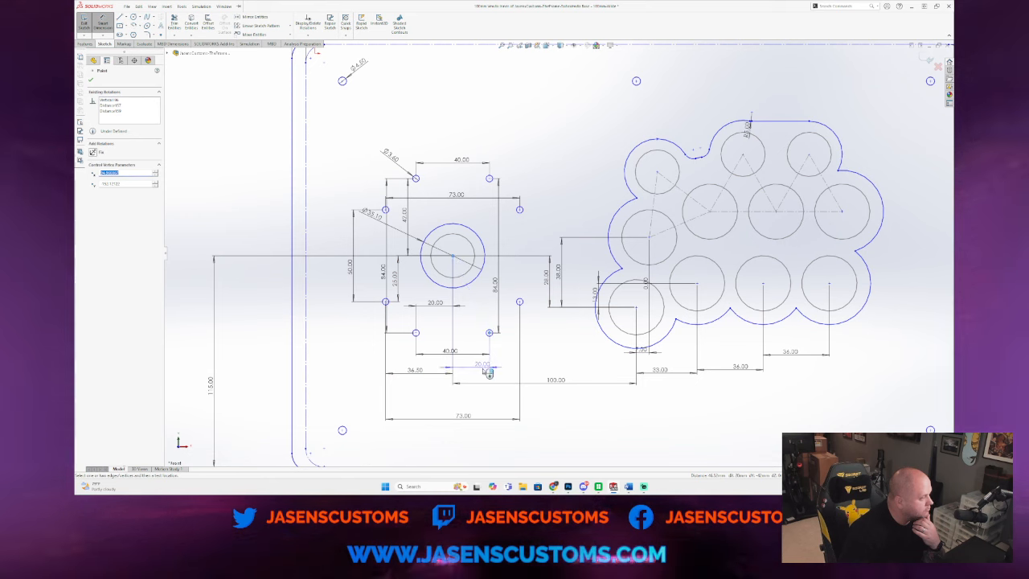
{"action": "key", "text": "Escape"}
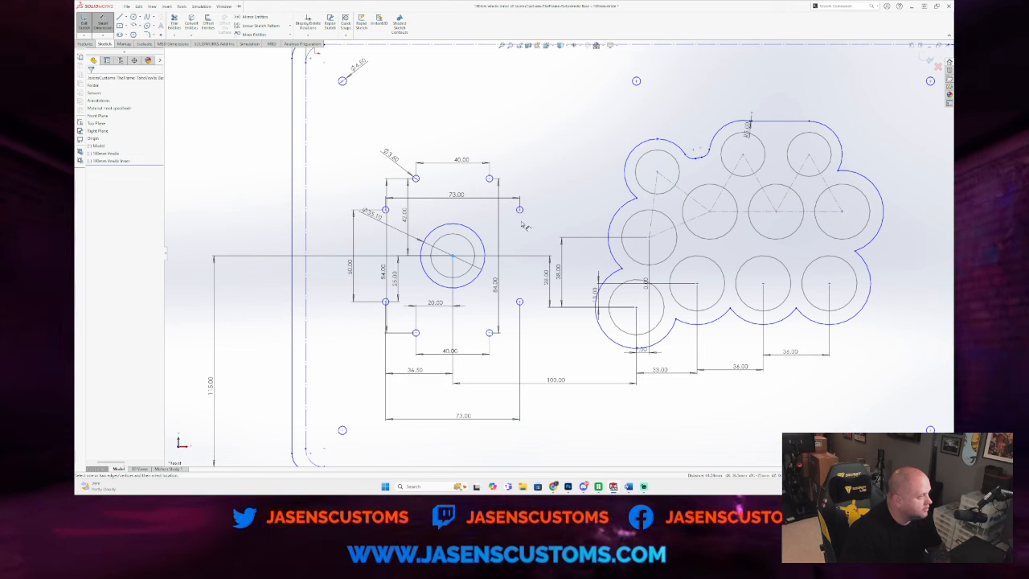
{"action": "left_click", "coordinate": [520, 210]}
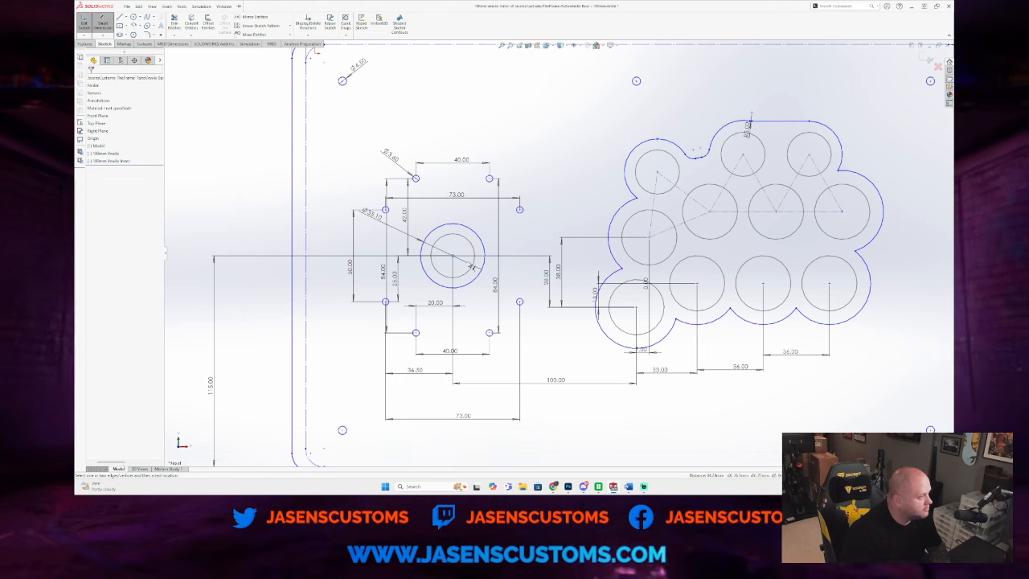
{"action": "key", "text": "Escape"}
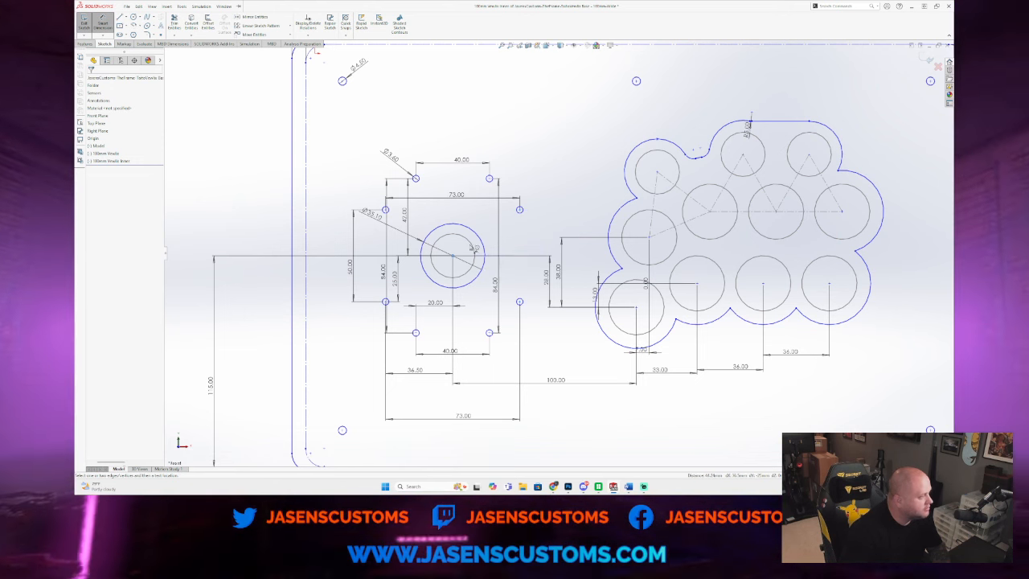
{"action": "left_click", "coordinate": [386, 210]}
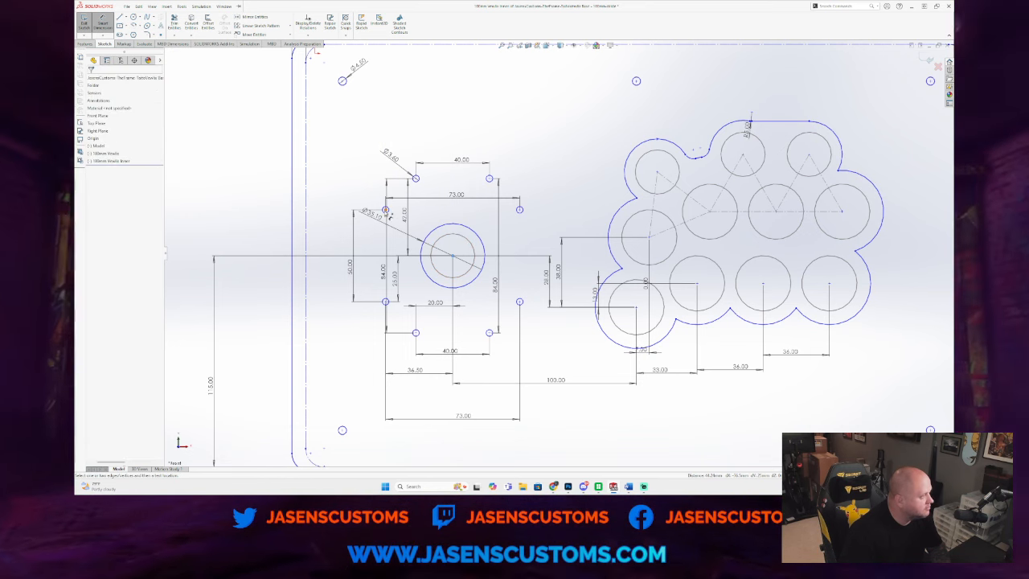
{"action": "key", "text": "Escape"}
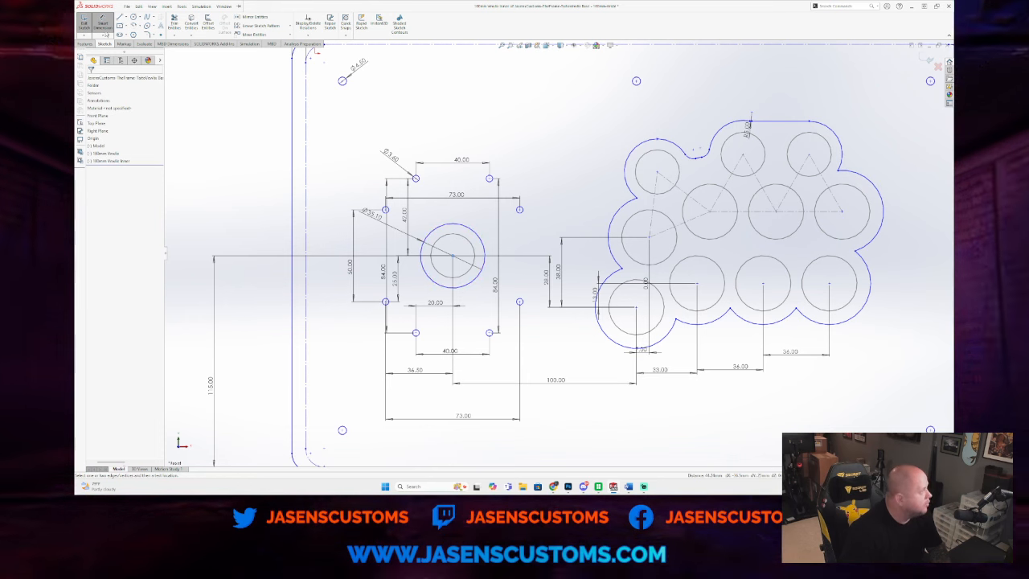
Step: Exit the inner Vewlix sketch and save the part
{"action": "left_click", "coordinate": [84, 21]}
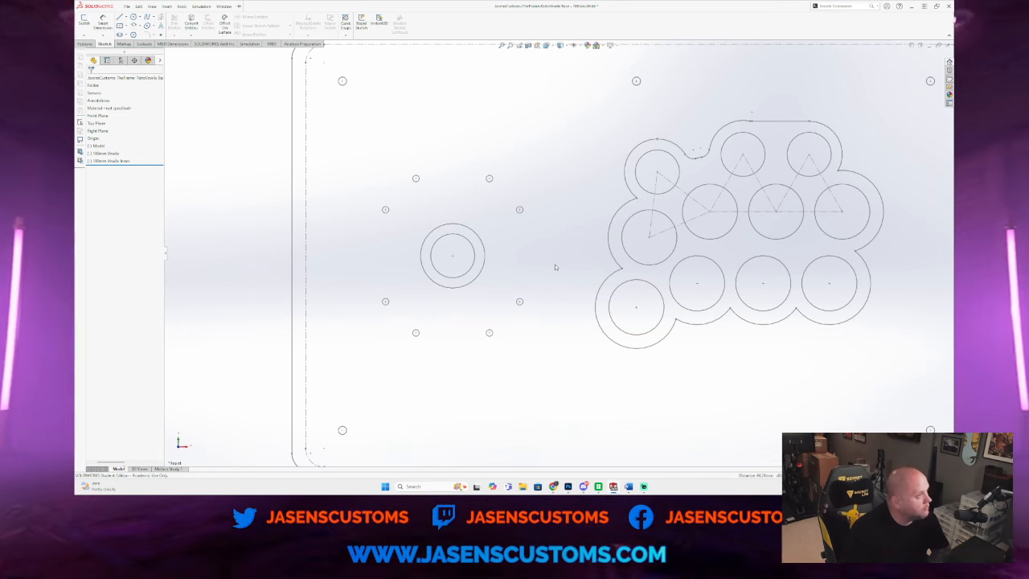
{"action": "left_click", "coordinate": [126, 6]}
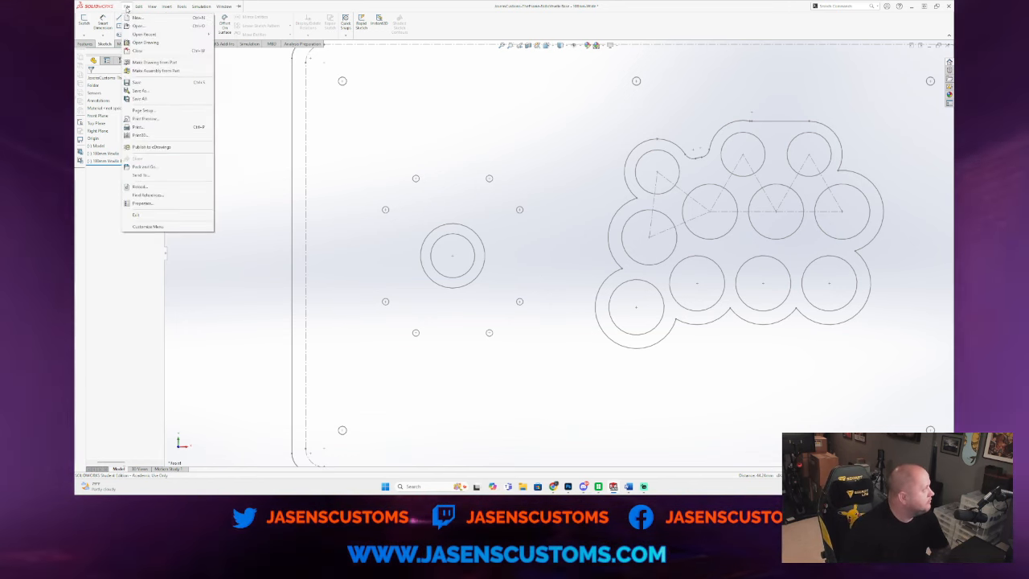
{"action": "left_click", "coordinate": [149, 85]}
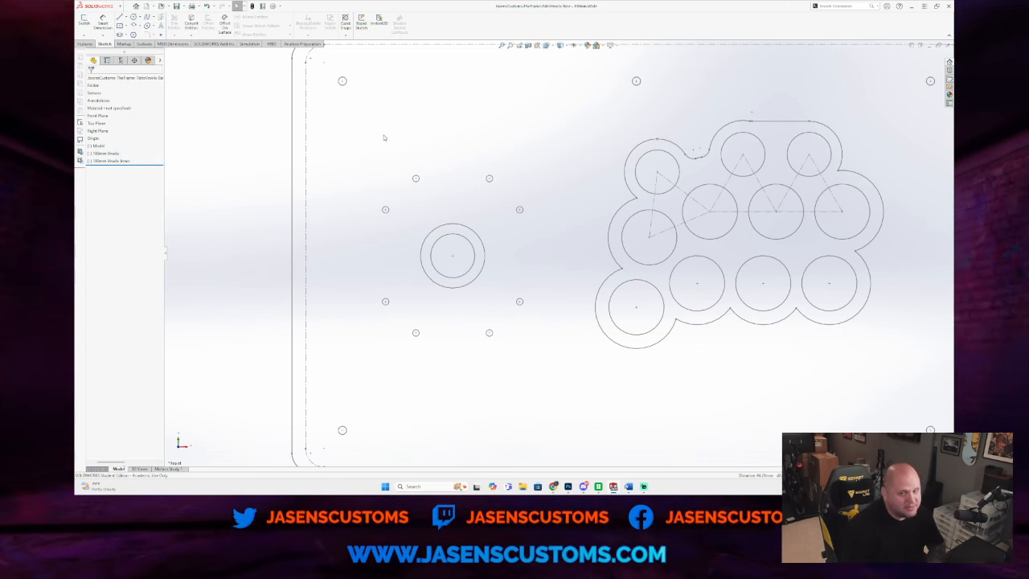
{"action": "key", "text": "f"}
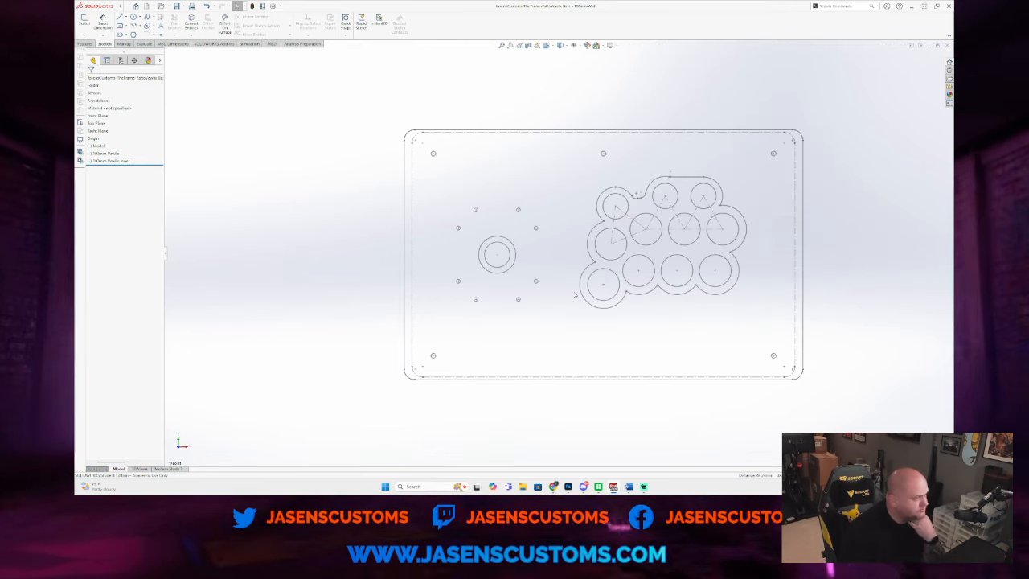
{"action": "scroll", "coordinate": [575, 296], "scroll_direction": "down", "scroll_amount": 2}
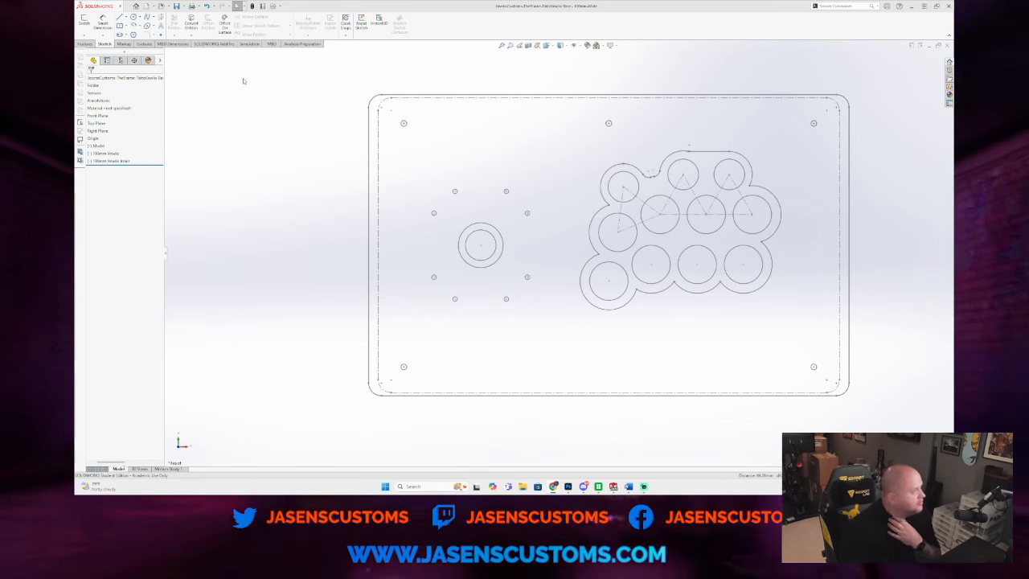
Step: Paste a copy of the 100mm Vewlix inner sketch onto the Front Plane and rename the copy Holey Bottom
{"action": "mouse_move", "coordinate": [103, 148]}
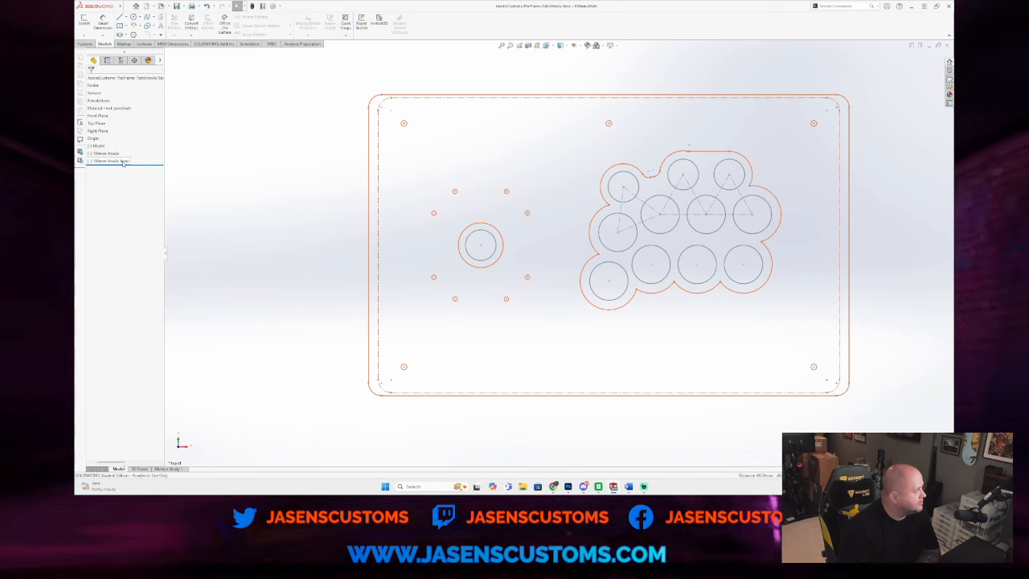
{"action": "right_click", "coordinate": [120, 161]}
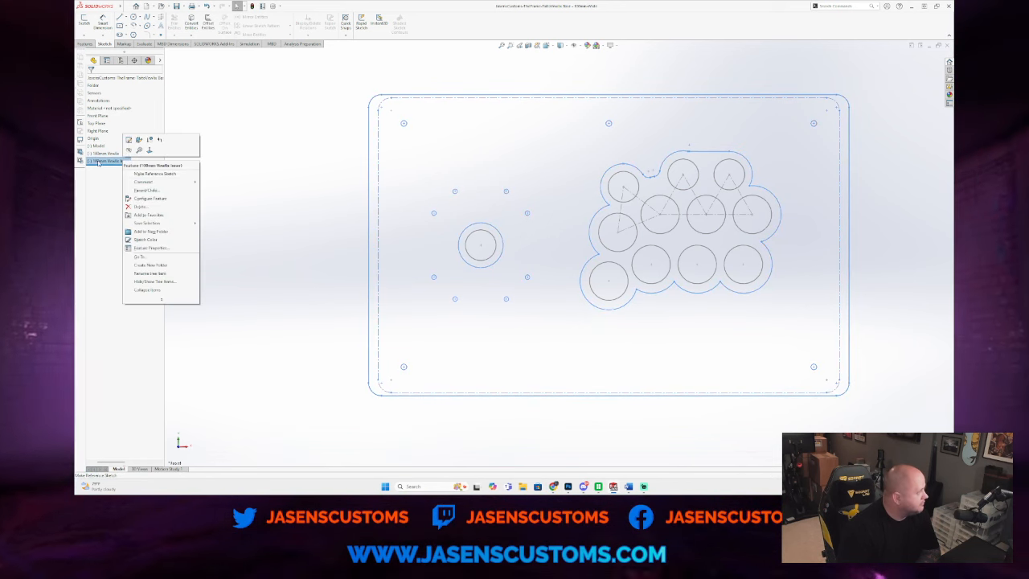
{"action": "left_click", "coordinate": [100, 161]}
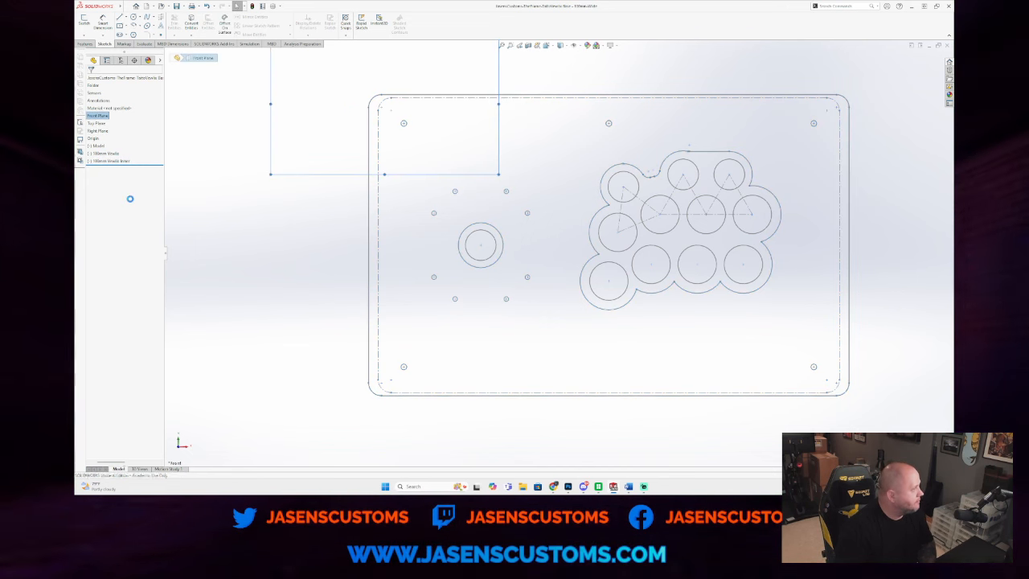
{"action": "left_click", "coordinate": [98, 169]}
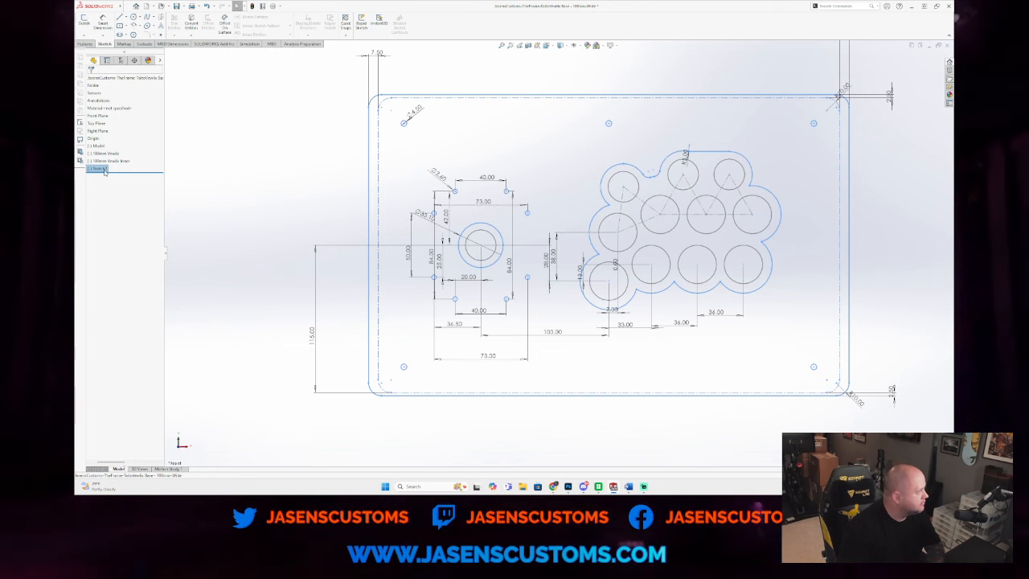
{"action": "right_click", "coordinate": [101, 168]}
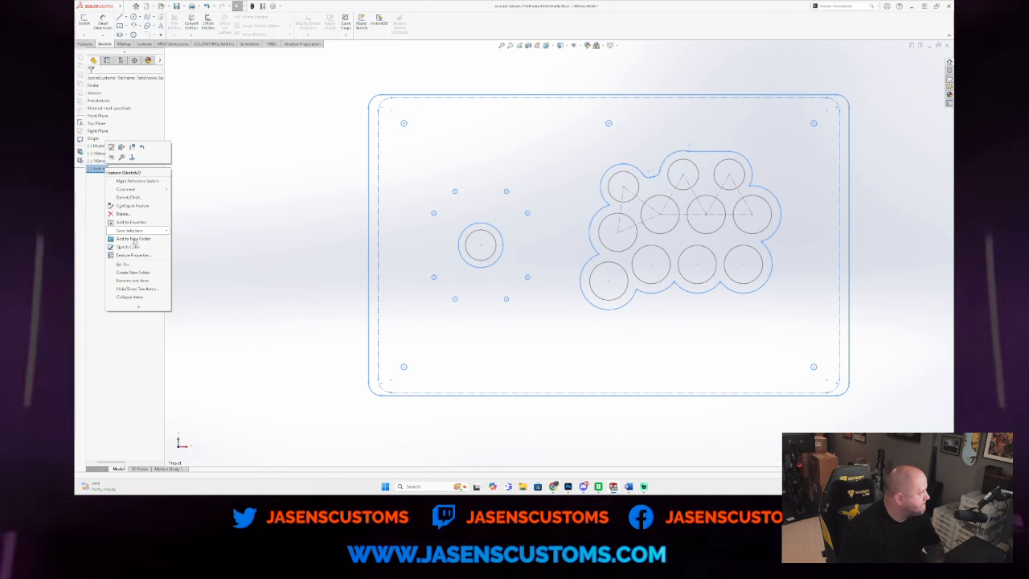
{"action": "left_click", "coordinate": [133, 280]}
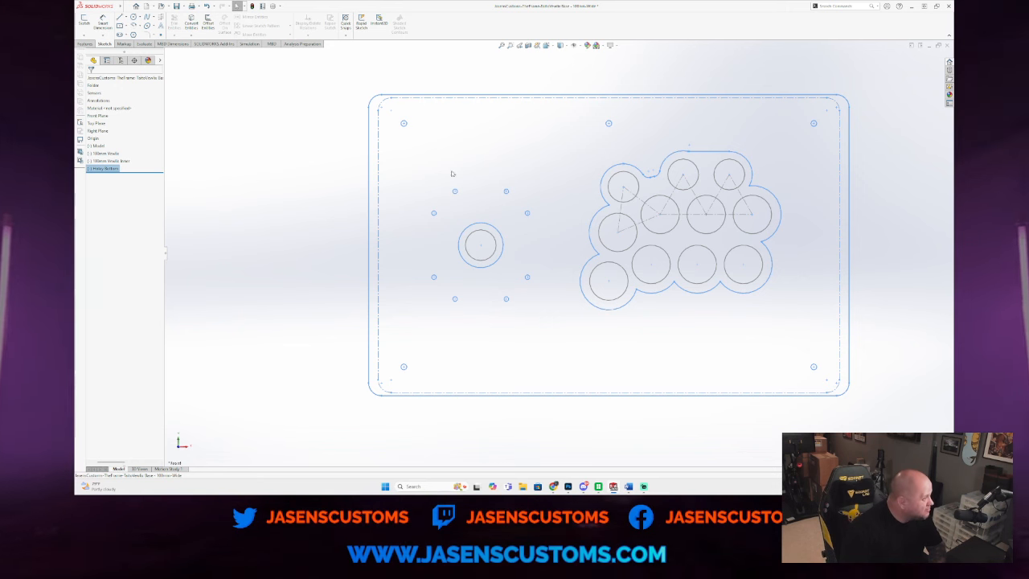
{"action": "mouse_move", "coordinate": [423, 174]}
{"action": "left_mouse_down"}
{"action": "mouse_move", "coordinate": [524, 299]}
{"action": "mouse_move", "coordinate": [426, 176]}
{"action": "left_mouse_up"}
Step: In the Holey Bottom sketch, delete the joystick circle, its eight mounting holes and the merged button cutout outline along with their dimensions
{"action": "left_click", "coordinate": [110, 170]}
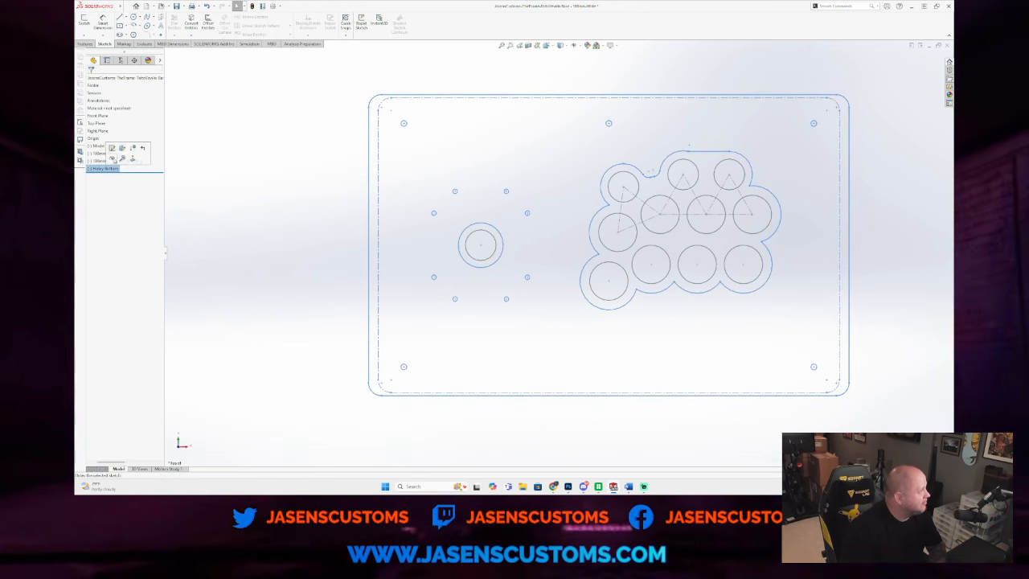
{"action": "left_click", "coordinate": [112, 148]}
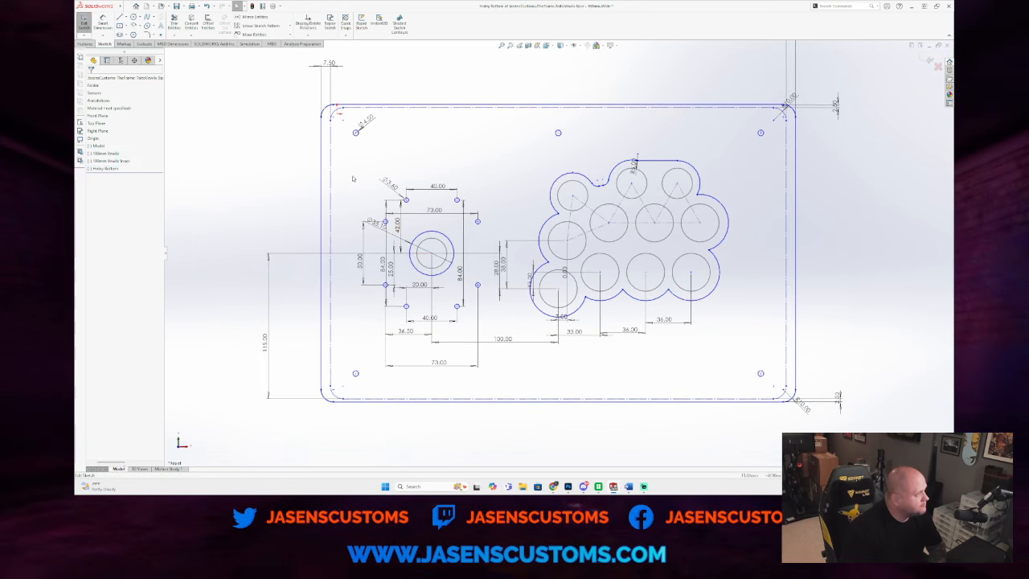
{"action": "mouse_move", "coordinate": [366, 196]}
{"action": "left_mouse_down"}
{"action": "mouse_move", "coordinate": [461, 262]}
{"action": "mouse_move", "coordinate": [509, 326]}
{"action": "left_mouse_up"}
{"action": "key", "text": "Delete"}
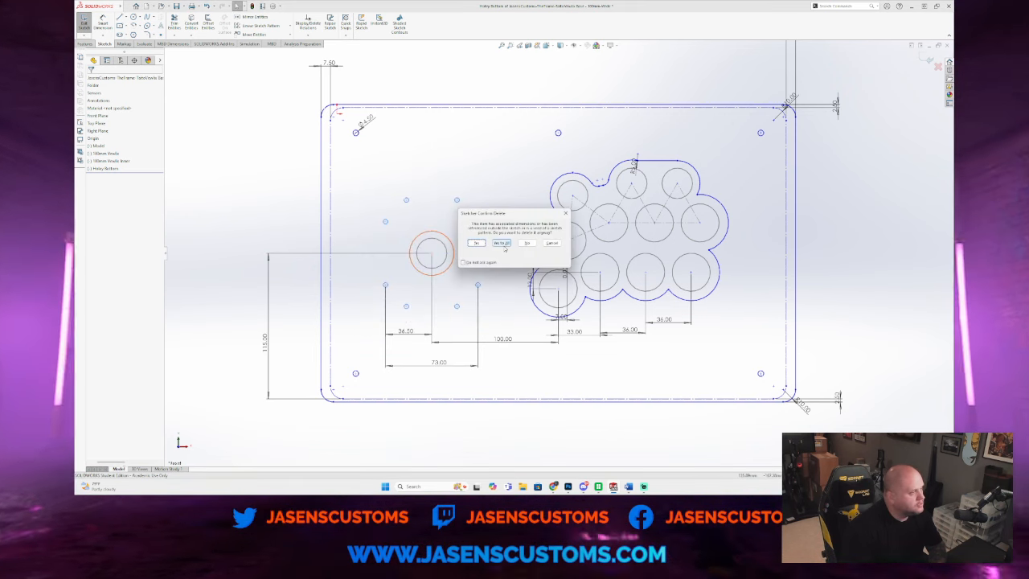
{"action": "left_click", "coordinate": [501, 243]}
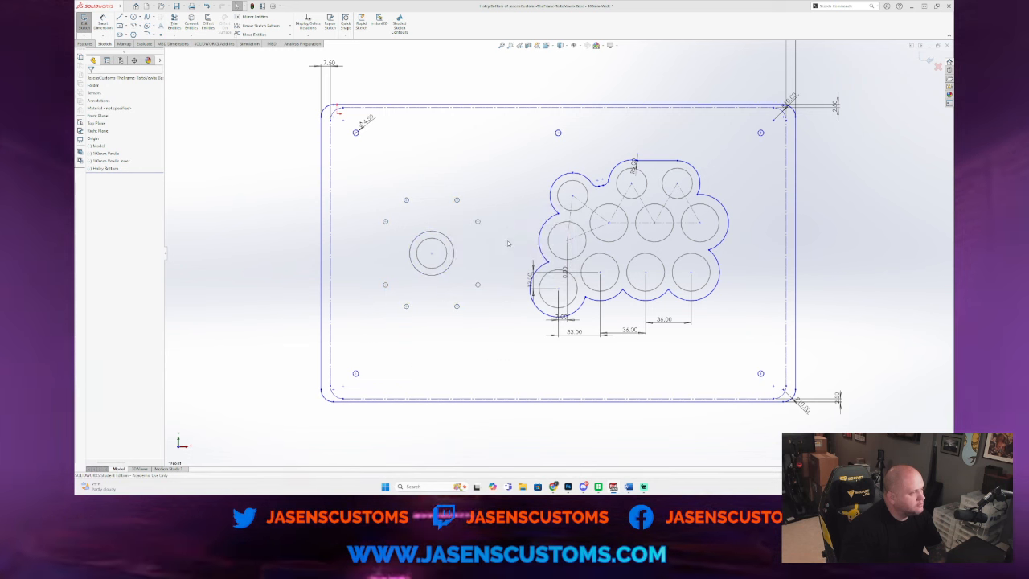
{"action": "mouse_move", "coordinate": [738, 143]}
{"action": "left_mouse_down"}
{"action": "mouse_move", "coordinate": [530, 396]}
{"action": "mouse_move", "coordinate": [508, 377]}
{"action": "left_mouse_up"}
{"action": "key", "text": "Delete"}
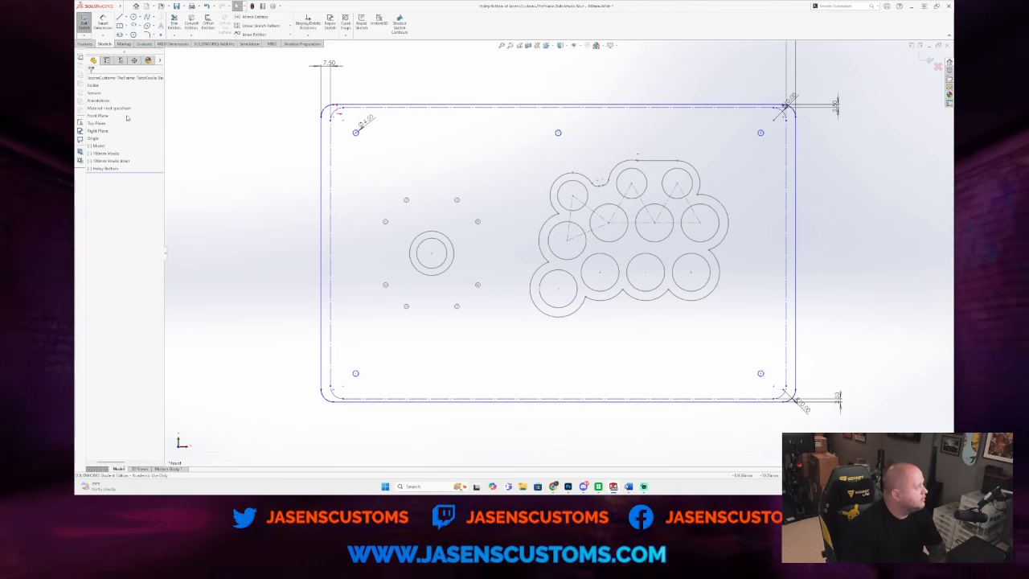
Step: Sketch a center rectangle from the joystick center that encloses all eight joystick mounting holes
{"action": "left_click", "coordinate": [121, 27]}
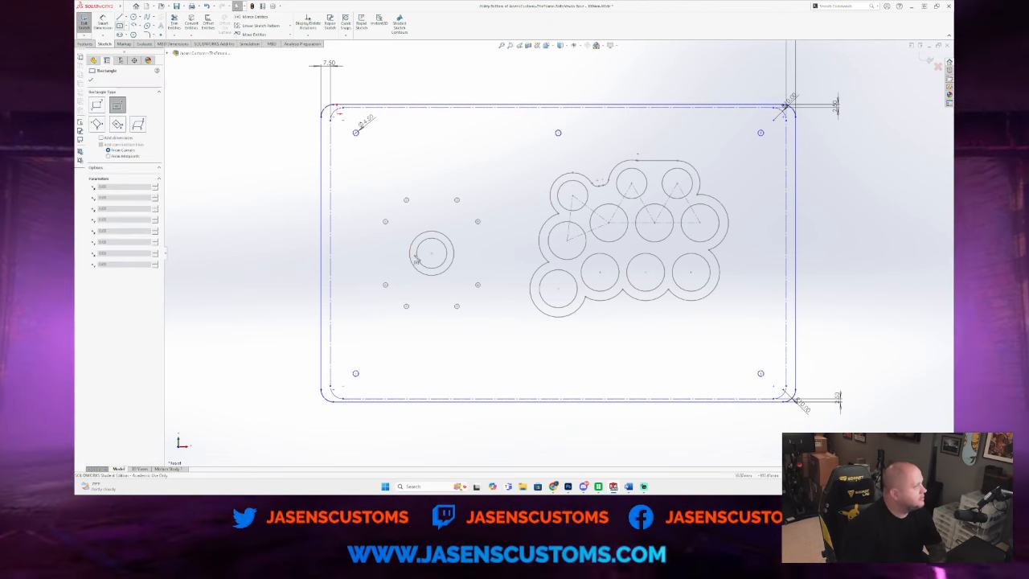
{"action": "left_click", "coordinate": [433, 256]}
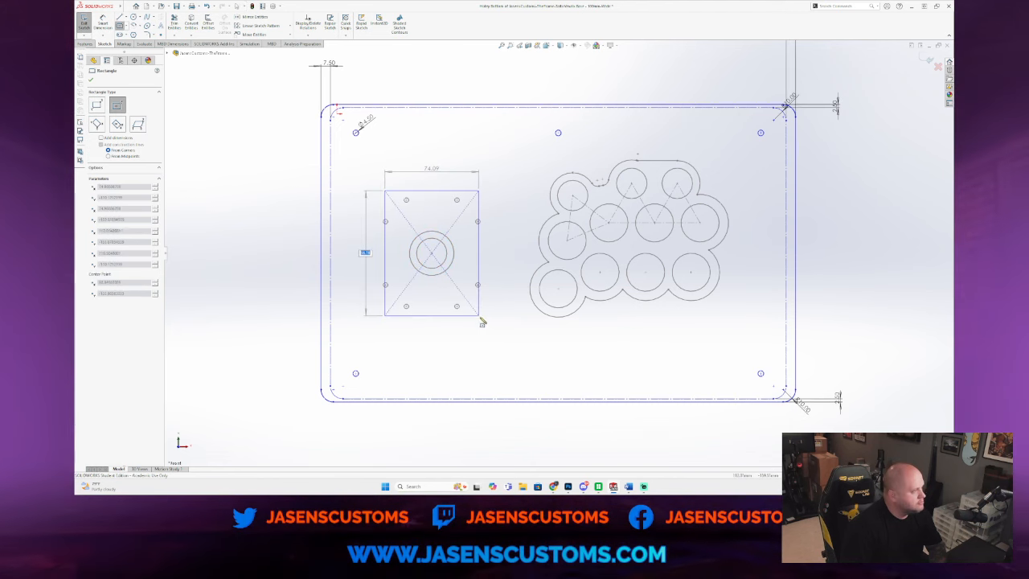
{"action": "left_click", "coordinate": [490, 320]}
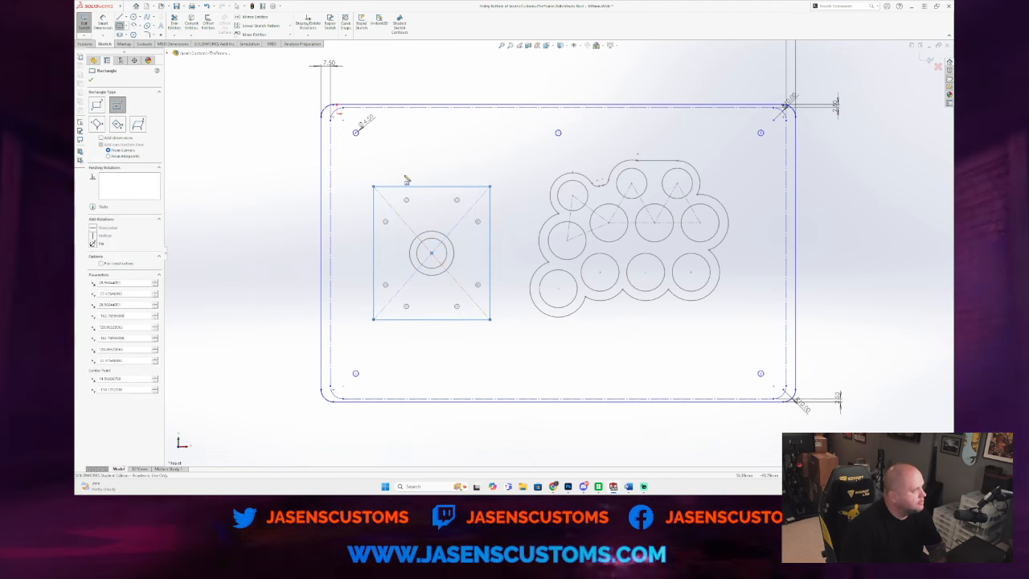
Step: Dimension the joystick opening rectangle in the Holey Bottom sketch to 100 mm wide and 100 mm high
{"action": "key", "text": "Escape"}
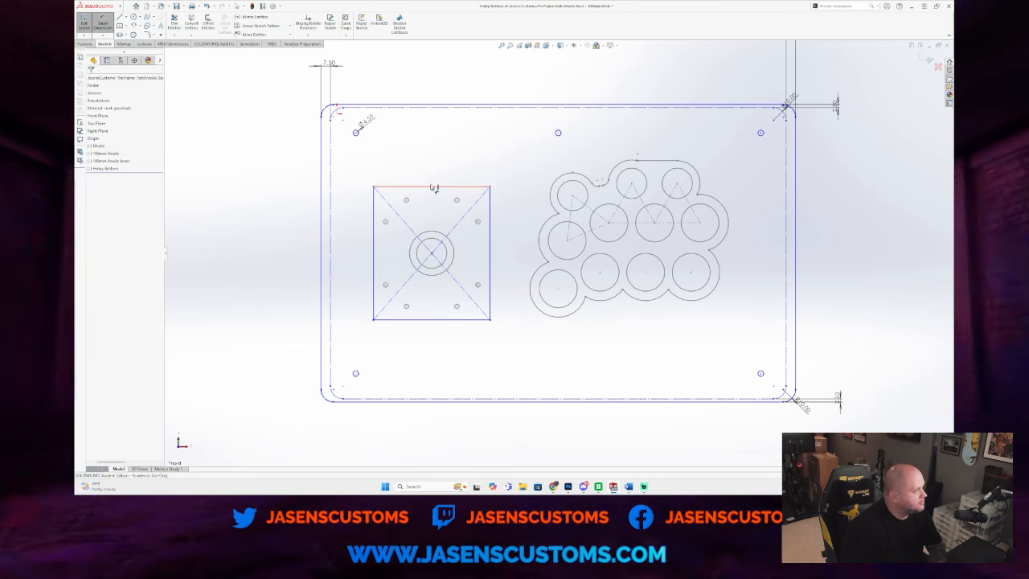
{"action": "left_click", "coordinate": [434, 187]}
{"action": "left_click", "coordinate": [432, 172]}
{"action": "type", "text": "10"}
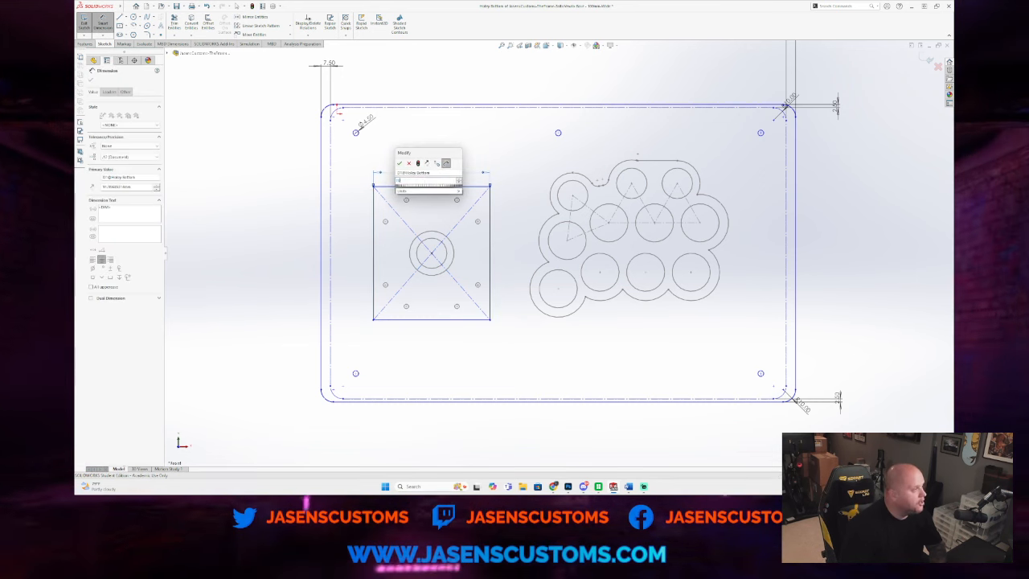
{"action": "type", "text": "0"}
{"action": "key", "text": "Return"}
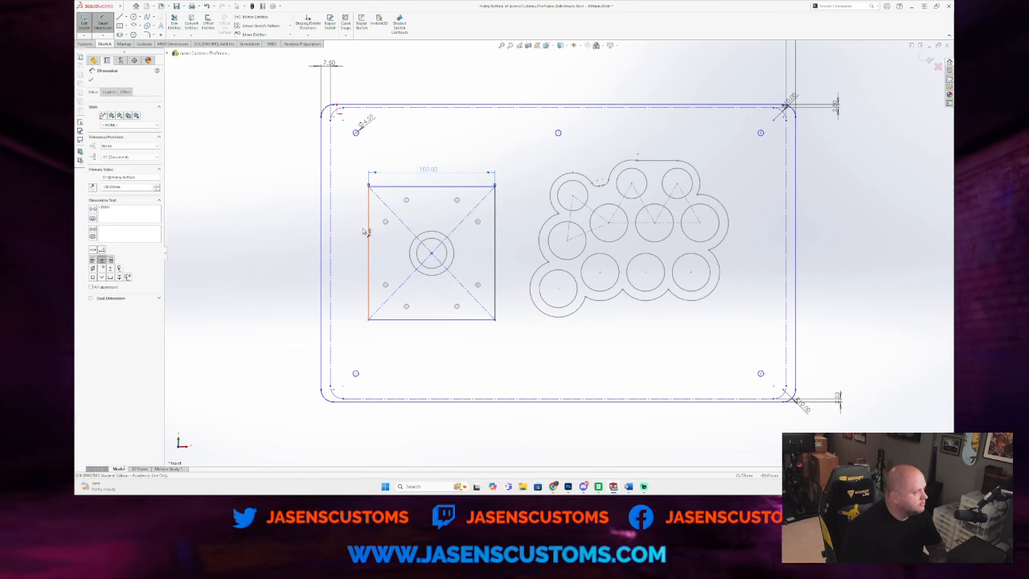
{"action": "left_click", "coordinate": [367, 232]}
{"action": "left_click", "coordinate": [361, 237]}
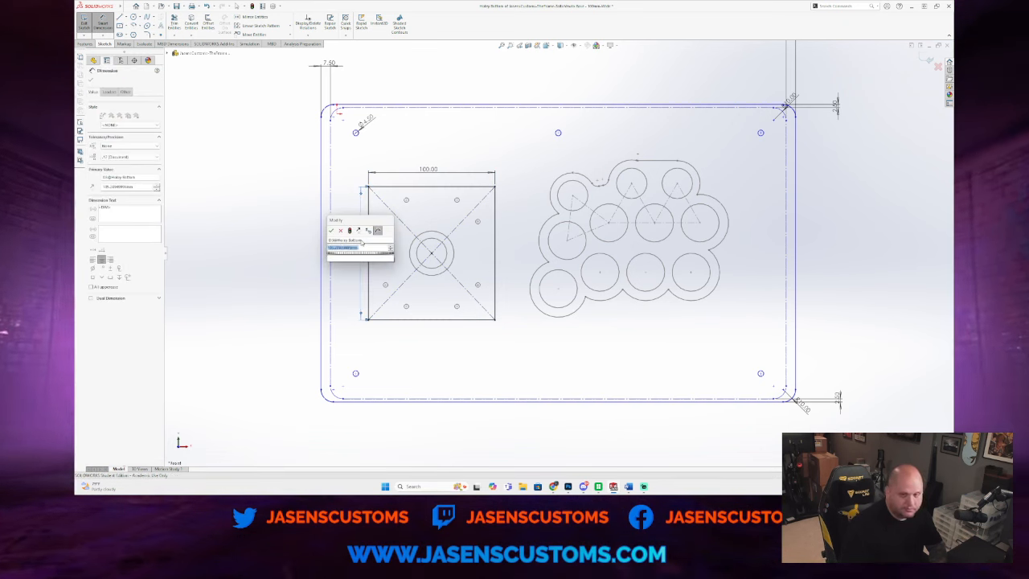
{"action": "type", "text": "100"}
{"action": "key", "text": "Return"}
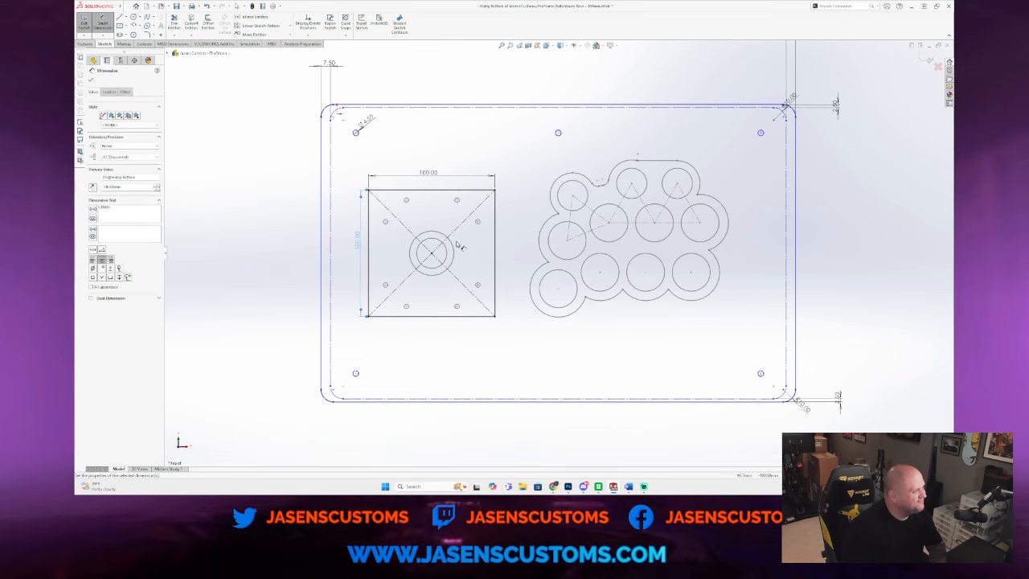
Step: Fillet all four corners of the square joystick opening with a 5 mm radius
{"action": "left_click", "coordinate": [147, 34]}
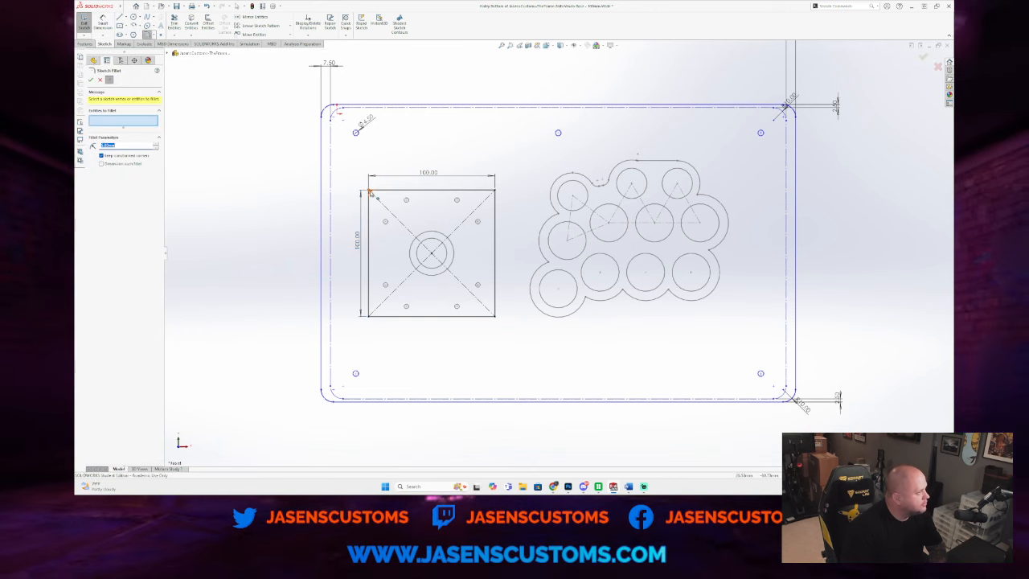
{"action": "left_click", "coordinate": [370, 193]}
{"action": "left_click", "coordinate": [493, 191]}
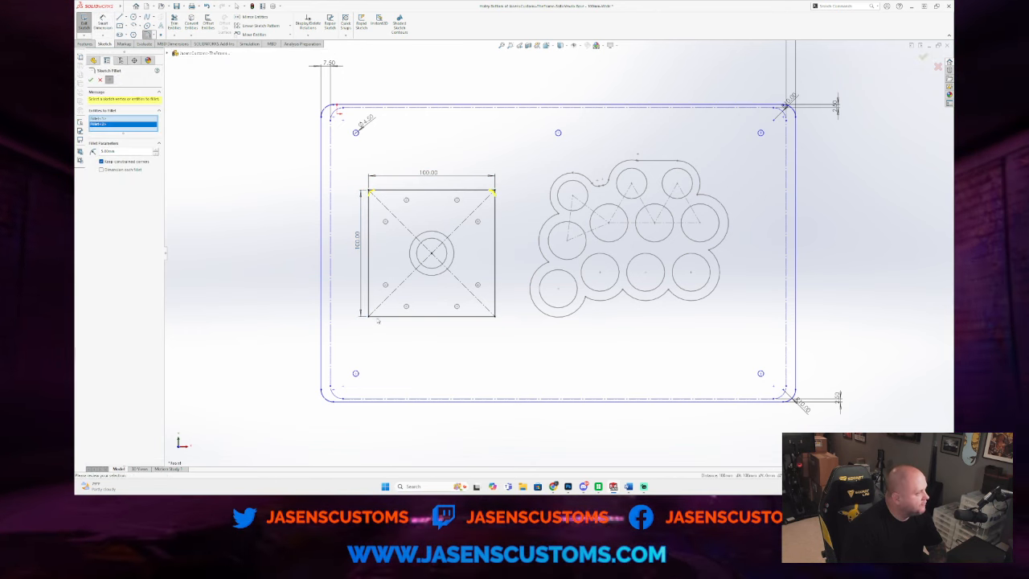
{"action": "left_click", "coordinate": [370, 315]}
{"action": "left_click", "coordinate": [494, 316]}
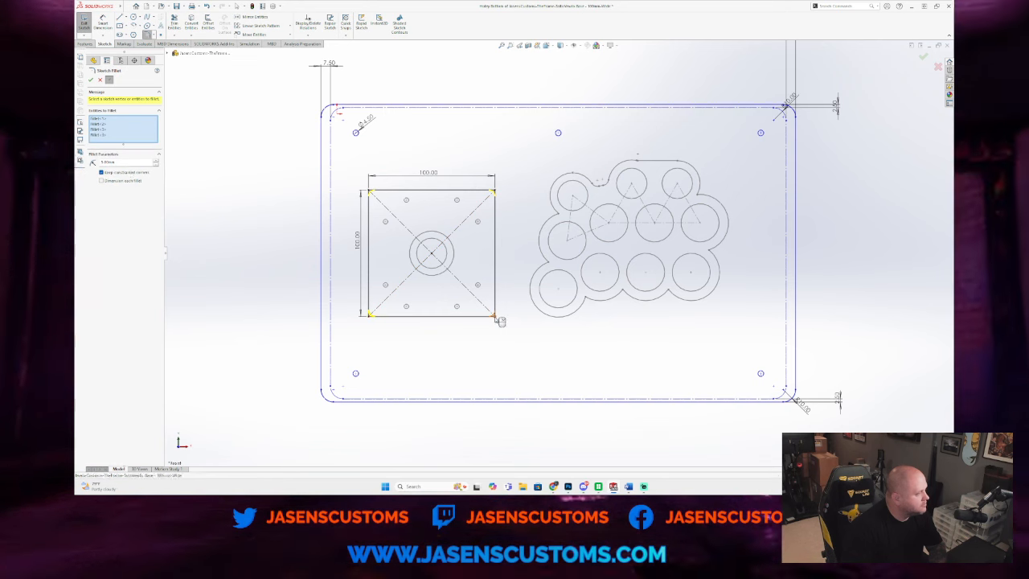
{"action": "left_click", "coordinate": [91, 78]}
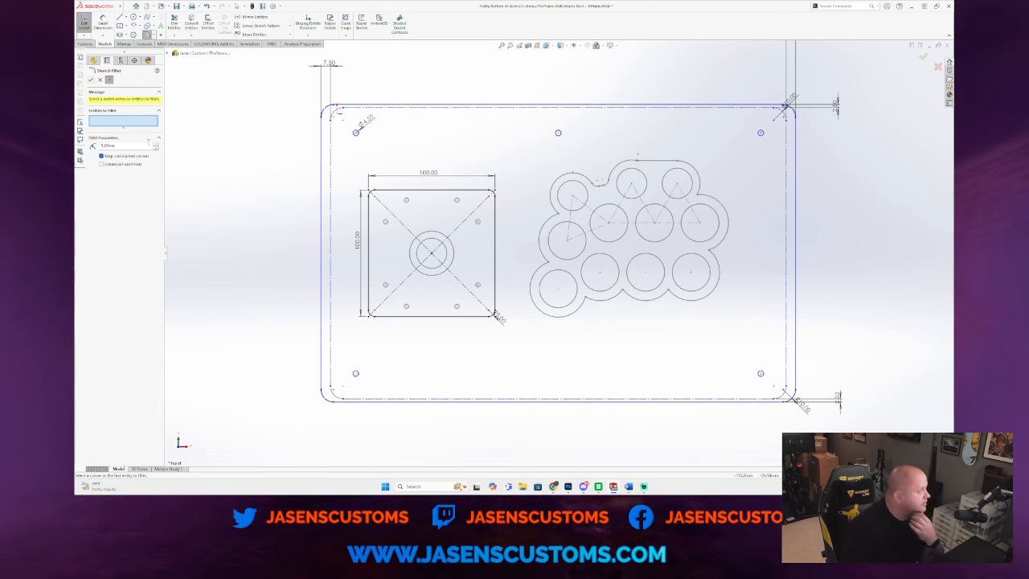
{"action": "left_click", "coordinate": [91, 79]}
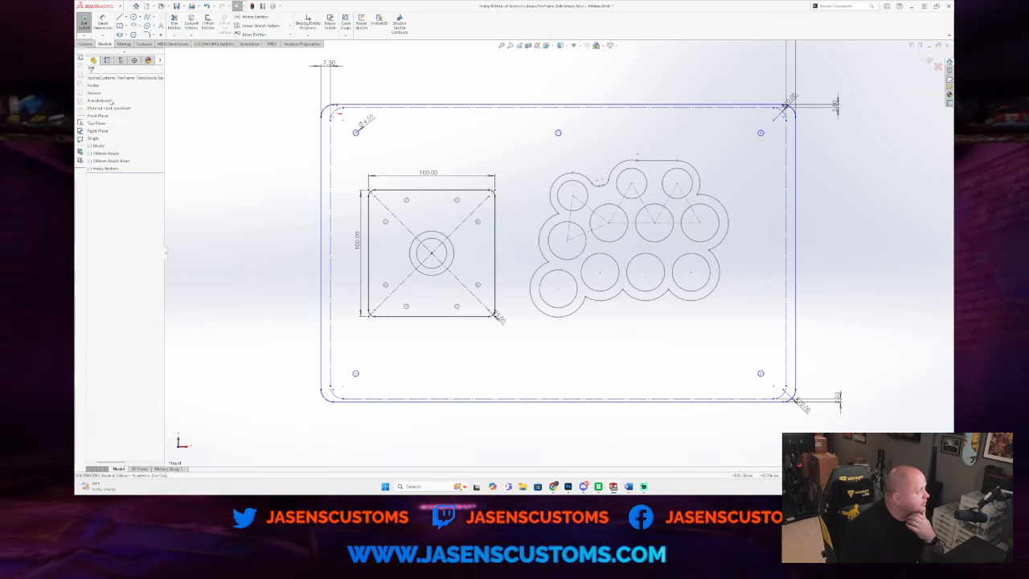
Step: Exit the Holey Bottom sketch and hide the 100mm Vewlix inner and 100mm Vewlix sketches
{"action": "double_click", "coordinate": [189, 253]}
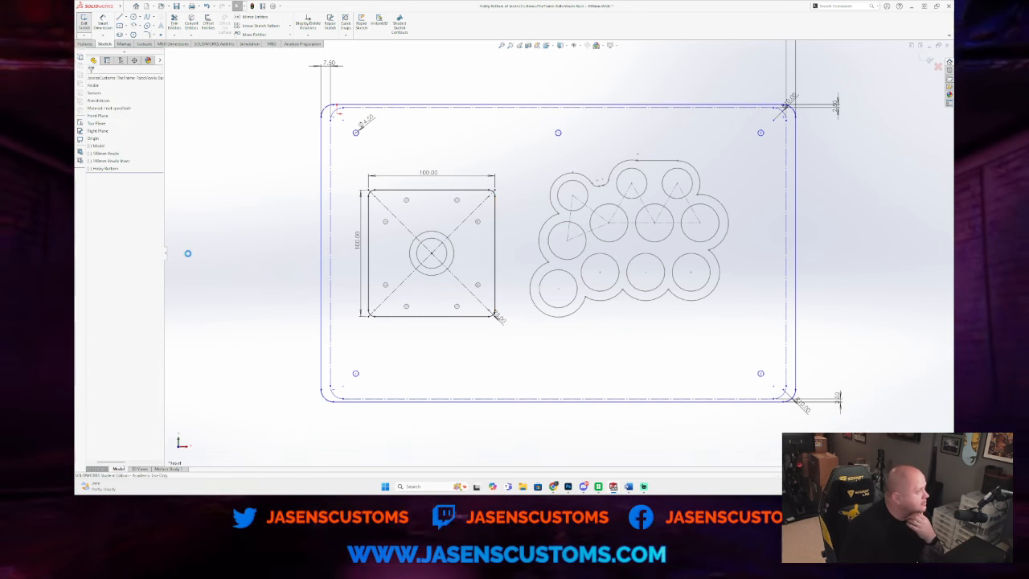
{"action": "right_click", "coordinate": [116, 162]}
{"action": "left_click", "coordinate": [123, 142]}
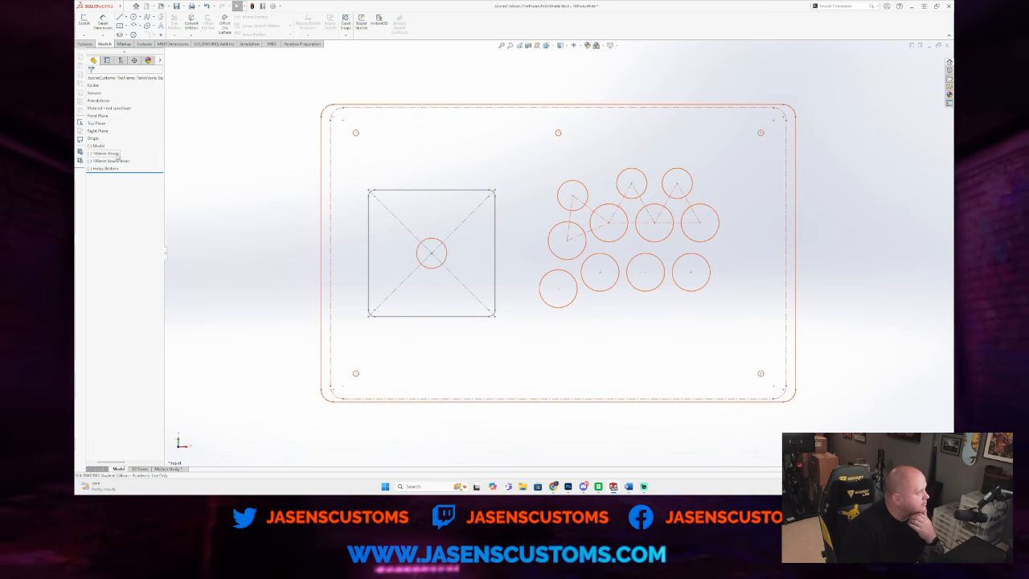
{"action": "right_click", "coordinate": [117, 154]}
{"action": "left_click", "coordinate": [123, 136]}
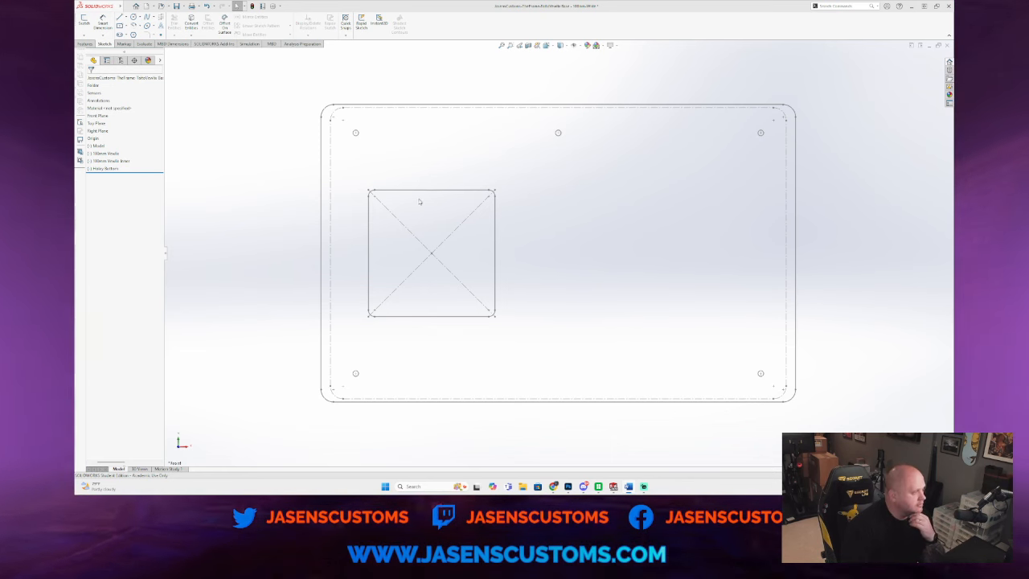
Step: Paste a copy of the Holey Bottom sketch onto the Front Plane
{"action": "right_click", "coordinate": [107, 168]}
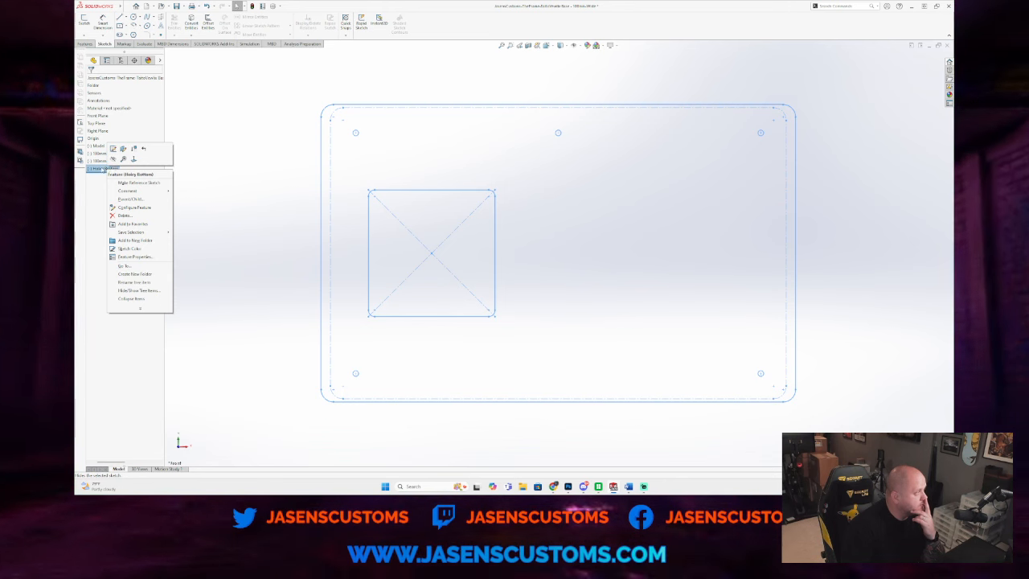
{"action": "left_click", "coordinate": [99, 168]}
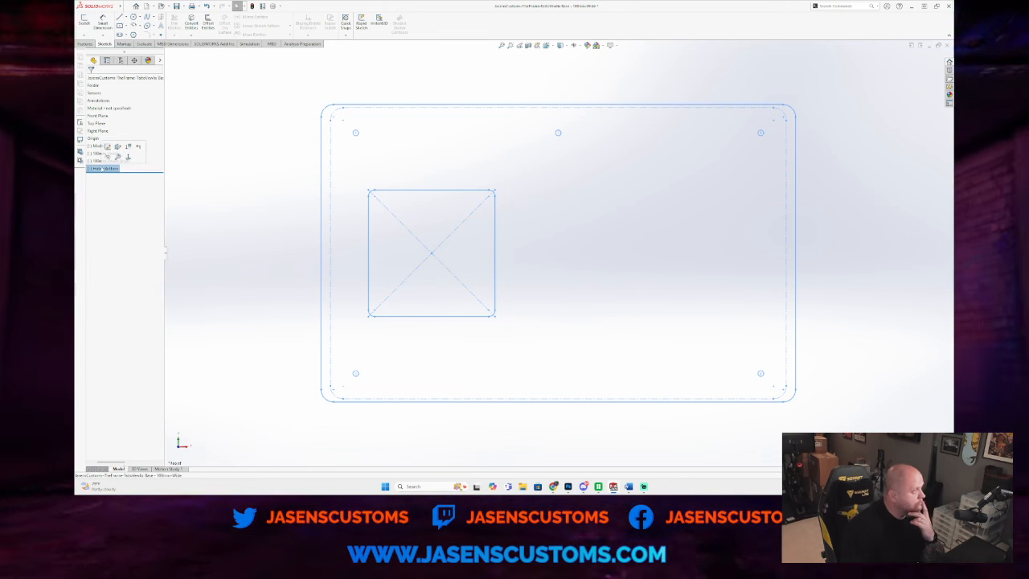
{"action": "left_click", "coordinate": [100, 116]}
{"action": "key", "text": "ctrl+v"}
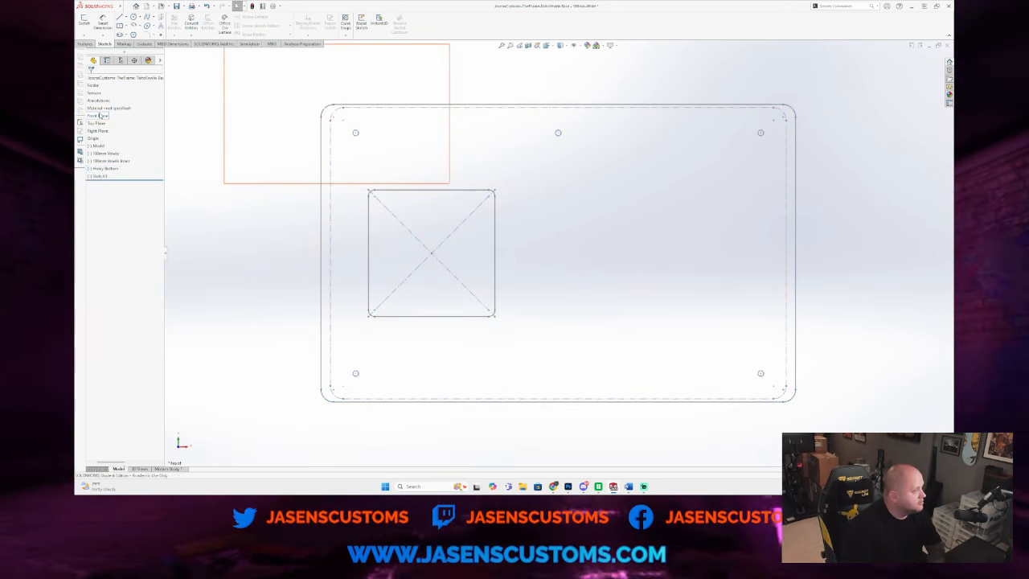
Step: Edit the pasted sketch and delete the square joystick opening along with its dimensions
{"action": "left_click", "coordinate": [106, 176]}
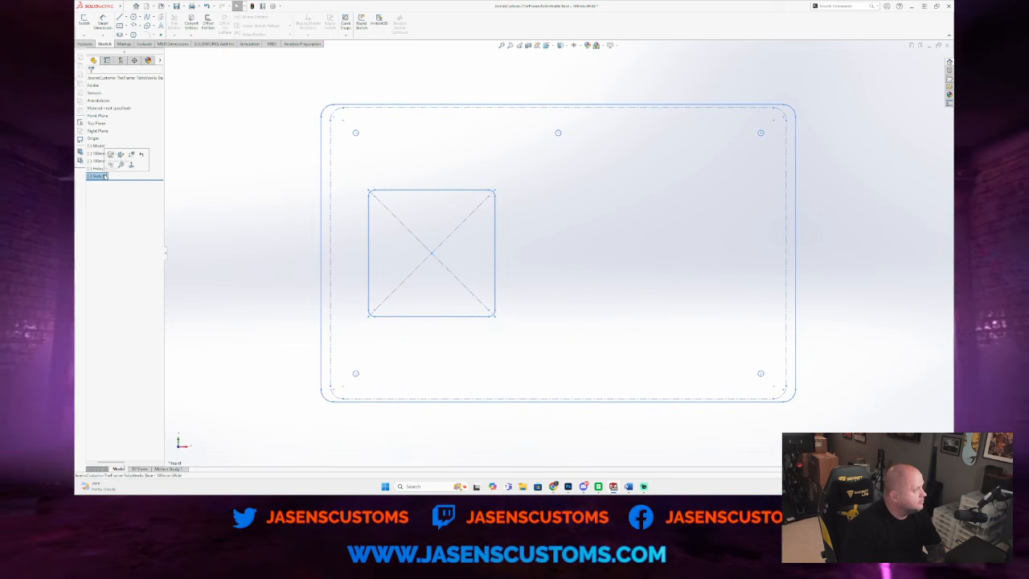
{"action": "left_click", "coordinate": [113, 155]}
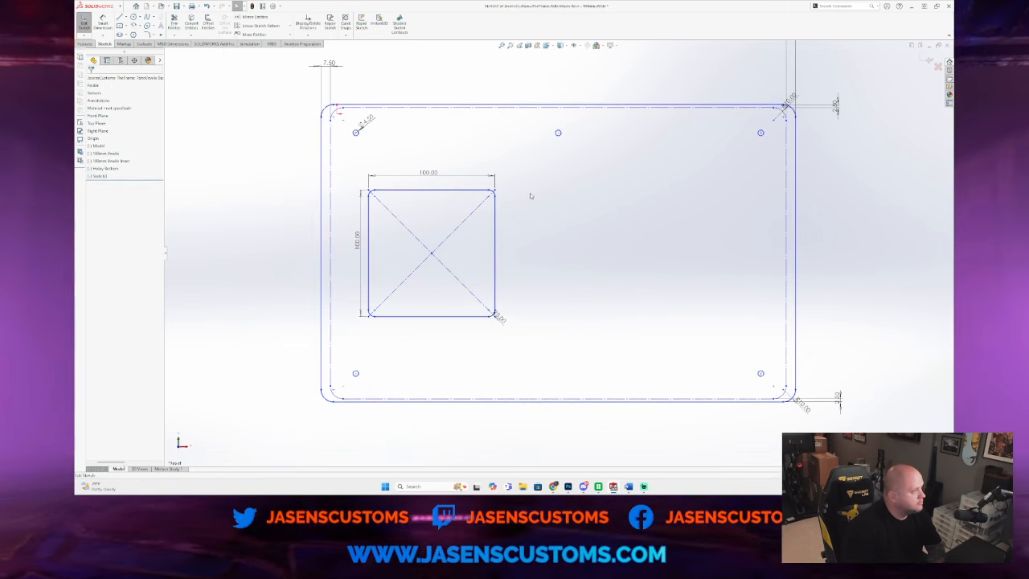
{"action": "left_click_drag", "start_coordinate": [555, 171], "coordinate": [351, 347]}
{"action": "key", "text": "Delete"}
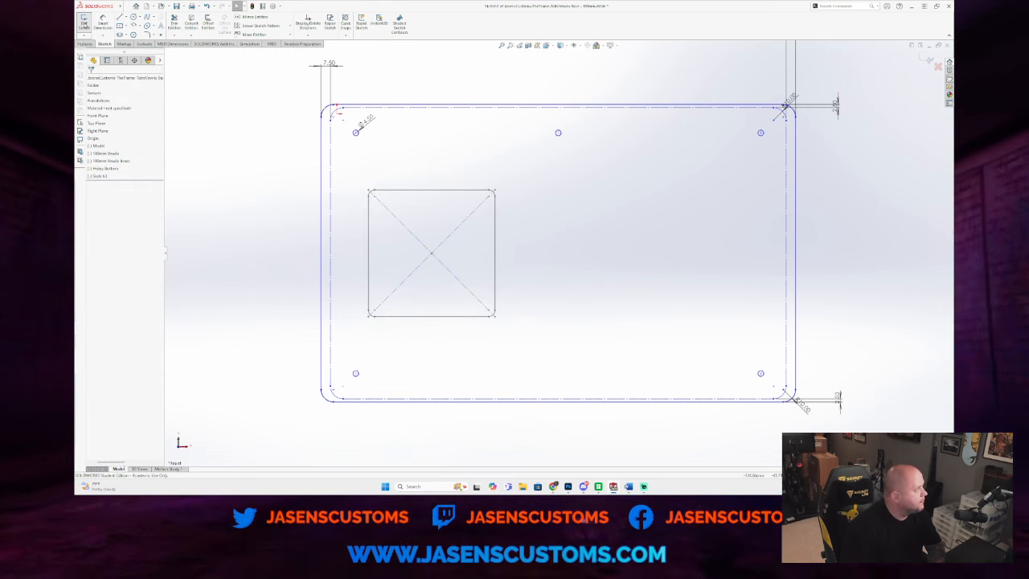
Step: Exit the pasted sketch and rename it Bottom No Holes - Extra Wide
{"action": "right_click", "coordinate": [100, 177]}
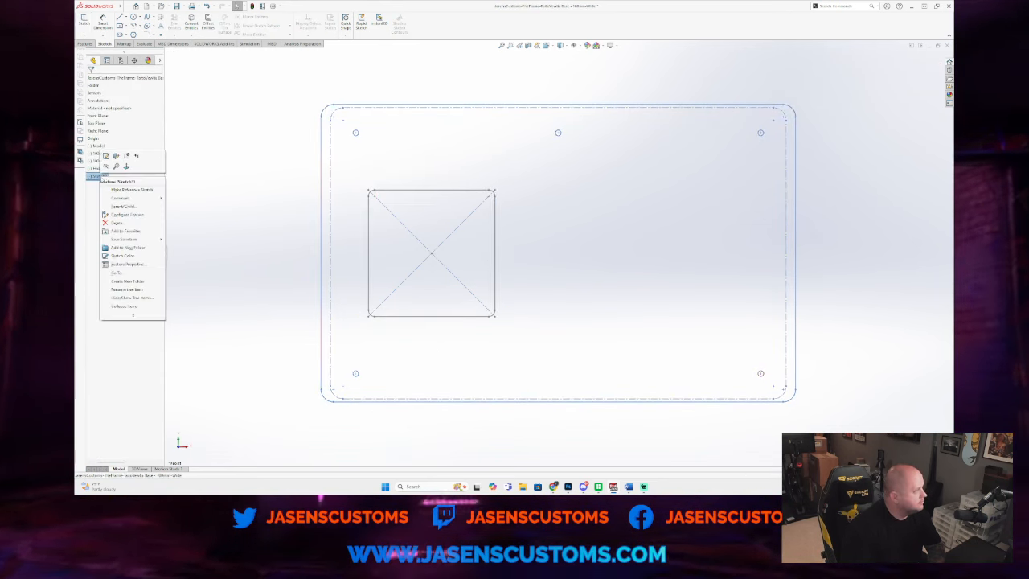
{"action": "left_click", "coordinate": [129, 290]}
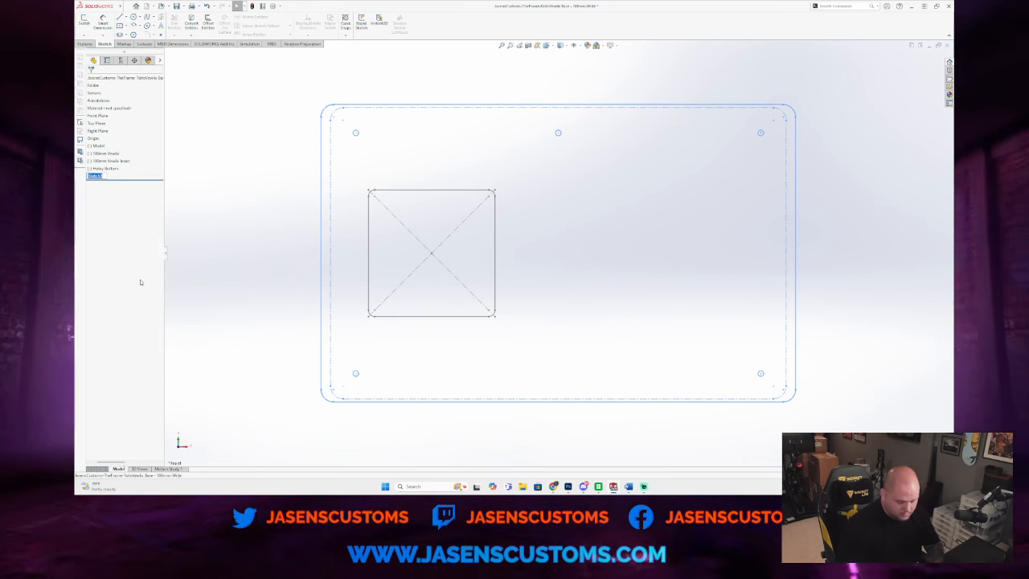
{"action": "type", "text": "Card"}
{"action": "key", "text": "BackSpace"}
{"action": "key", "text": "BackSpace"}
{"action": "key", "text": "BackSpace"}
{"action": "key", "text": "BackSpace"}
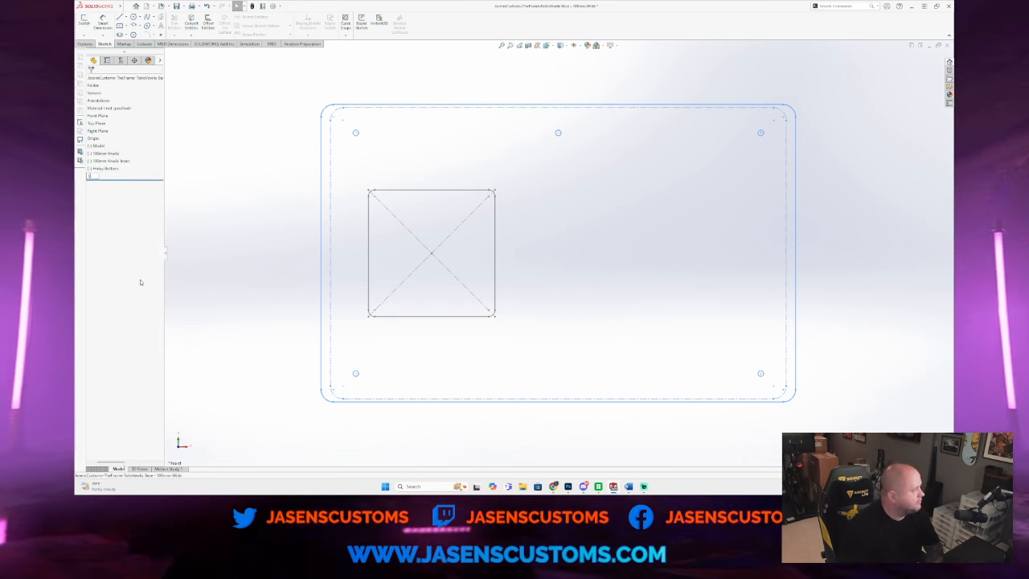
{"action": "type", "text": "Bottom"}
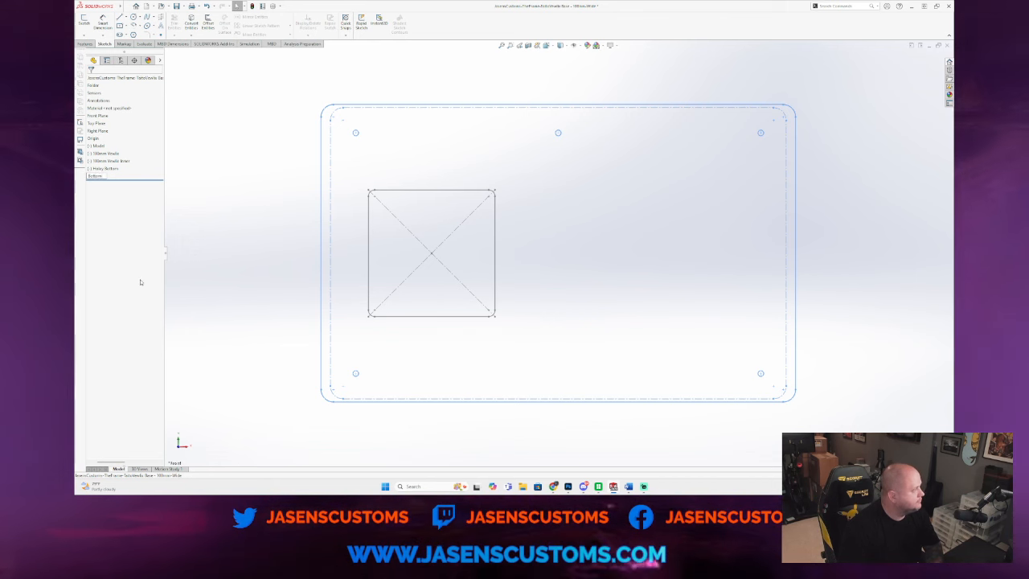
{"action": "type", "text": " Re Holes - (Lids"}
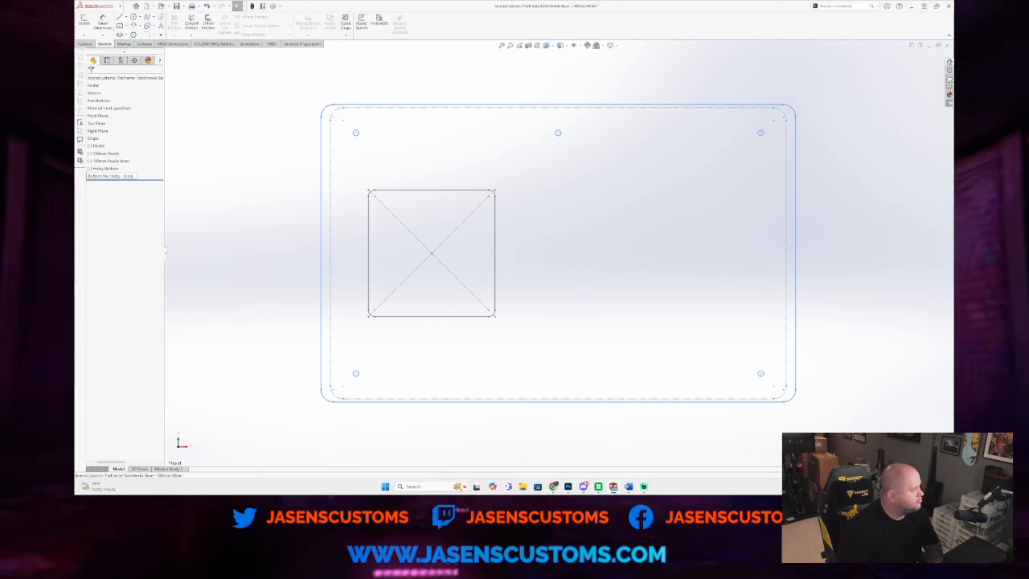
{"action": "type", "text": "de"}
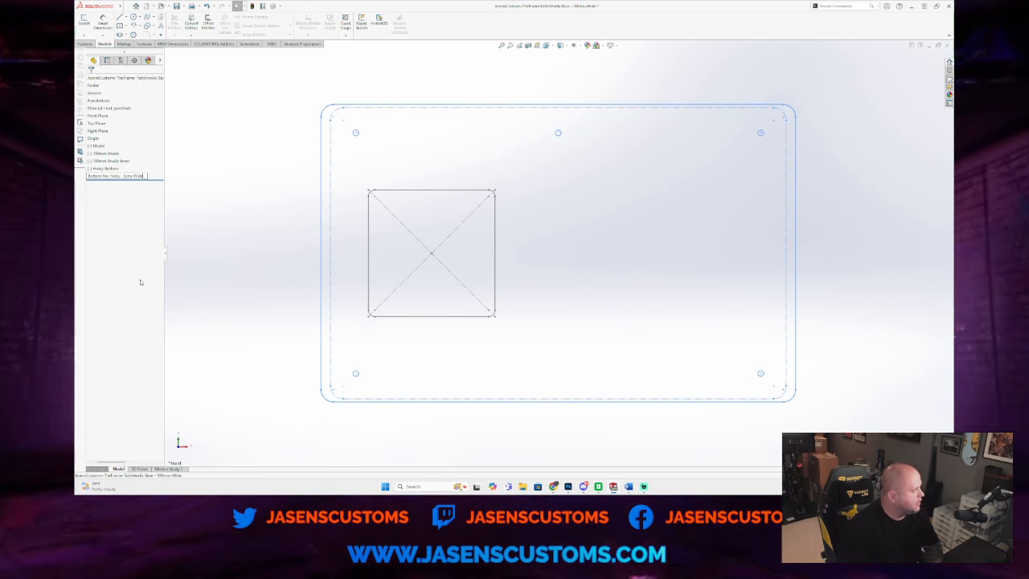
{"action": "key", "text": "Return"}
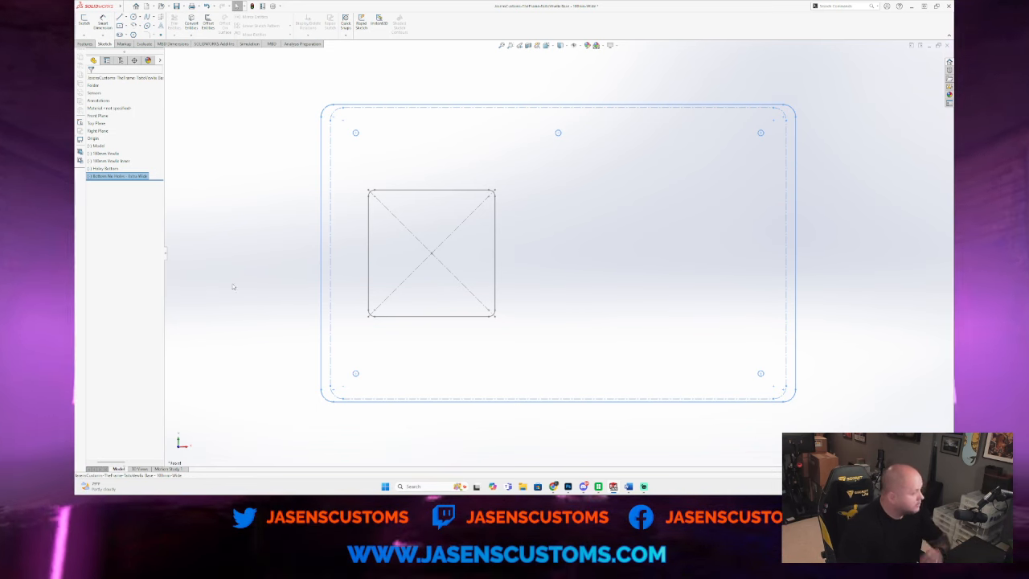
Step: Hide the Holey Bottom sketch and show the 100mm Vewlix inner, 100mm Vewlix and Model sketches
{"action": "right_click", "coordinate": [116, 170]}
{"action": "left_click", "coordinate": [119, 161]}
{"action": "right_click", "coordinate": [119, 160]}
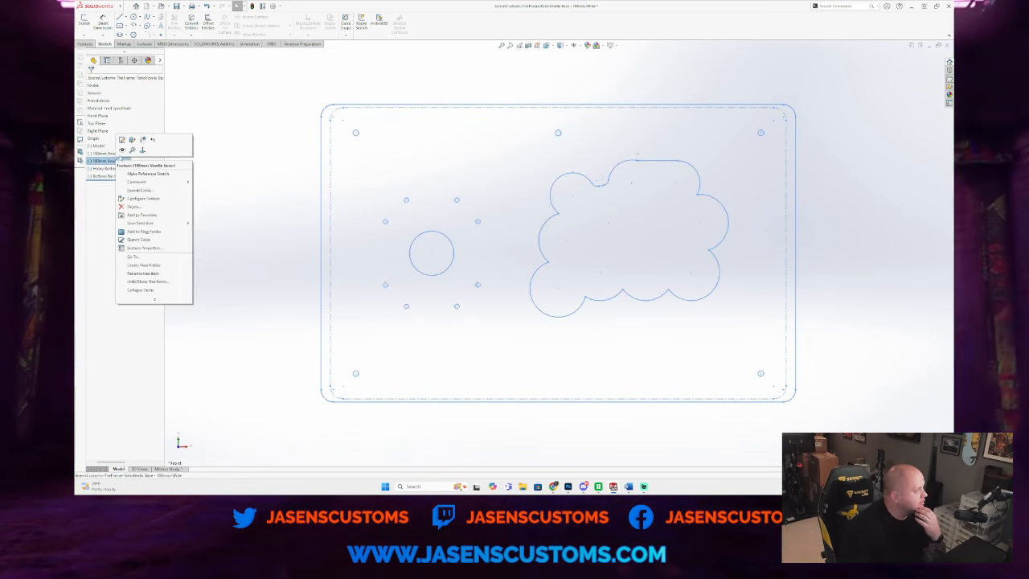
{"action": "left_click", "coordinate": [119, 153]}
{"action": "left_click", "coordinate": [115, 142]}
{"action": "right_click", "coordinate": [119, 152]}
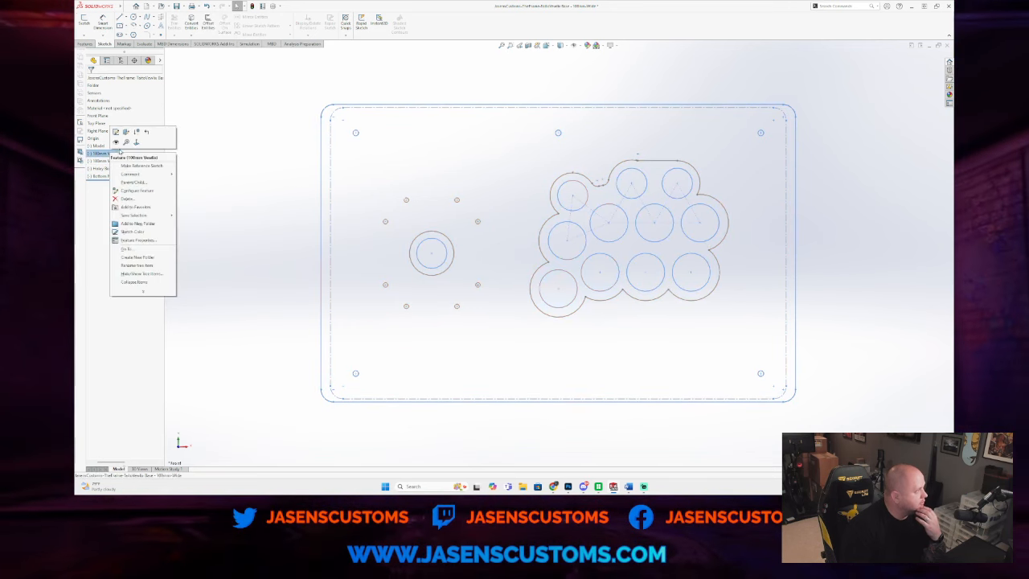
{"action": "left_click", "coordinate": [116, 143]}
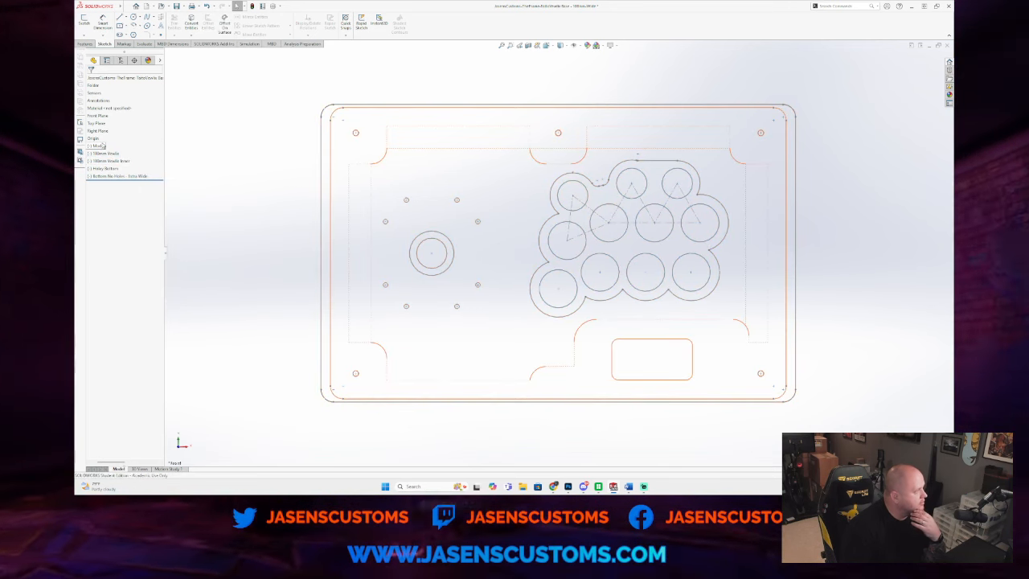
{"action": "right_click", "coordinate": [103, 146]}
{"action": "left_click", "coordinate": [110, 134]}
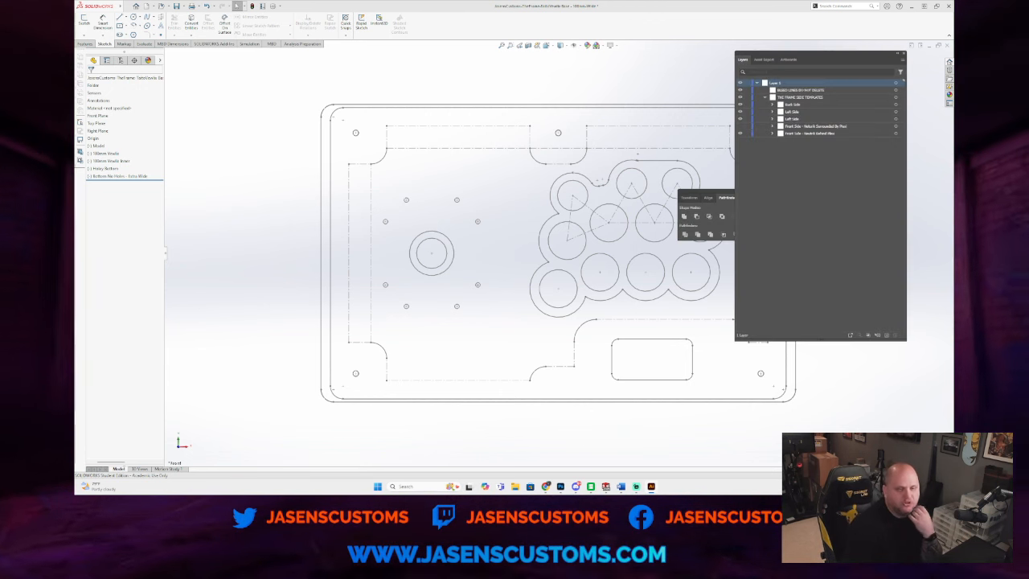
Step: Switch to the Illustrator side panel template and compare the centre cutout variants of the uppermost long panel by stepping through its edit history
{"action": "mouse_move", "coordinate": [954, 78]}
{"action": "left_mouse_down"}
{"action": "mouse_move", "coordinate": [869, 78]}
{"action": "mouse_move", "coordinate": [545, 34]}
{"action": "mouse_move", "coordinate": [545, 1]}
{"action": "left_mouse_up"}
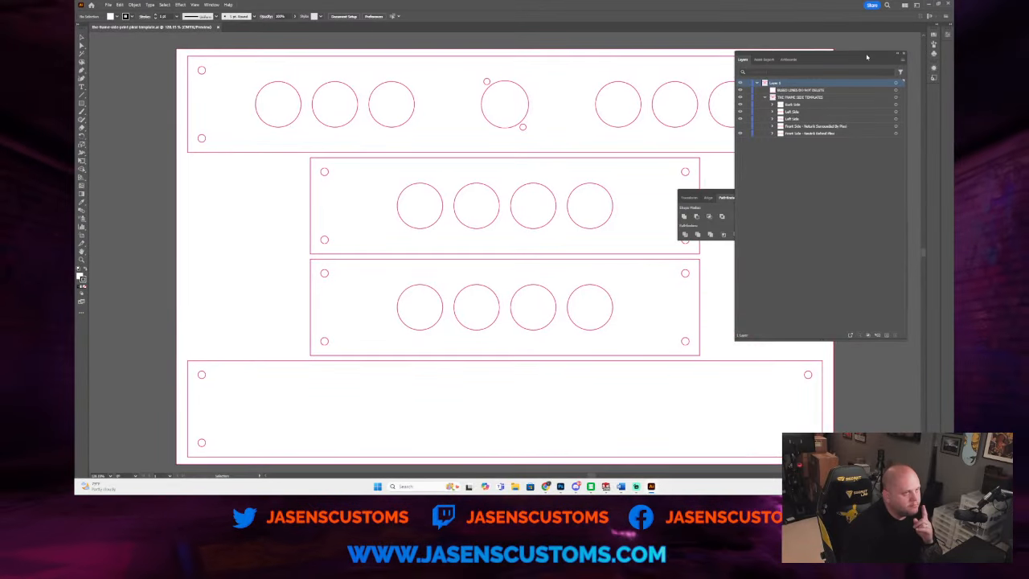
{"action": "left_click_drag", "start_coordinate": [867, 56], "coordinate": [954, 81]}
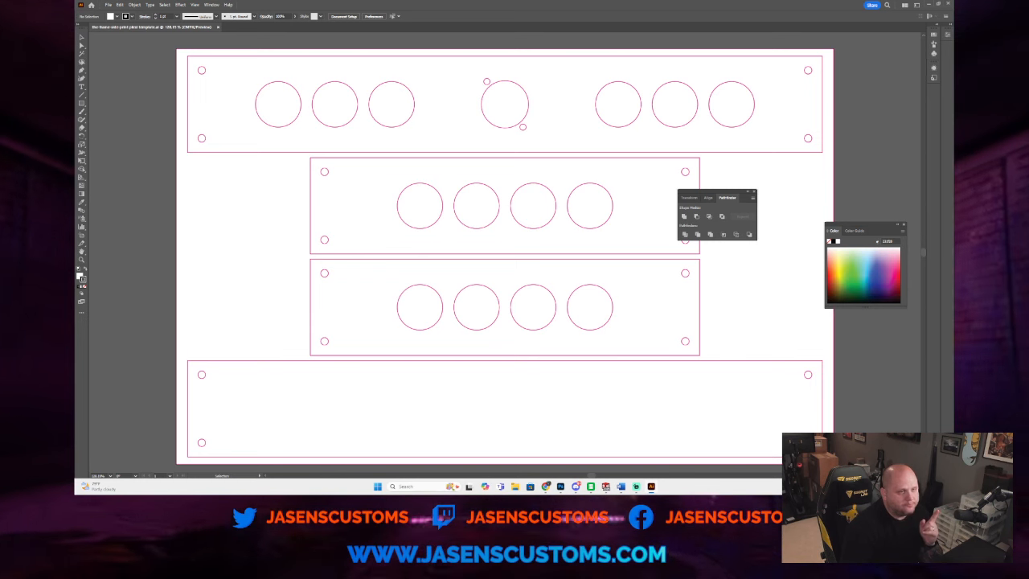
{"action": "key", "text": "ctrl+z"}
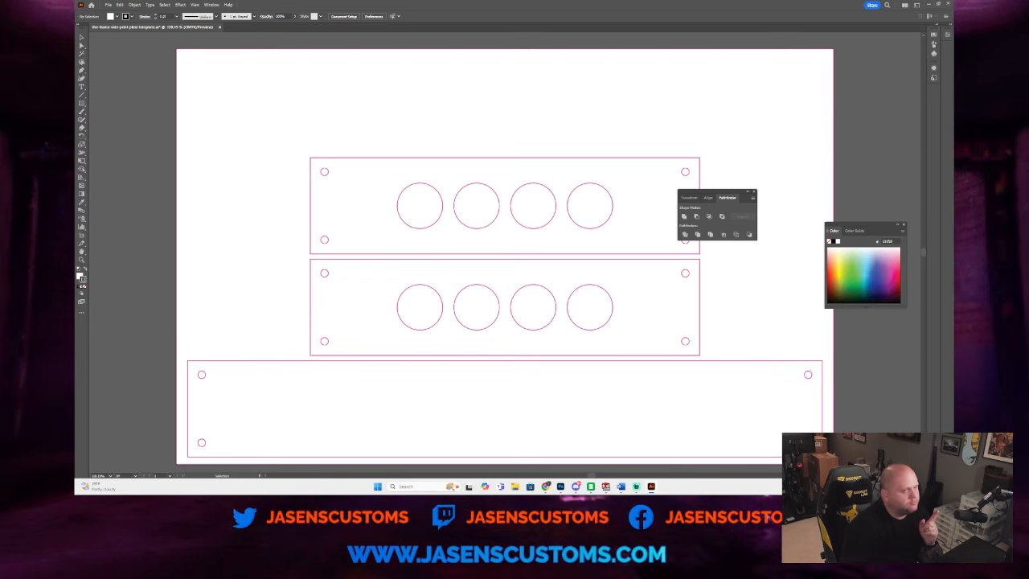
{"action": "key", "text": "ctrl+shift+z"}
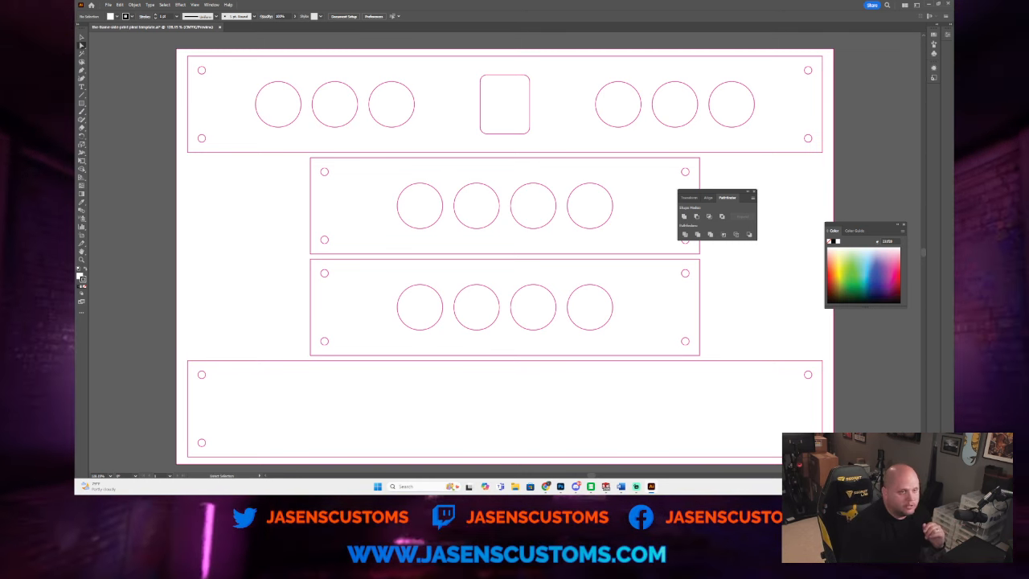
{"action": "key", "text": "ctrl+z"}
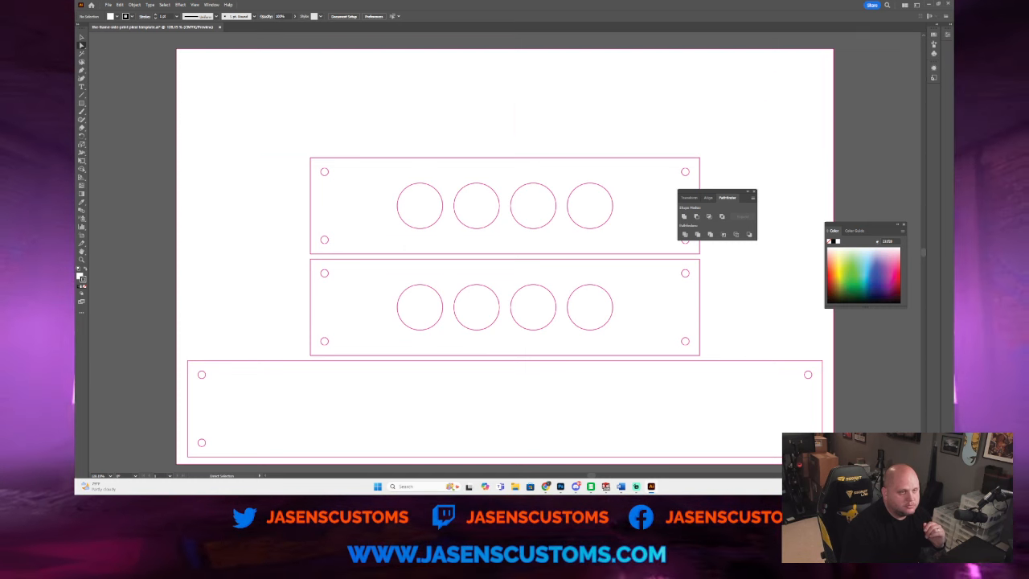
{"action": "key", "text": "ctrl+z"}
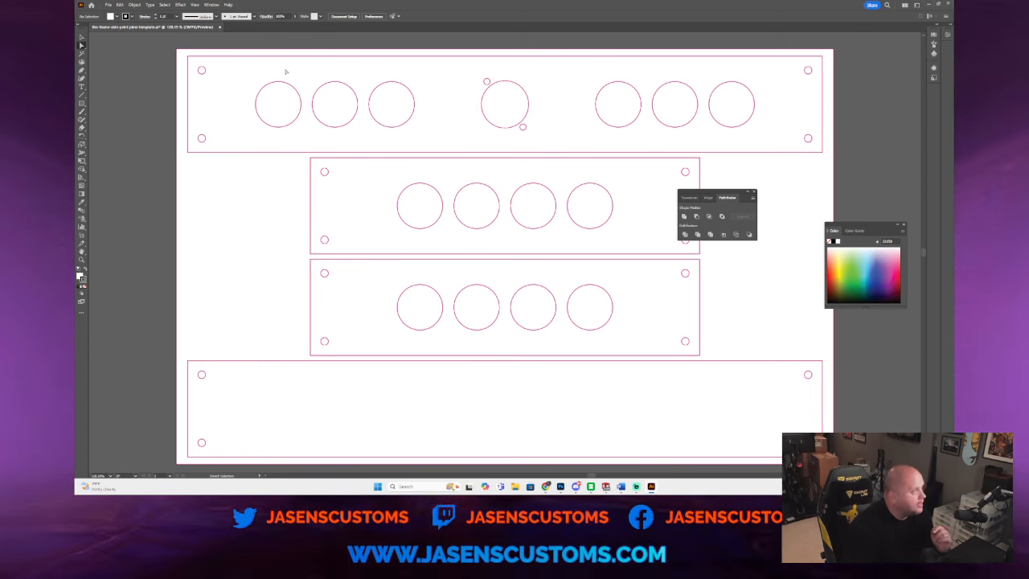
Step: Delete the three large circles on either side of the centre connector cutout in the uppermost long panel
{"action": "left_click_drag", "start_coordinate": [247, 76], "coordinate": [427, 137]}
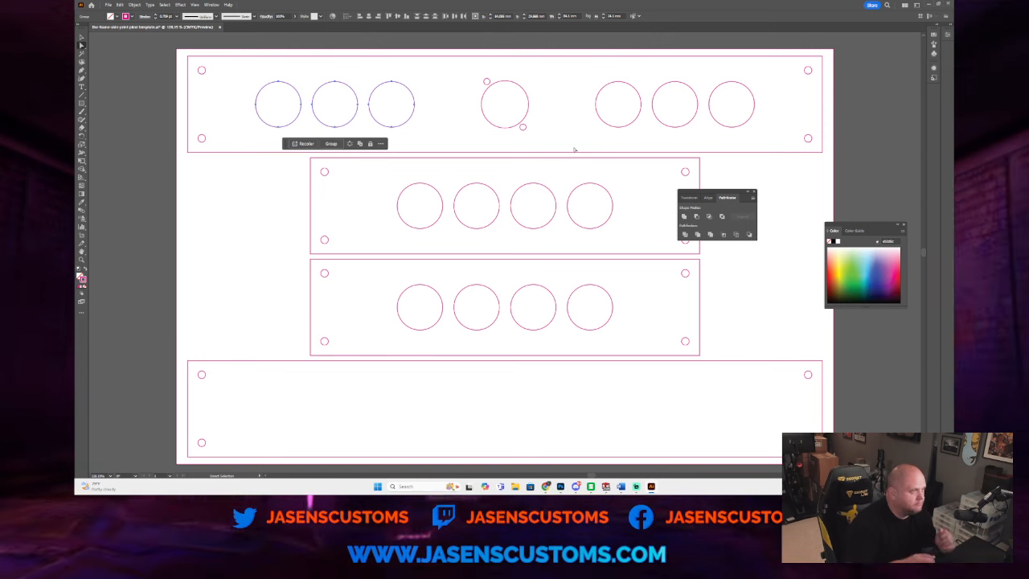
{"action": "key", "text": "Delete"}
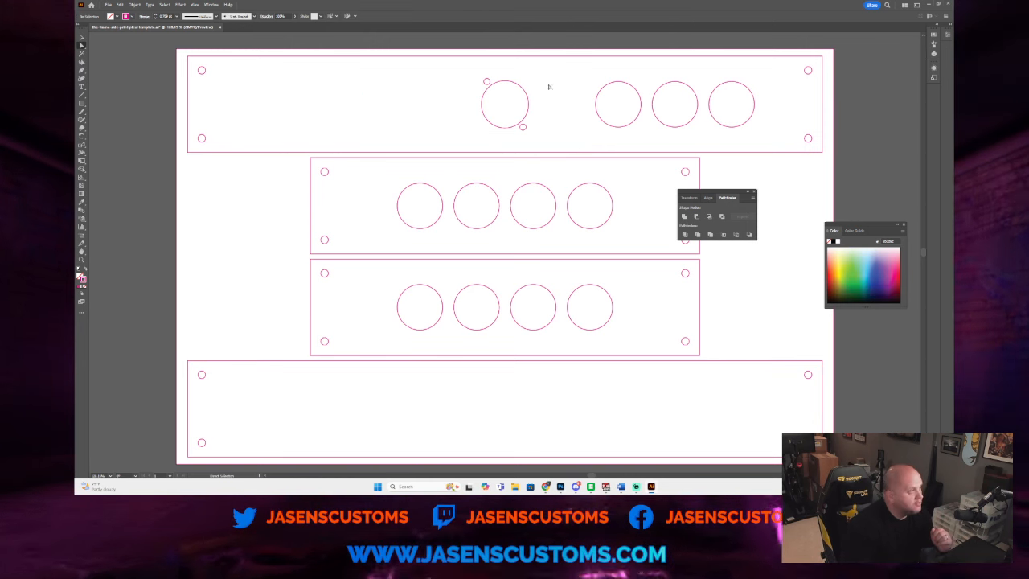
{"action": "left_click_drag", "start_coordinate": [570, 79], "coordinate": [767, 137]}
{"action": "key", "text": "Delete"}
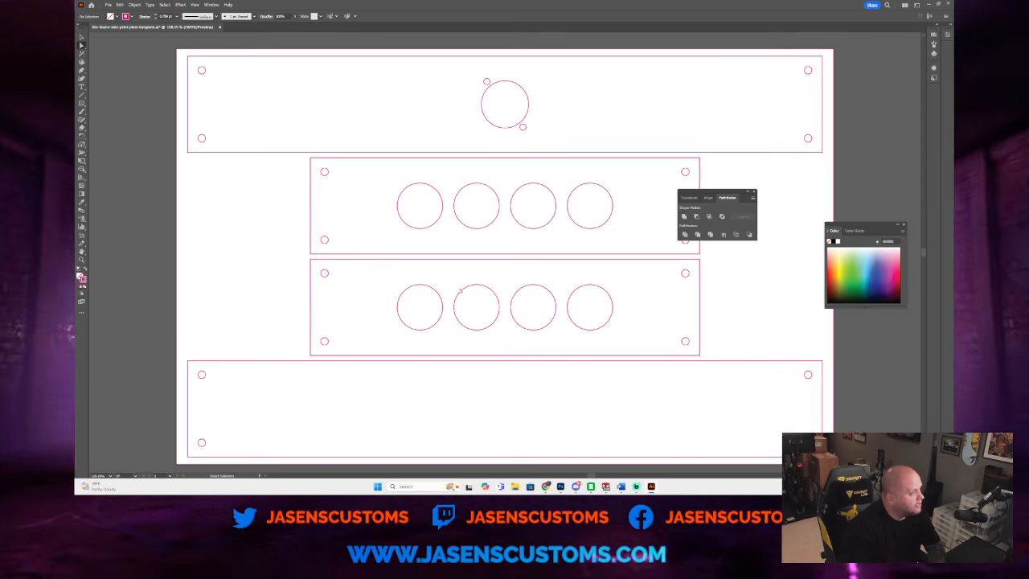
Step: Move the Illustrator window out of the way, return to SOLIDWORKS and save the part
{"action": "left_click_drag", "start_coordinate": [705, 8], "coordinate": [954, 72]}
{"action": "left_click", "coordinate": [307, 112]}
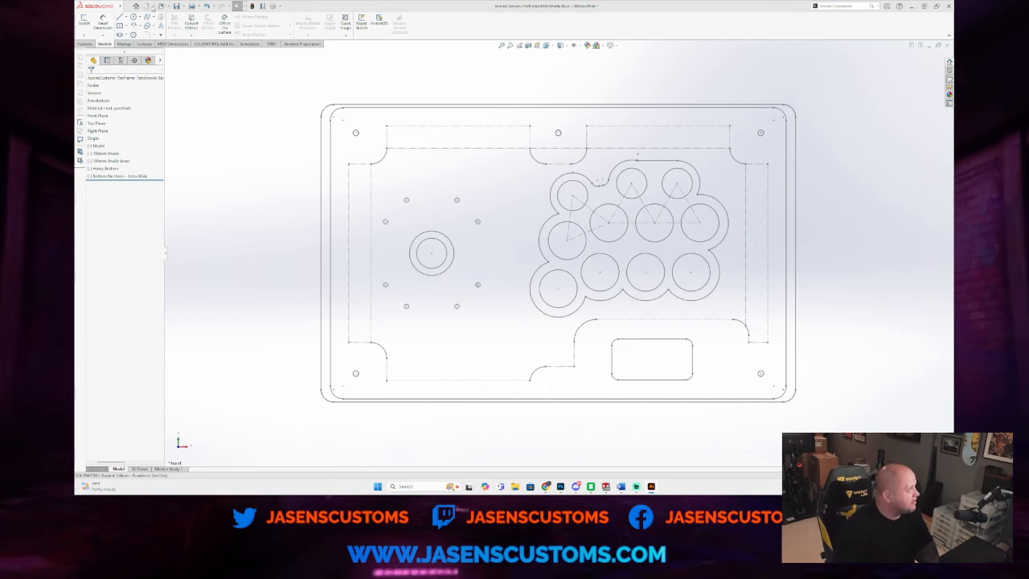
{"action": "left_click", "coordinate": [176, 6]}
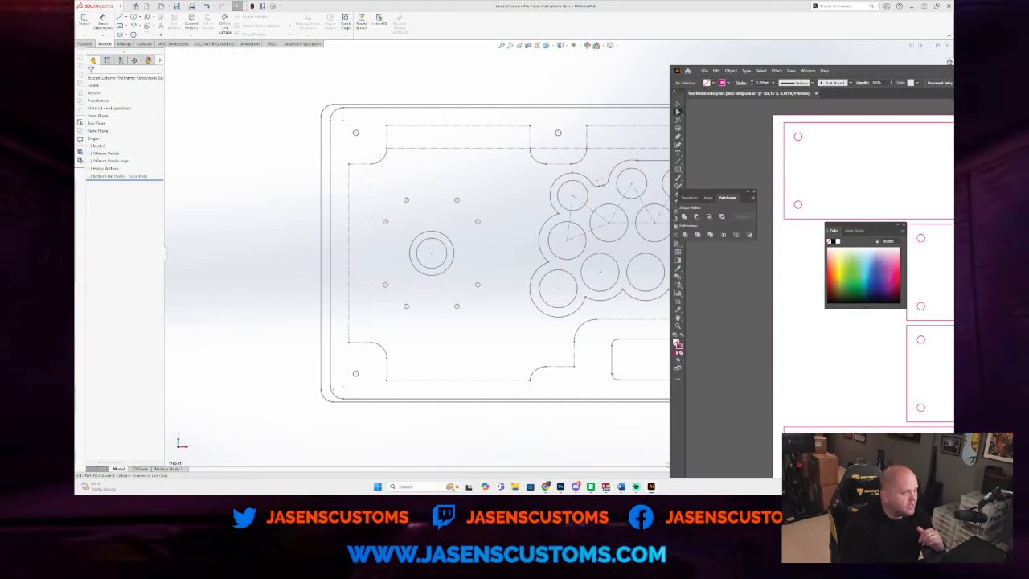
Step: Bring the Illustrator template back into view to review the four side panels, and put its window away
{"action": "left_click", "coordinate": [651, 486]}
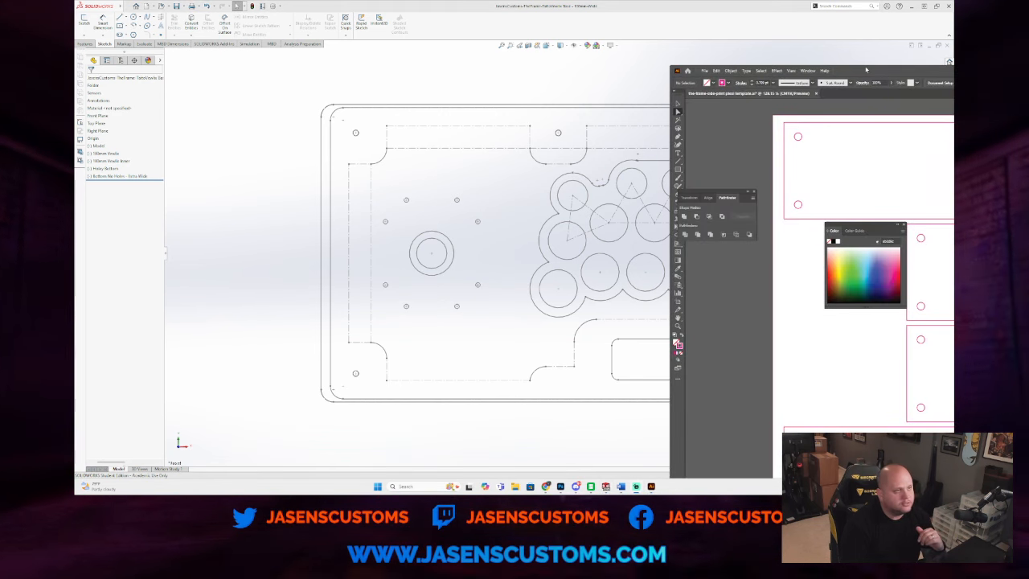
{"action": "left_click_drag", "start_coordinate": [852, 72], "coordinate": [462, 38]}
{"action": "double_click", "coordinate": [463, 38]}
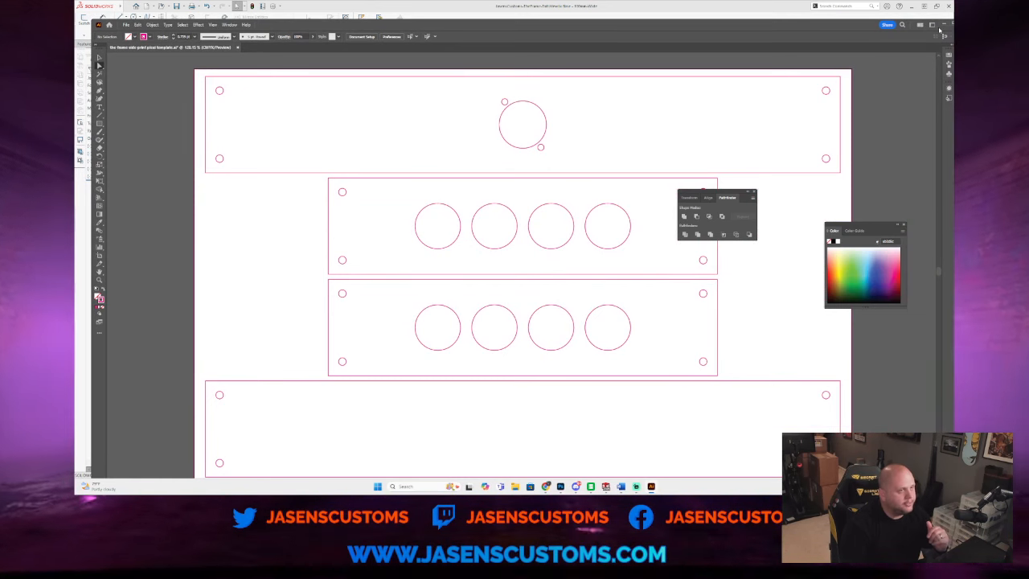
{"action": "left_click", "coordinate": [939, 26]}
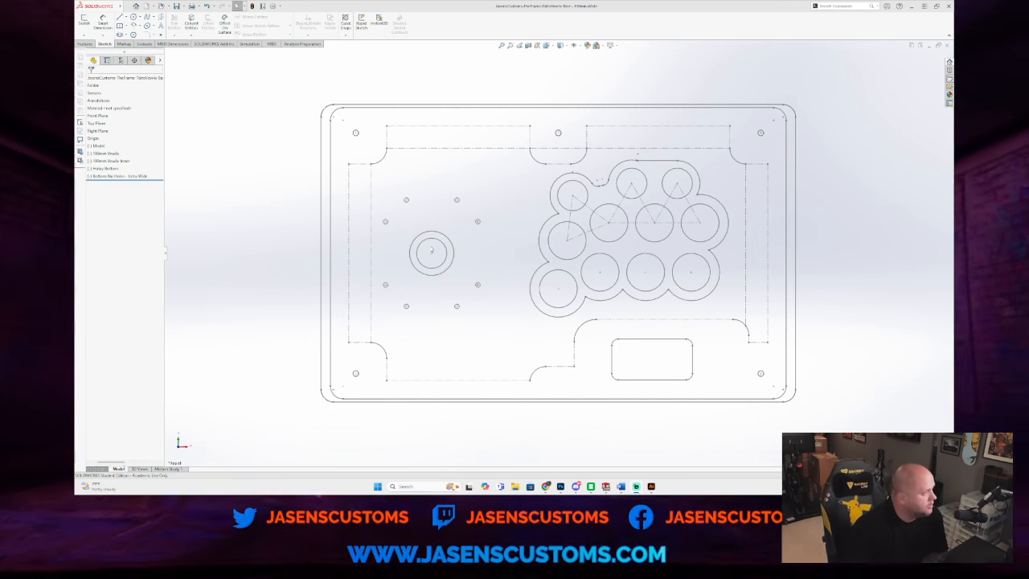
Step: Show the Holey Bottom sketch and toggle the visibility of the Model sketch
{"action": "right_click", "coordinate": [107, 169]}
{"action": "left_click", "coordinate": [112, 159]}
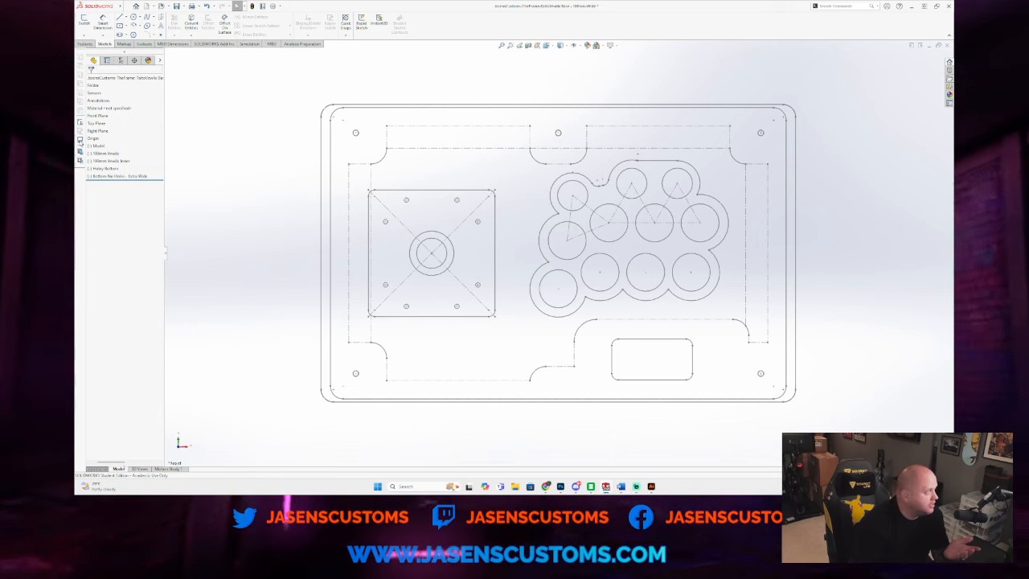
{"action": "right_click", "coordinate": [98, 145]}
{"action": "left_click", "coordinate": [103, 136]}
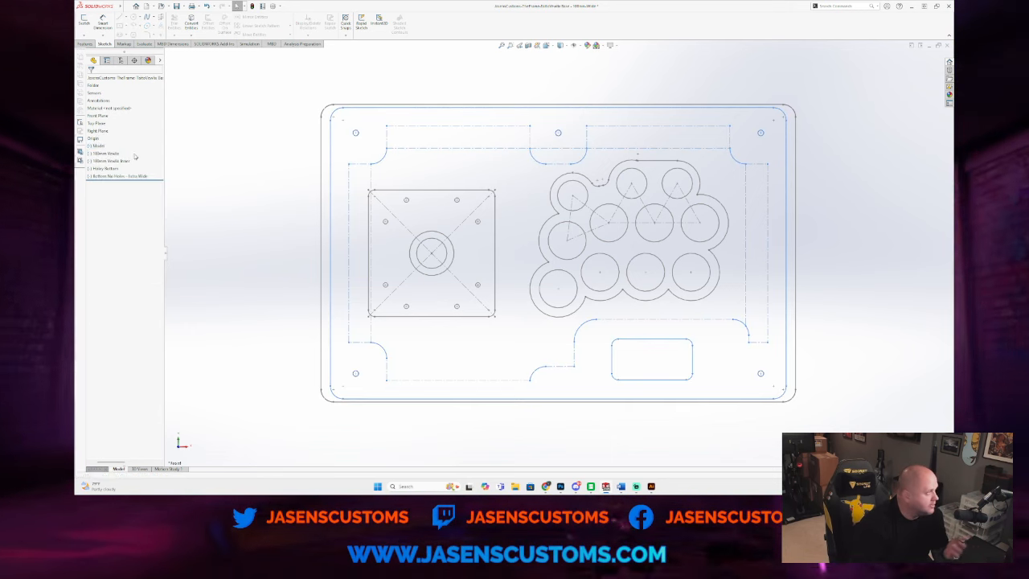